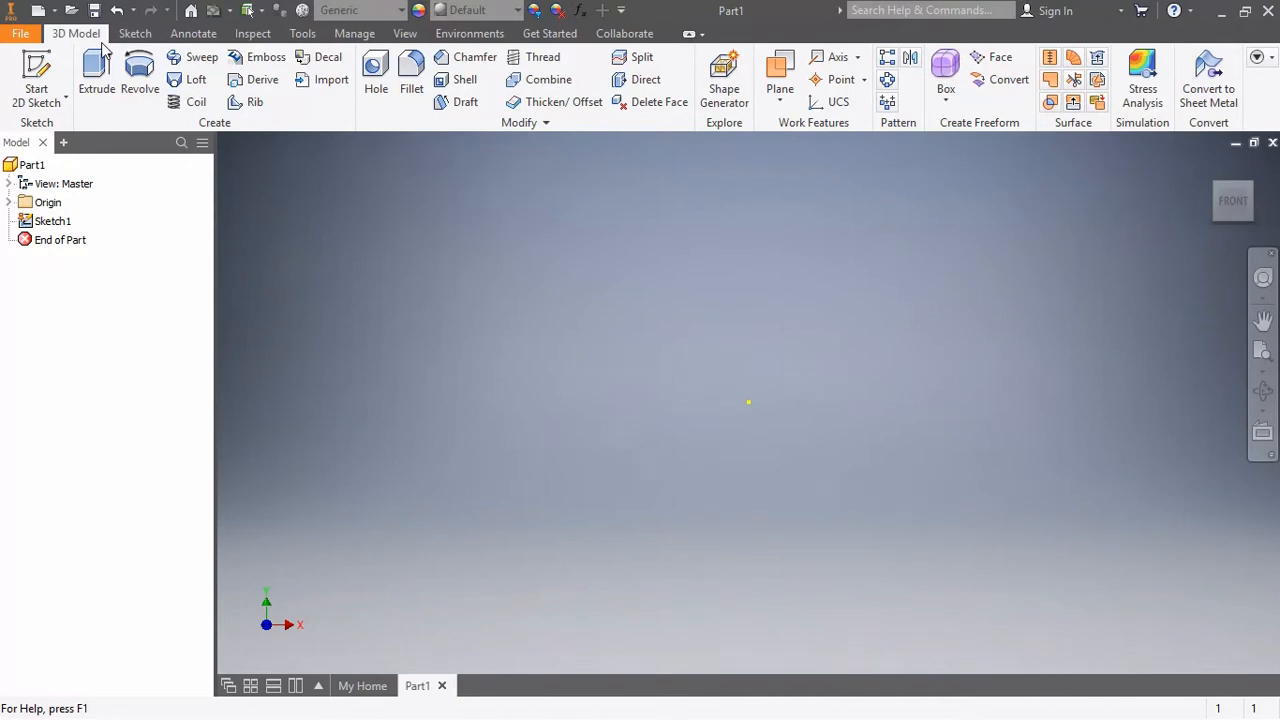
Step: Reopen Sketch1 and draw a horizontal center-to-center slot from the origin, about 32 mm between centers and about 10 mm wide
double_click(54, 226)
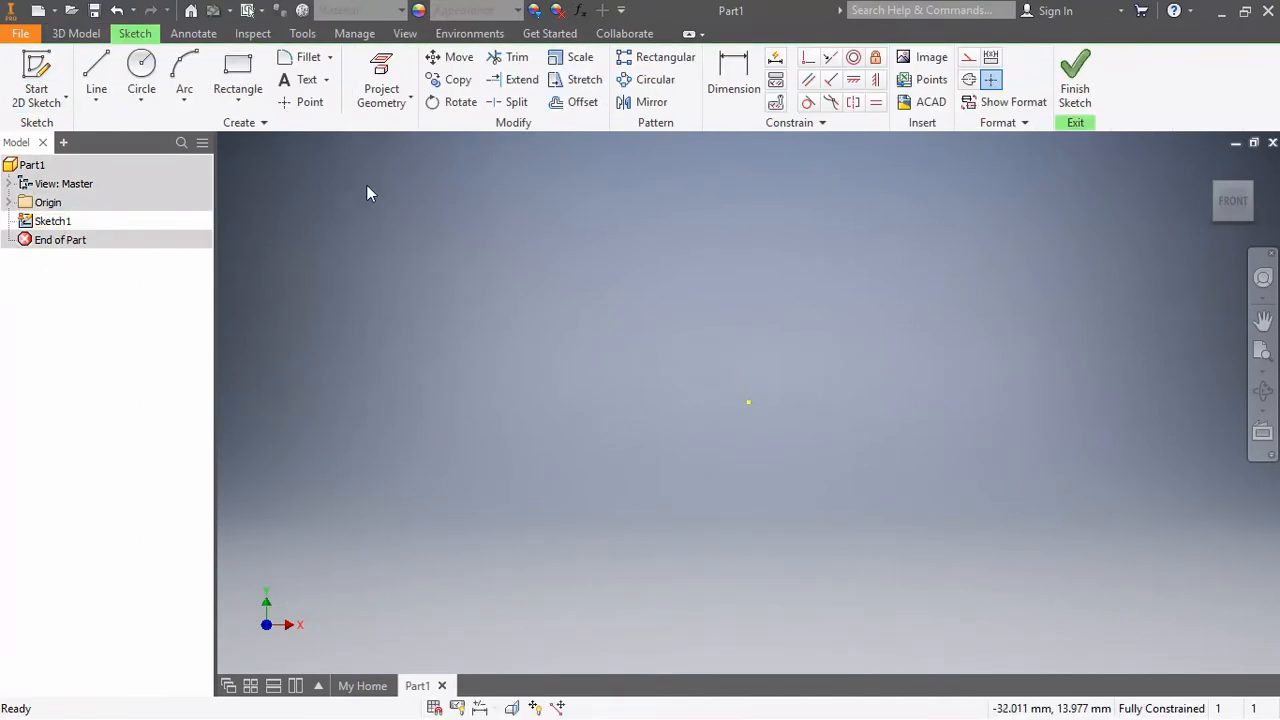
left_click(235, 106)
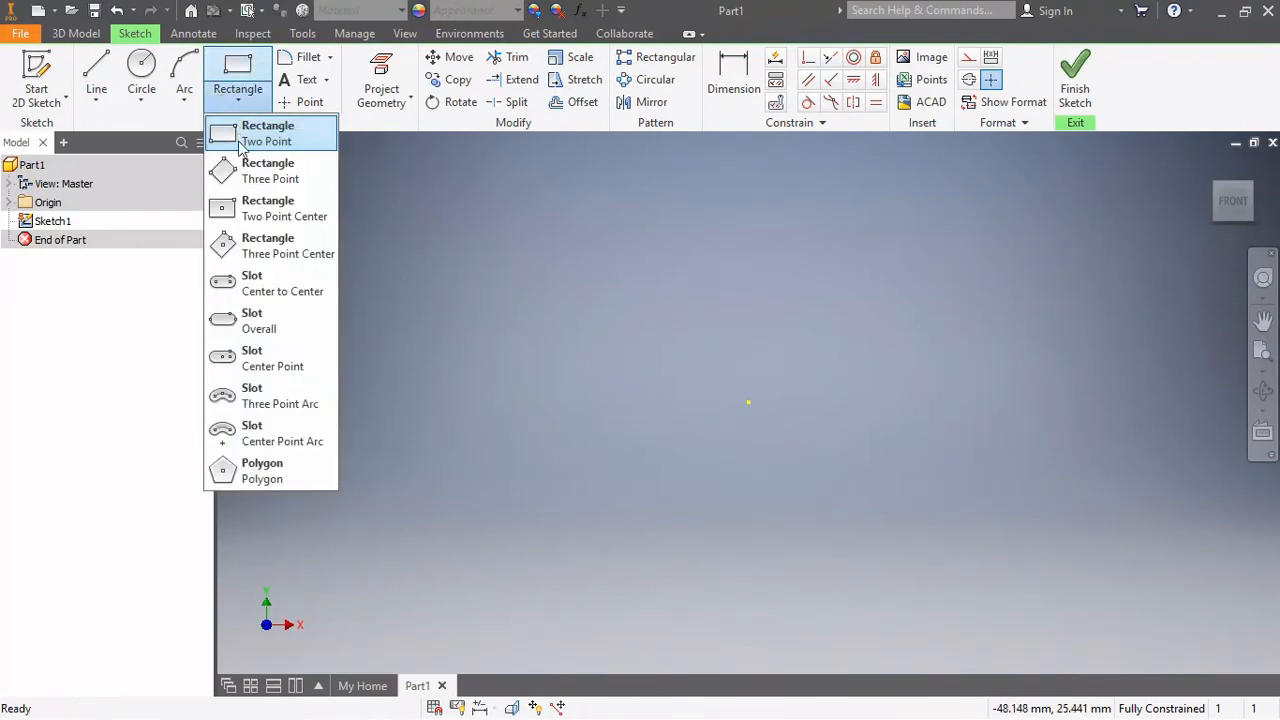
left_click(241, 284)
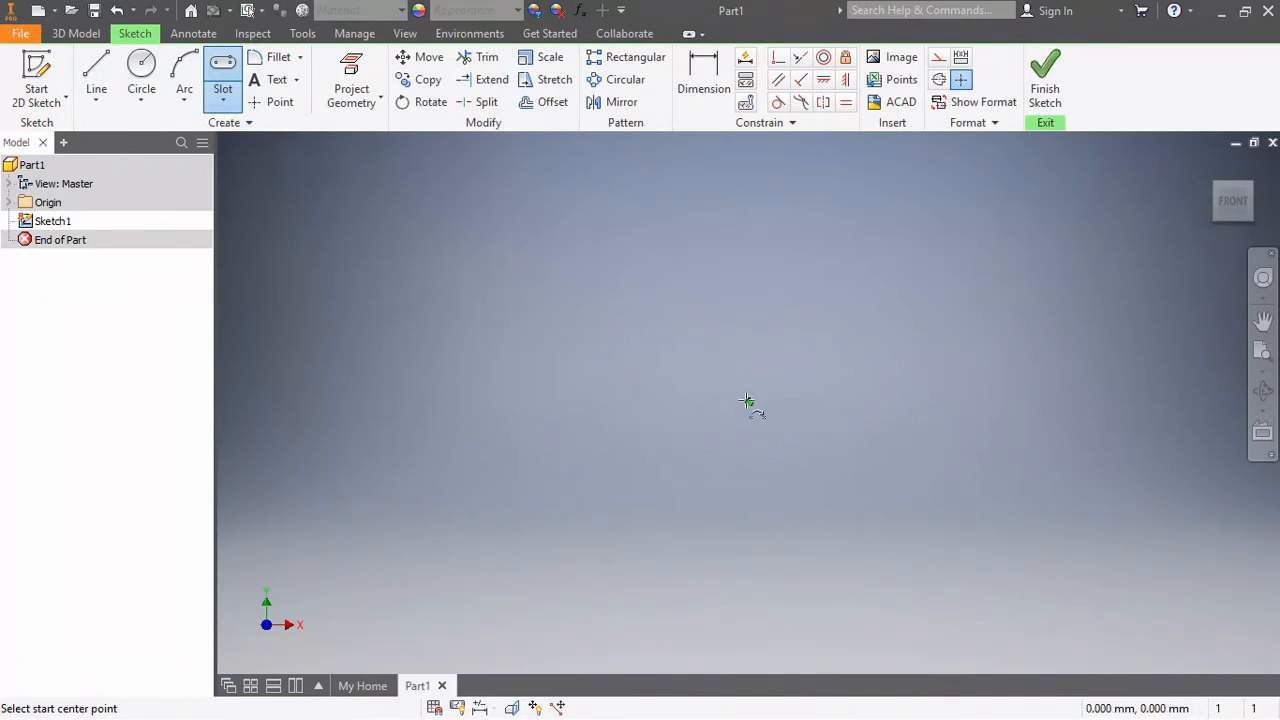
left_click(747, 402)
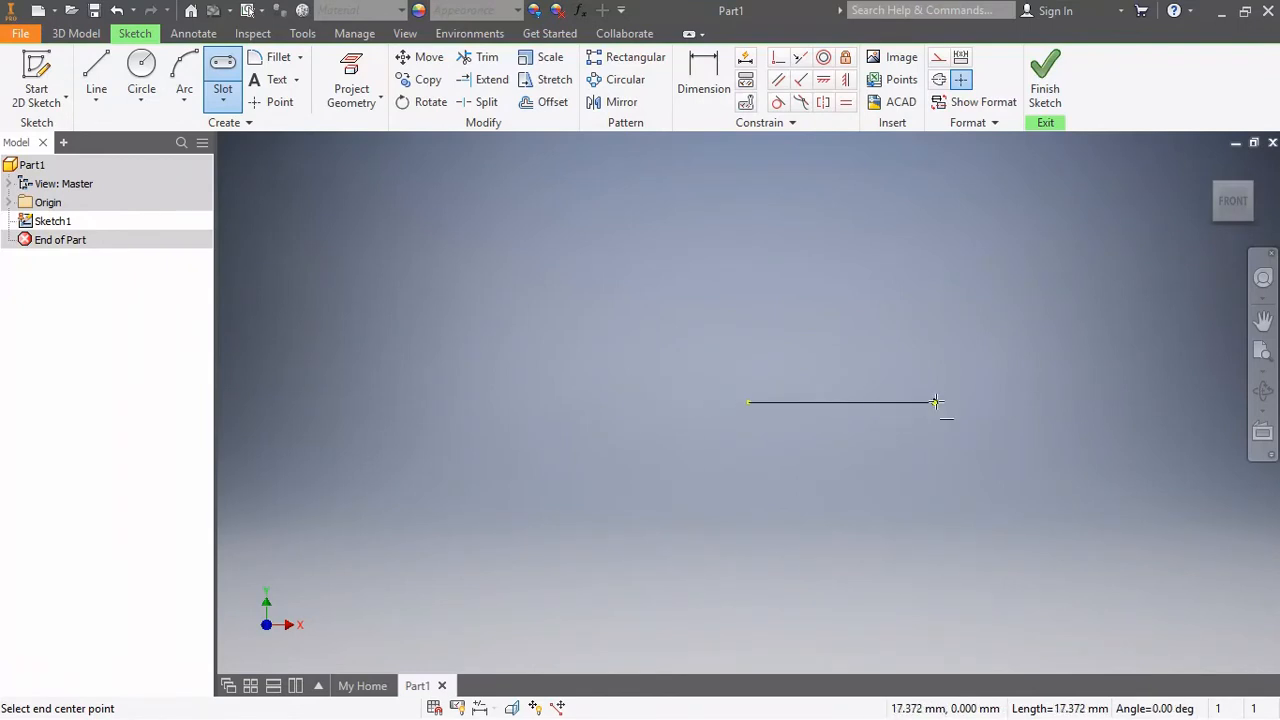
left_click(1084, 402)
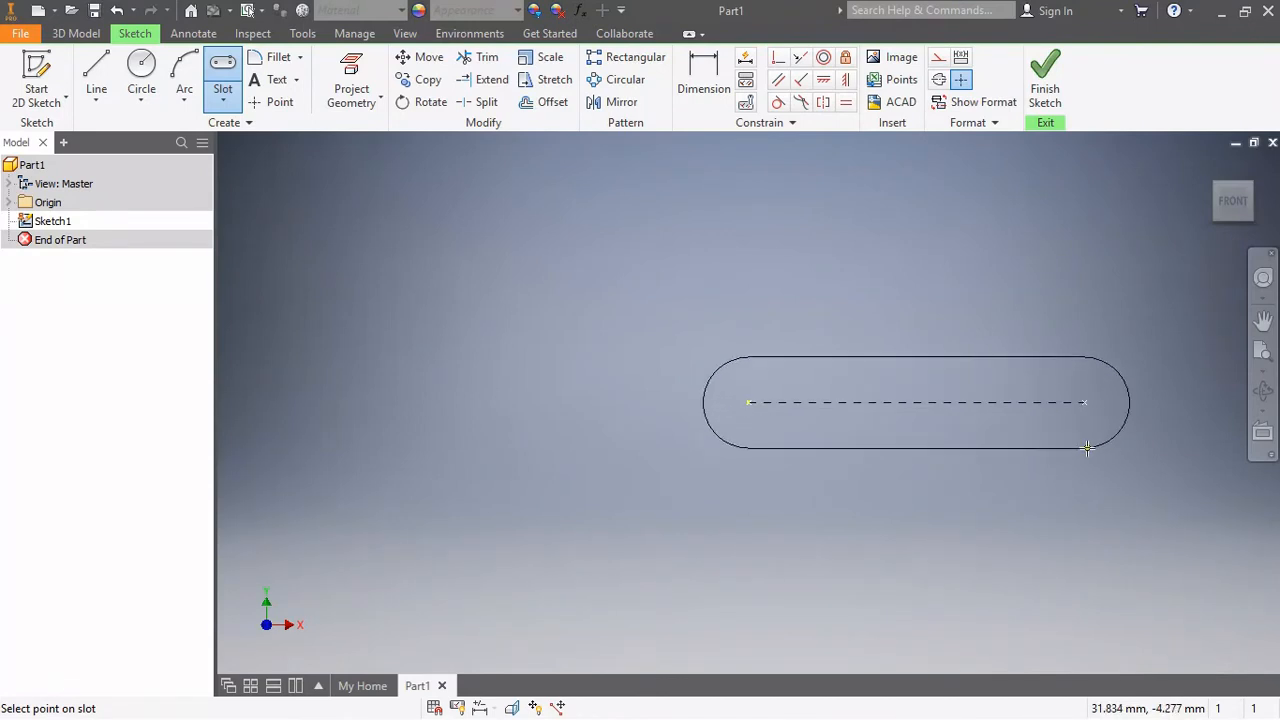
left_click(1089, 455)
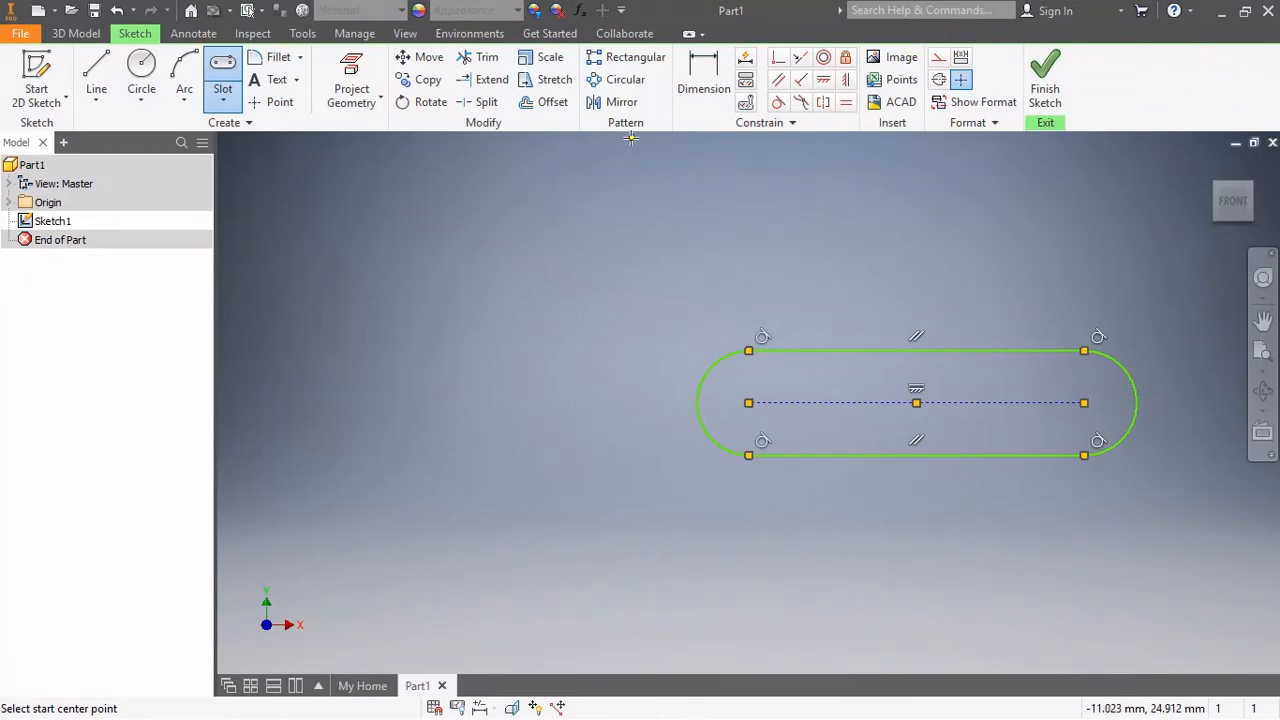
Step: Draw a circle about 4.3 mm in diameter at the slot's origin-end center and one about 4.4 mm at the other end center
left_click(141, 72)
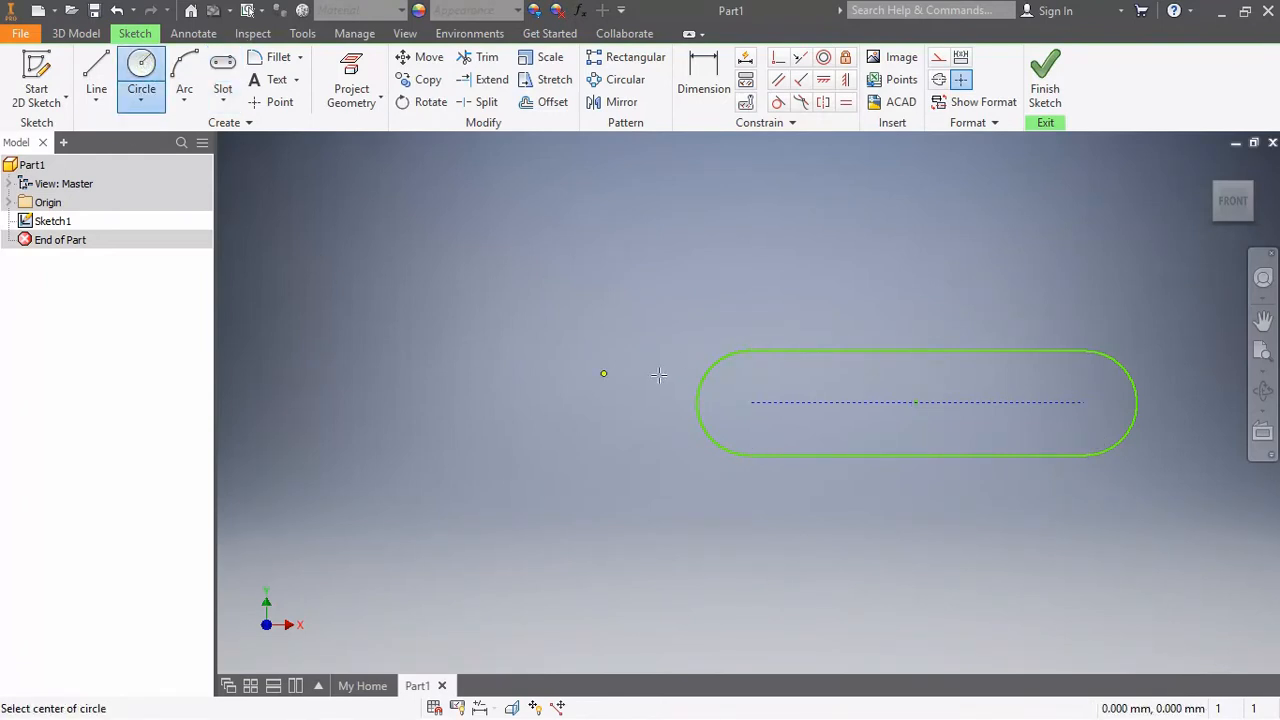
left_click(750, 402)
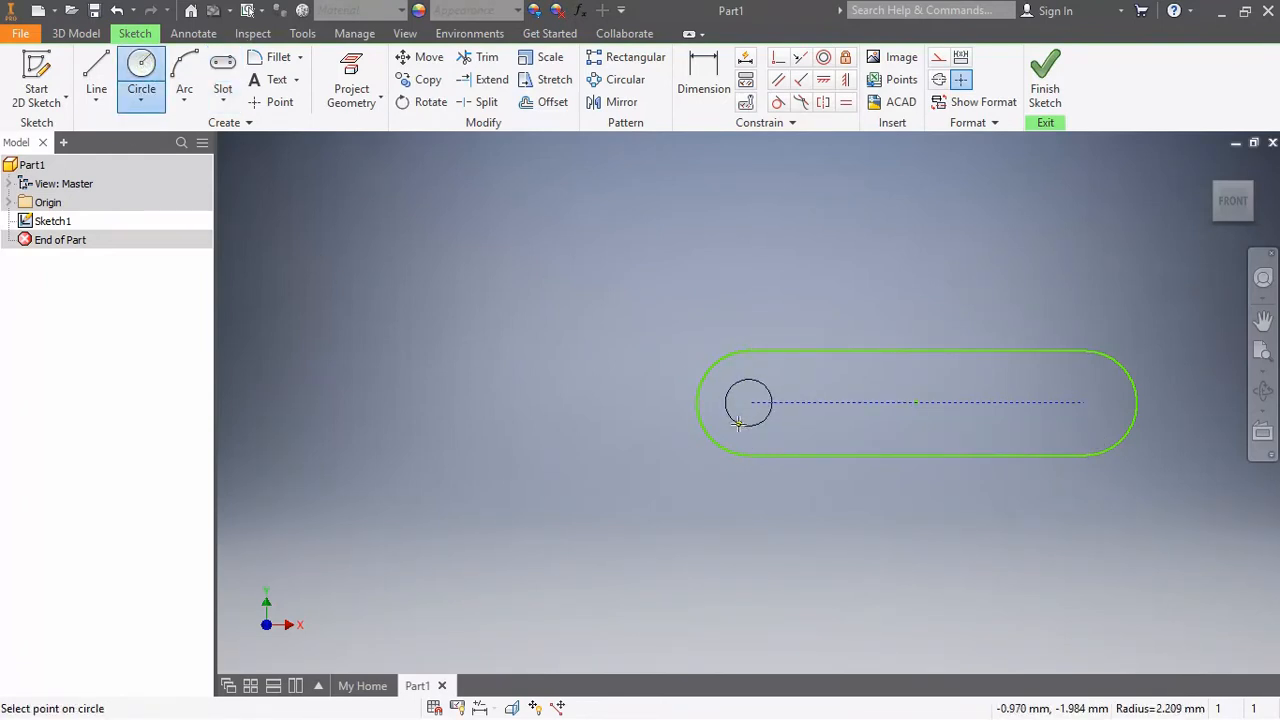
left_click(737, 424)
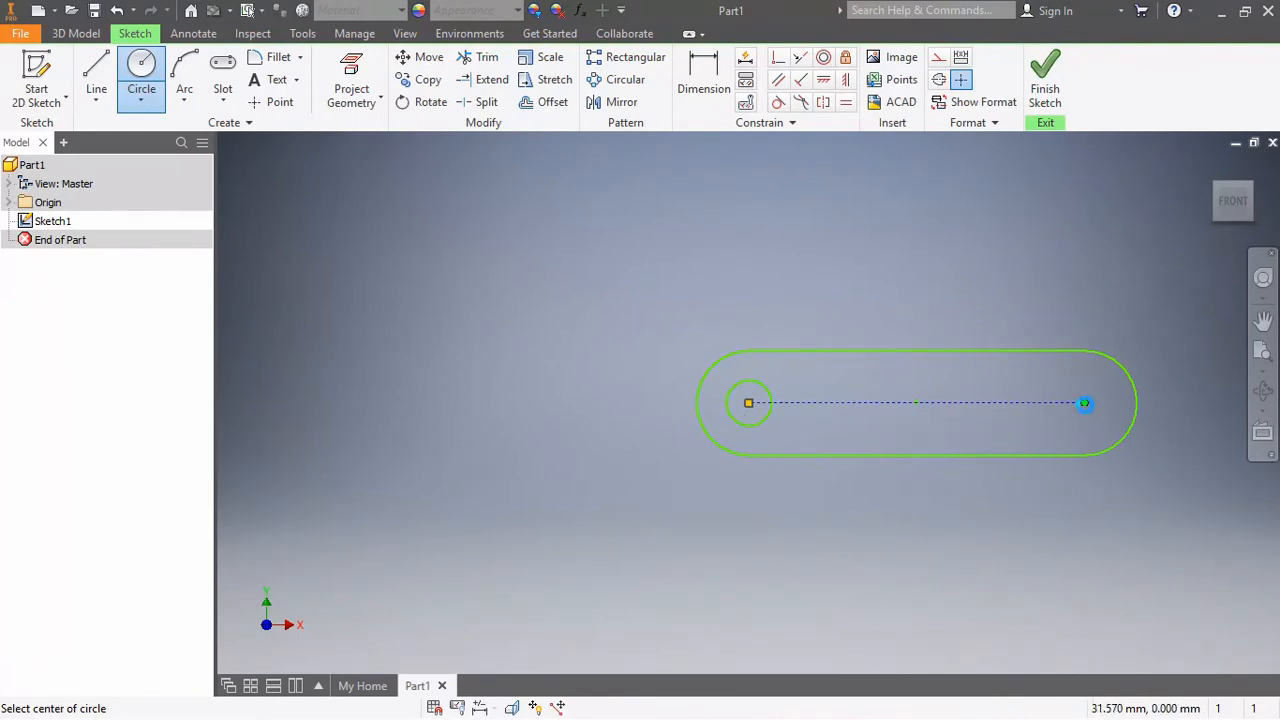
left_click(1085, 403)
left_click(1077, 431)
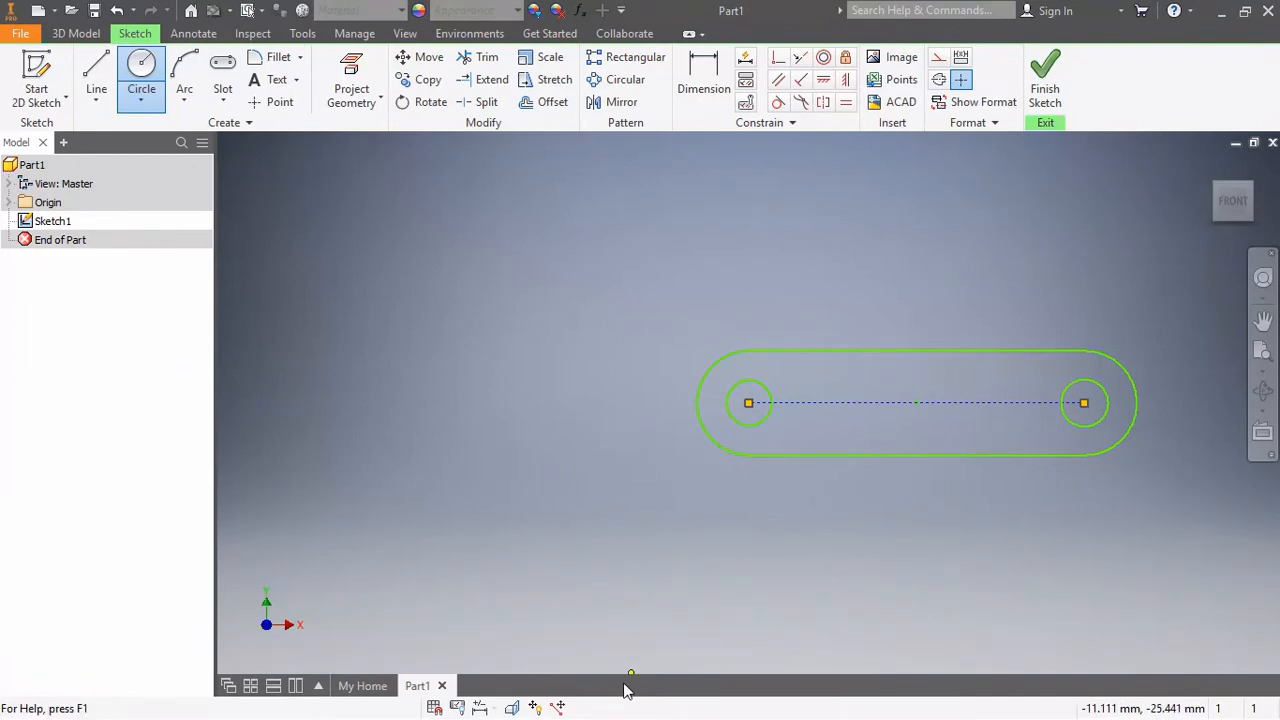
Step: Dimension the horizontal distance between the two slot end centers below the slot and set it to 100 mm
left_click(690, 78)
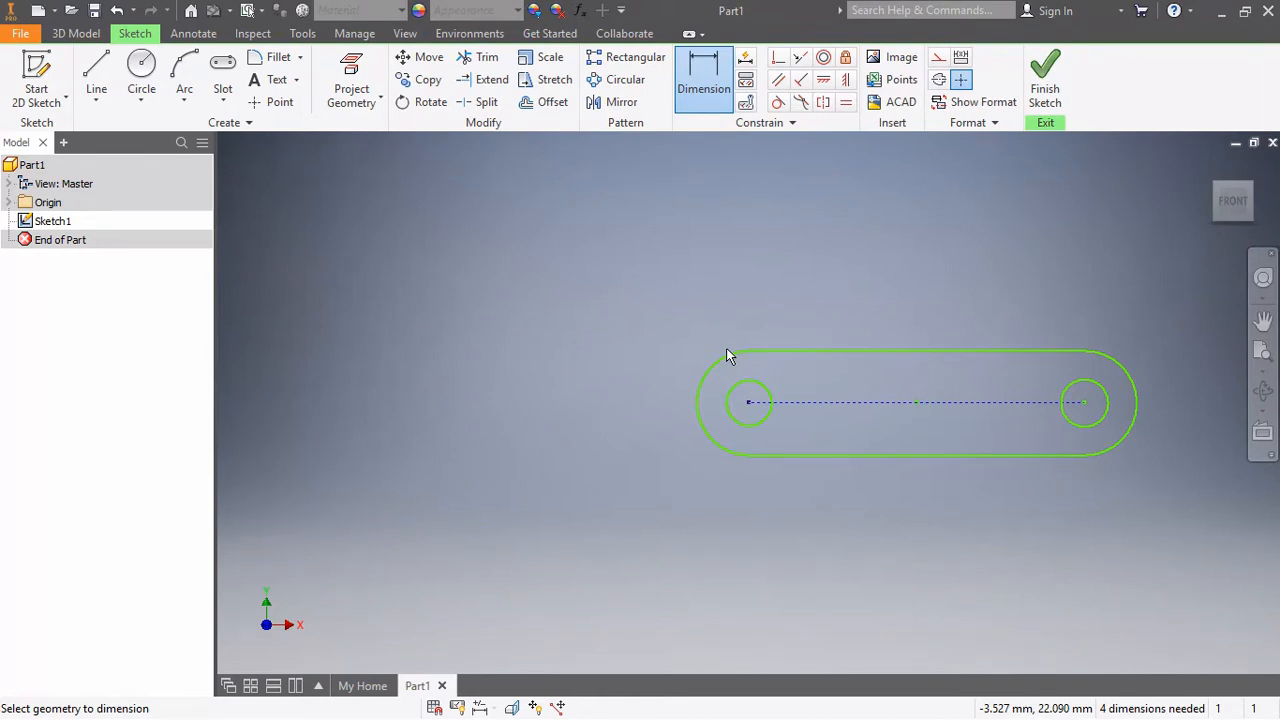
left_click(750, 403)
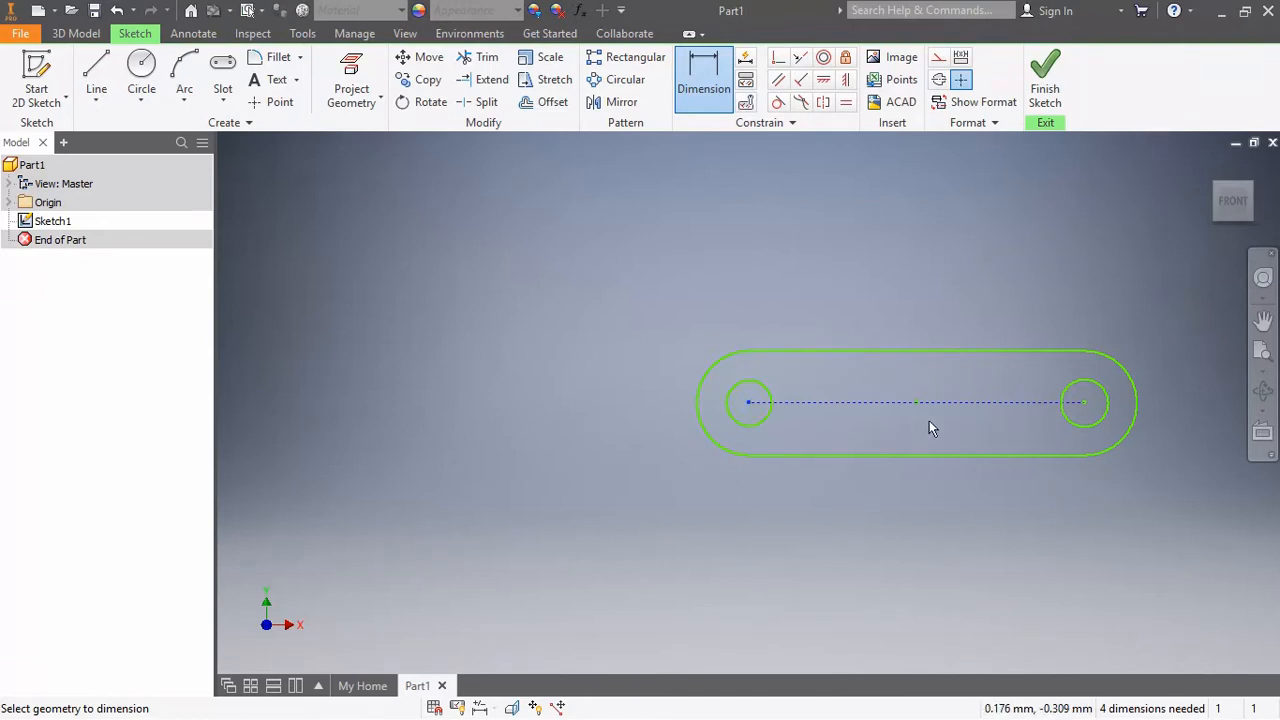
left_click(1084, 403)
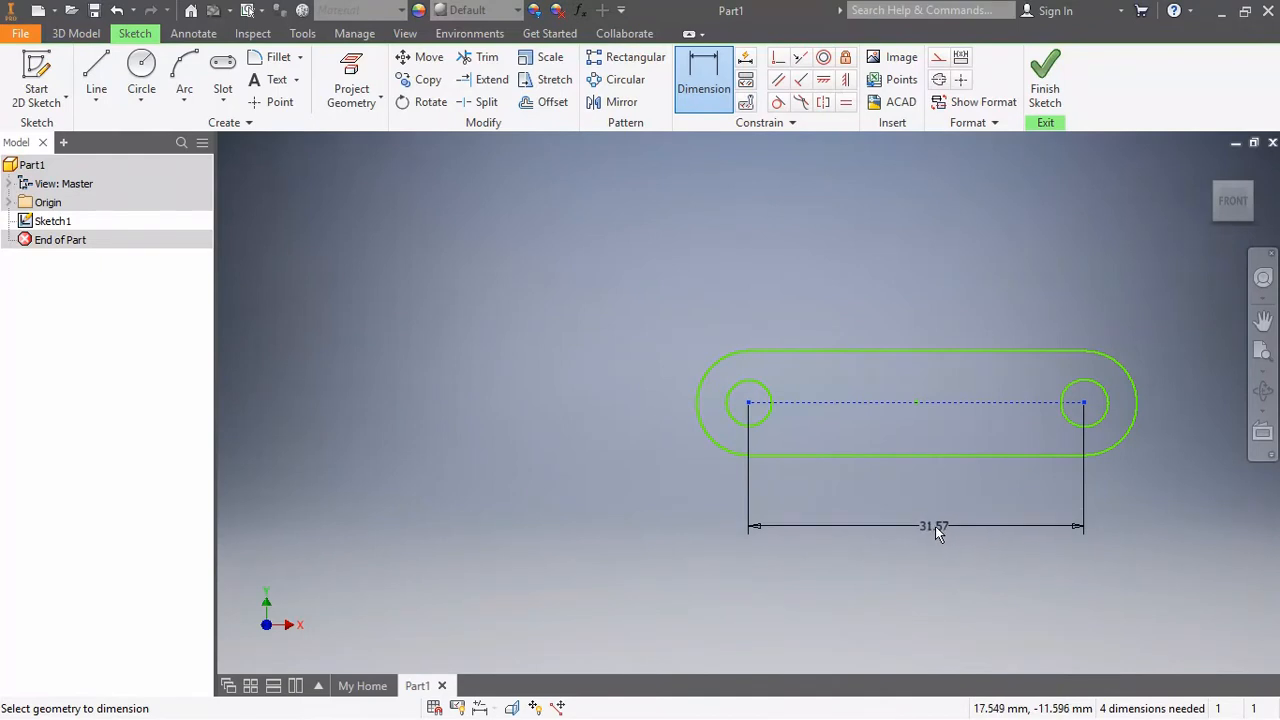
left_click(928, 527)
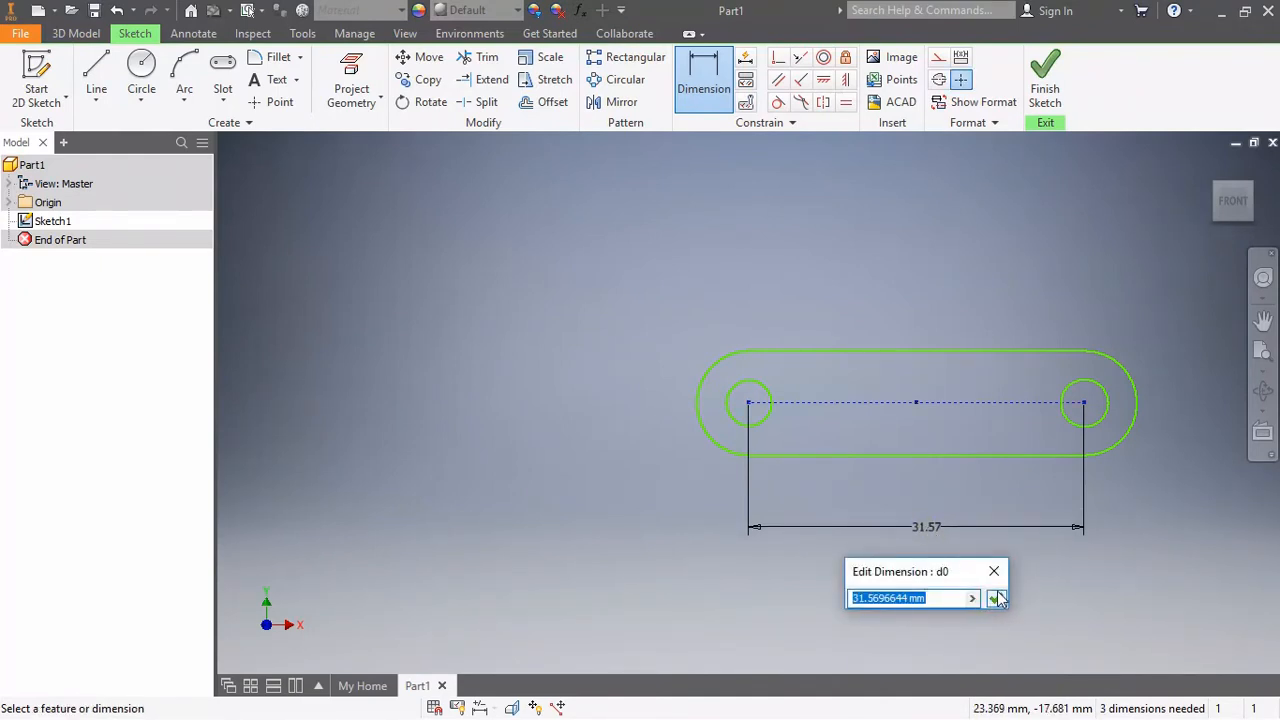
type("100")
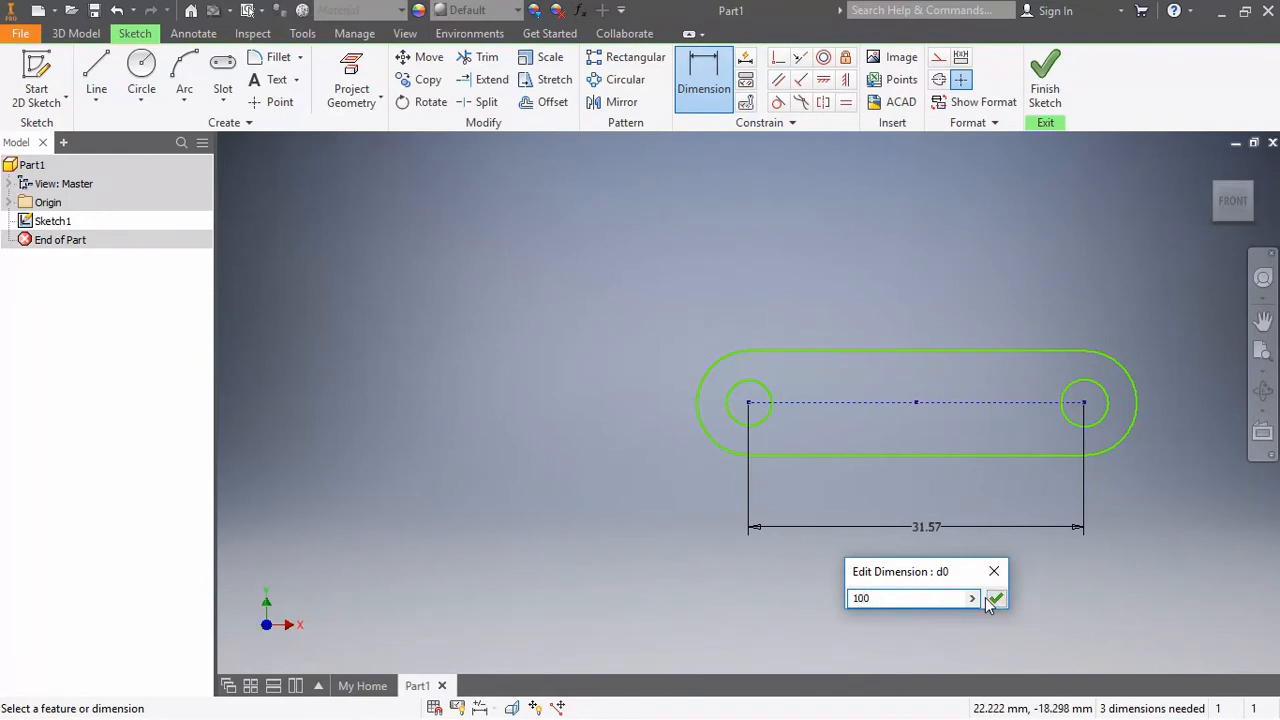
left_click(996, 598)
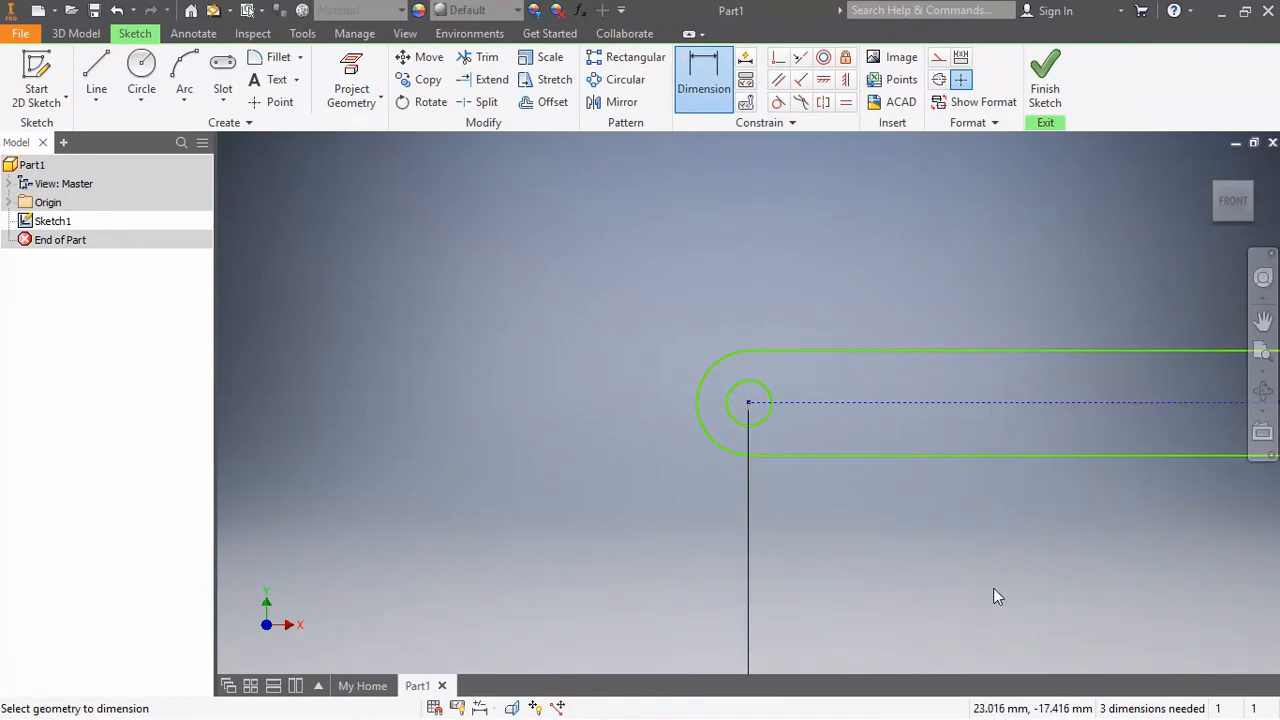
key("Escape")
key("Home")
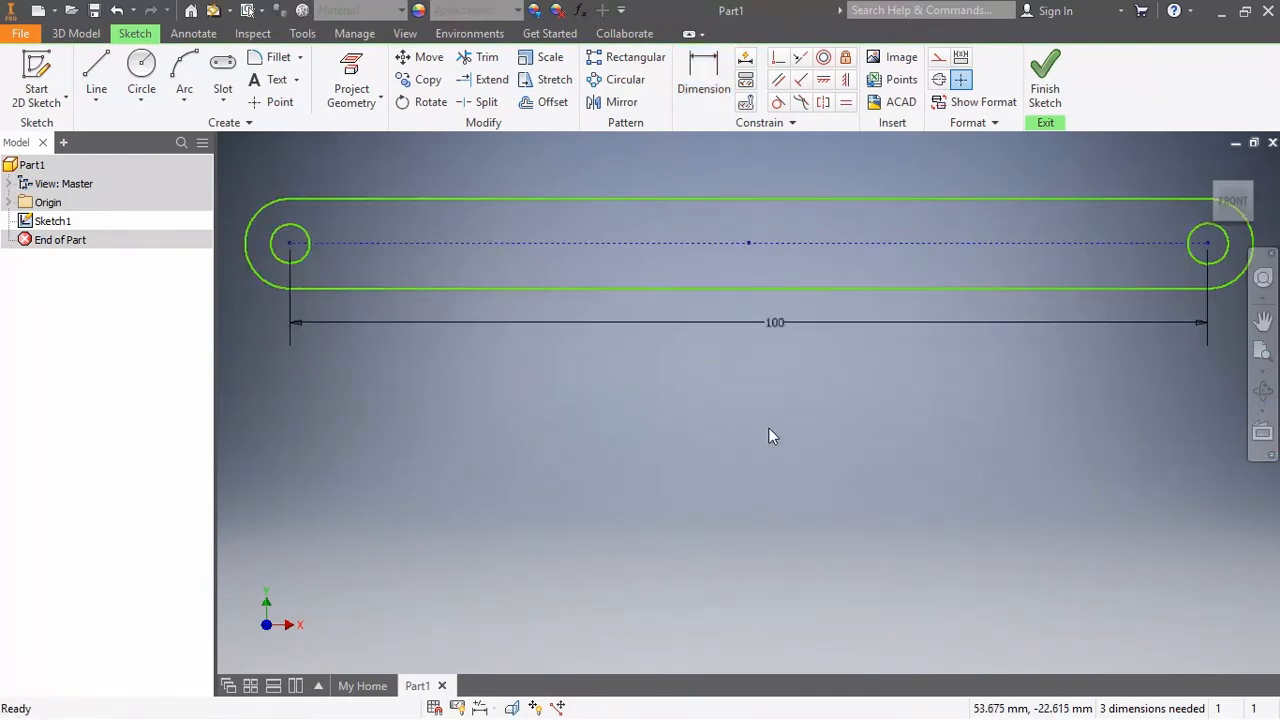
Step: Dimension the slot's width between its two straight edges and set it to 8 mm
left_click(703, 73)
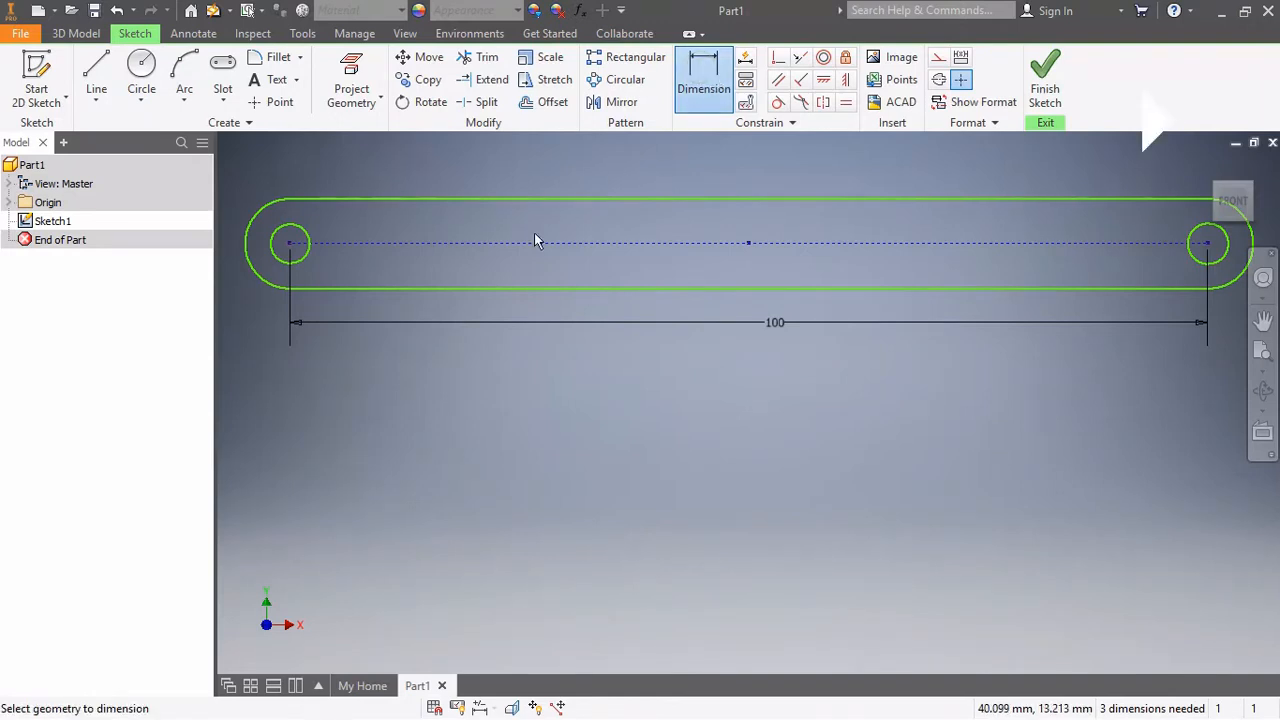
left_click(348, 288)
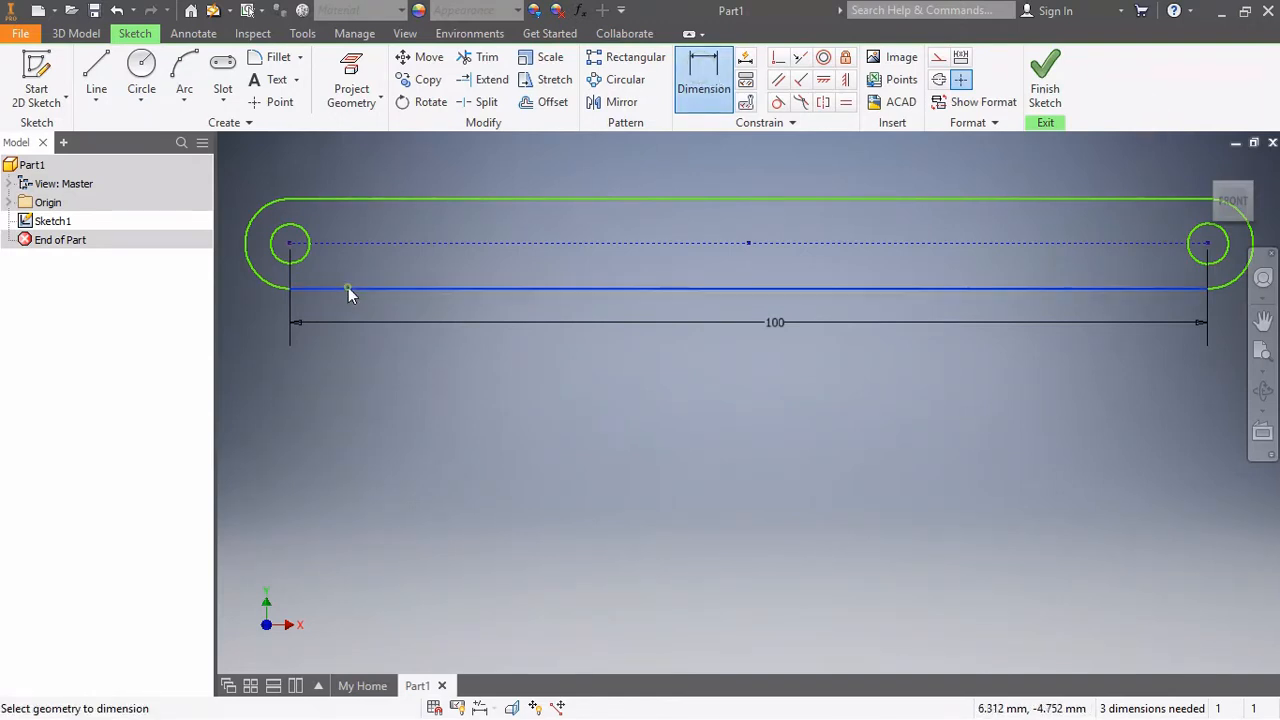
left_click(369, 200)
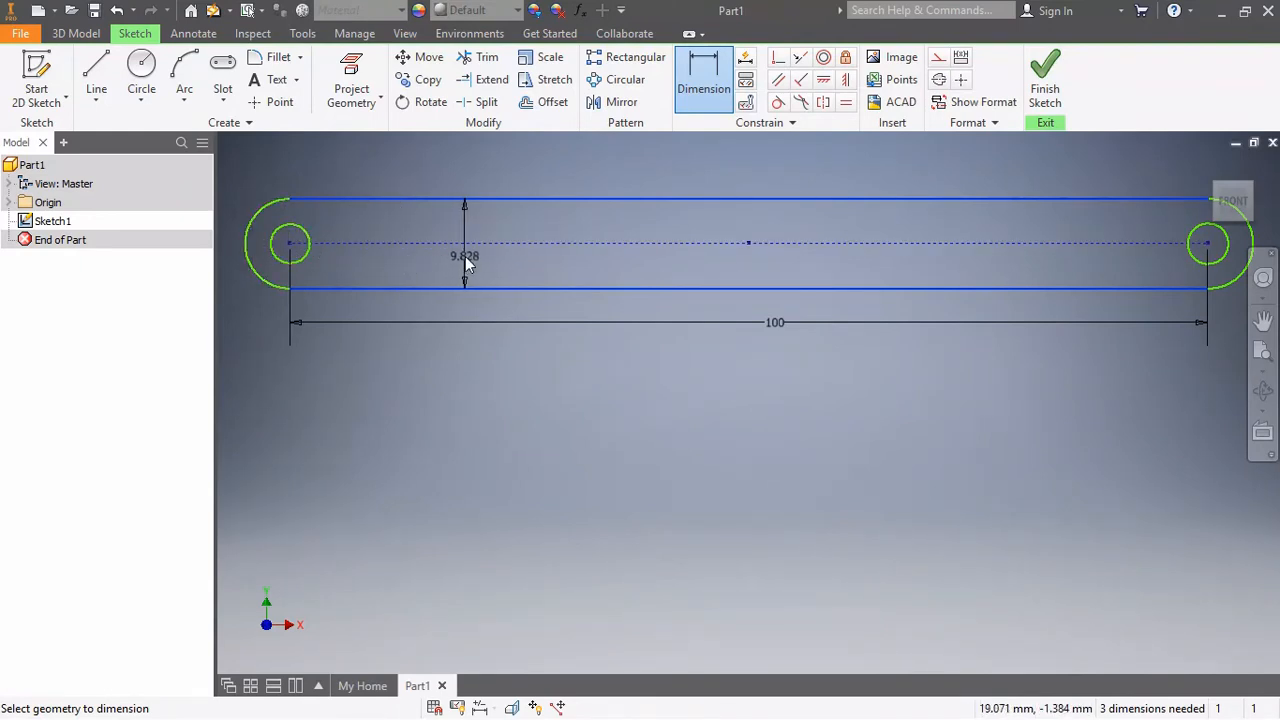
left_click(466, 256)
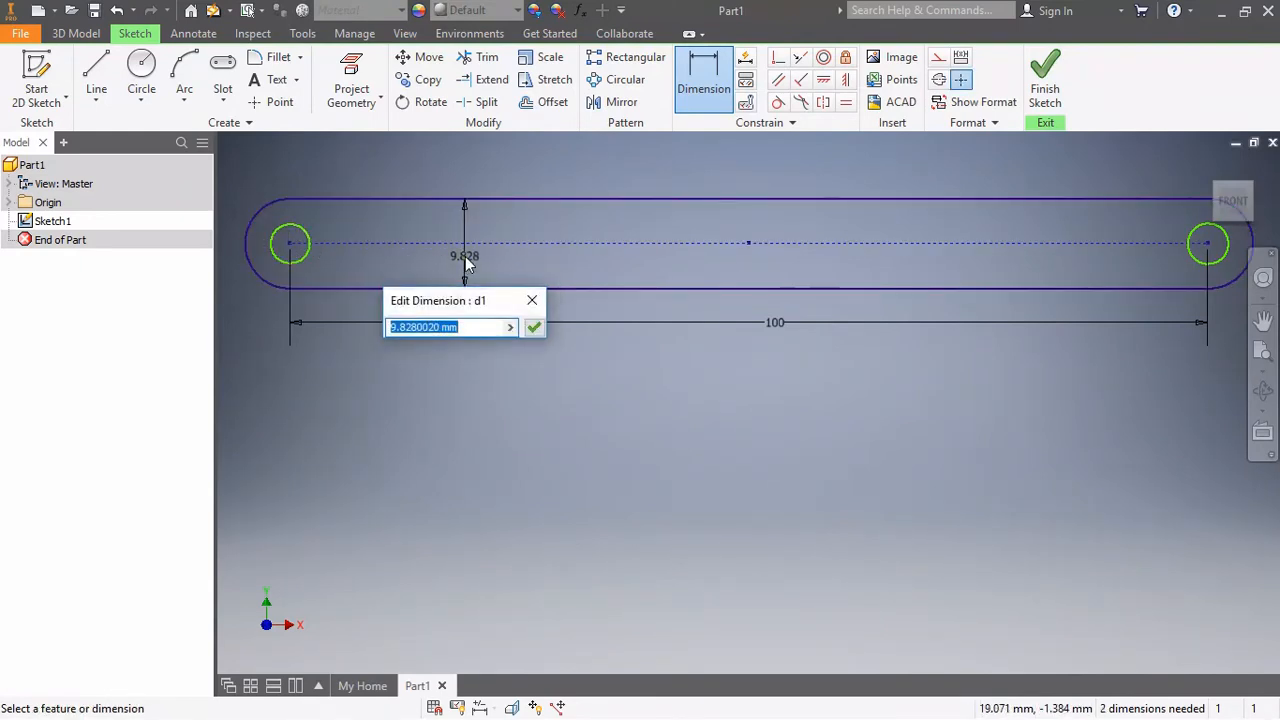
type("8")
key("Return")
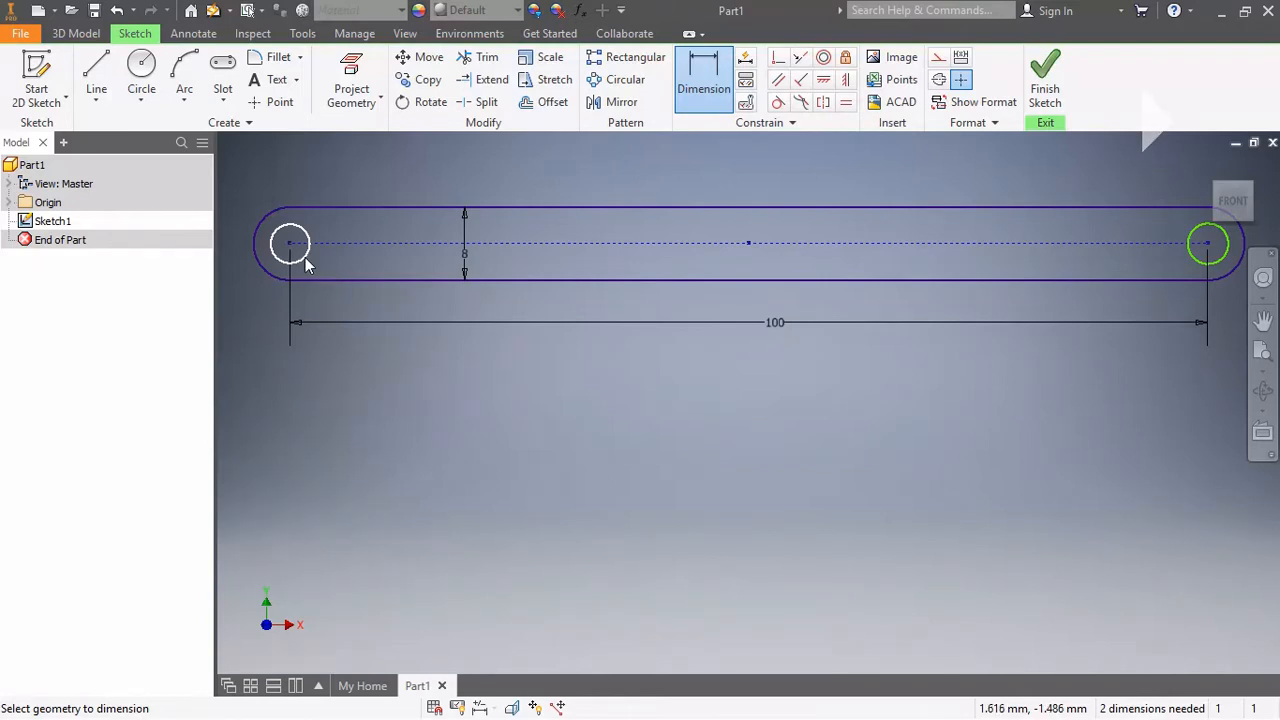
Step: Dimension the diameter of the circle at the origin end of the slot and set it to 4 mm
left_click(304, 257)
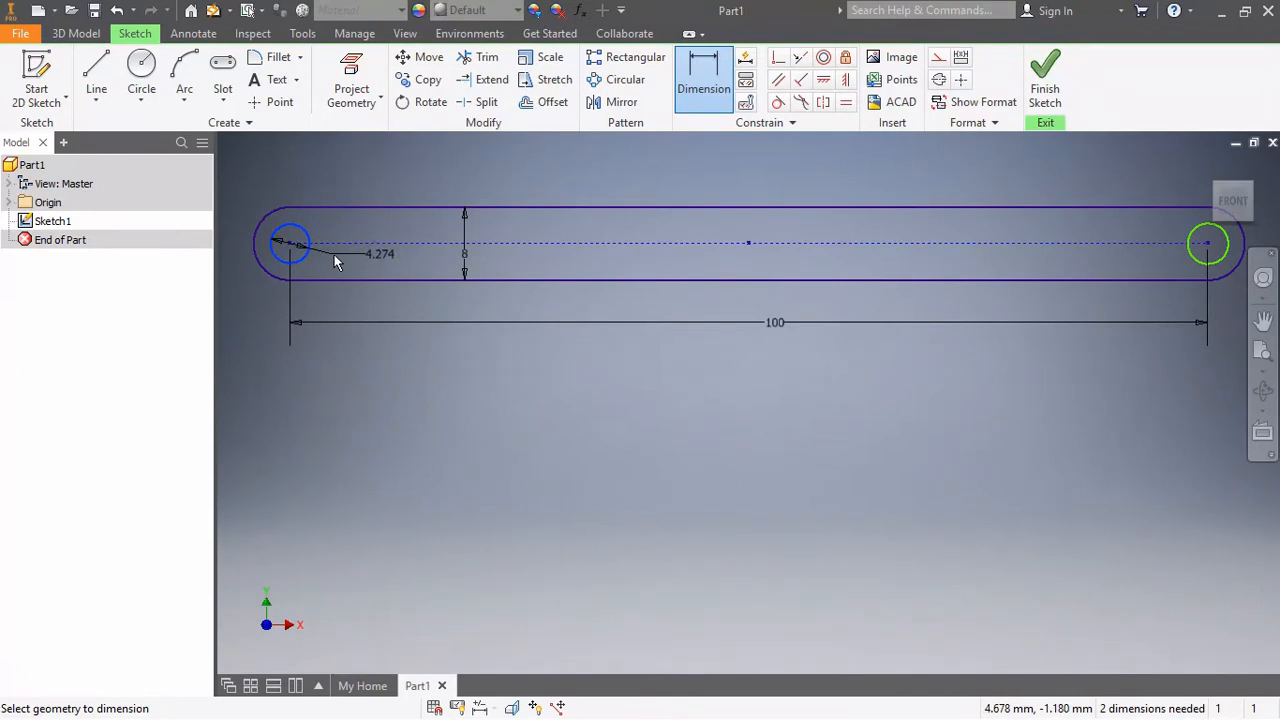
type("4")
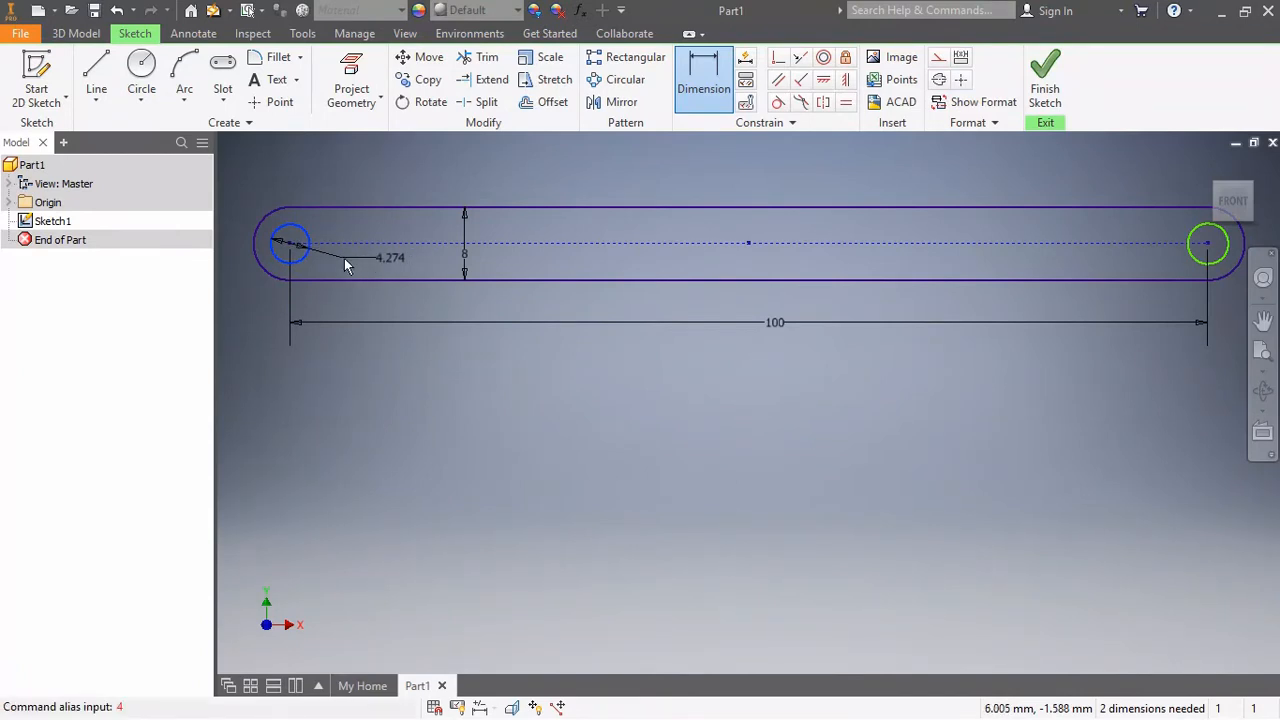
left_click(335, 262)
type("4")
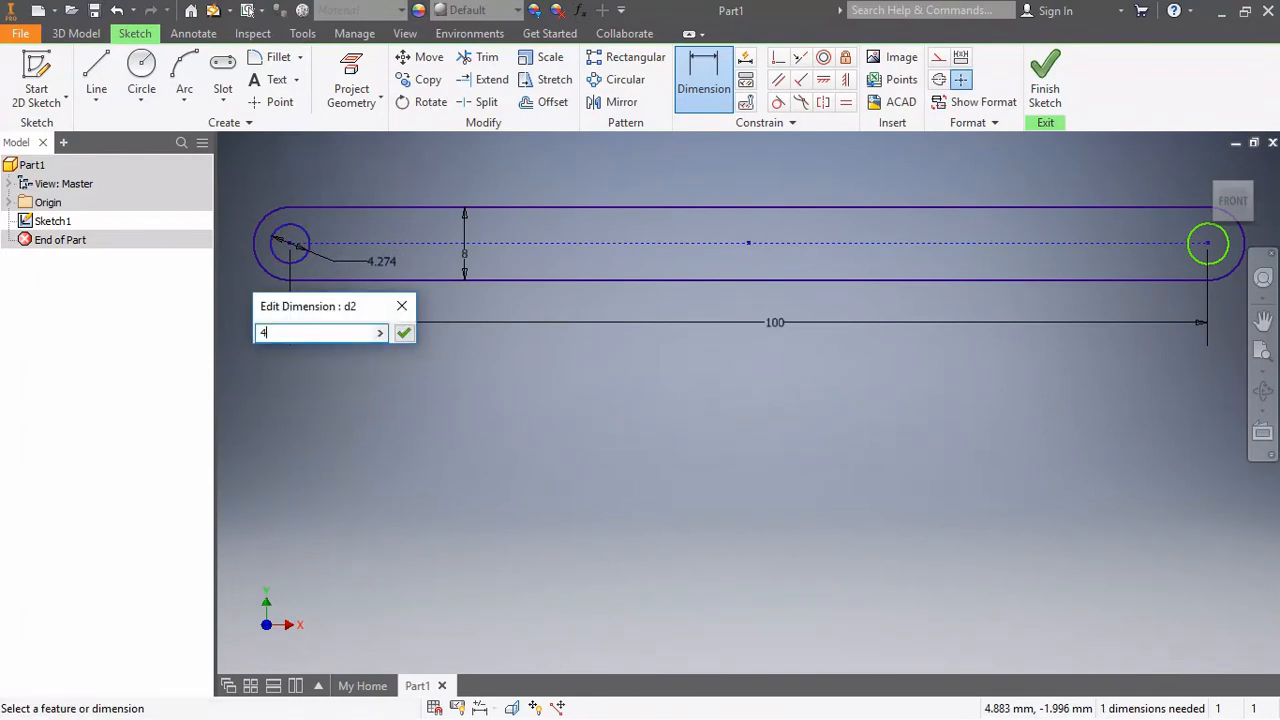
key("Return")
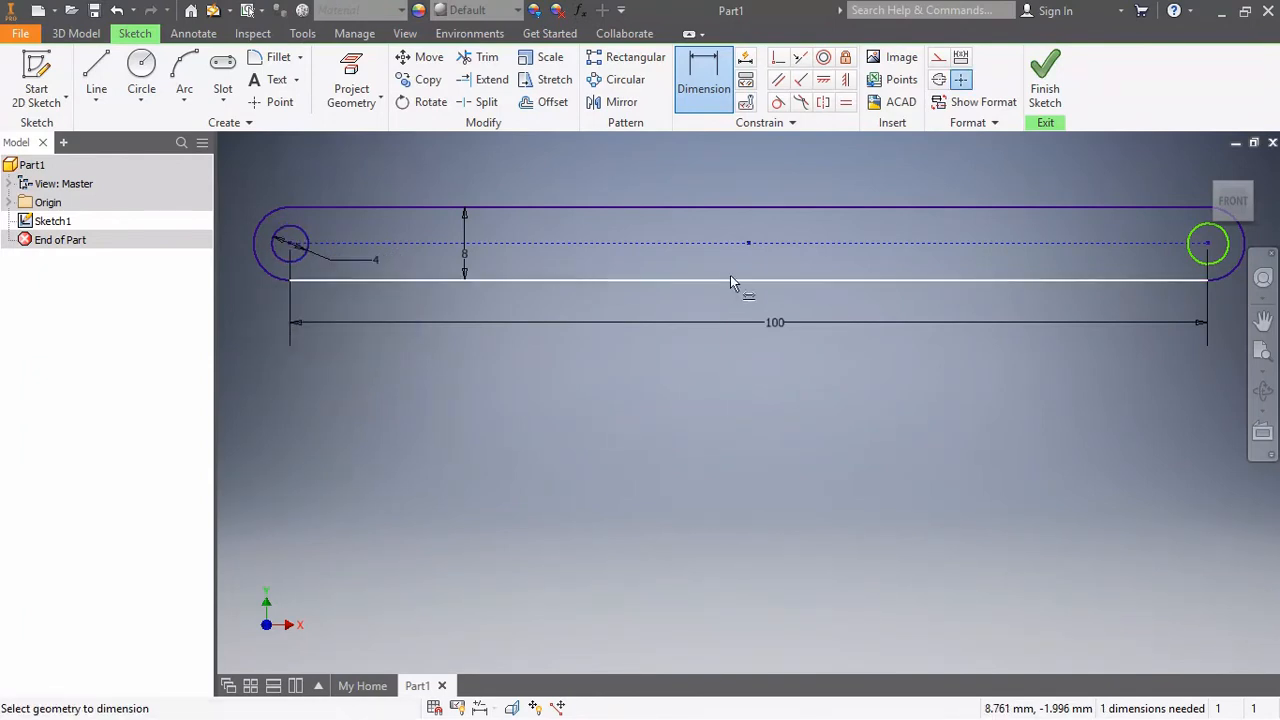
Step: Dimension the other circle's diameter by linking it to the first circle's diameter dimension d2, and finish the sketch
left_click(1194, 257)
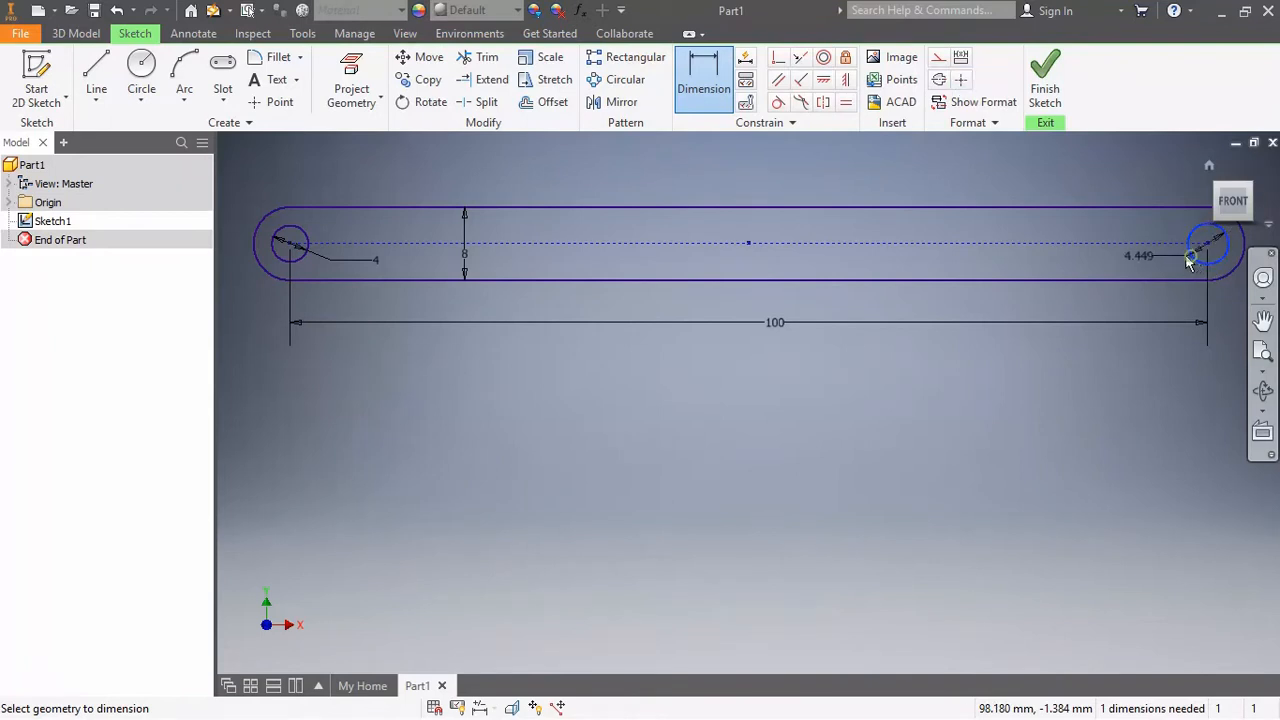
left_click(1163, 265)
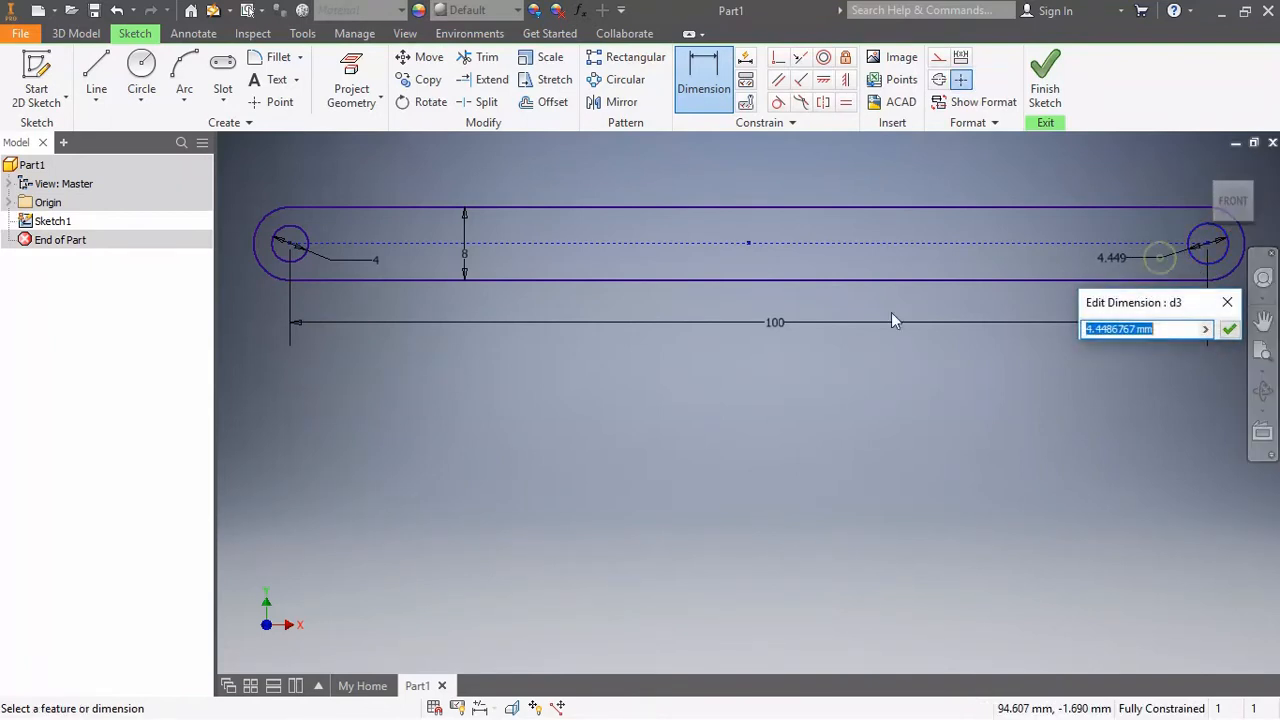
left_click(380, 263)
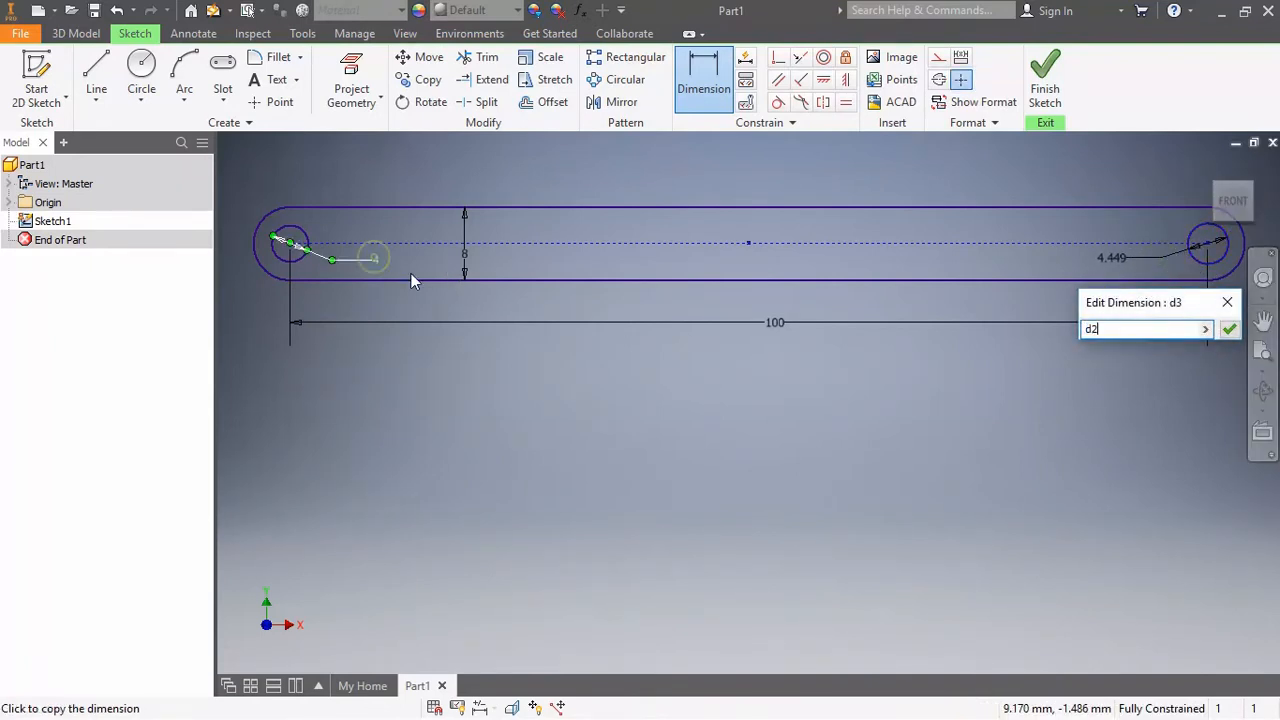
left_click(1230, 330)
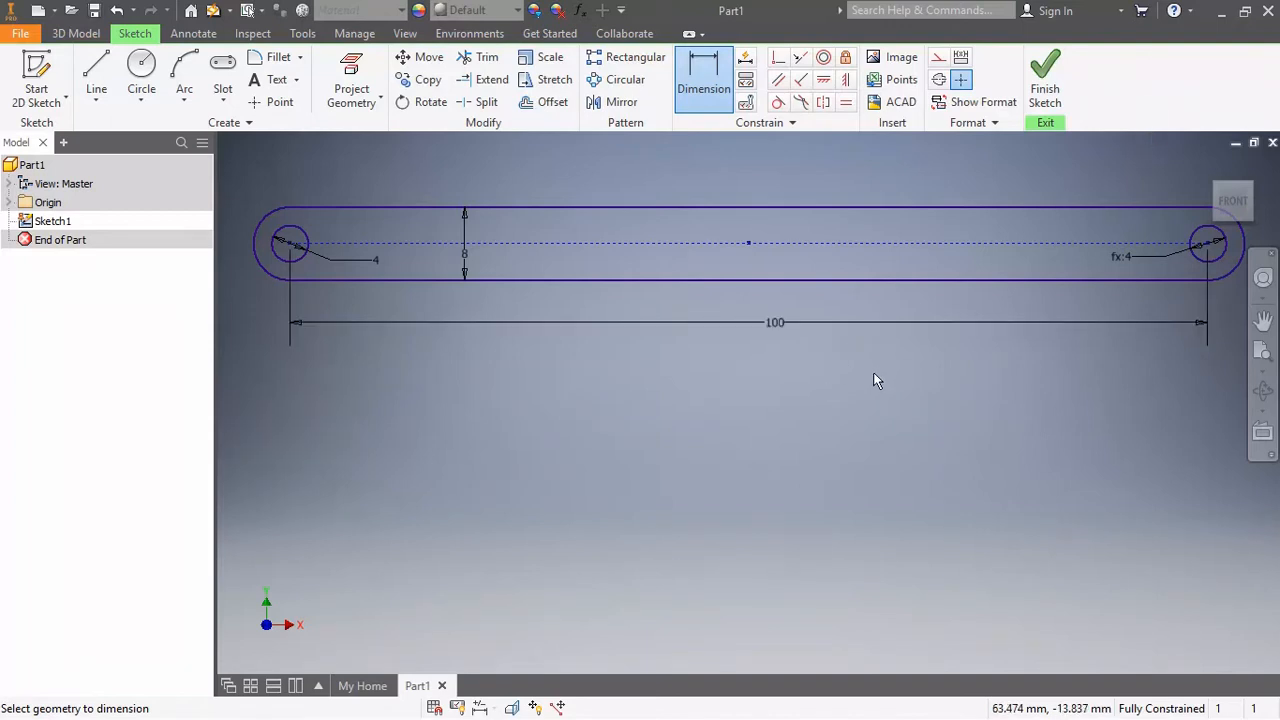
left_click(1045, 80)
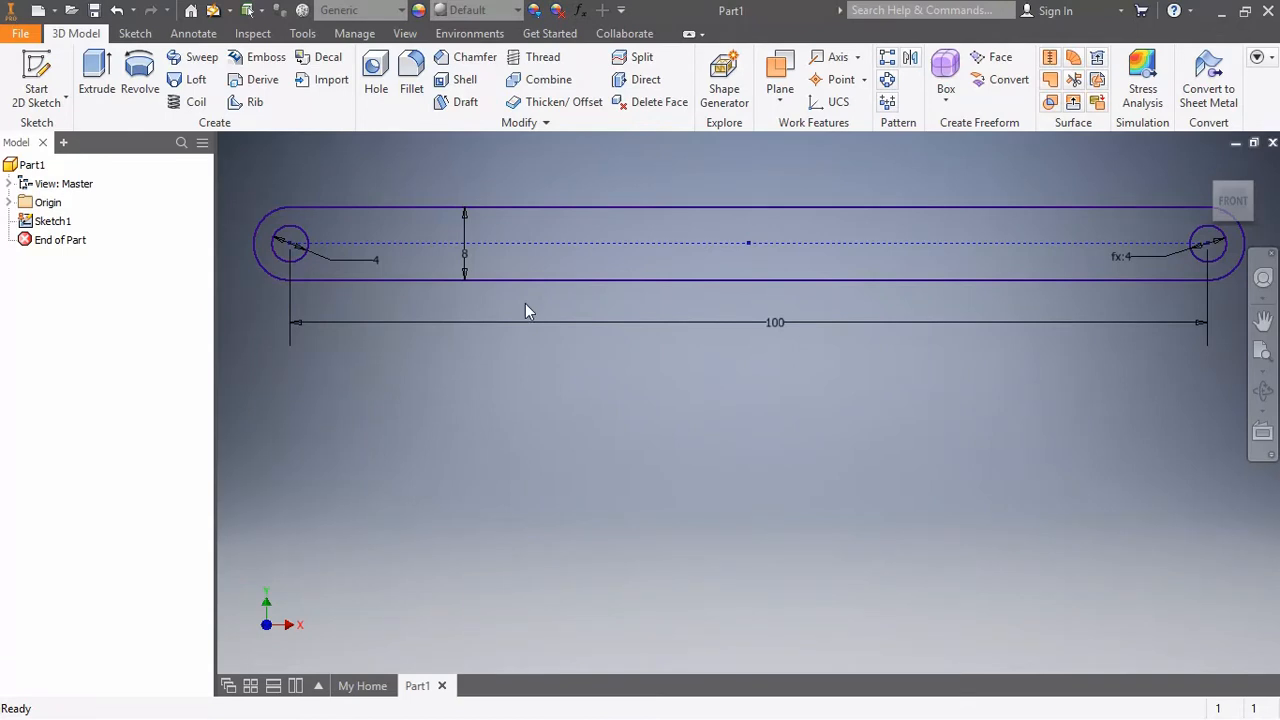
Step: Extrude the slot profile, leaving the two circles as holes, symmetrically to a total thickness of 2 mm
key("F6")
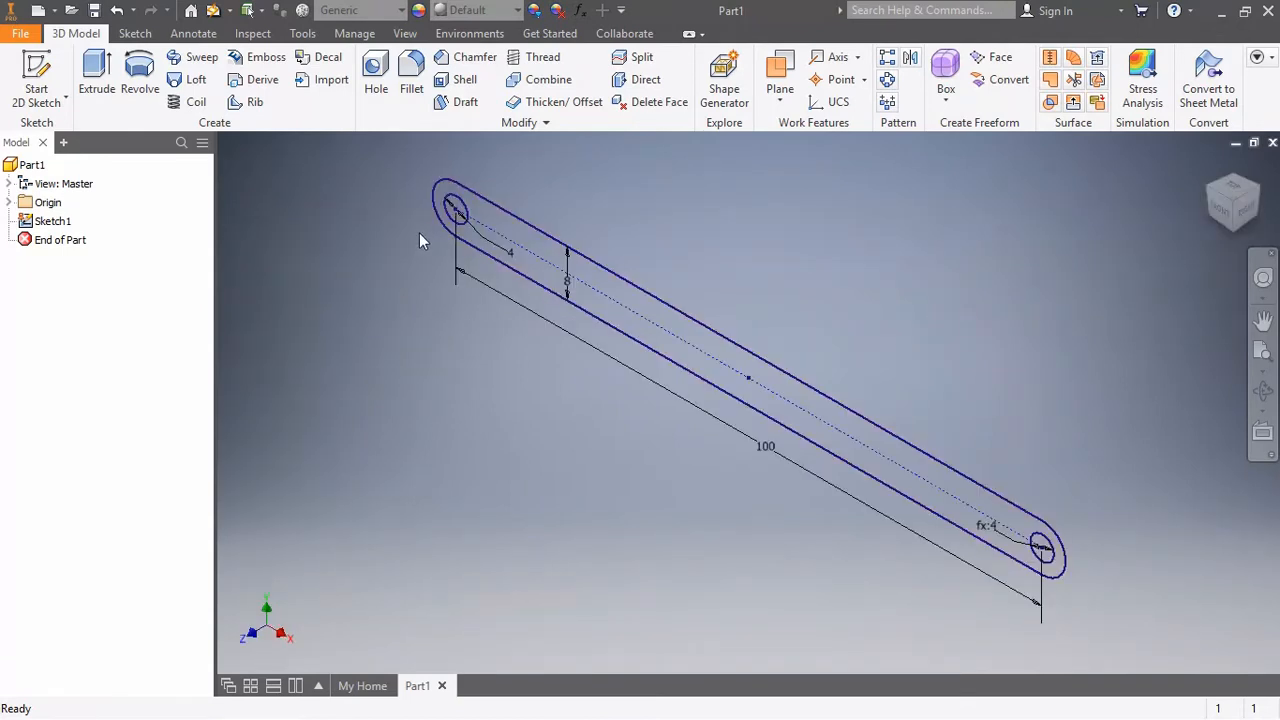
left_click(97, 80)
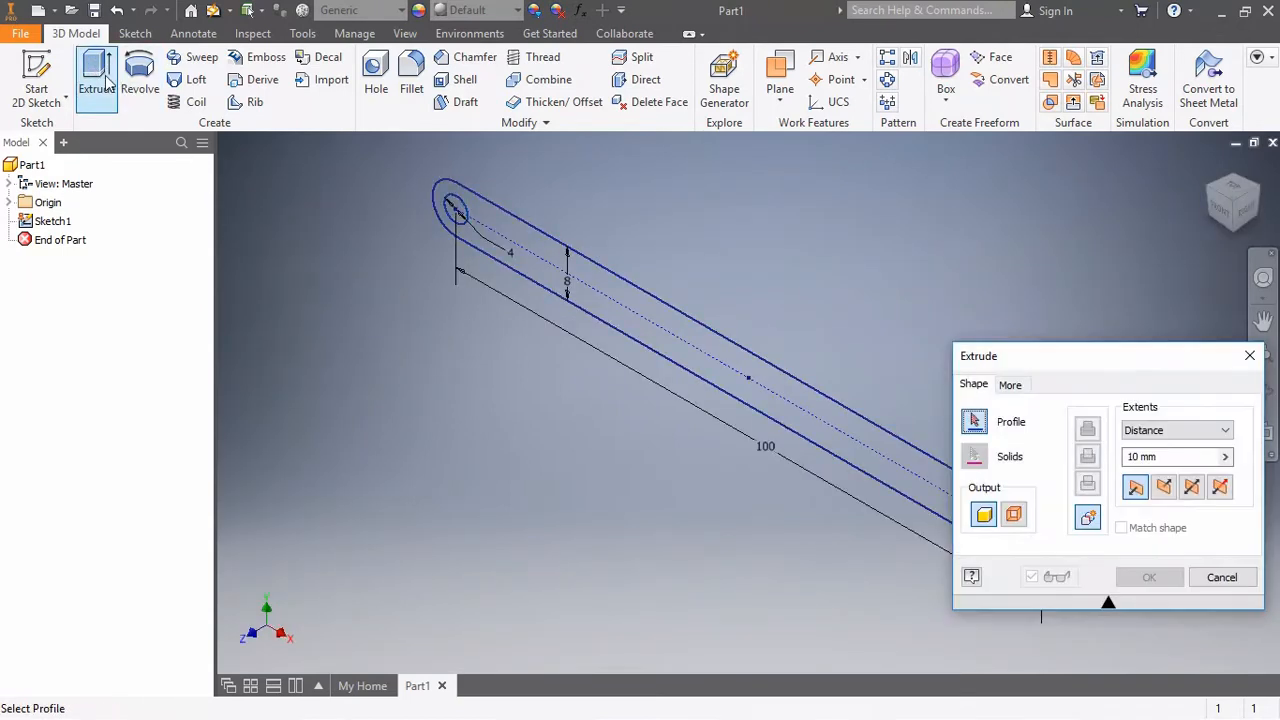
left_click(604, 312)
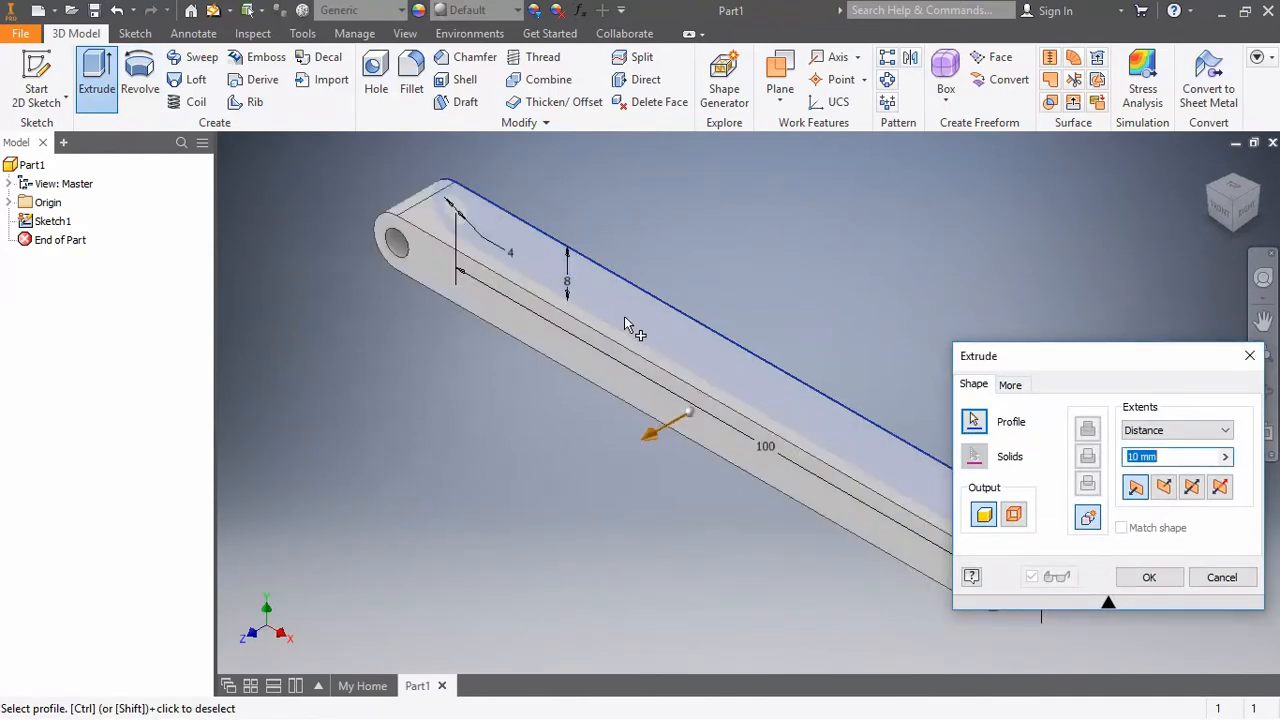
left_click(1193, 487)
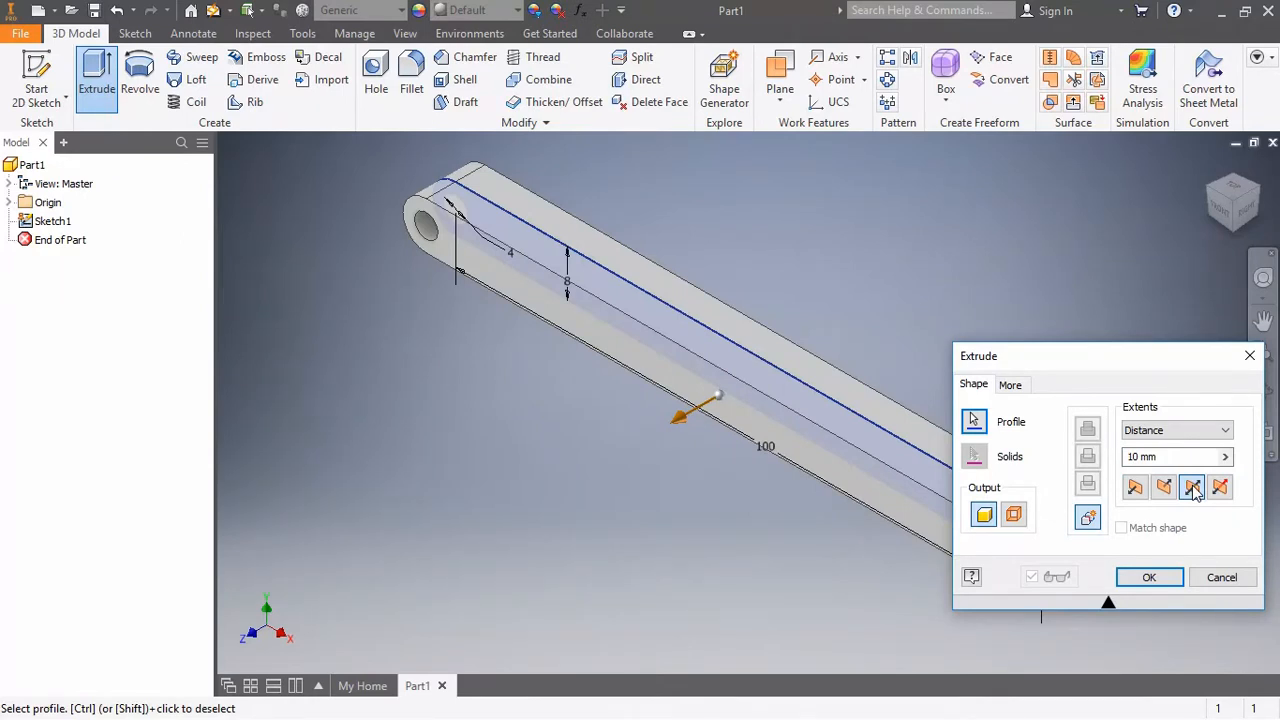
left_click(1162, 460)
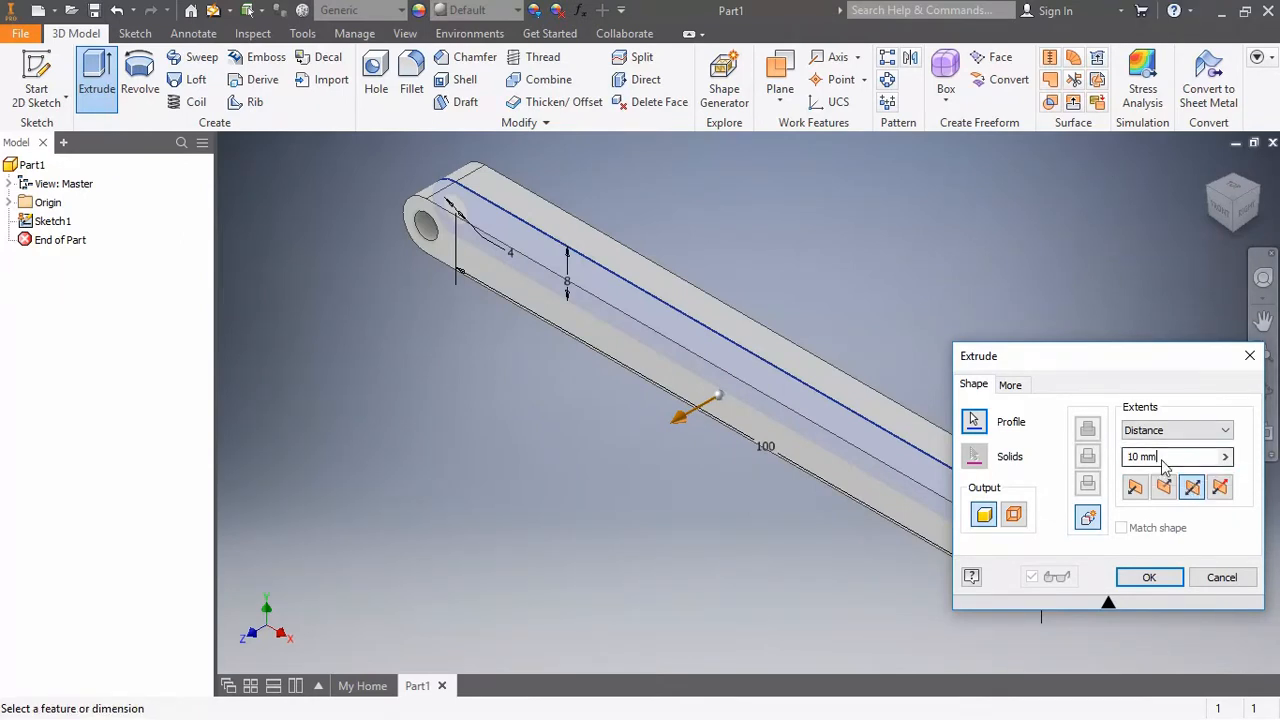
left_click_drag(1162, 460, 1108, 460)
type("2")
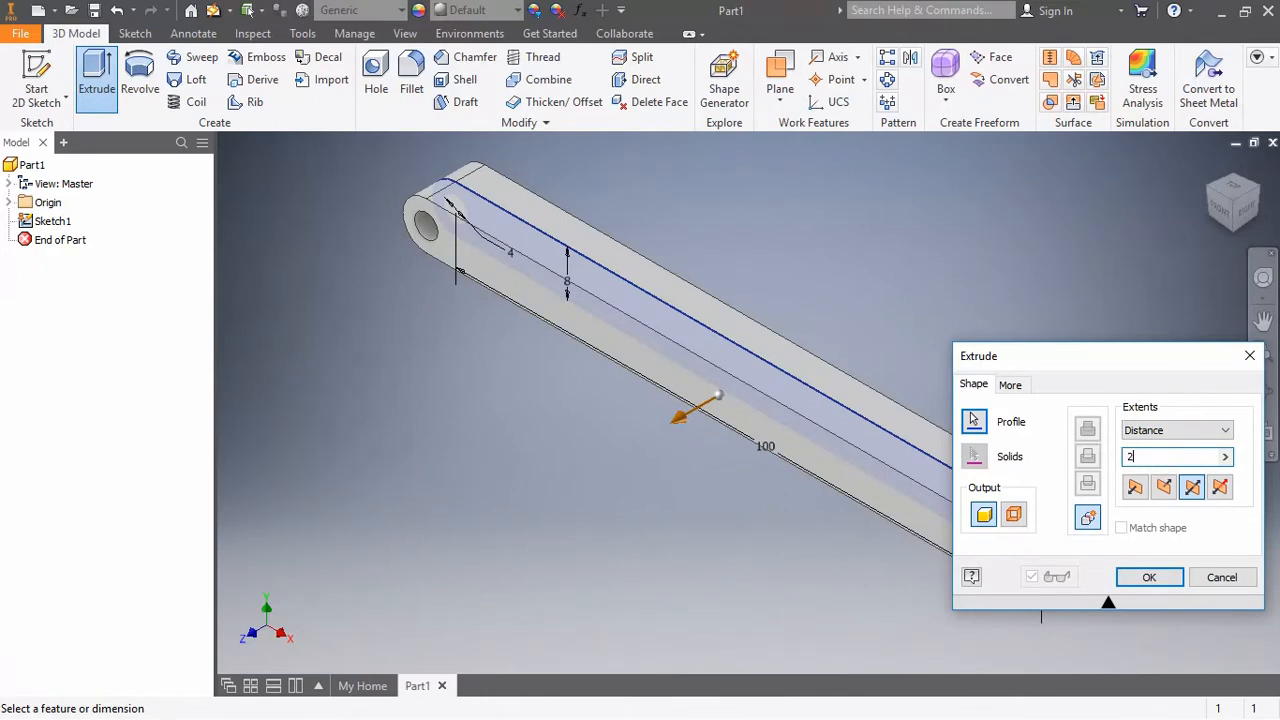
left_click(1150, 580)
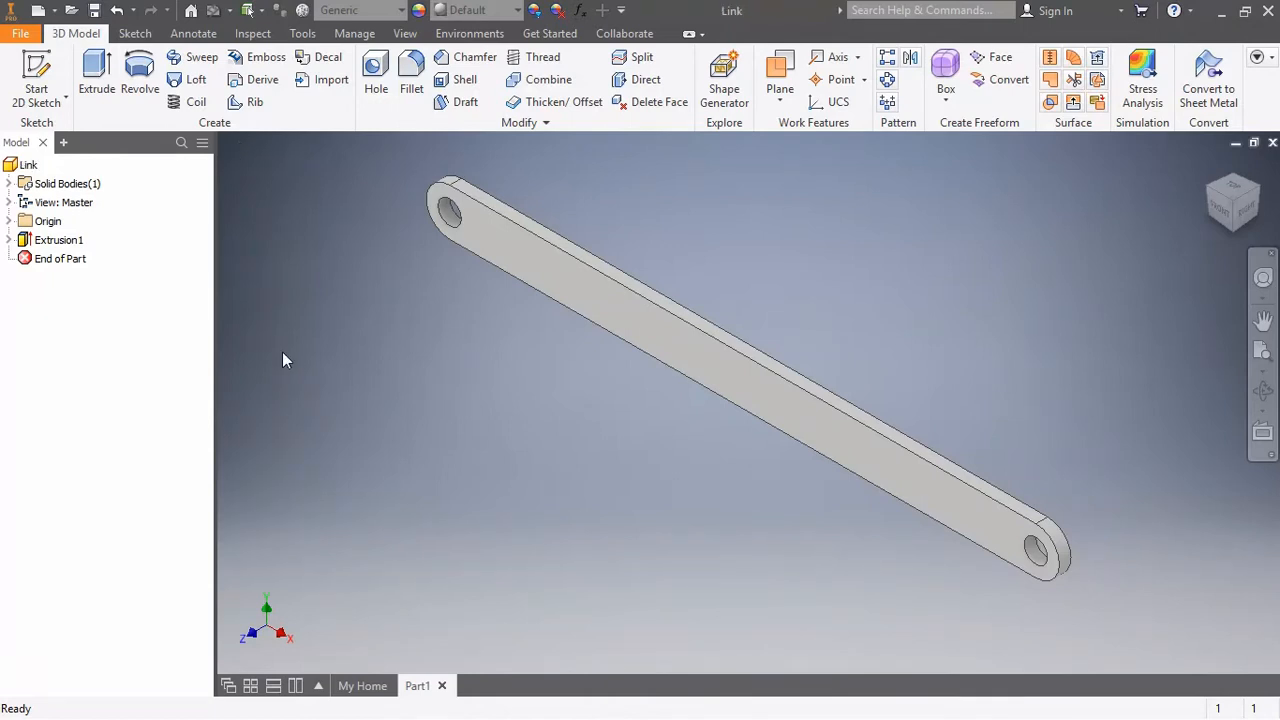
Step: Rename model parameters d0 to d4 as Link_Length, Link_Width, Link_Hole1, Link_Hole2 and Link_Thickness
left_click(348, 33)
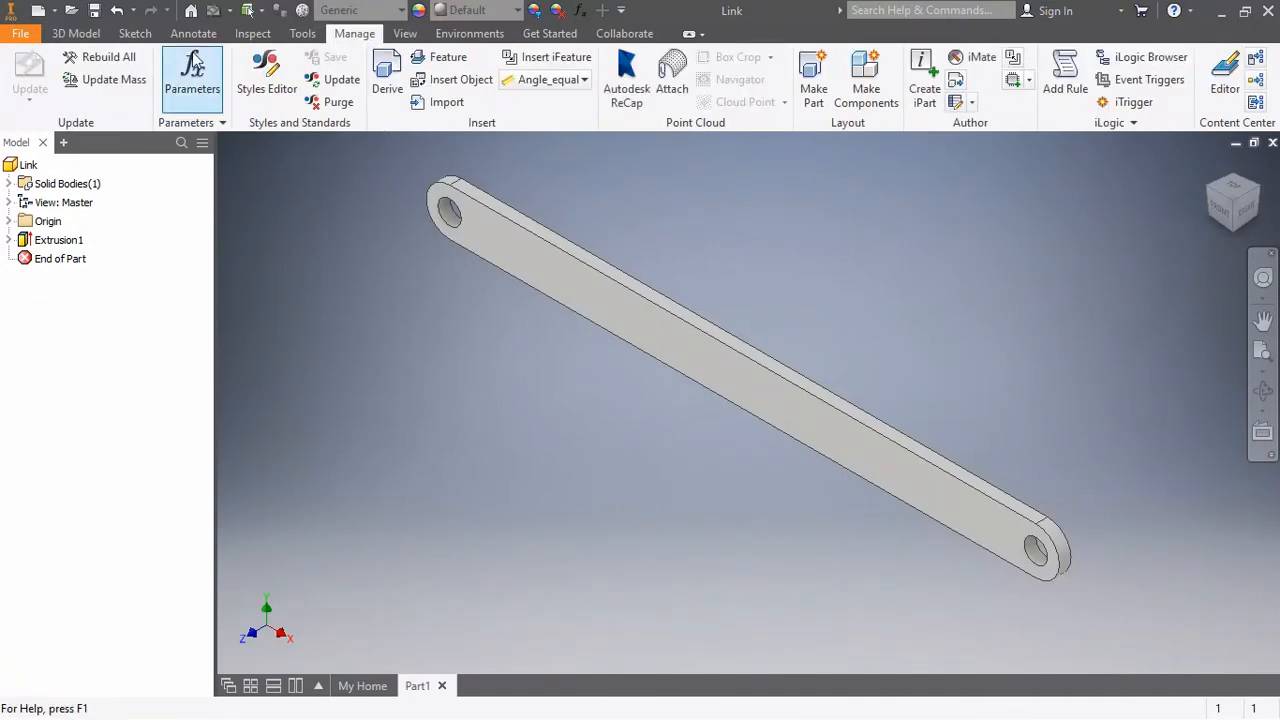
left_click(193, 63)
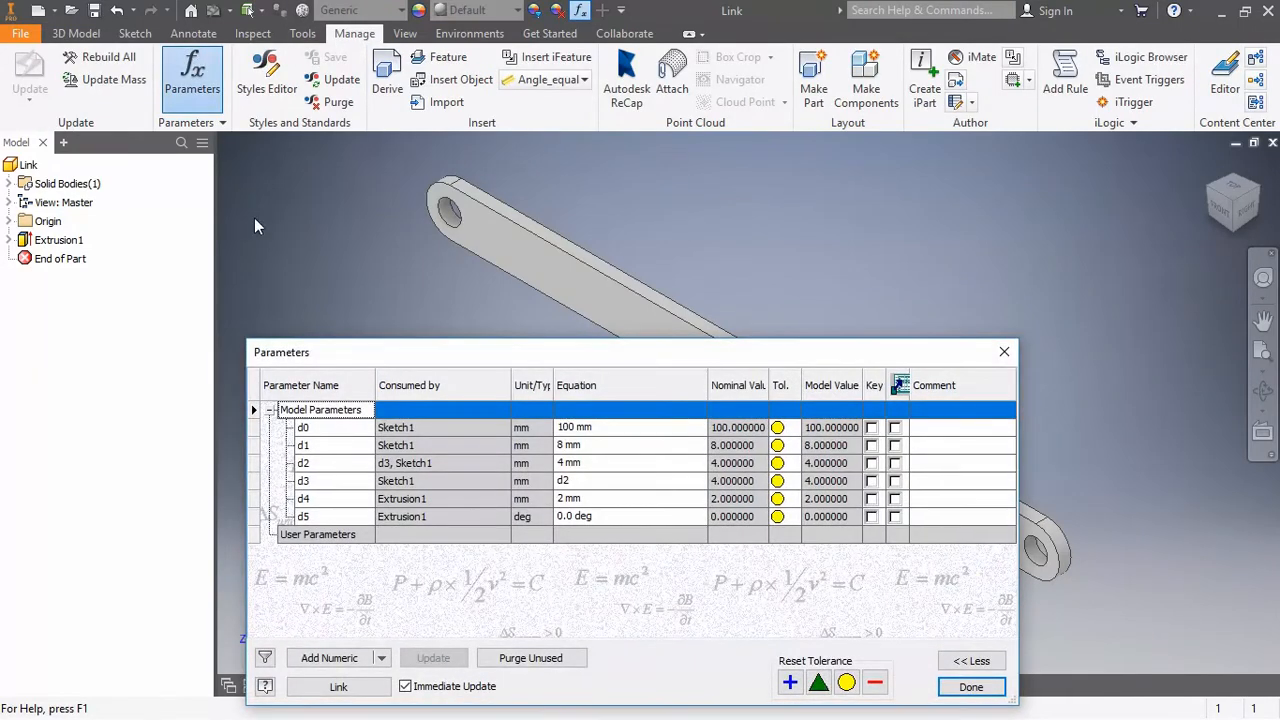
double_click(315, 427)
type("Link_Length")
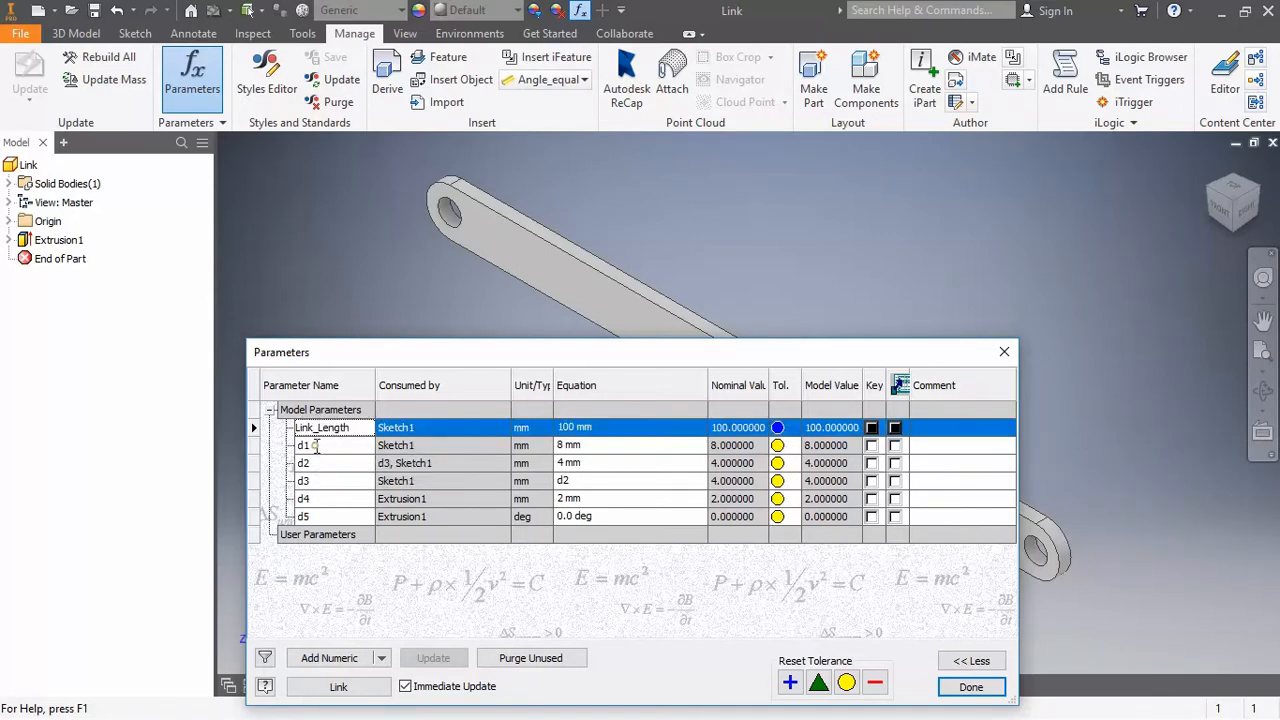
left_click(325, 499)
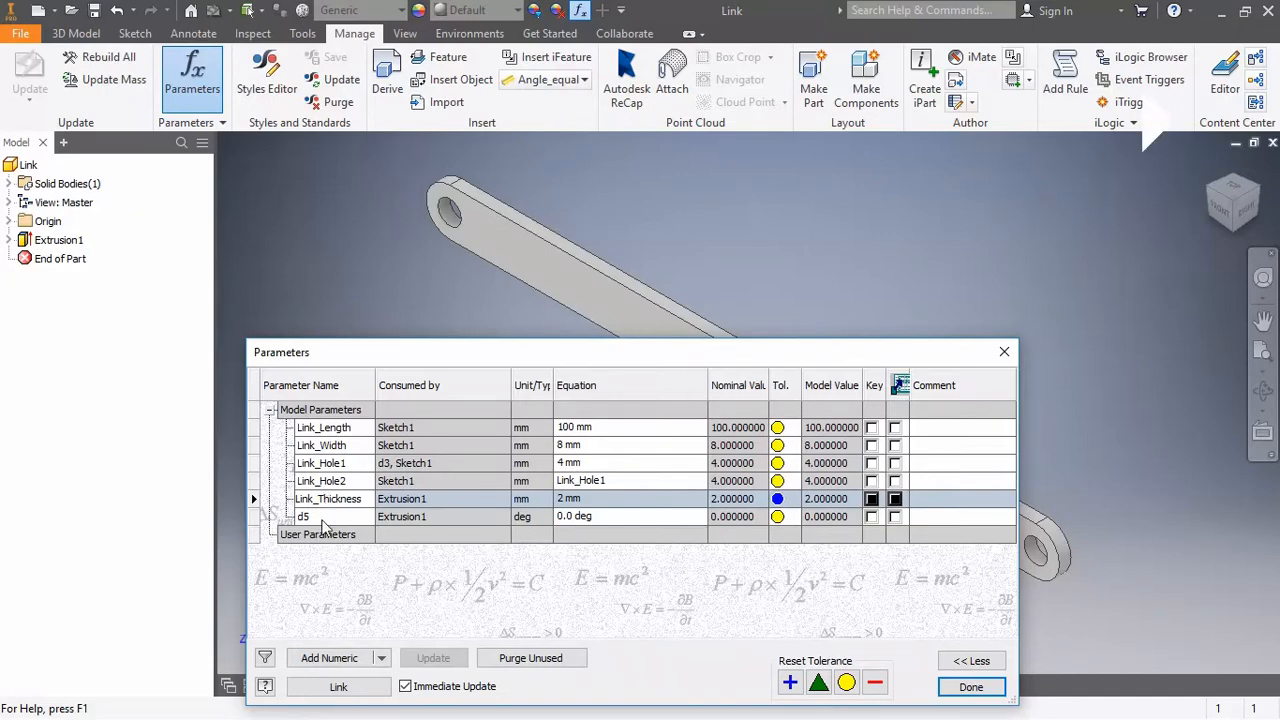
double_click(319, 516)
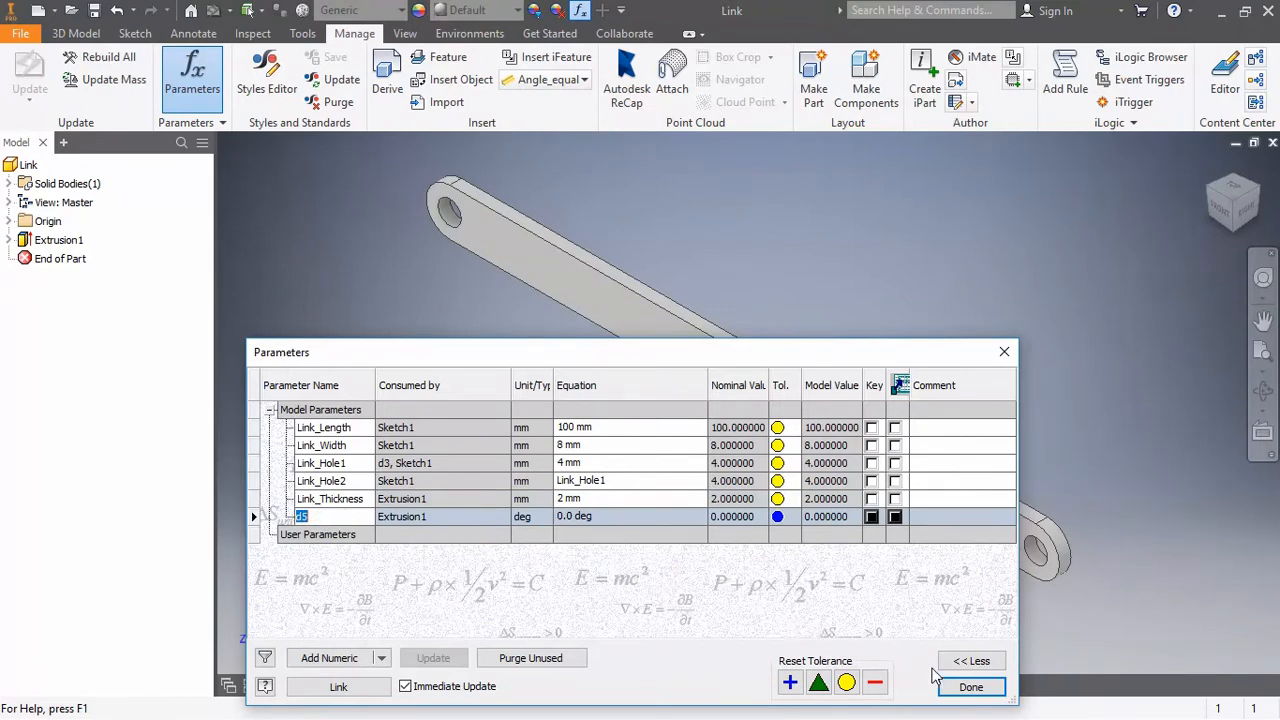
left_click(971, 688)
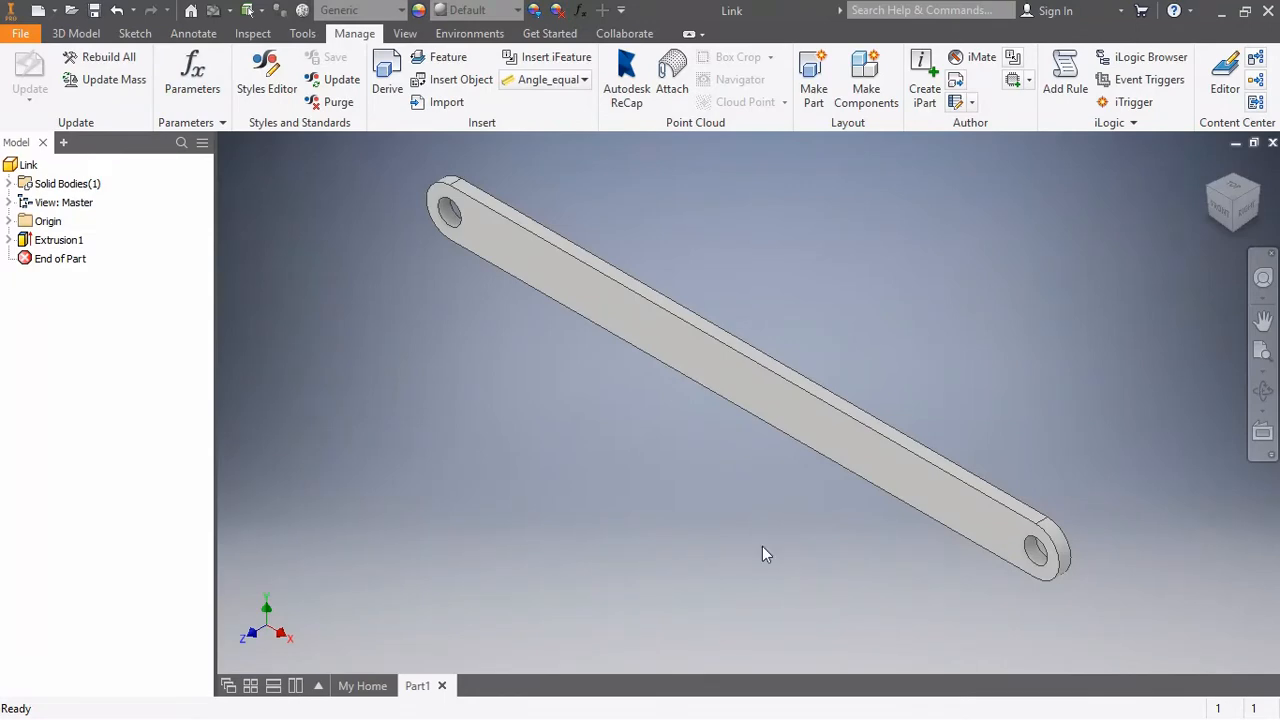
Step: Start an iPart from the link and remove Link_Hole2, Link_Hole1, Link_Width and Link_Thickness from its table, keeping only Link_Length
left_click(925, 83)
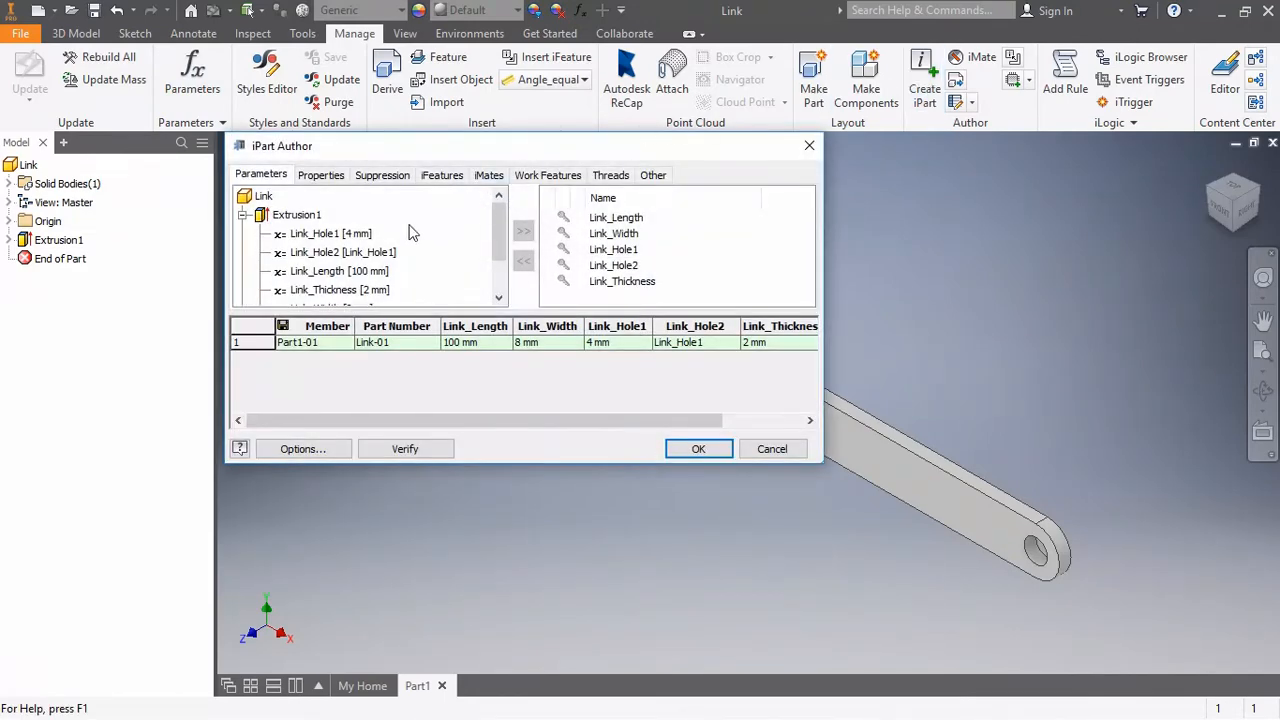
left_click(244, 343)
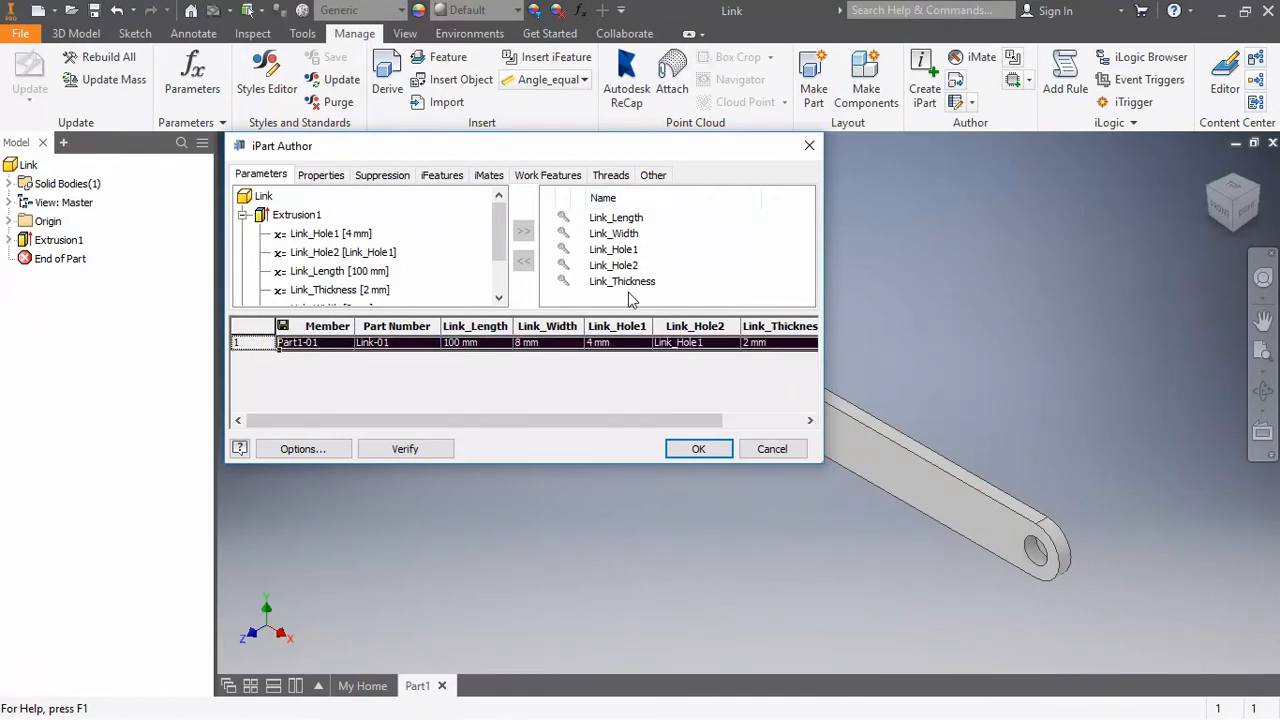
left_click(615, 266)
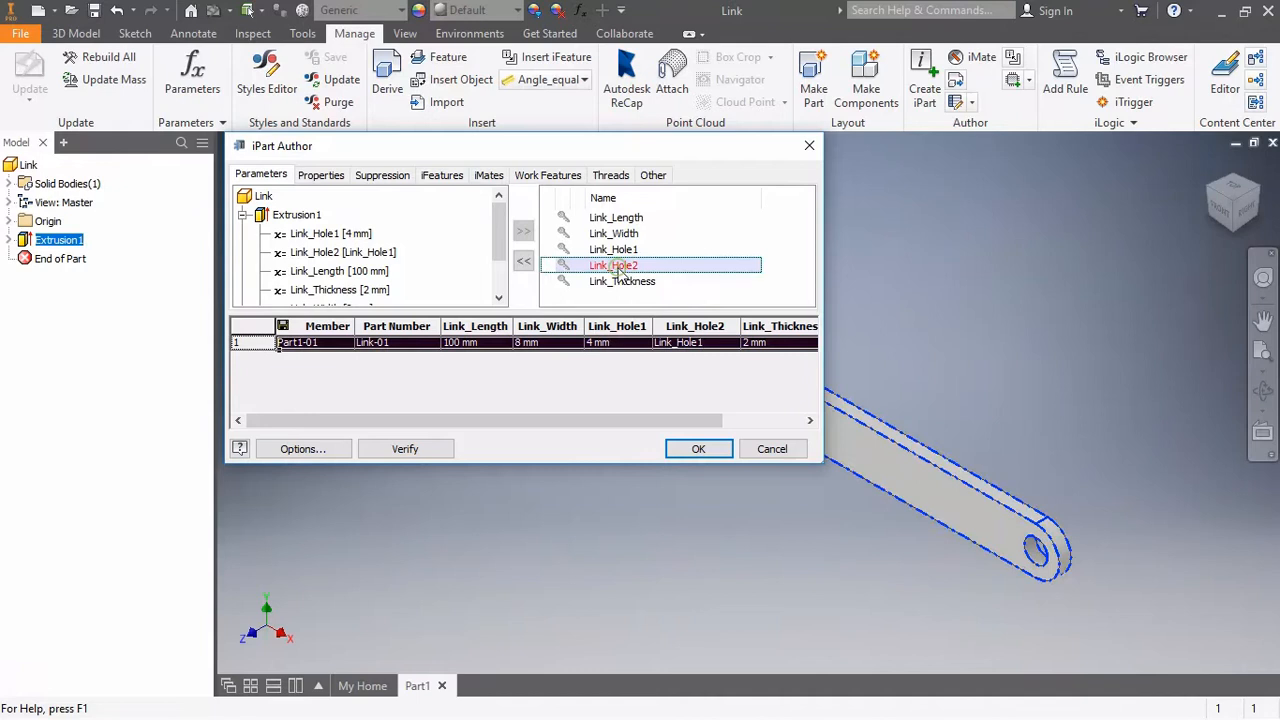
left_click(524, 261)
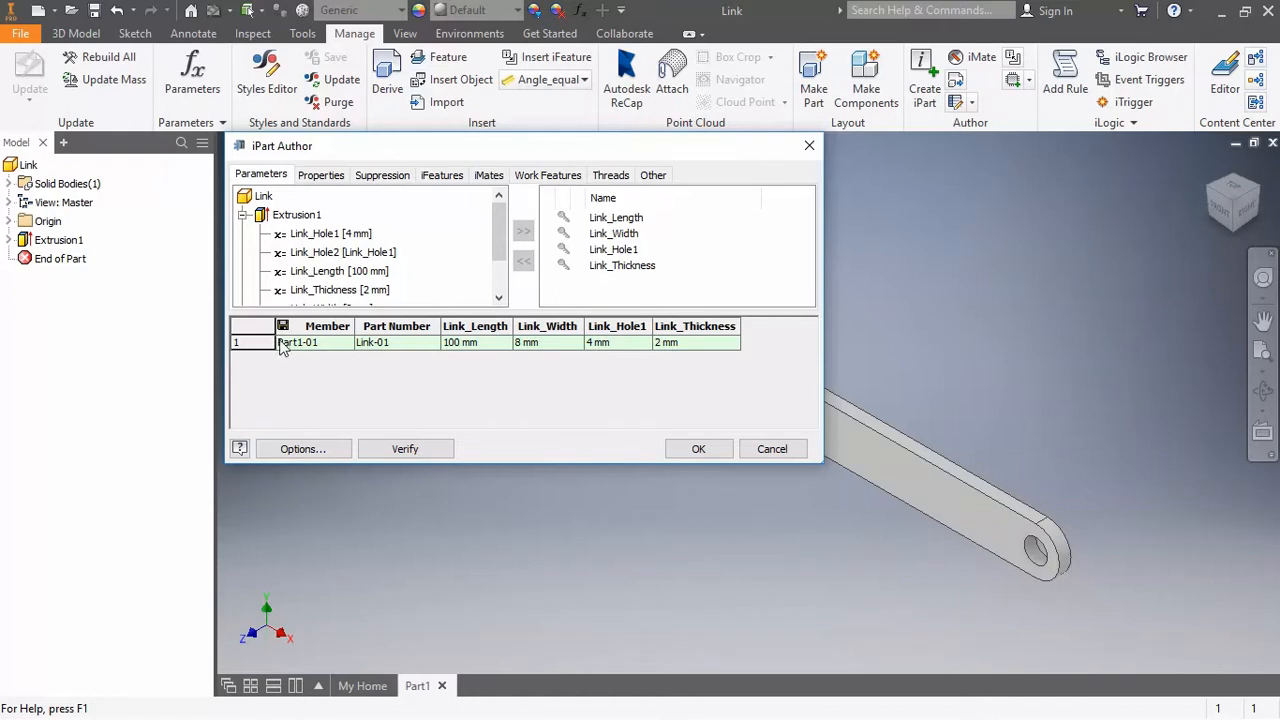
left_click(614, 250)
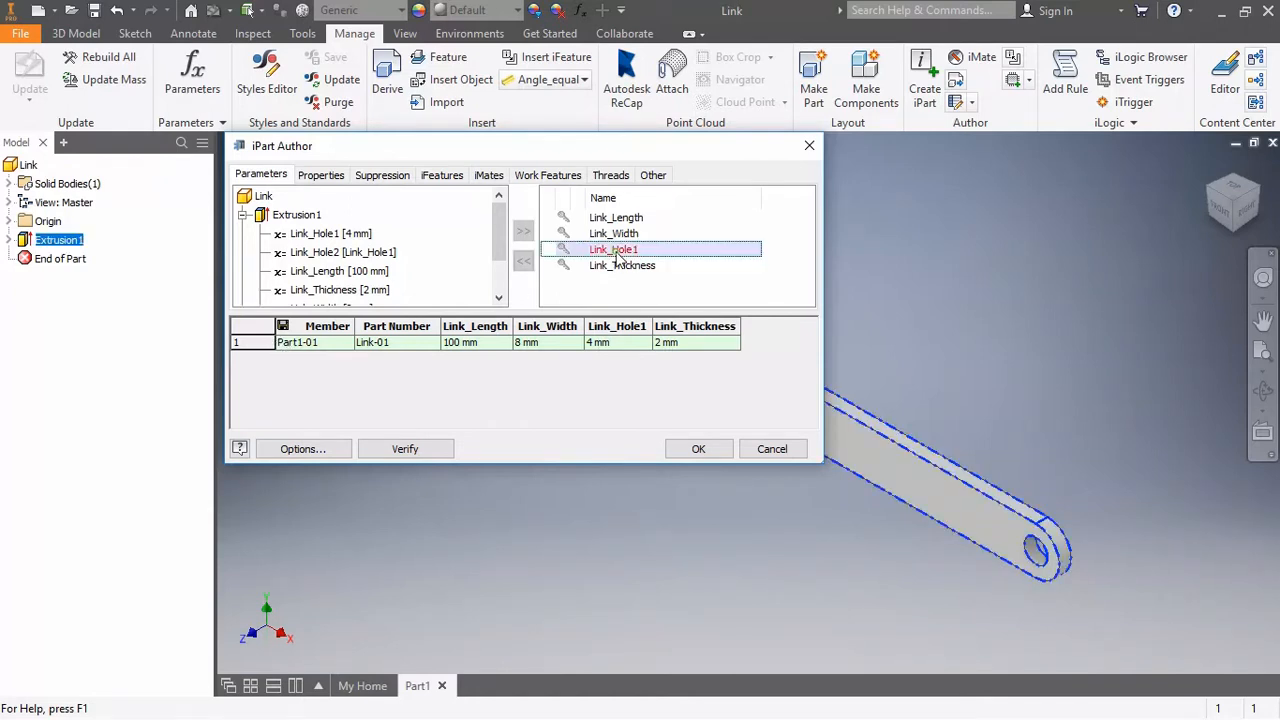
left_click(521, 262)
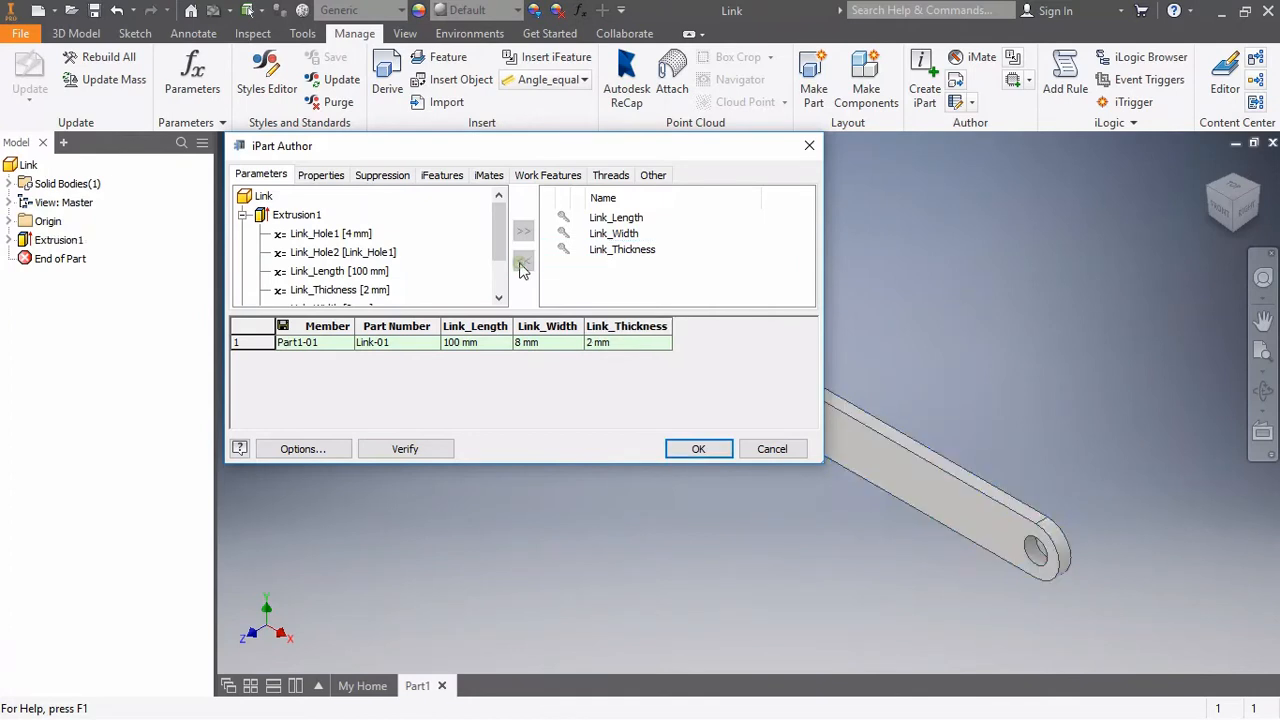
left_click(612, 234)
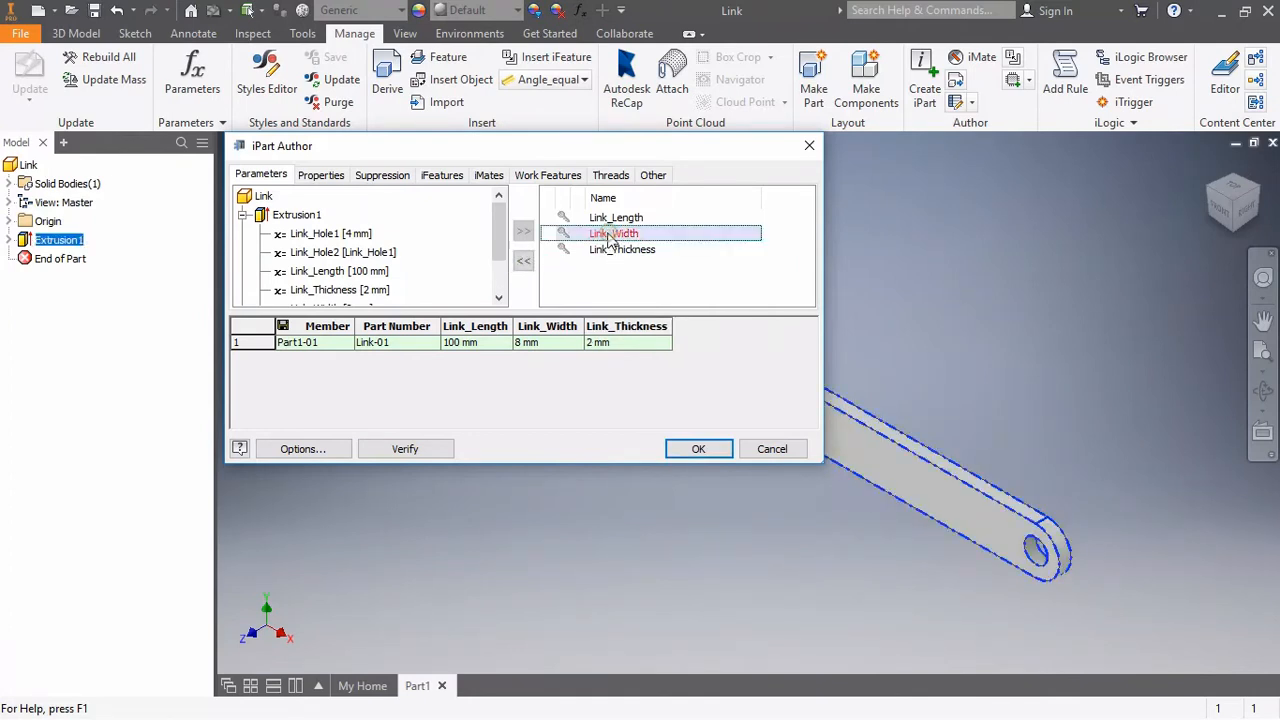
left_click(524, 262)
left_click(612, 236)
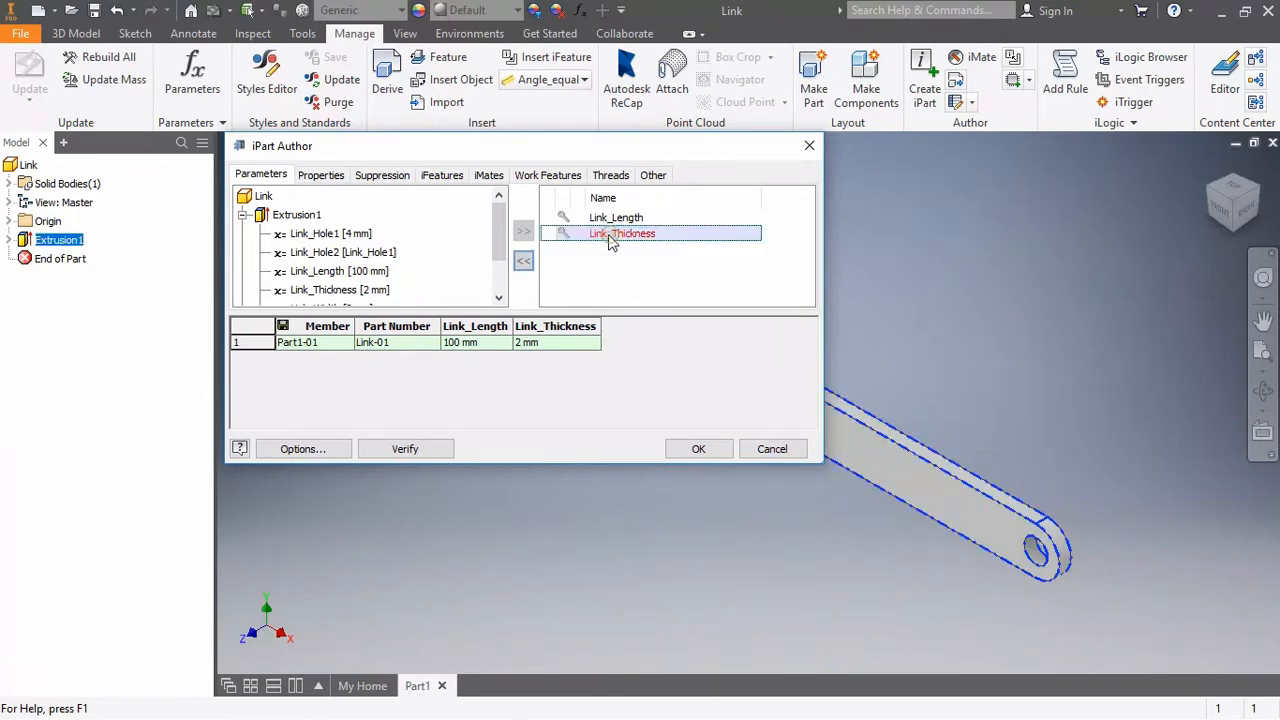
left_click(523, 261)
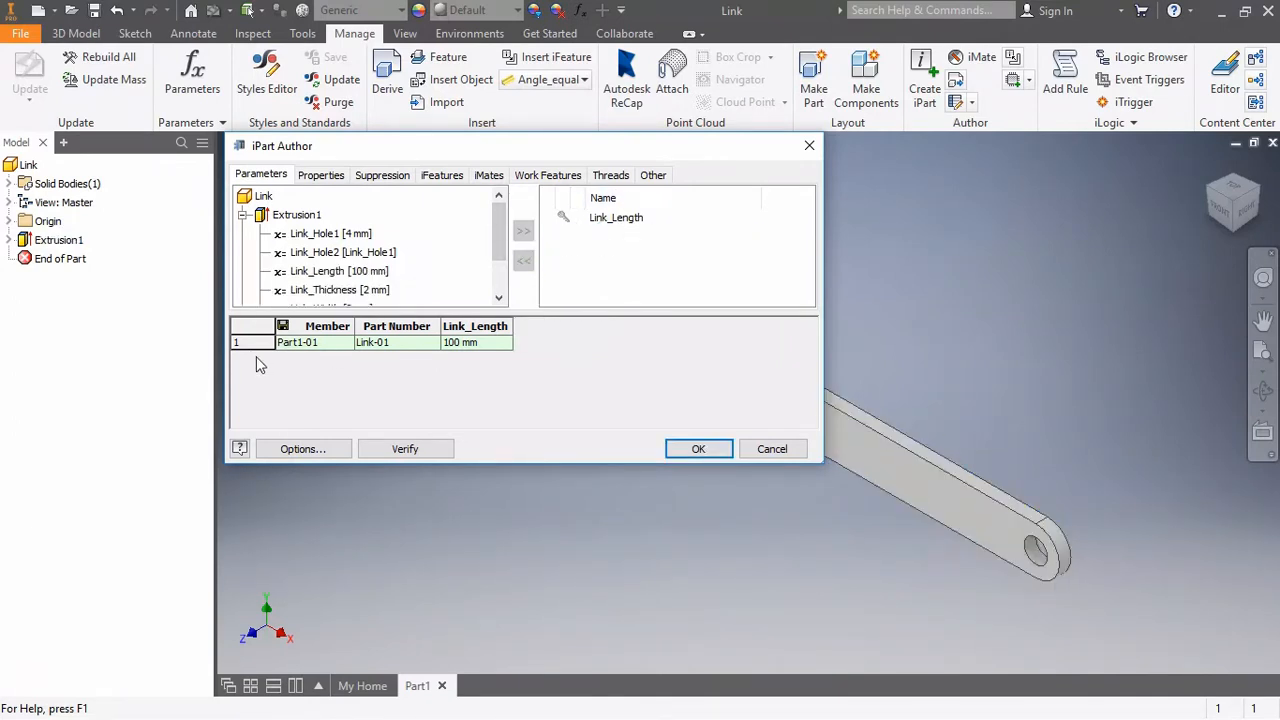
Step: Insert three more member rows below the first one in the iPart table
left_click(244, 343)
right_click(247, 345)
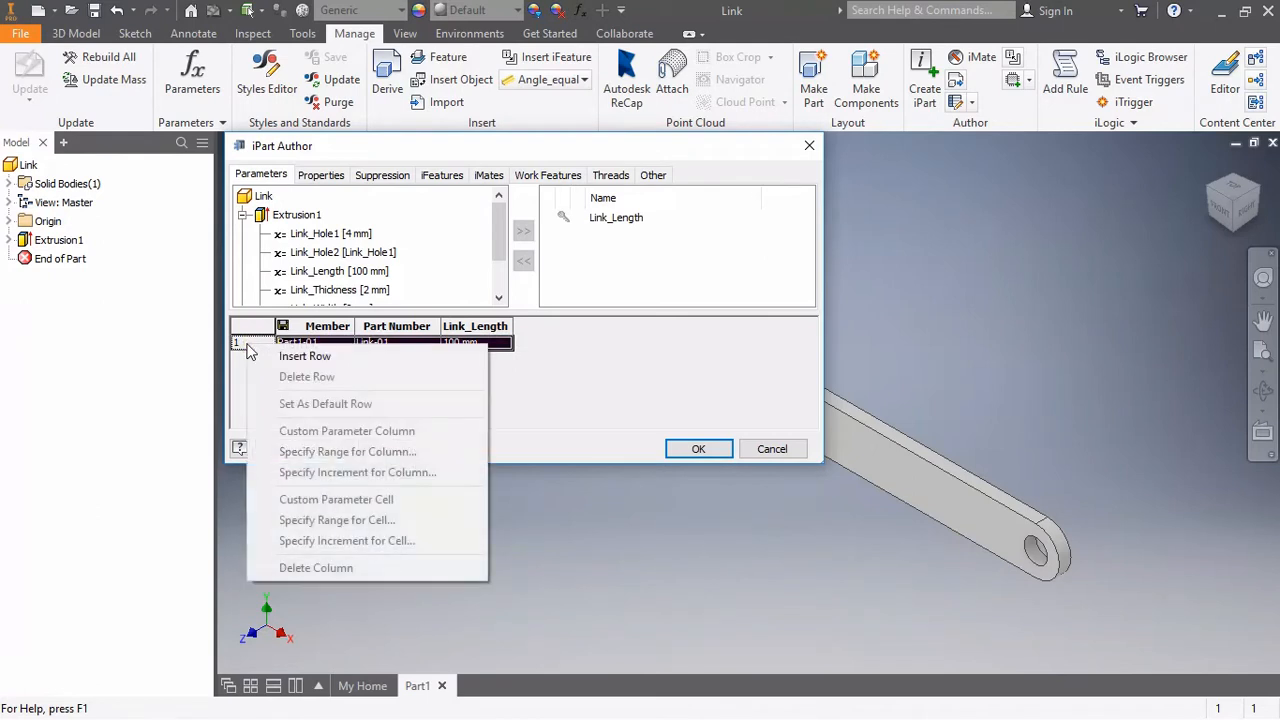
left_click(300, 356)
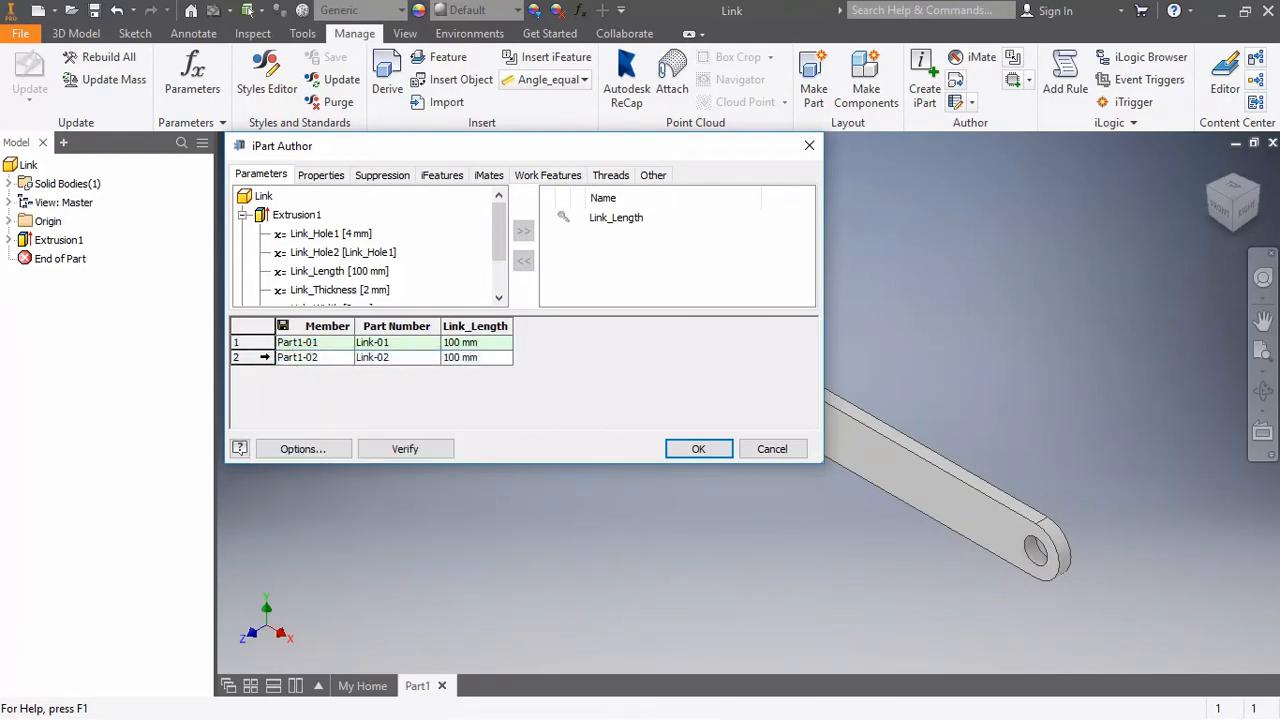
right_click(250, 357)
left_click(300, 369)
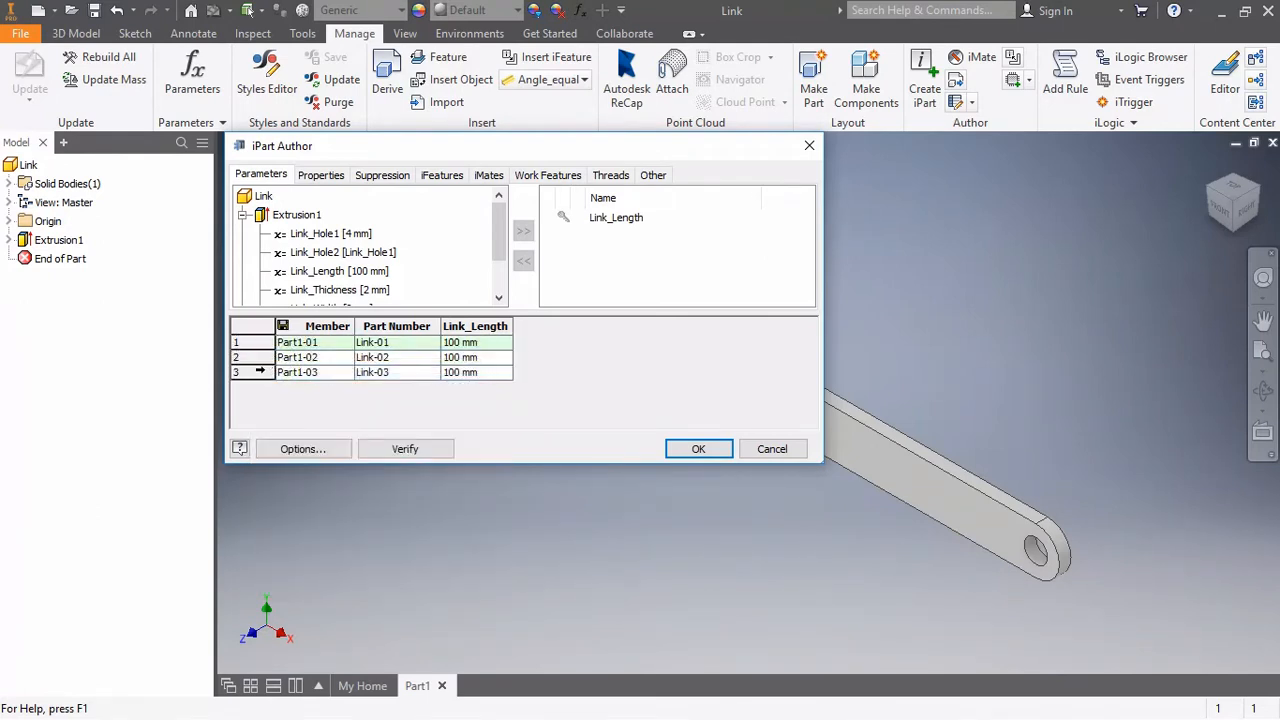
right_click(250, 373)
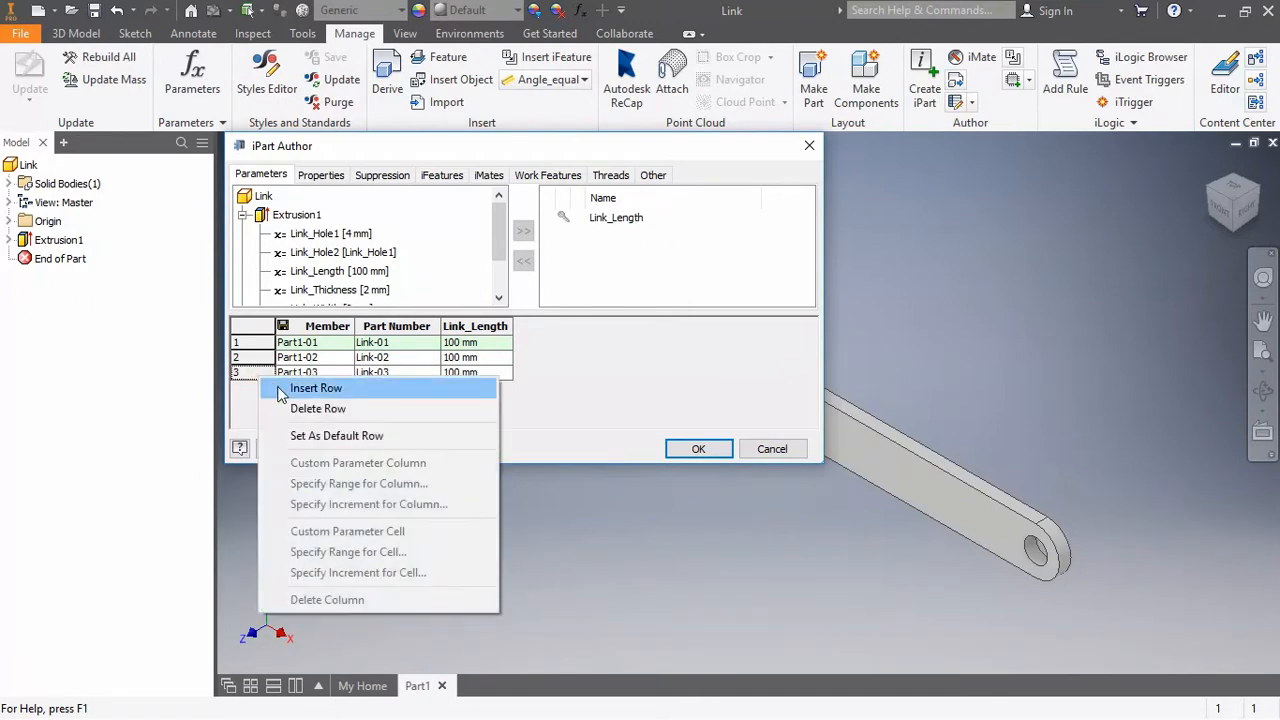
left_click(300, 390)
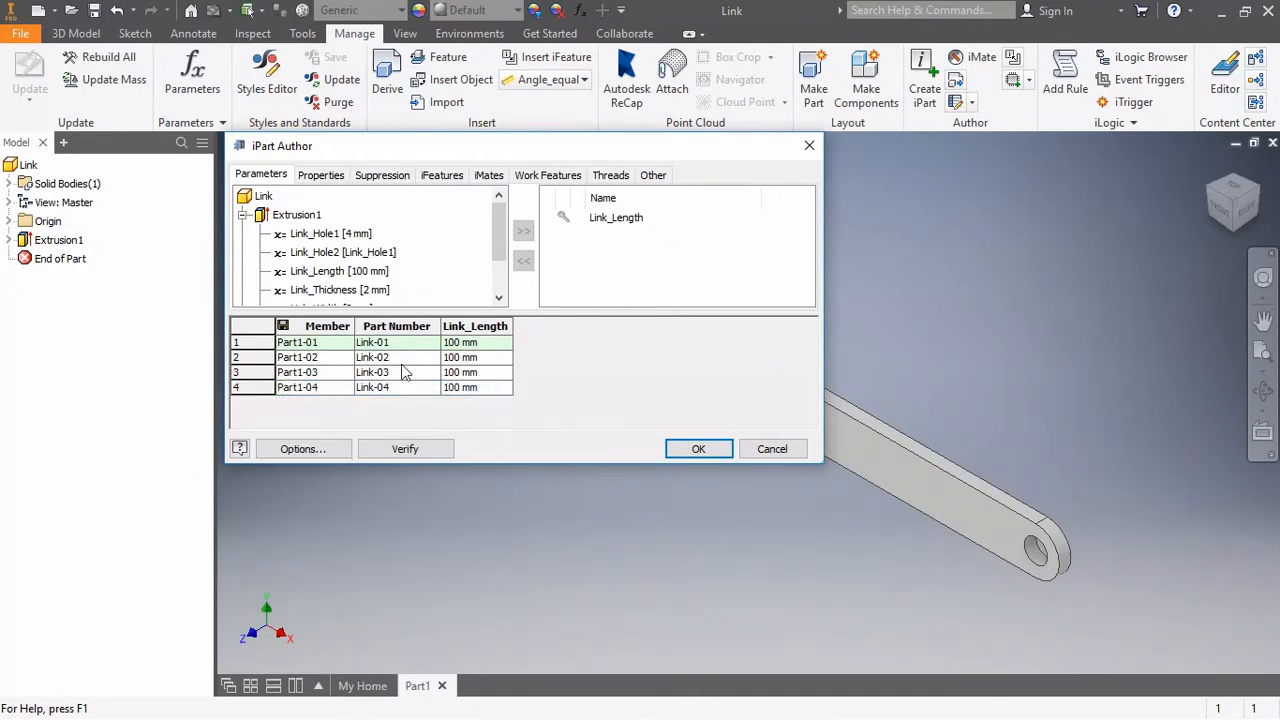
Step: Set Link_Length to 25 mm for Part1-02, 40 mm for Part1-03 and 125 mm for Part1-04, then verify the table and create the iPart
left_click(480, 358)
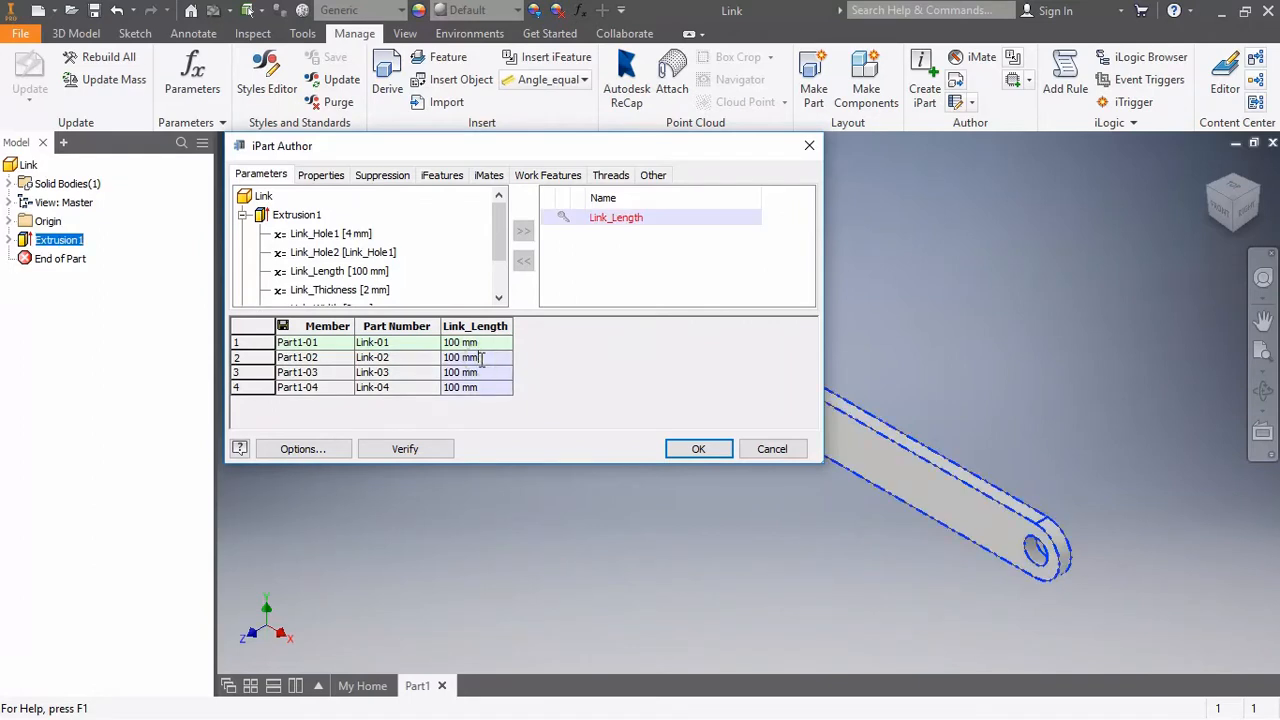
left_click(481, 358)
left_click_drag(463, 357, 443, 358)
type("25")
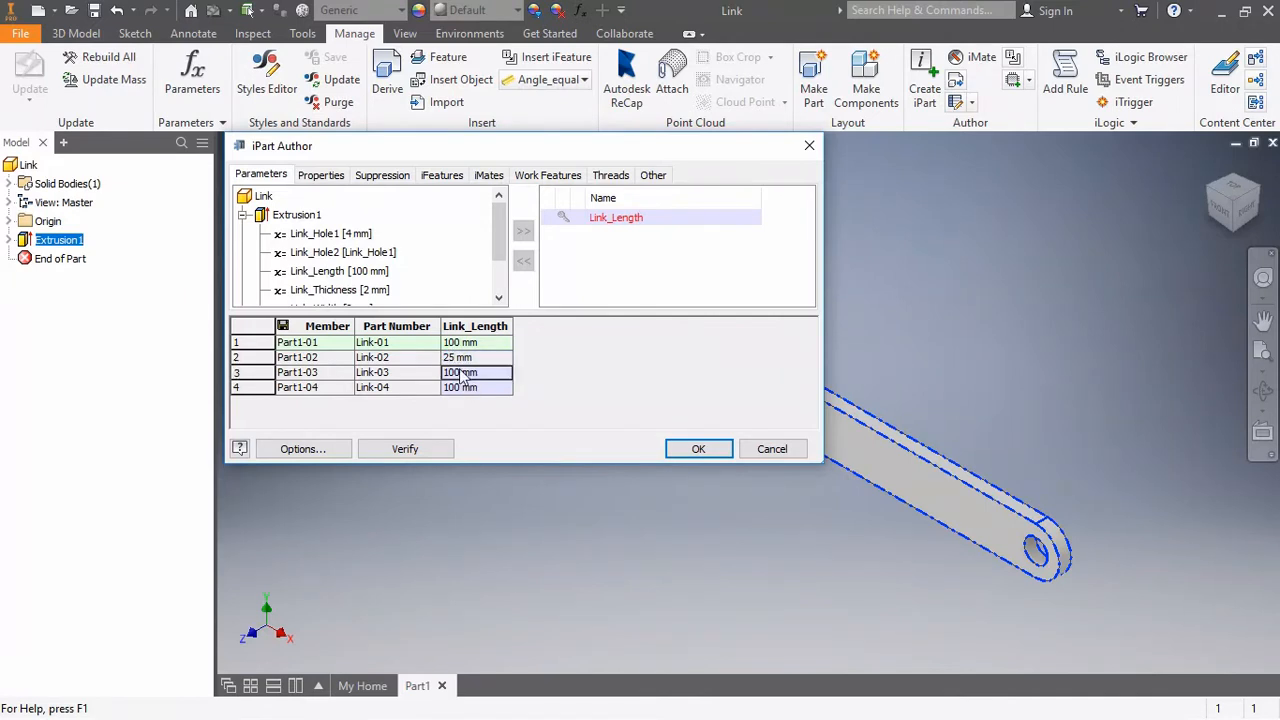
left_click(458, 371)
left_click_drag(459, 370, 422, 374)
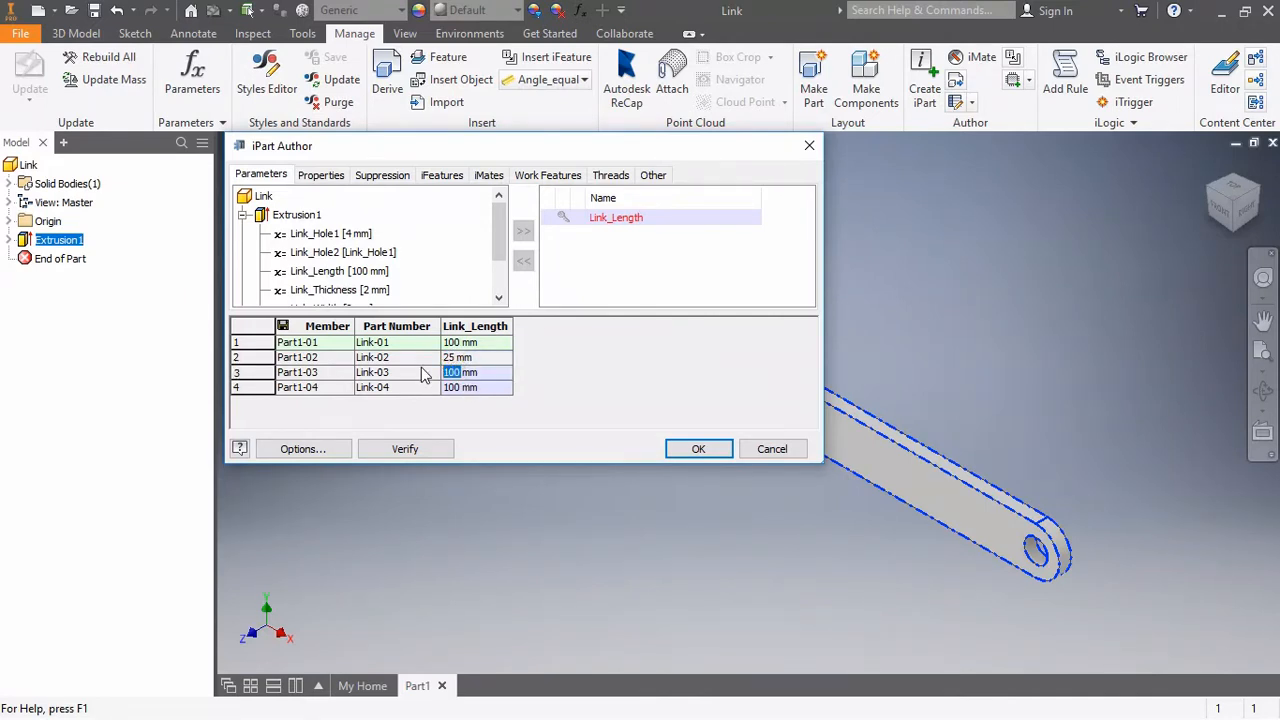
type("40")
left_click(460, 388)
left_click_drag(460, 388, 428, 387)
type("125")
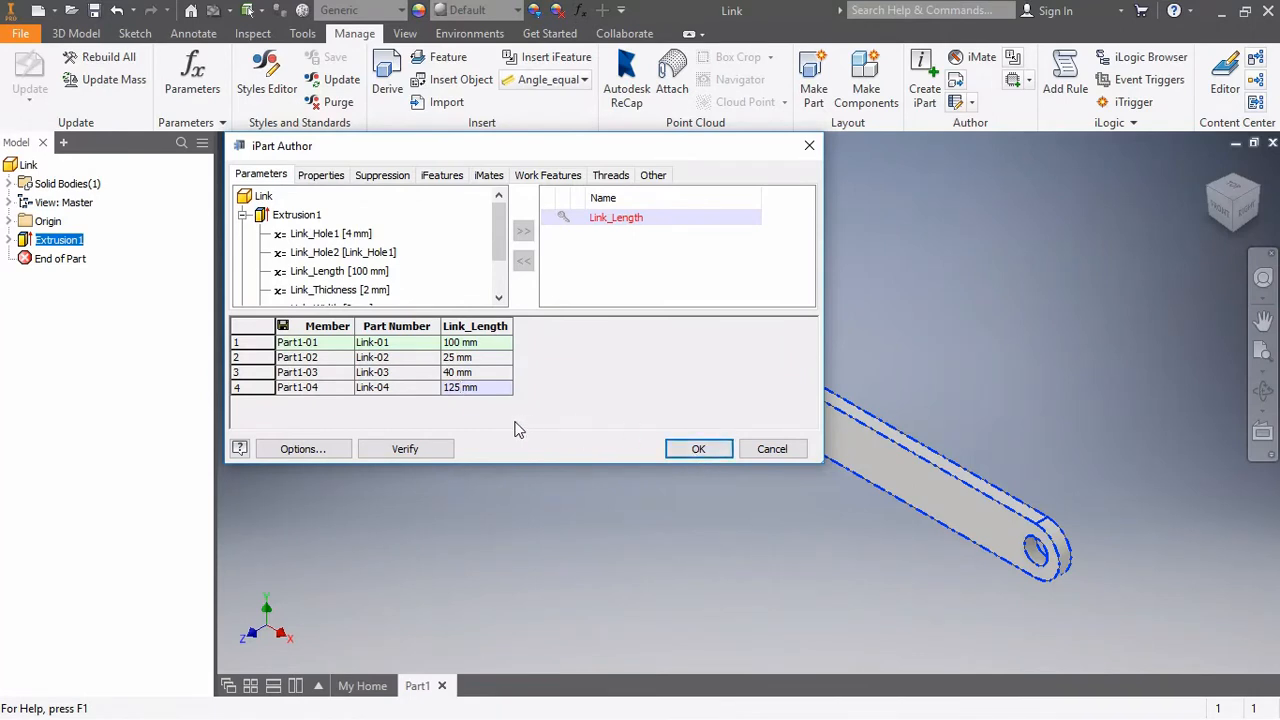
left_click(405, 451)
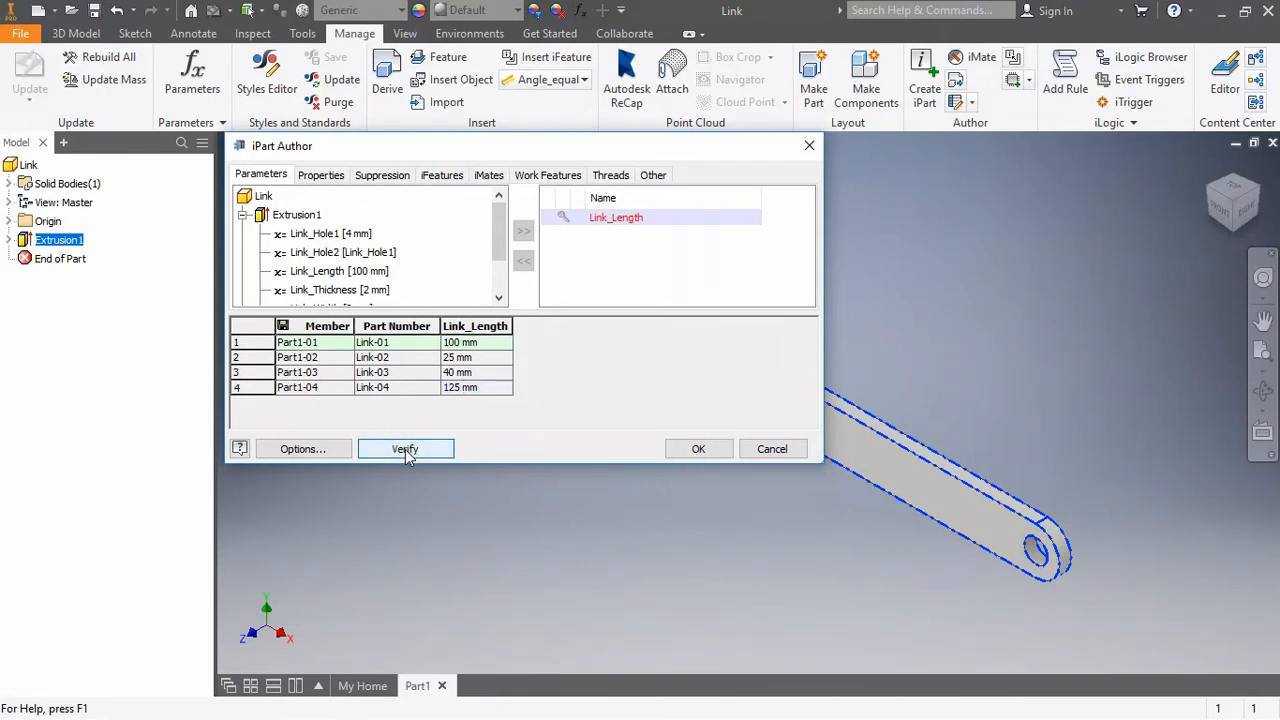
left_click(679, 451)
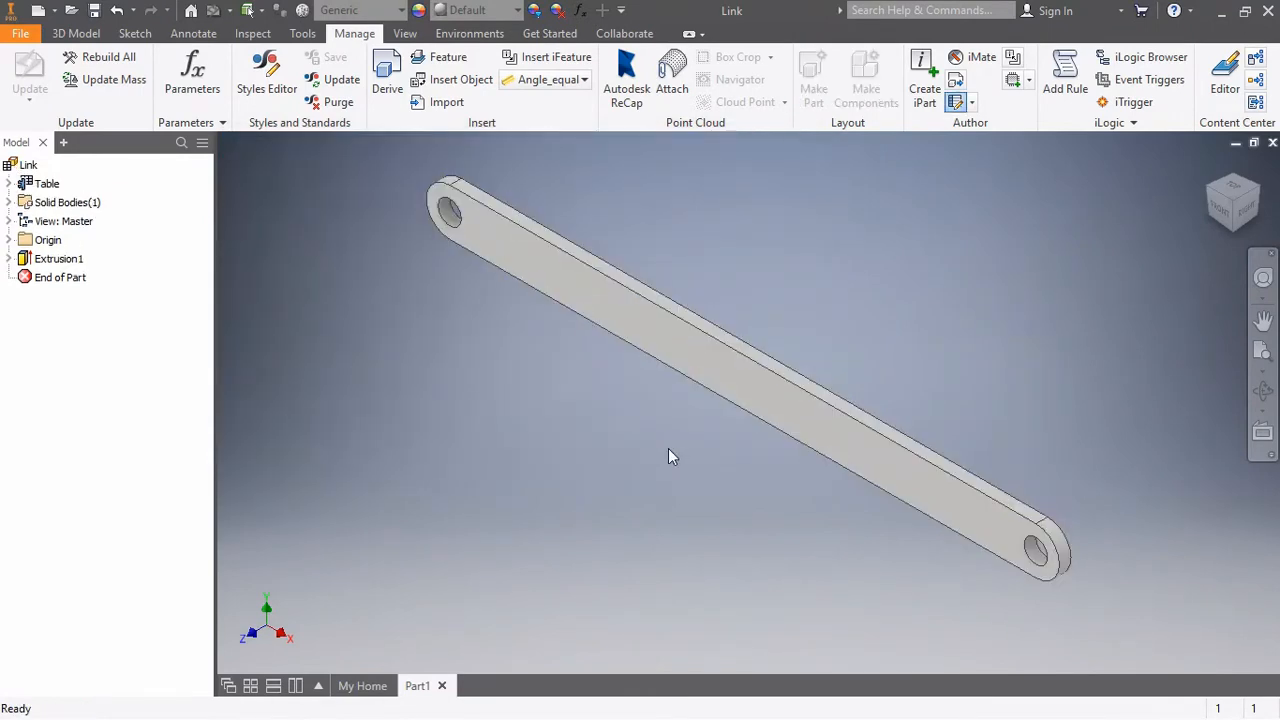
Step: Activate iPart members Part1-02, Part1-03 and Part1-04 one after another to check each link length in the model
left_click(9, 183)
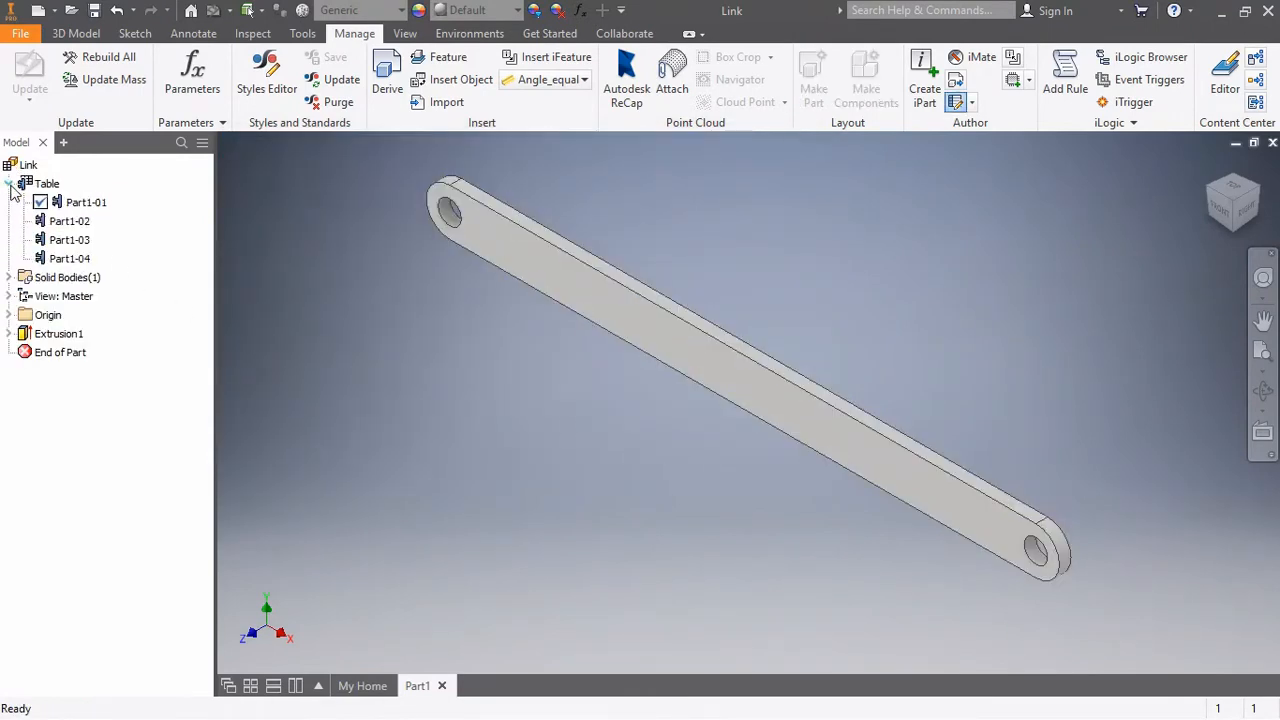
left_click(50, 220)
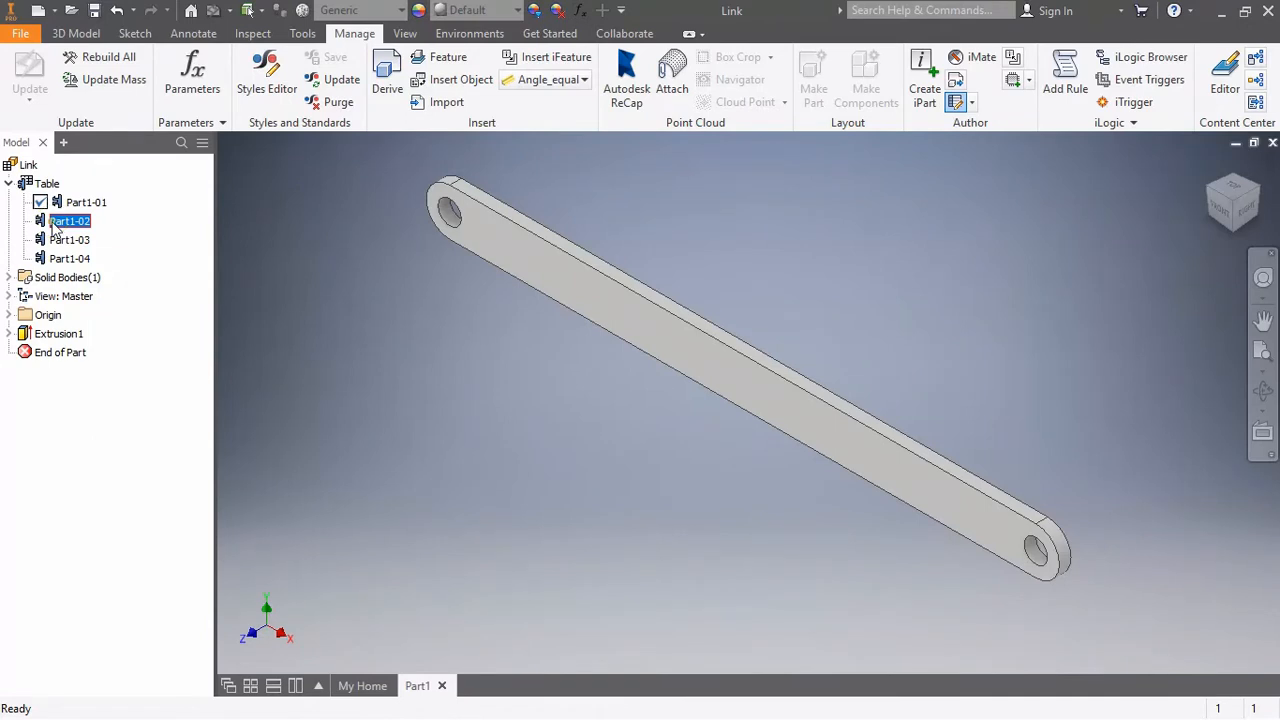
double_click(50, 220)
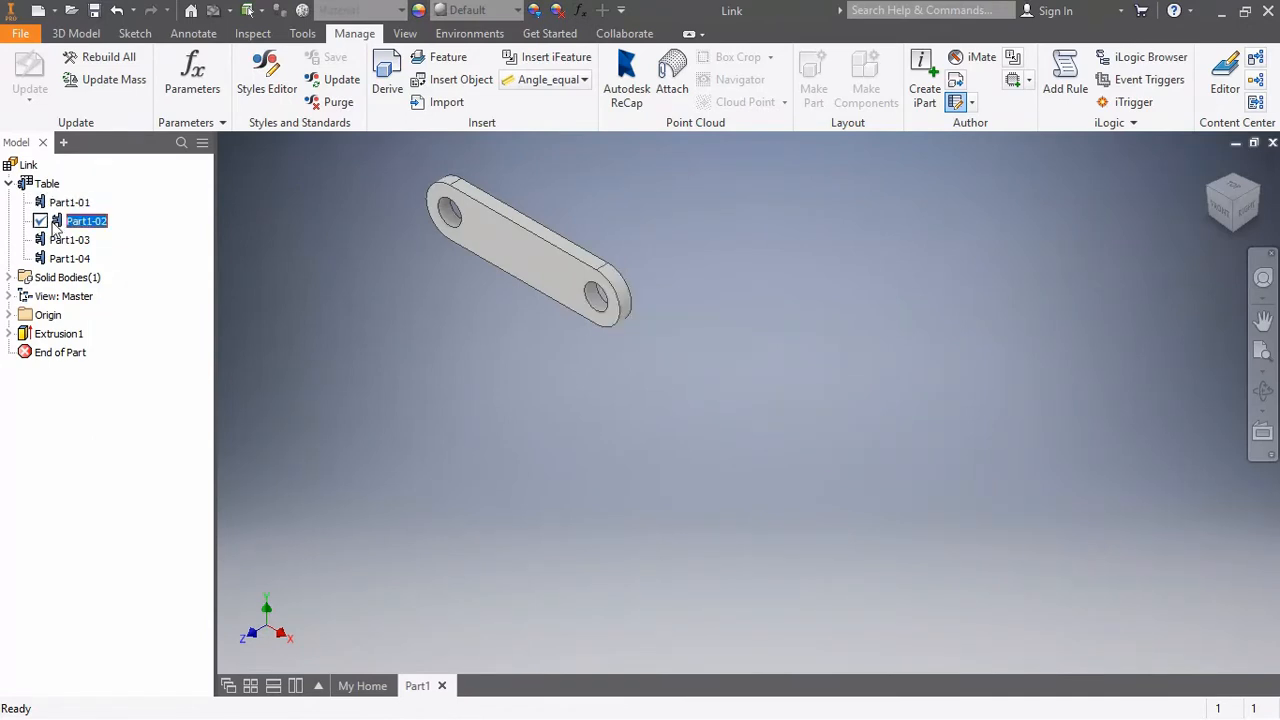
left_click(55, 244)
double_click(56, 245)
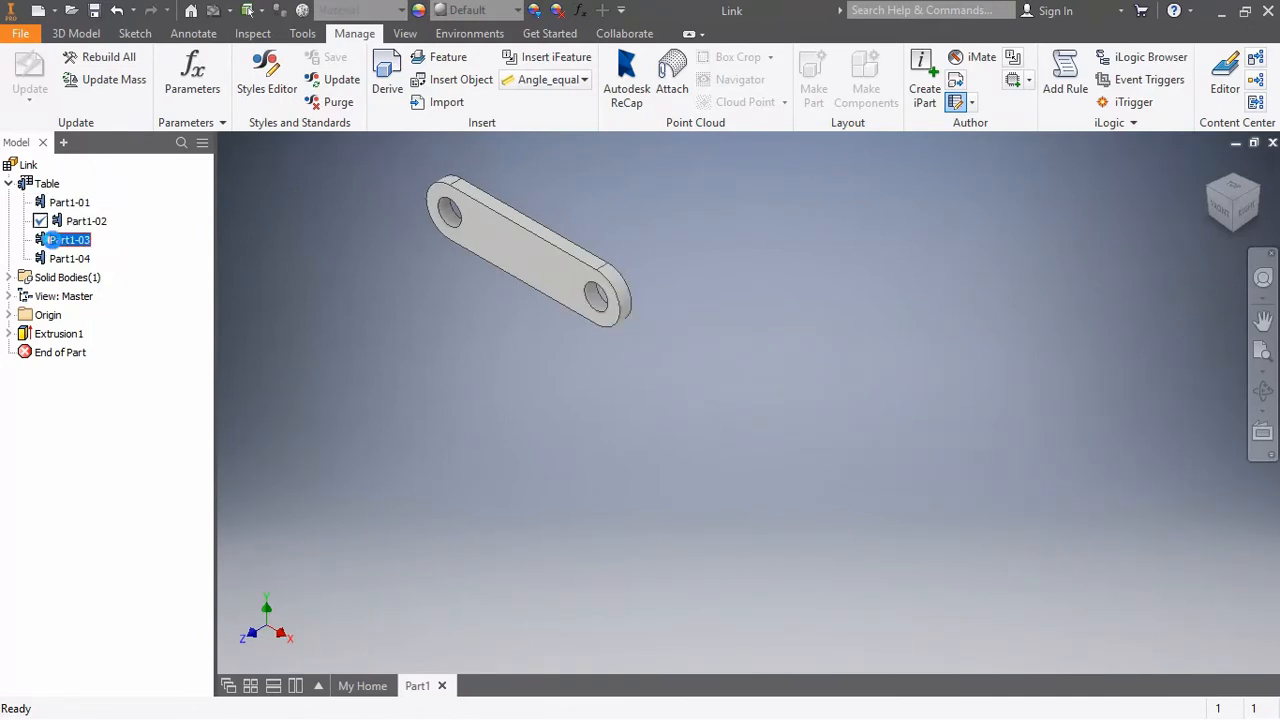
left_click(56, 259)
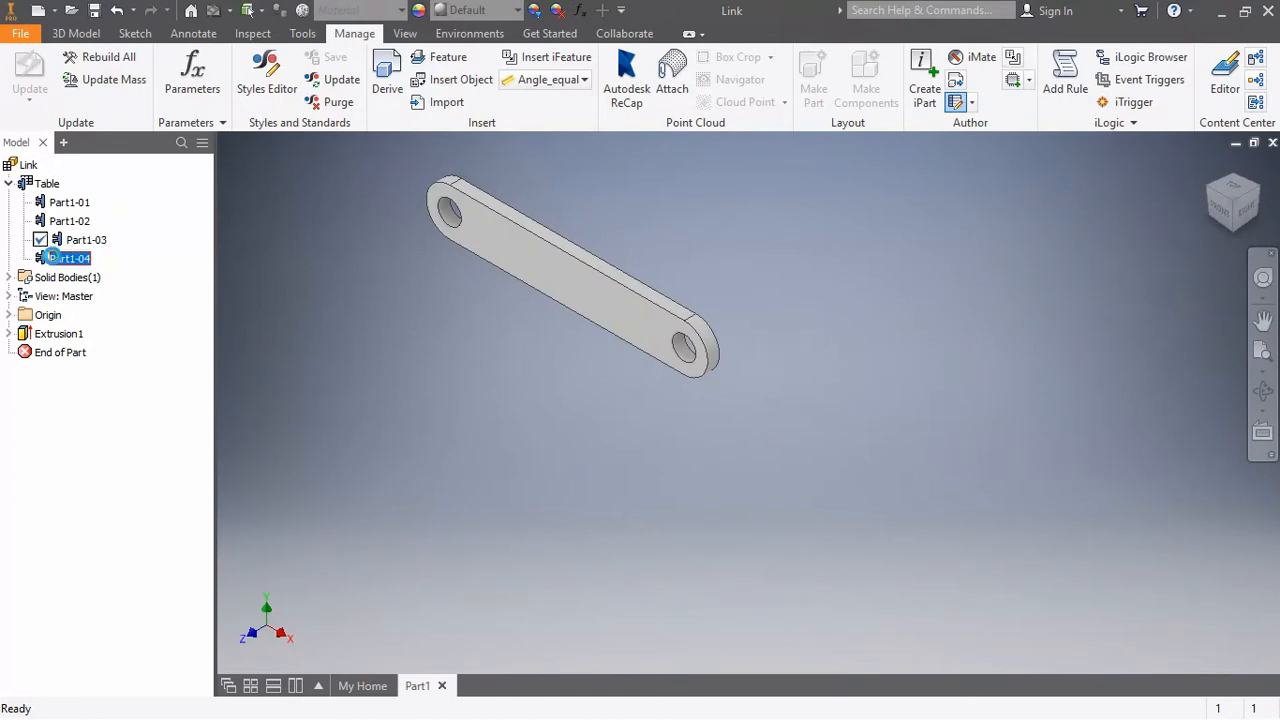
double_click(56, 259)
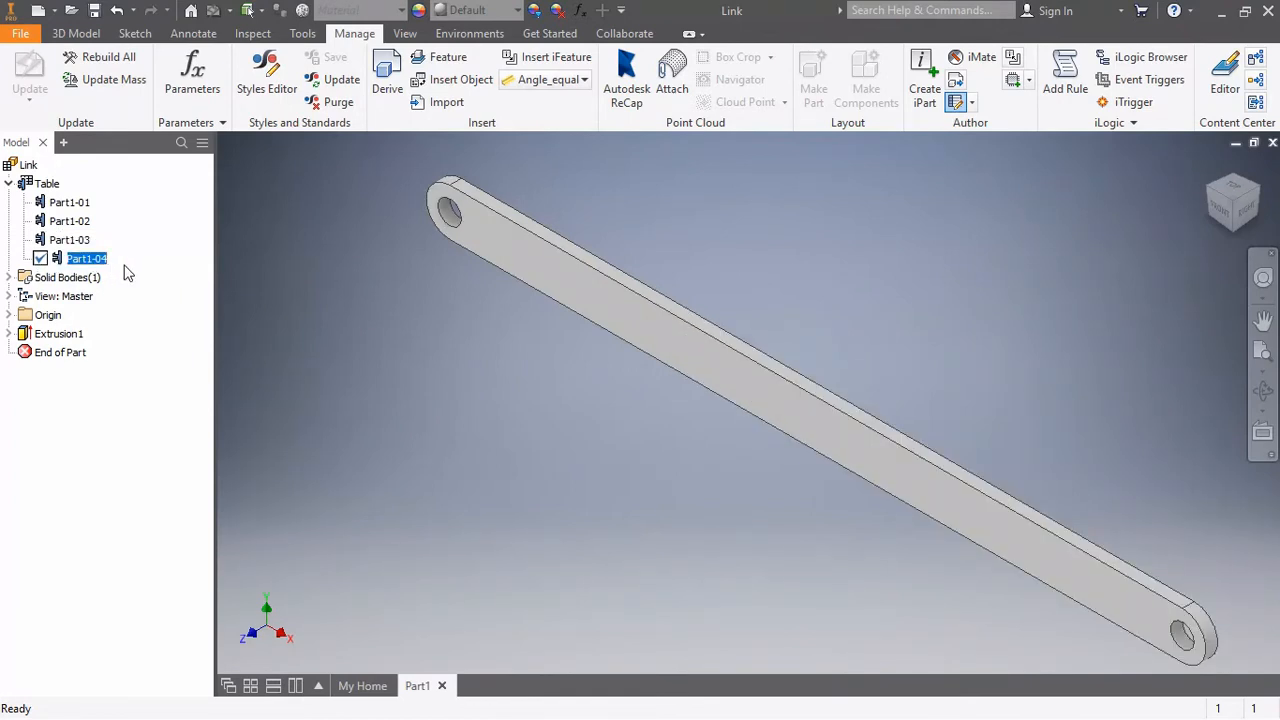
Step: Generate the member files for Part1-01, Part1-02, Part1-03 and Part1-04, saving the iPart factory as Link100
left_click(86, 204)
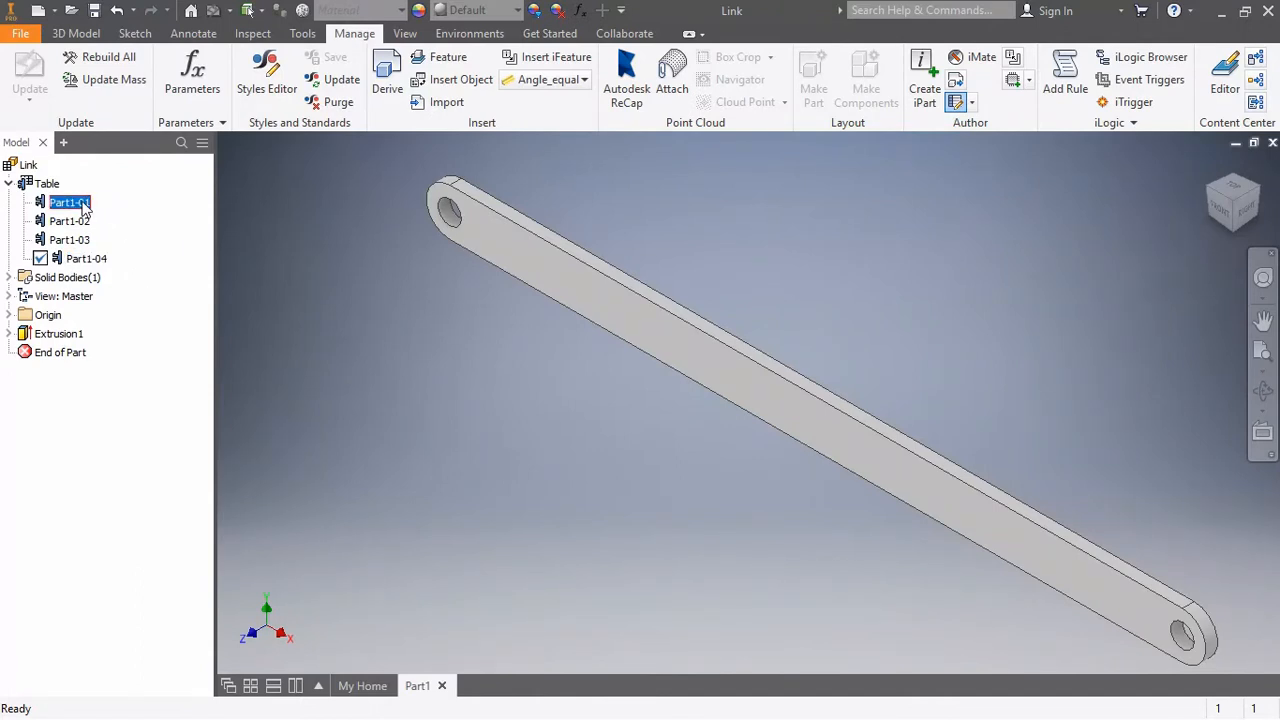
right_click(84, 205)
left_click(76, 208)
left_click(70, 222)
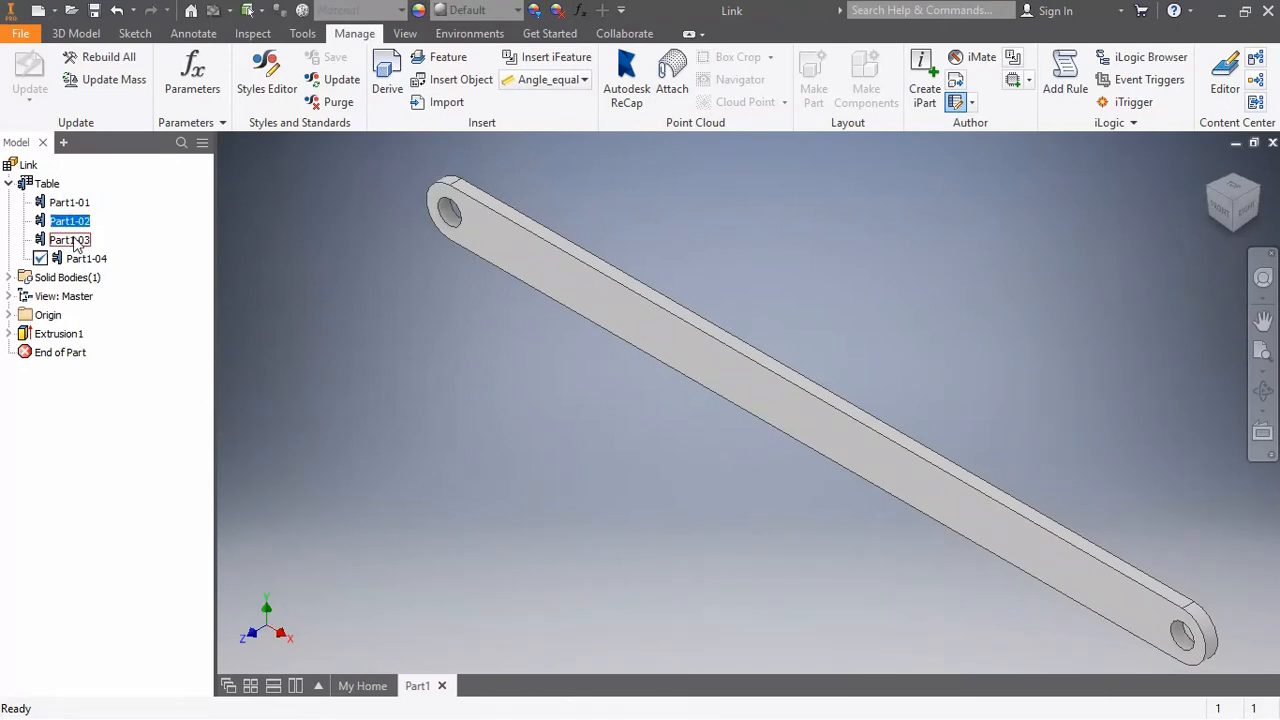
left_click(70, 240)
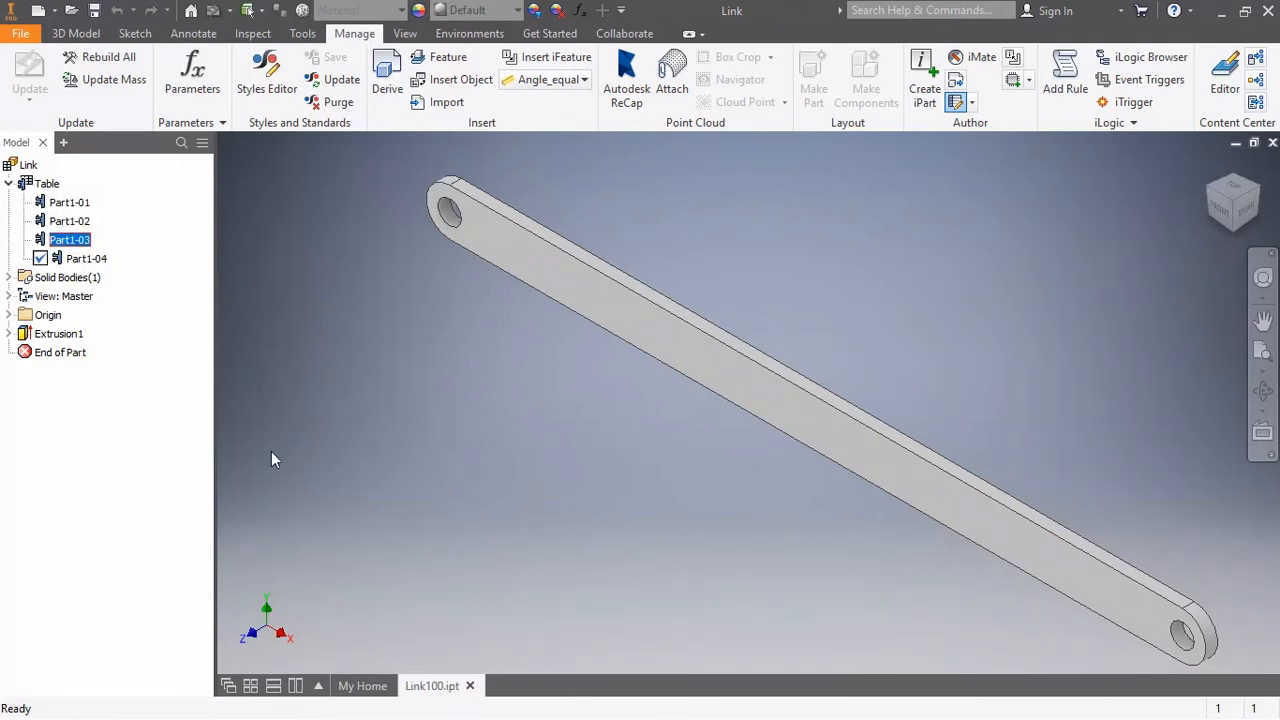
right_click(66, 237)
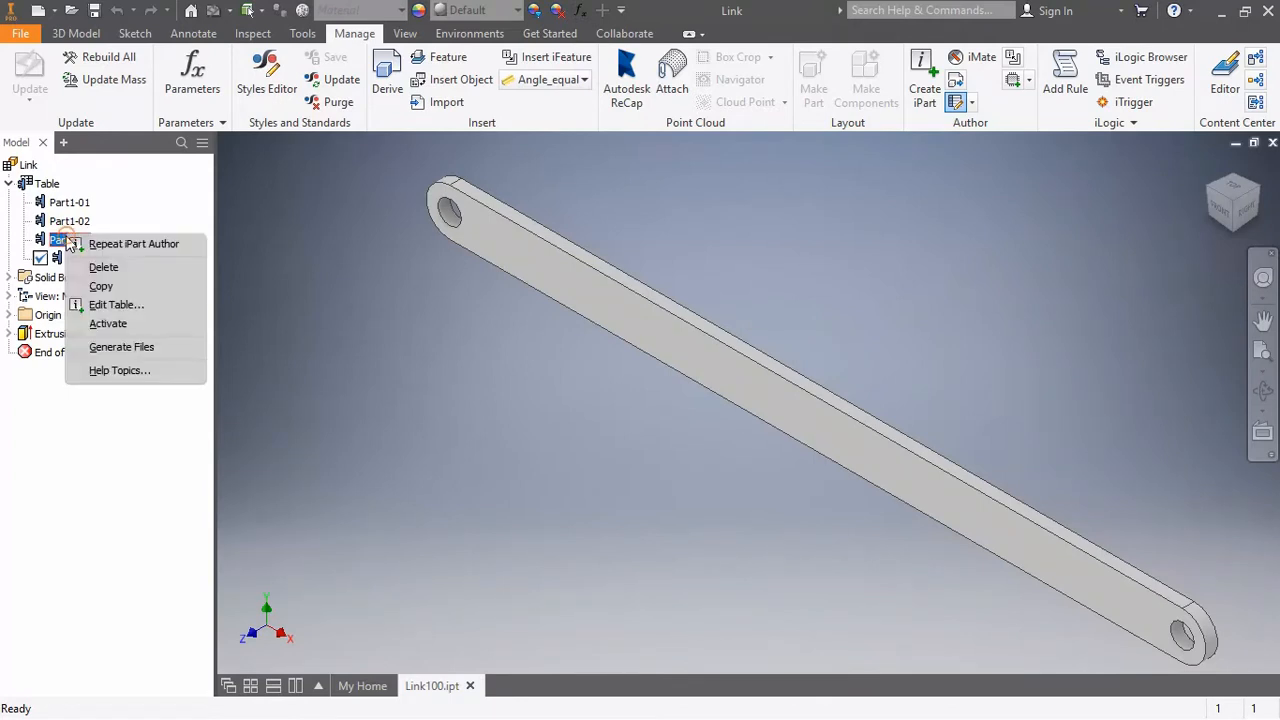
left_click(152, 346)
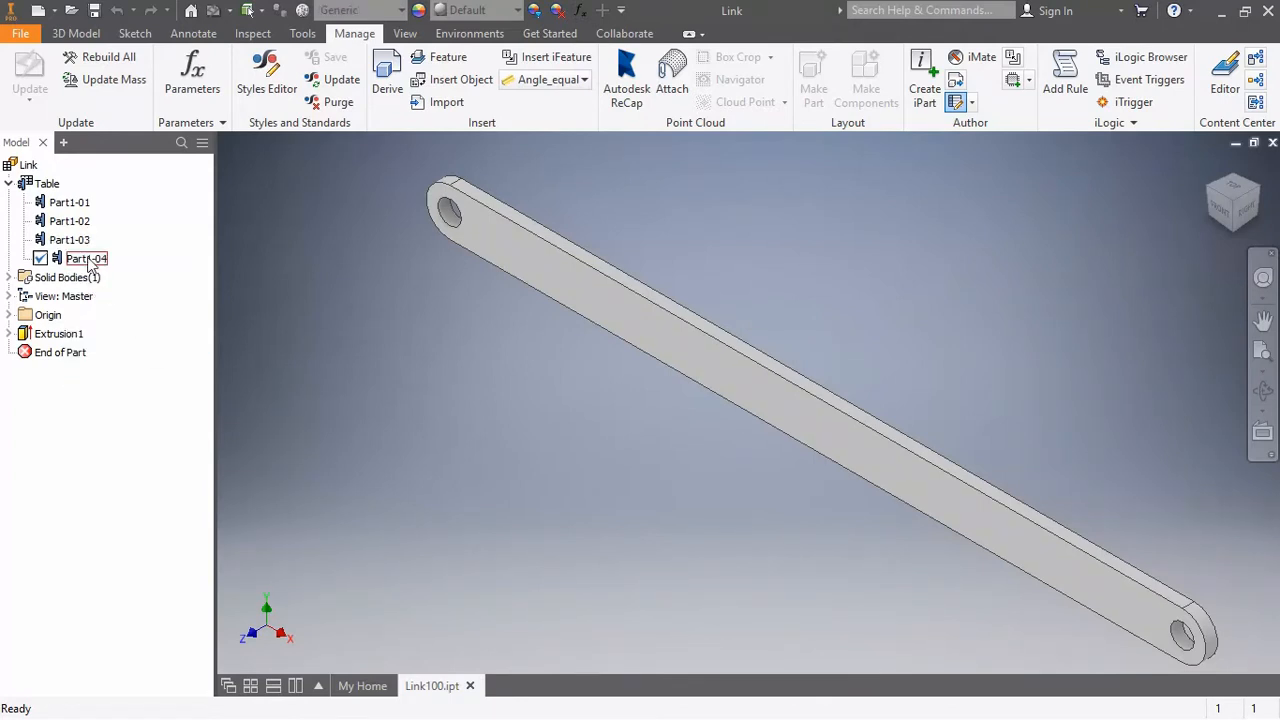
right_click(89, 261)
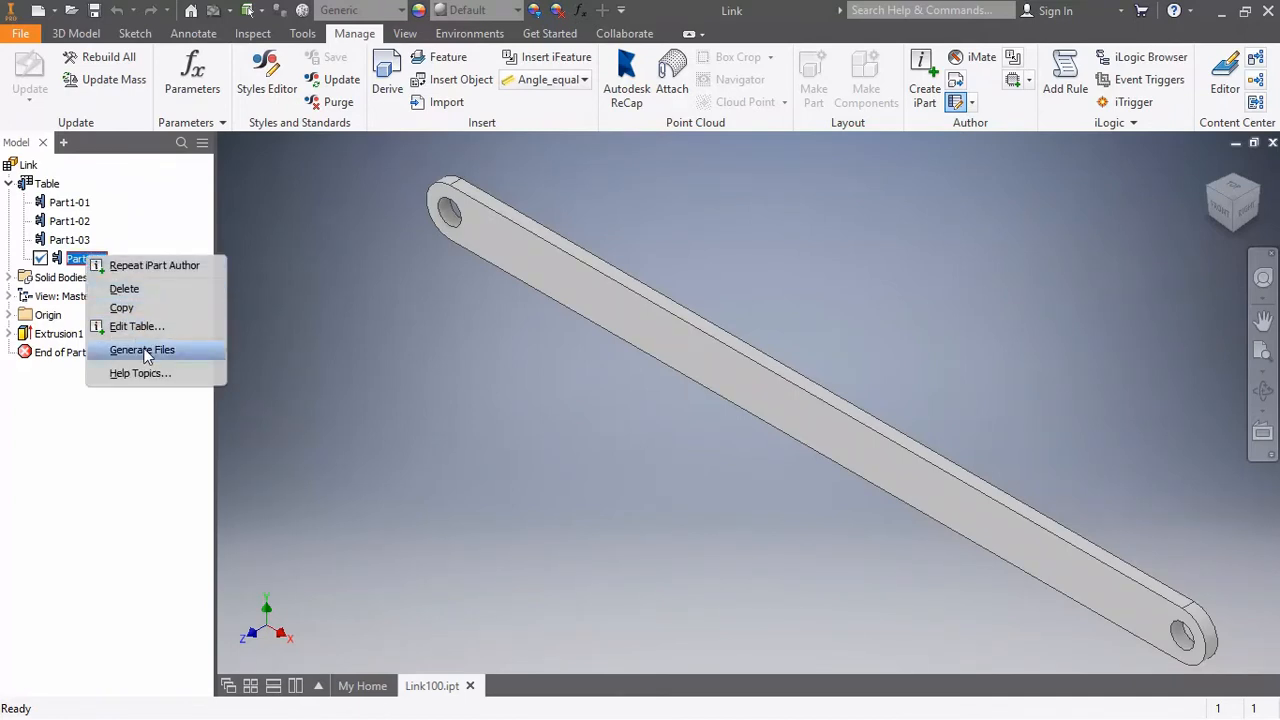
left_click(146, 352)
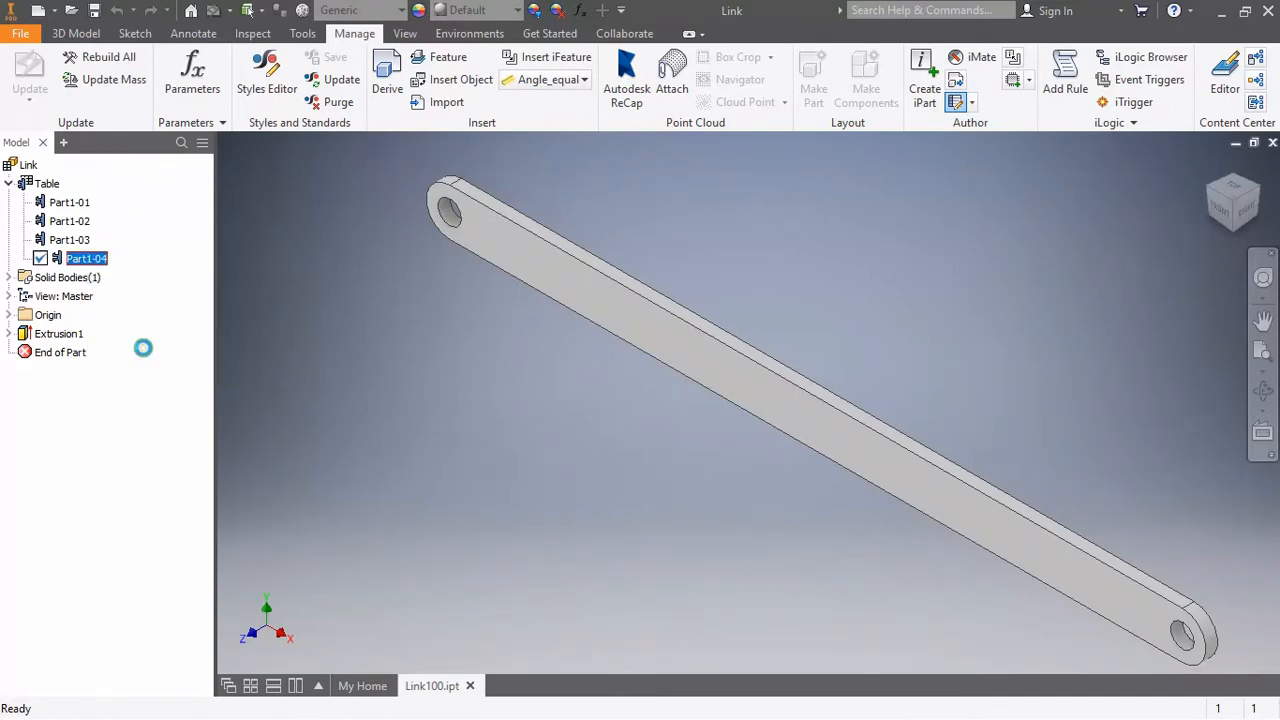
Step: Close the link part and preview the four generated member files in the Link folder without opening any
key("alt+f")
mouse_move(65, 172)
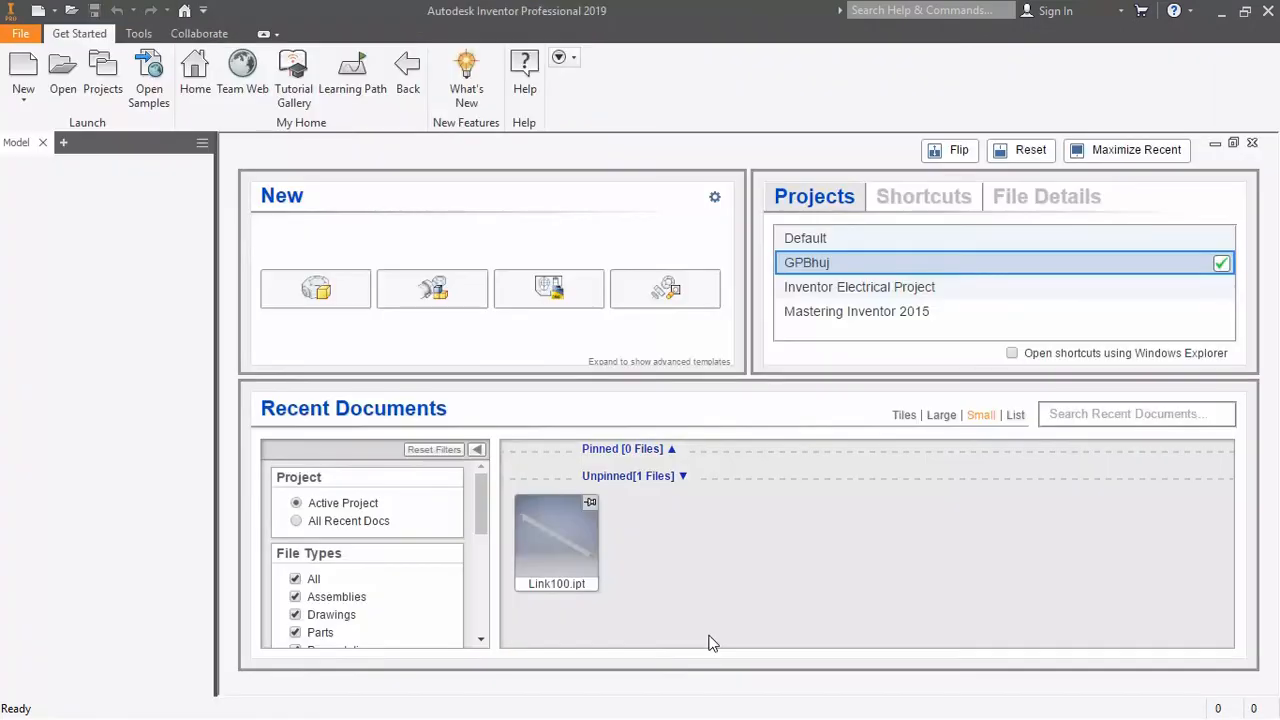
left_click(62, 70)
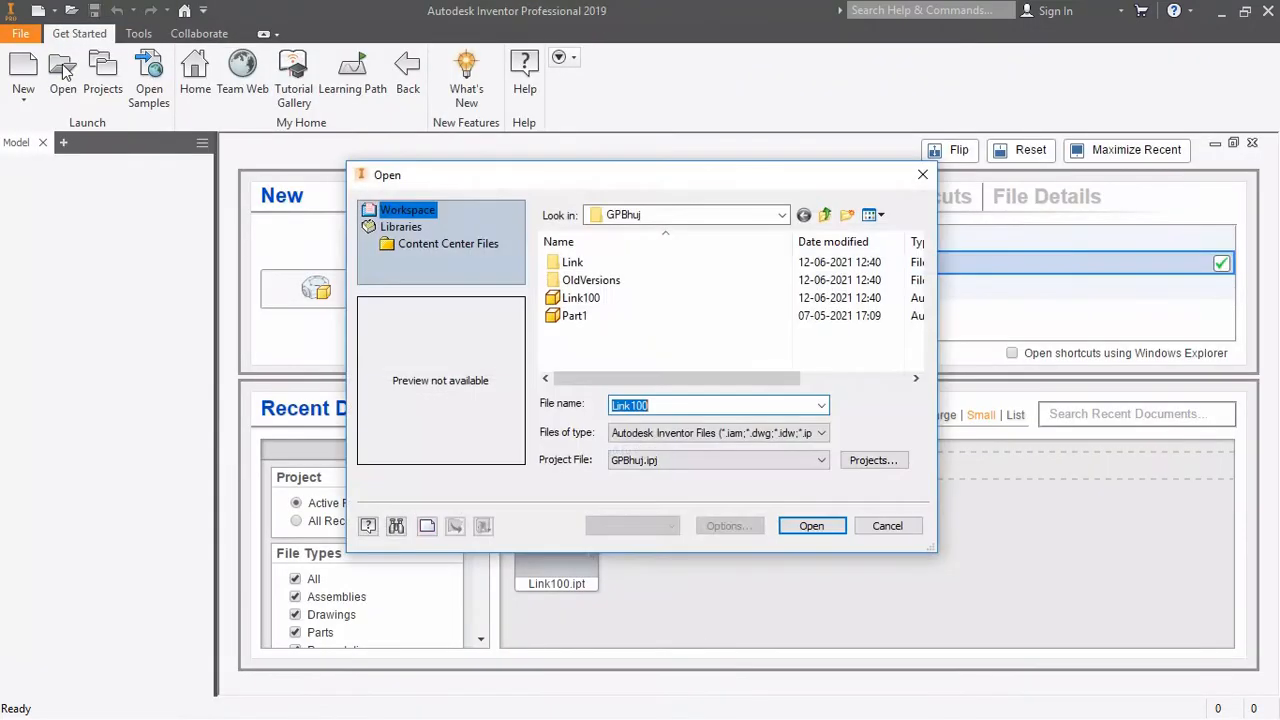
left_click(583, 264)
double_click(583, 264)
left_click(583, 264)
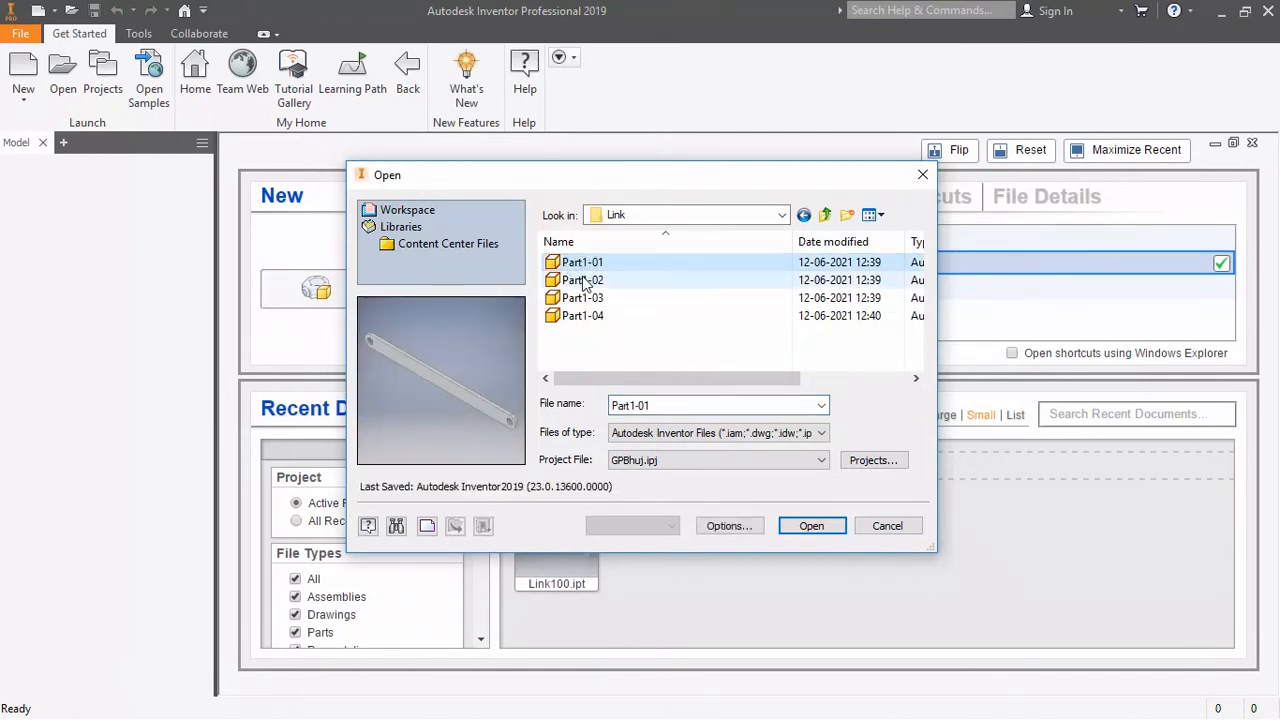
left_click(585, 281)
left_click(576, 298)
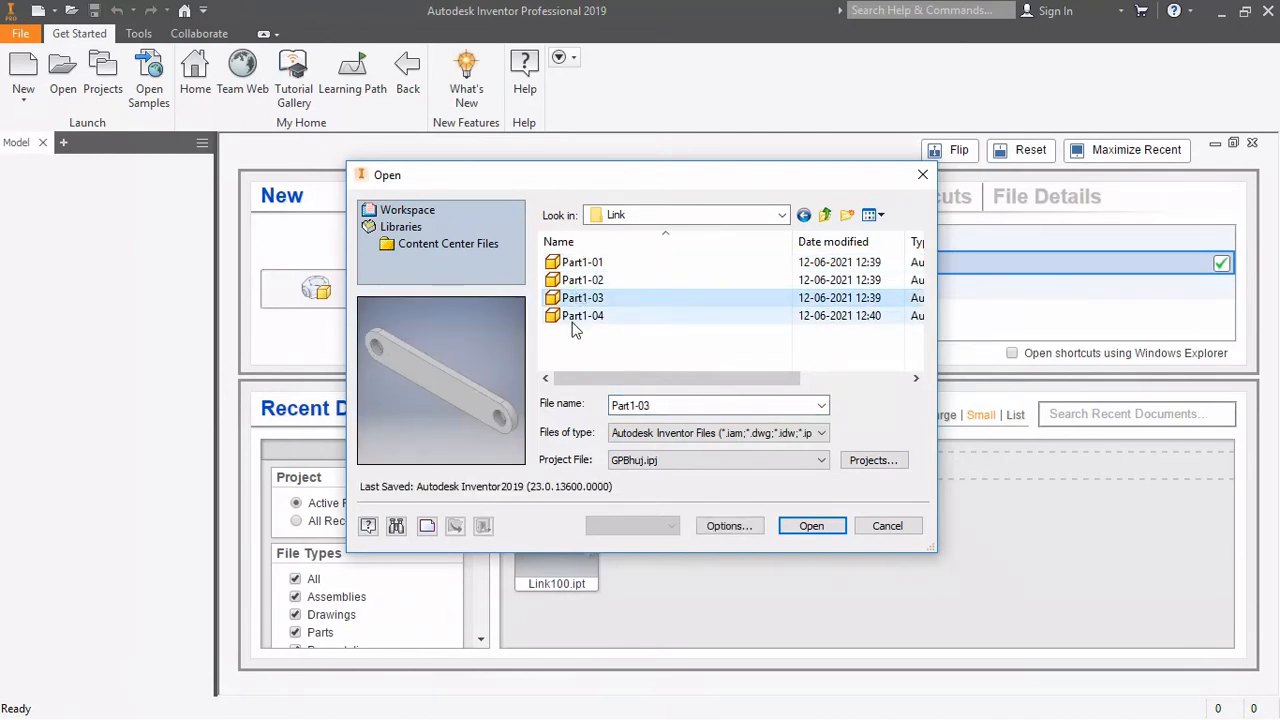
left_click(576, 316)
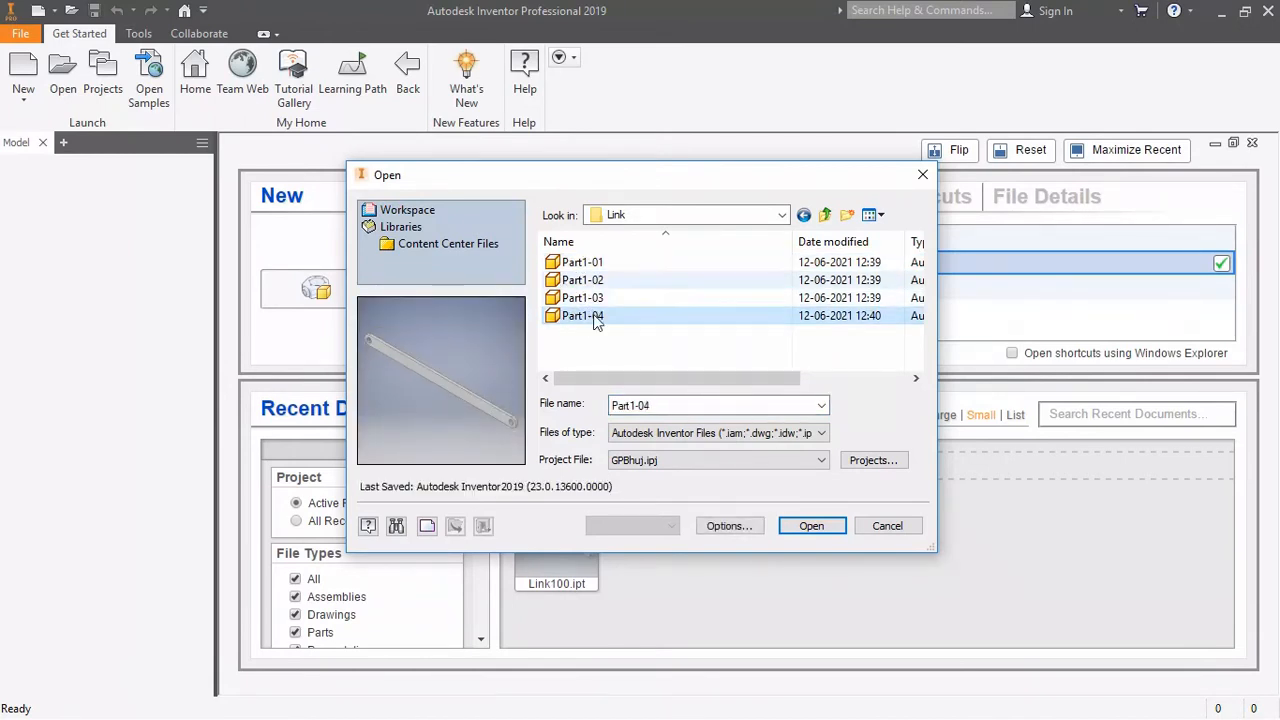
left_click(888, 528)
Step: Create a new assembly from the metric Standard (mm).iam template
left_click(23, 70)
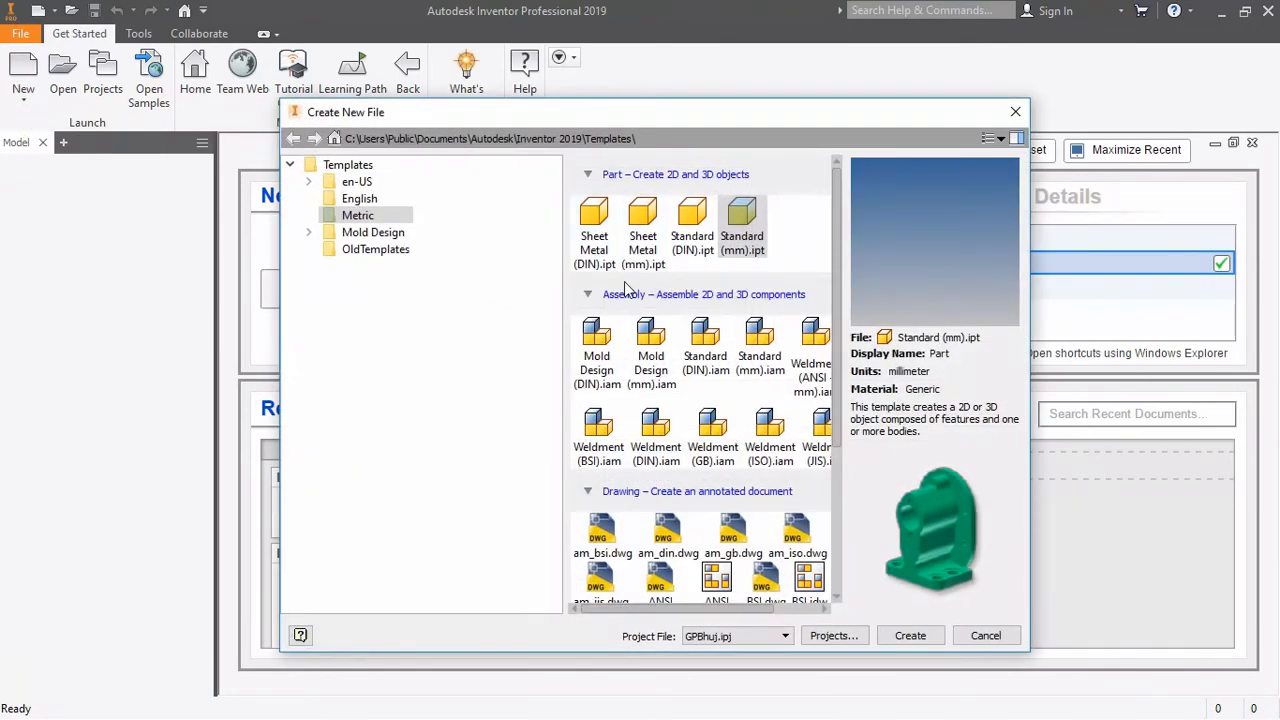
left_click(759, 340)
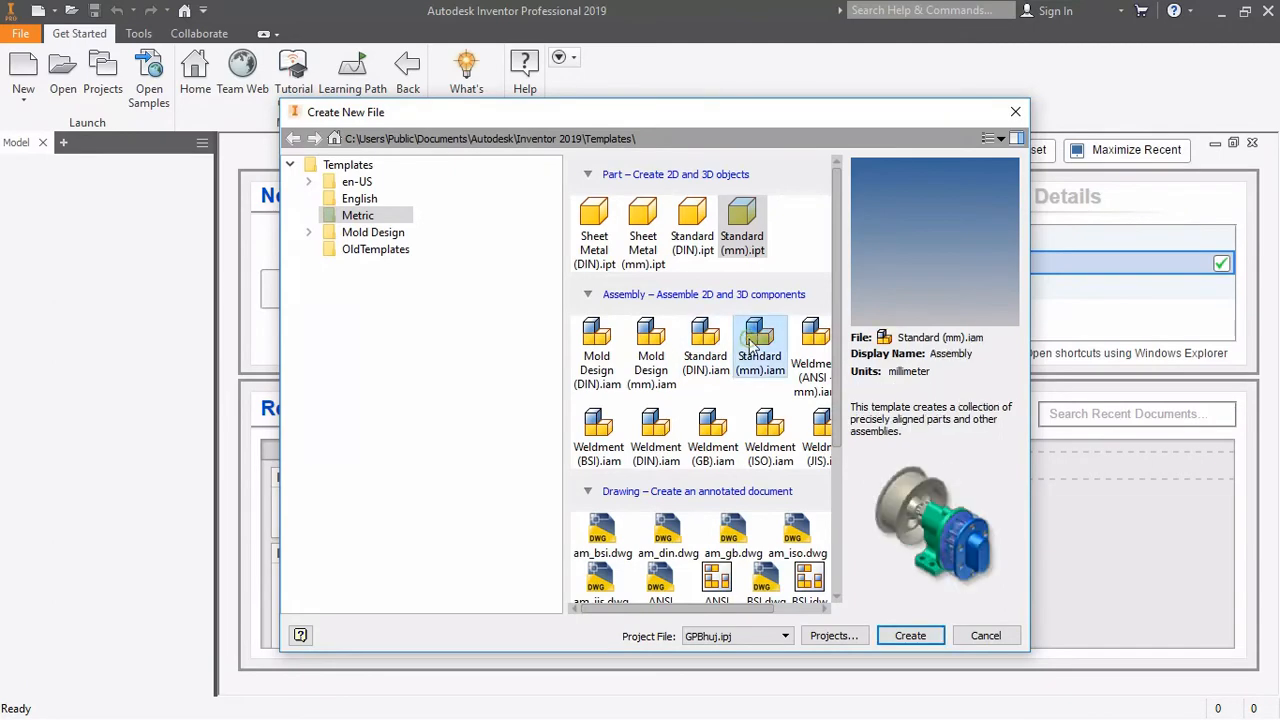
left_click(905, 636)
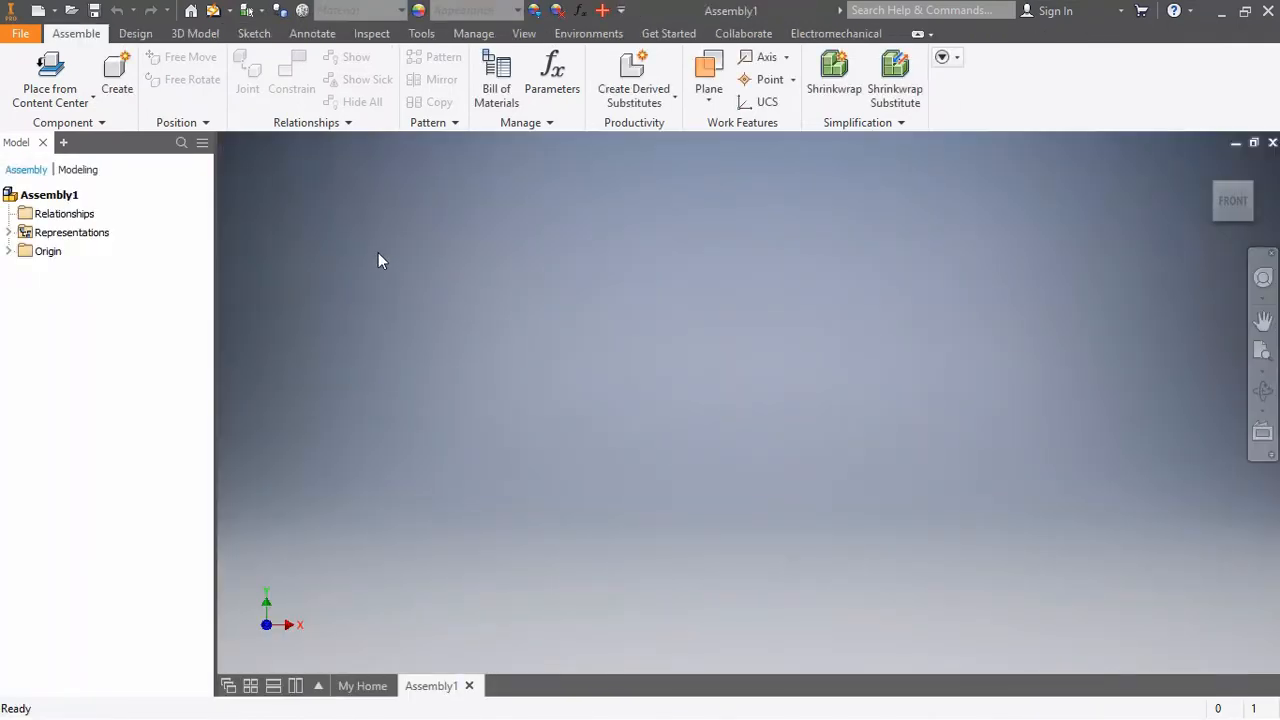
Step: Place one instance of Part1-01 from the Link folder into the empty assembly
left_click(47, 99)
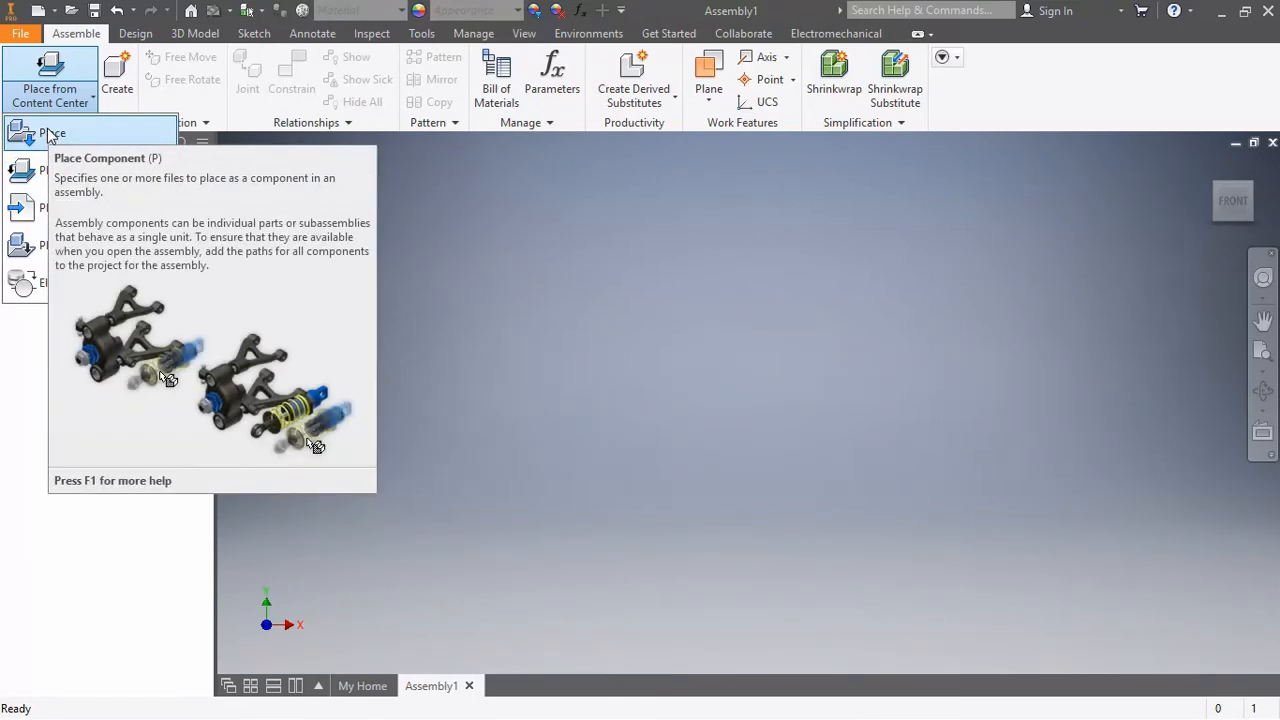
left_click(47, 133)
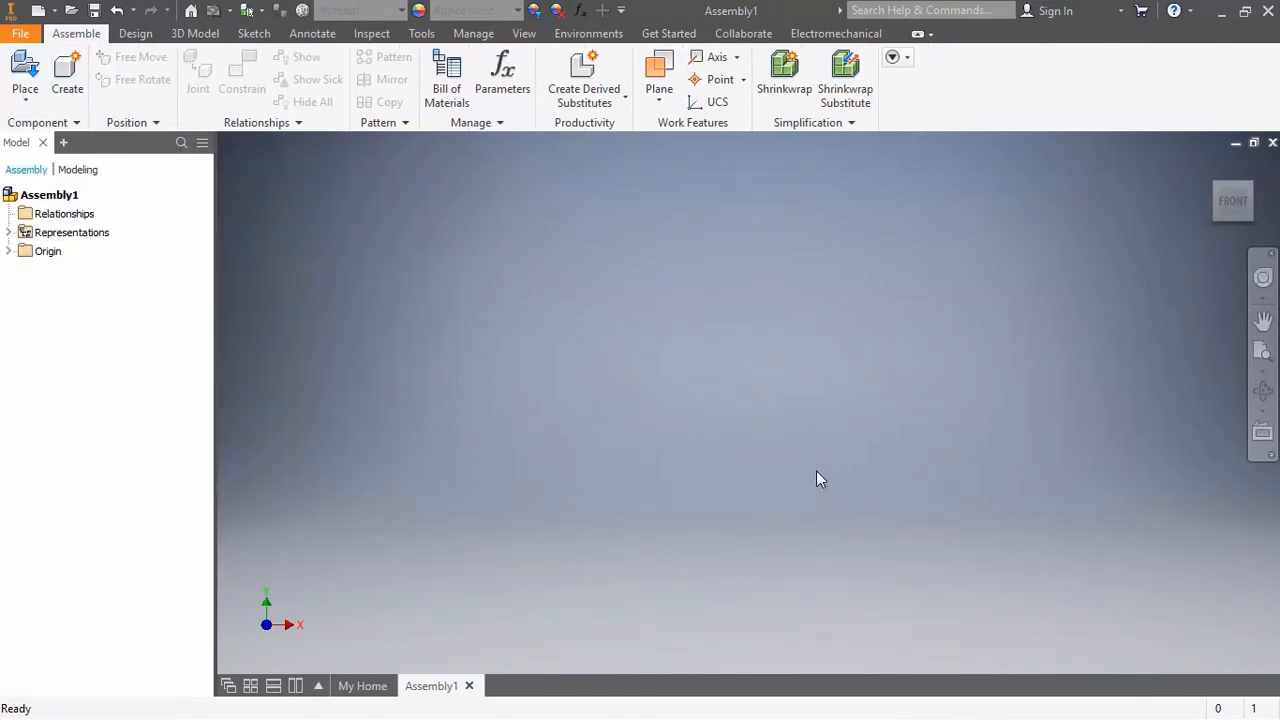
left_click(25, 99)
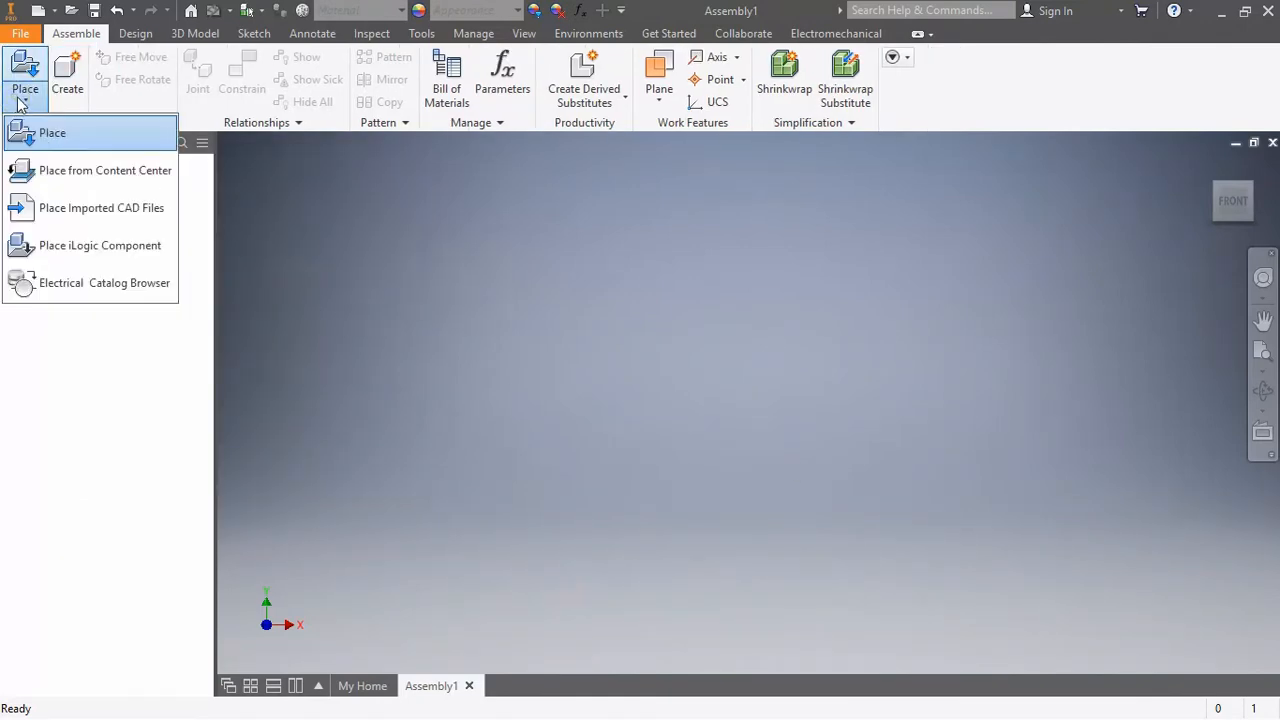
left_click(52, 135)
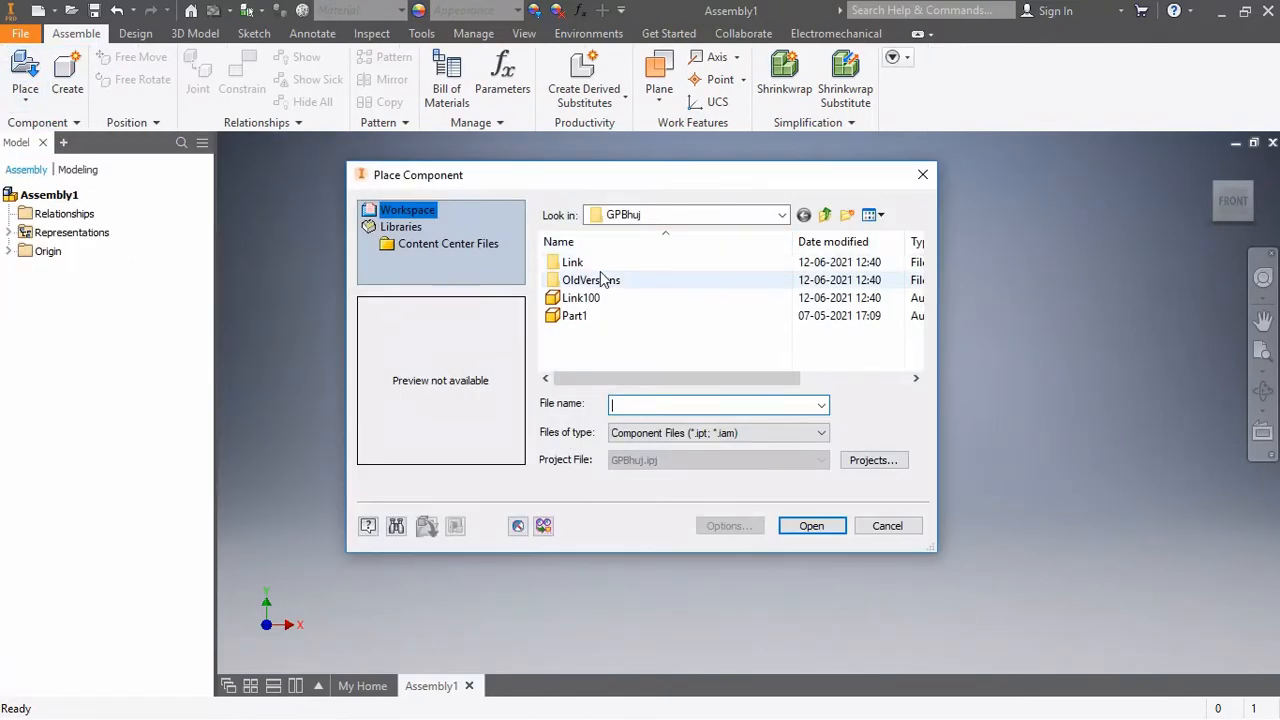
double_click(575, 263)
left_click(575, 262)
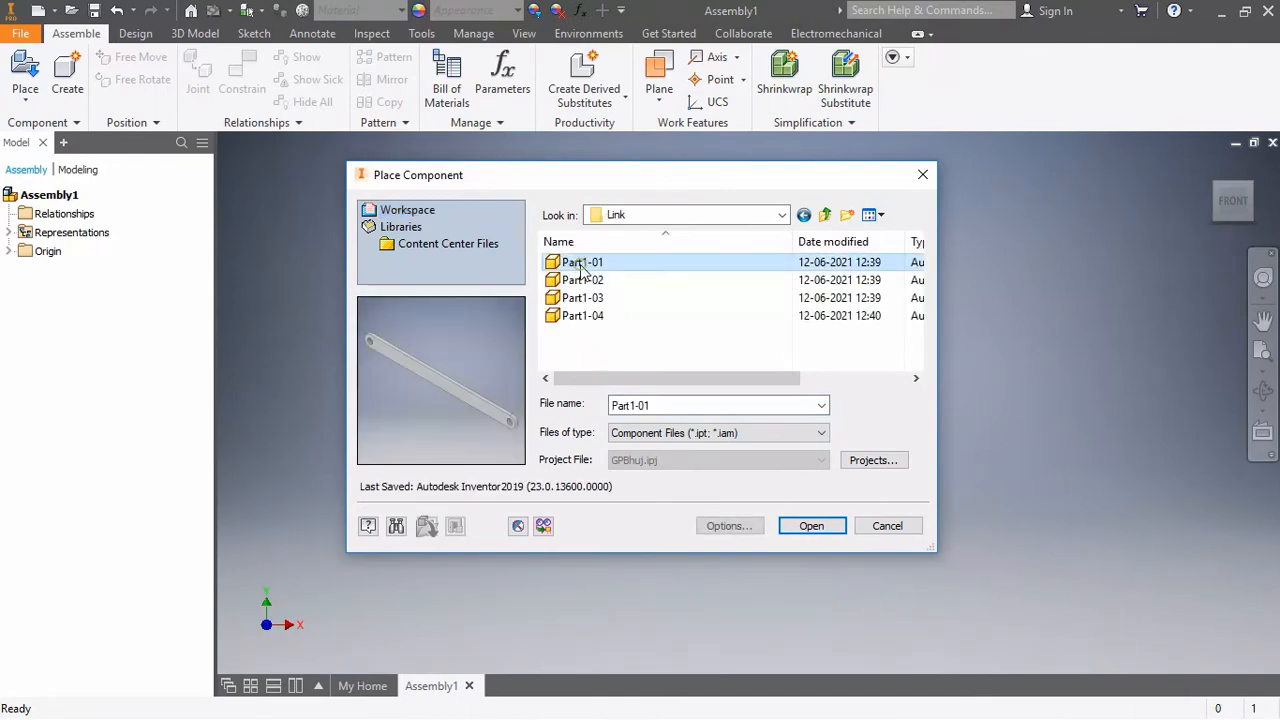
left_click(812, 530)
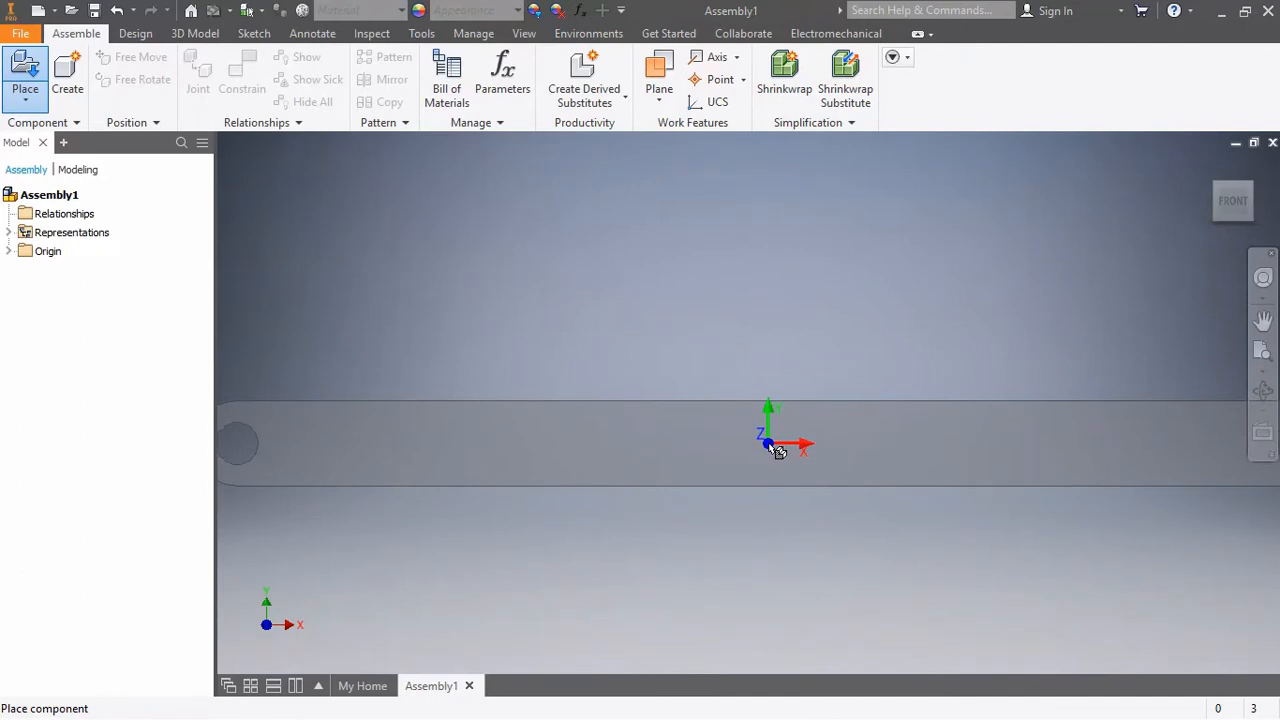
left_click(778, 450)
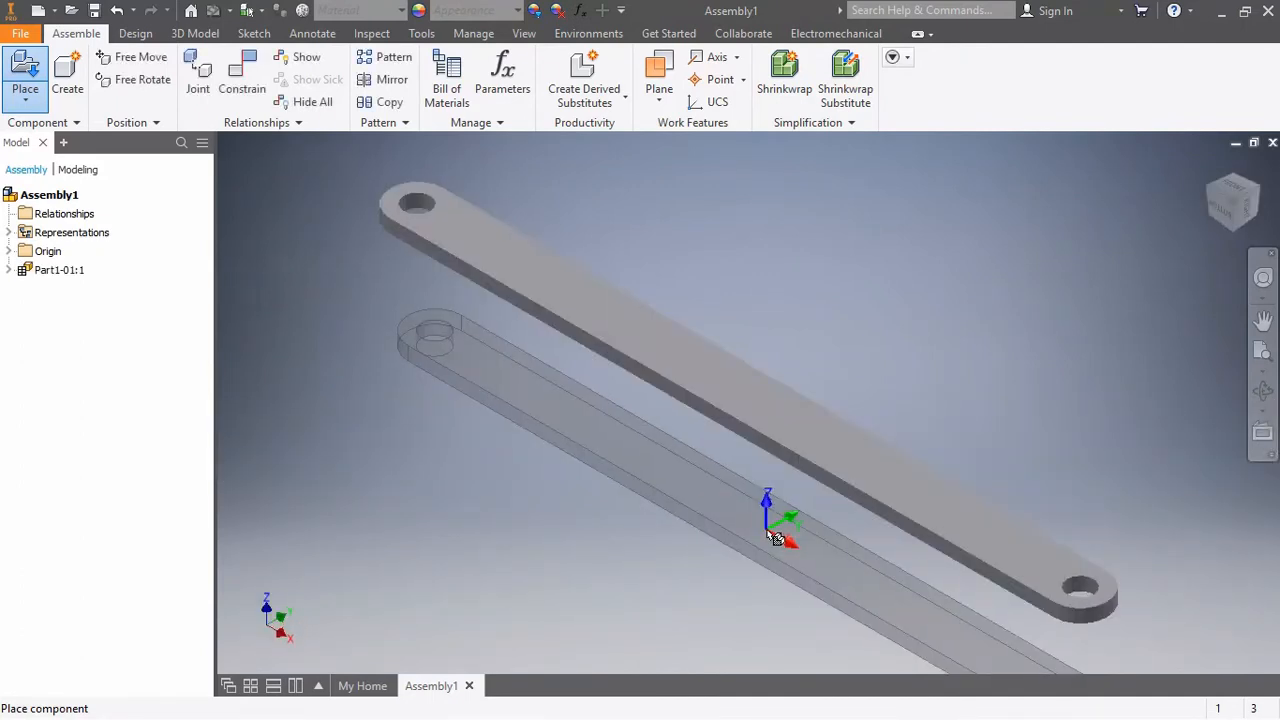
key("Escape")
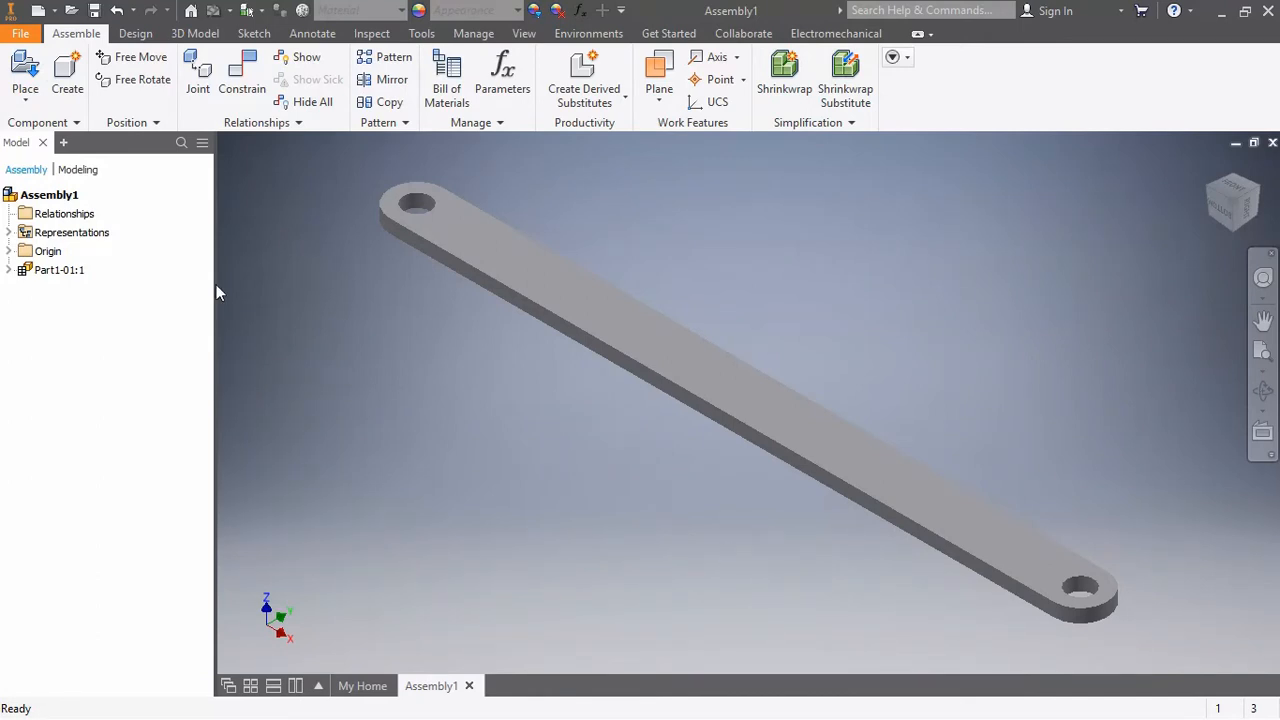
Step: Place one instance of Part1-02 from the Link folder in front of the long link
left_click(24, 93)
left_click(35, 131)
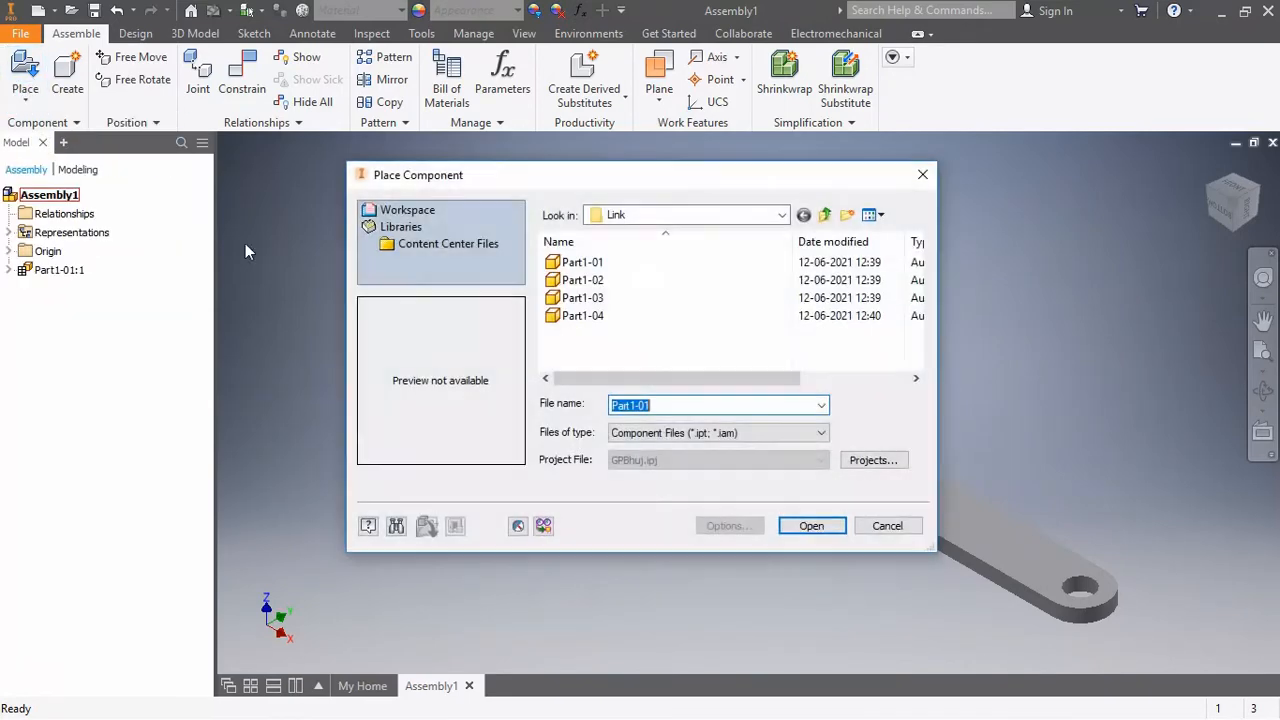
left_click(815, 533)
left_click(684, 548)
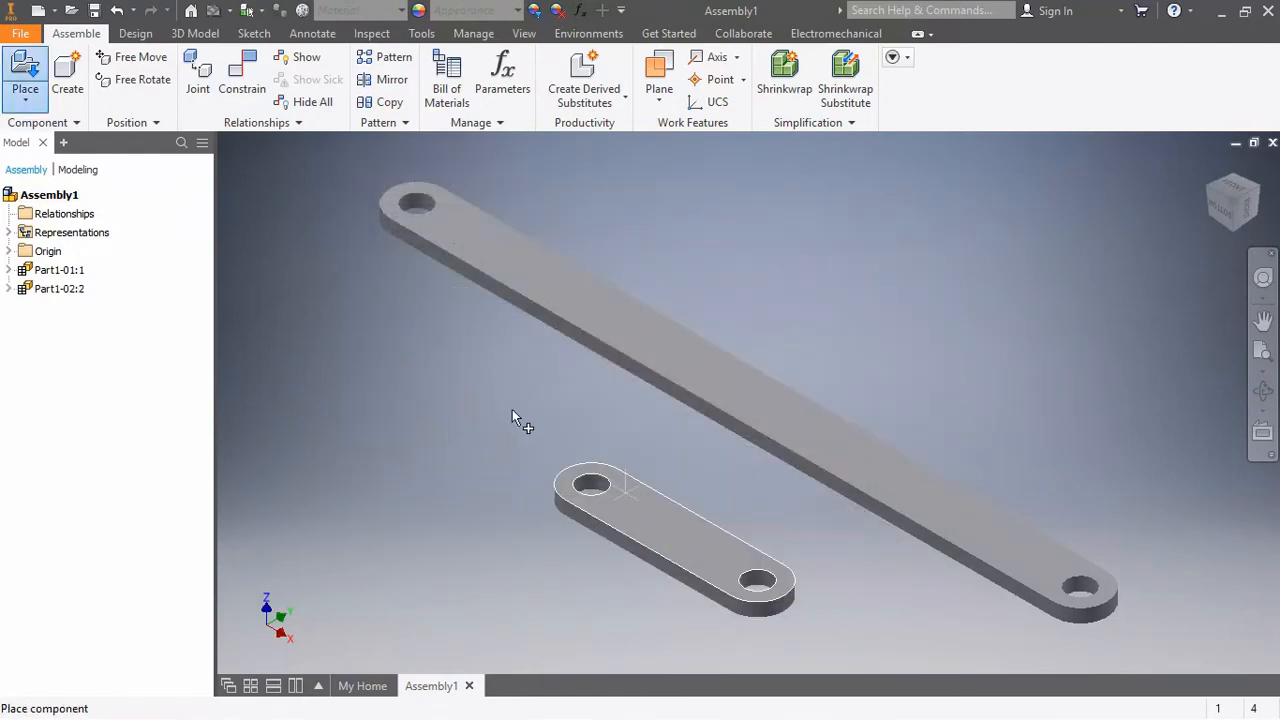
Step: Place one instance of Part1-03 from the Link folder behind the long link
left_click(26, 100)
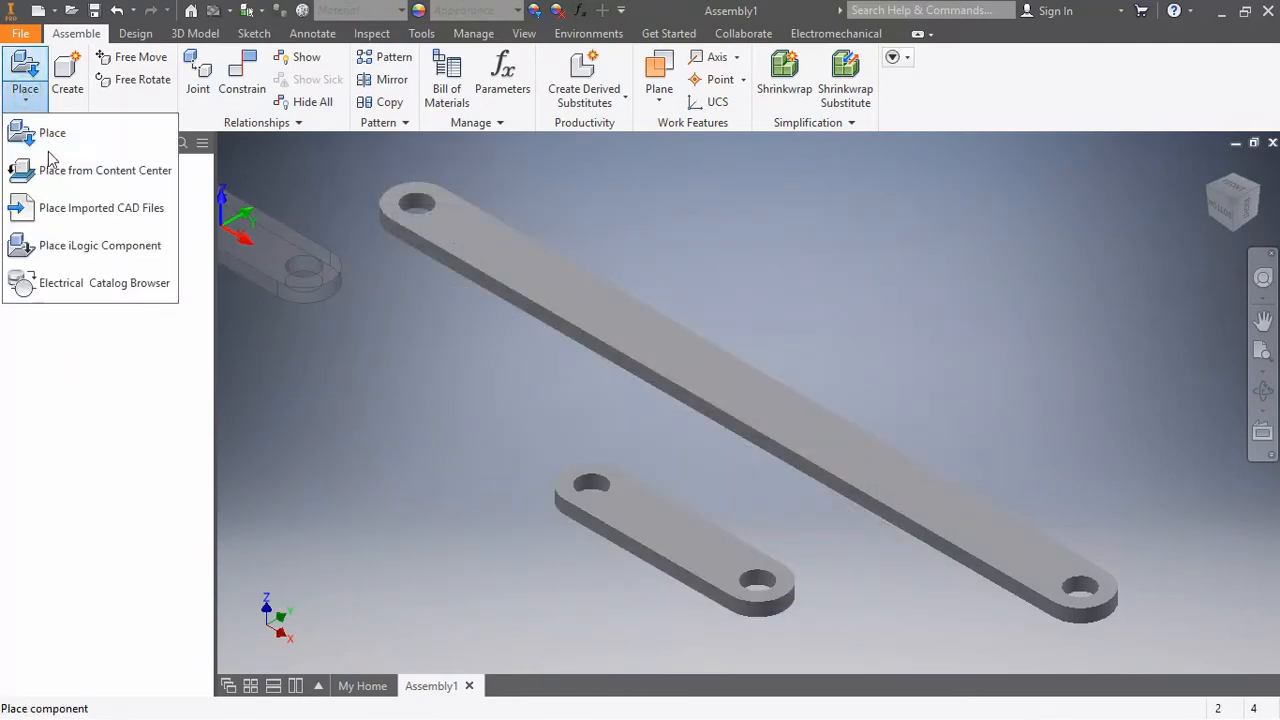
left_click(52, 132)
left_click(575, 298)
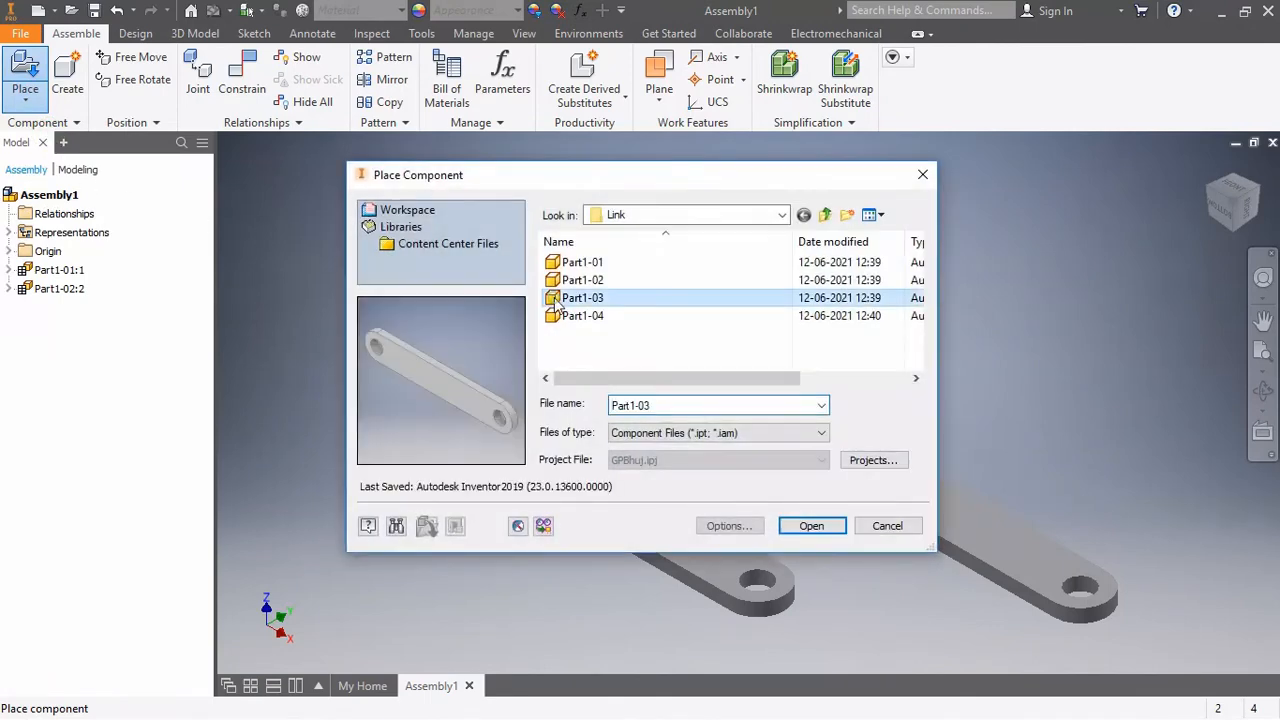
left_click(811, 527)
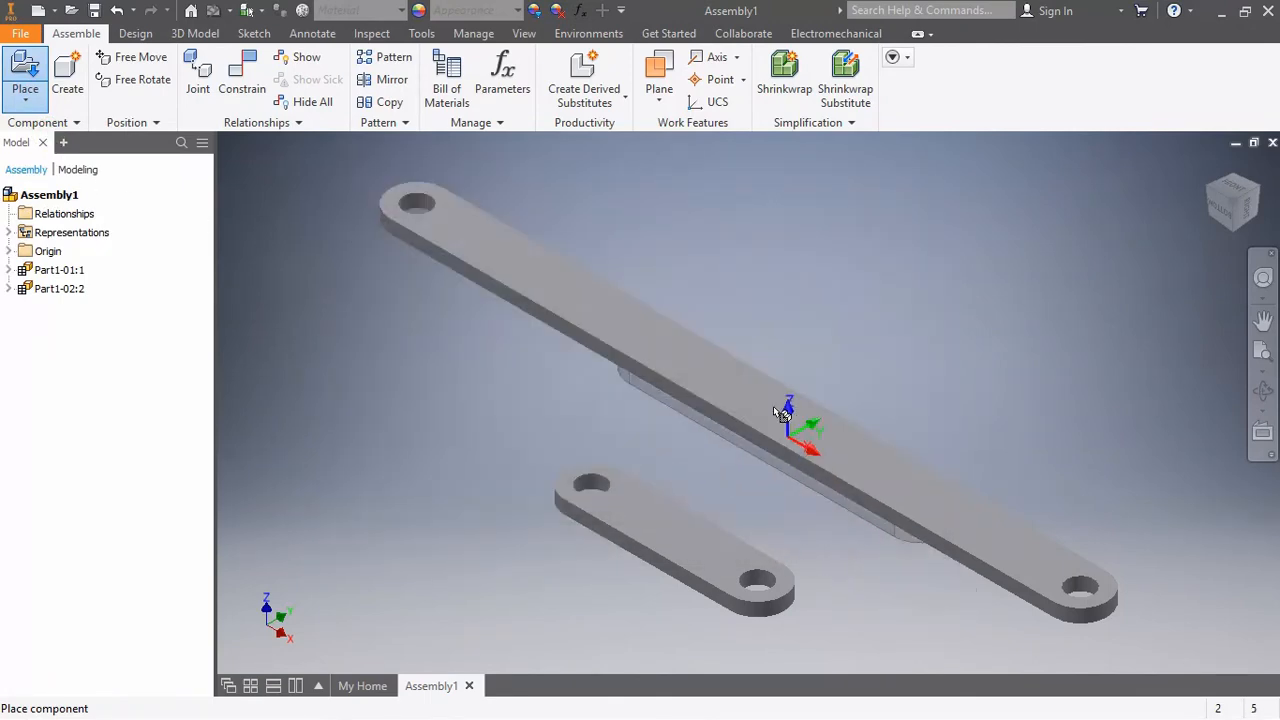
left_click(849, 325)
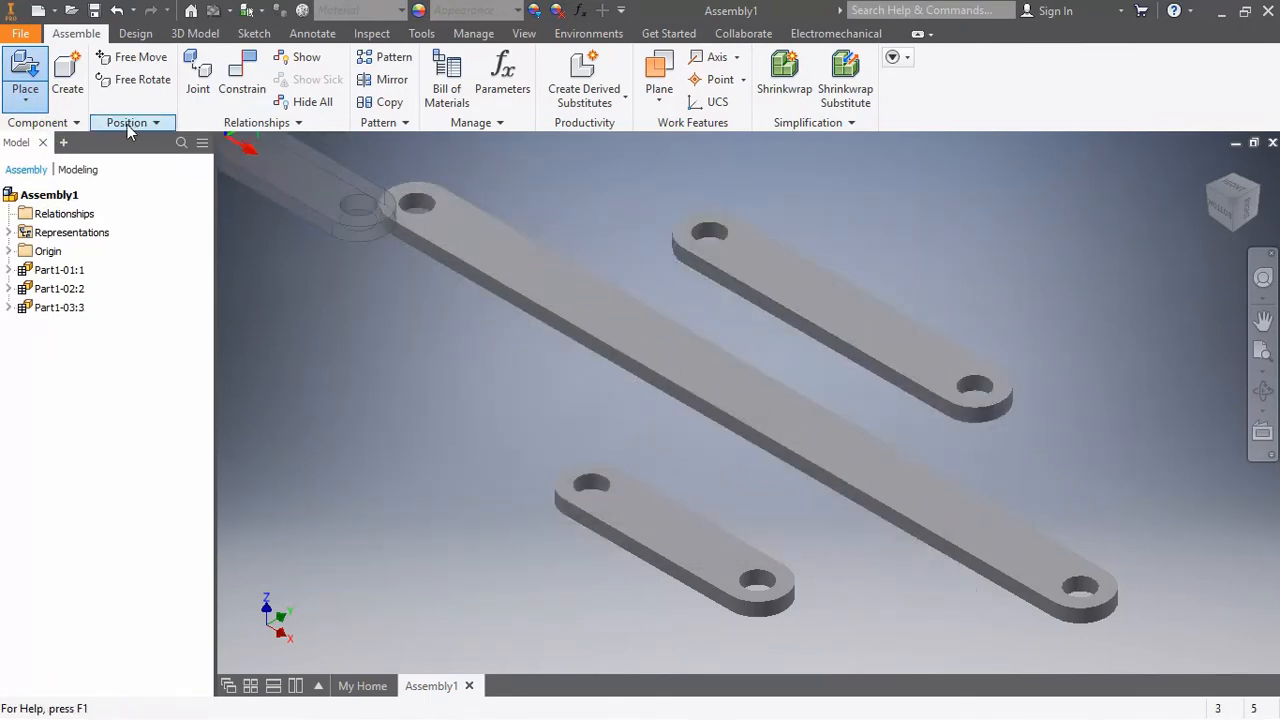
Step: Place one instance of Part1-04 from the Link folder behind the other three links
left_click(25, 97)
left_click(52, 132)
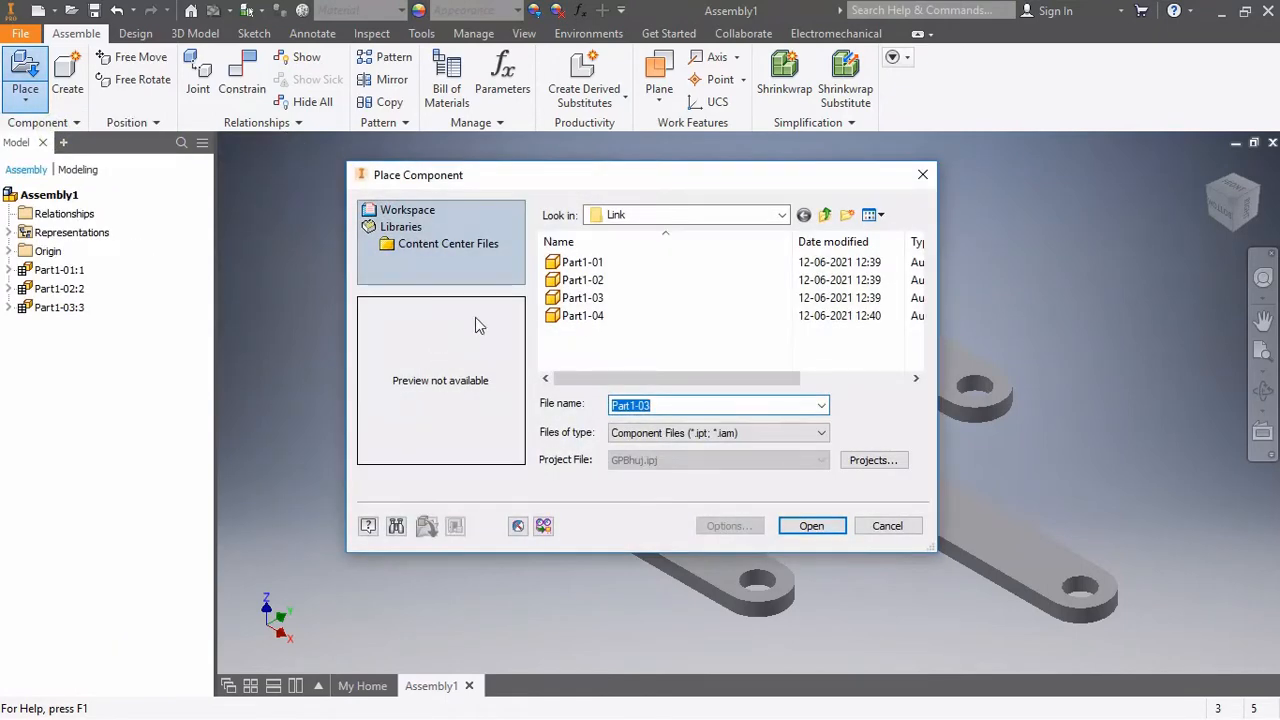
left_click(571, 316)
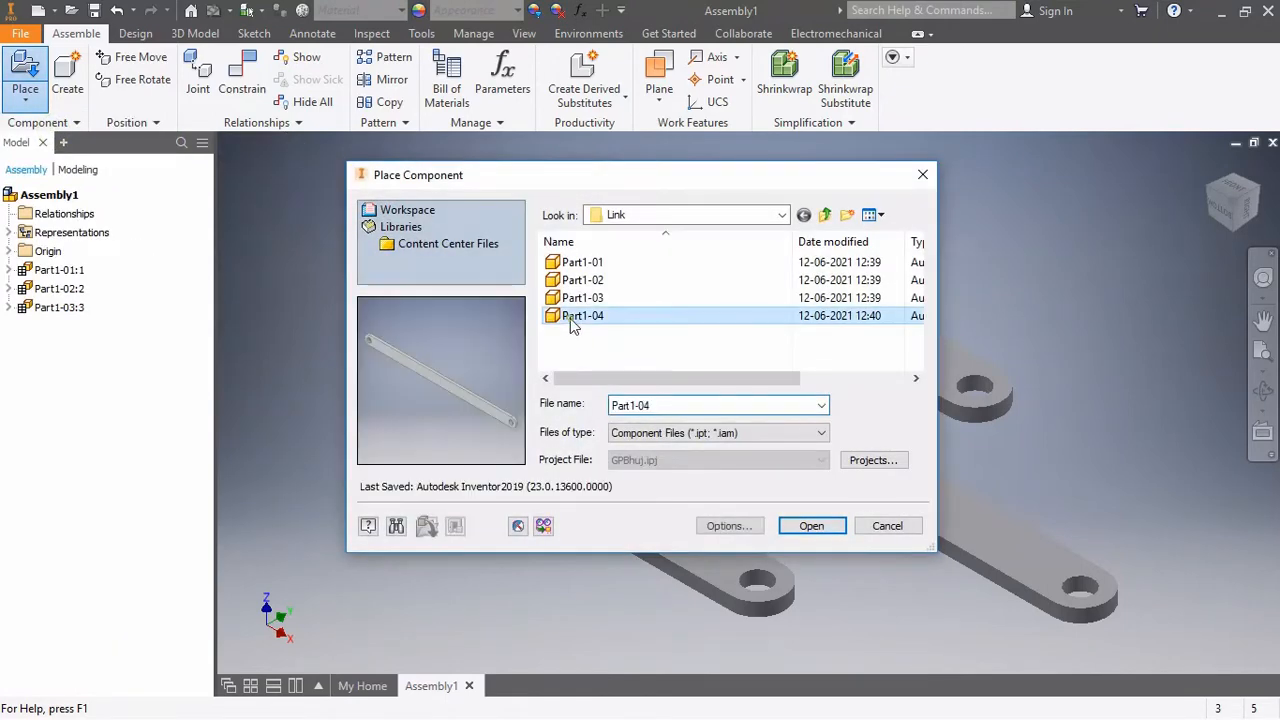
left_click(811, 525)
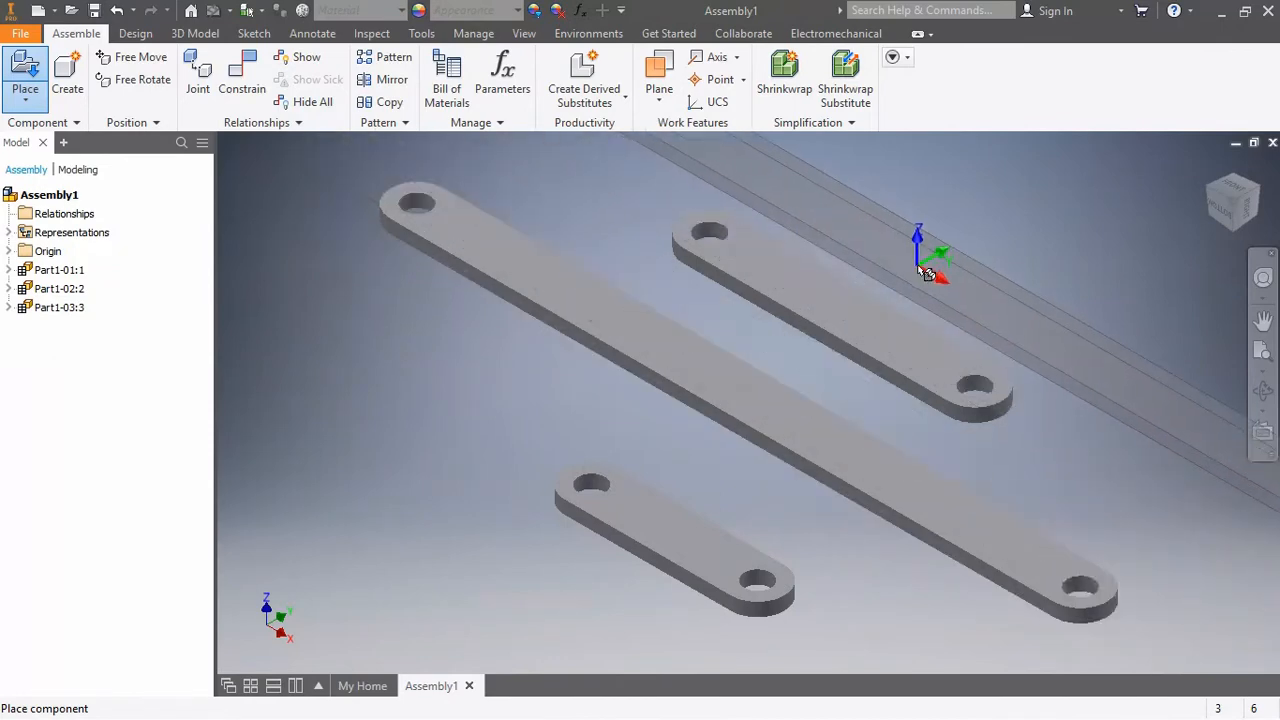
left_click(923, 268)
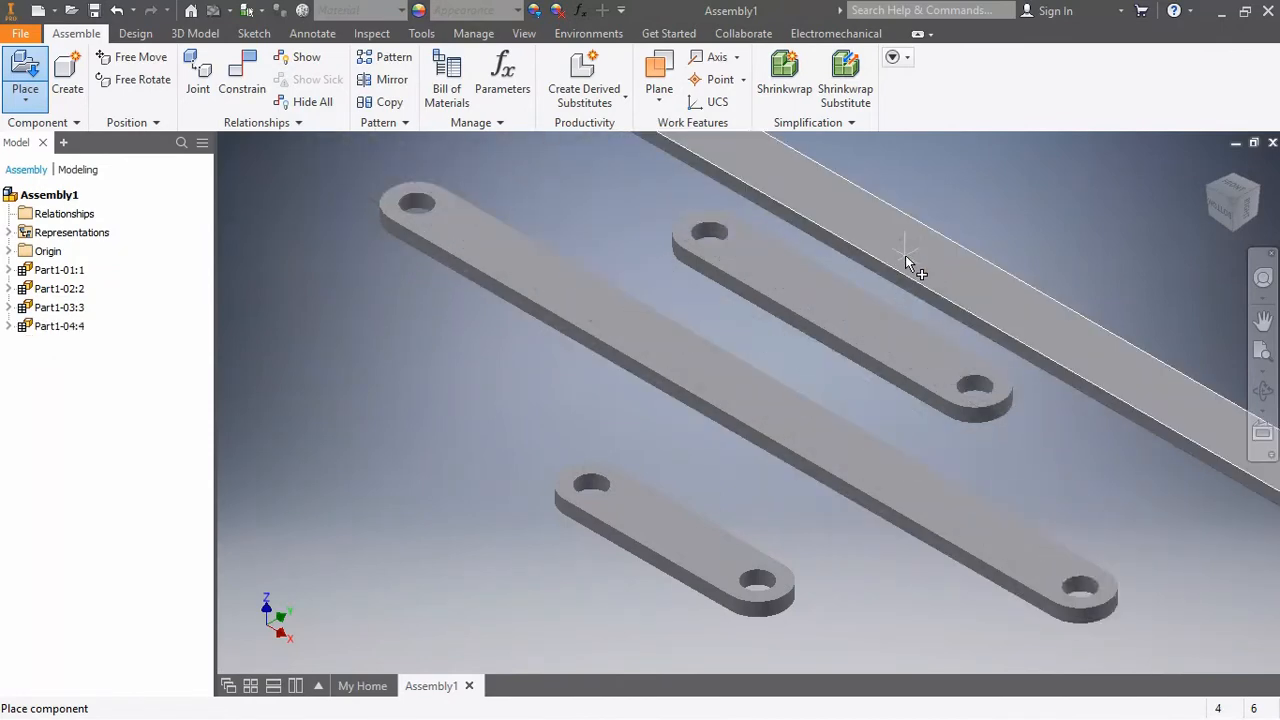
key("Escape")
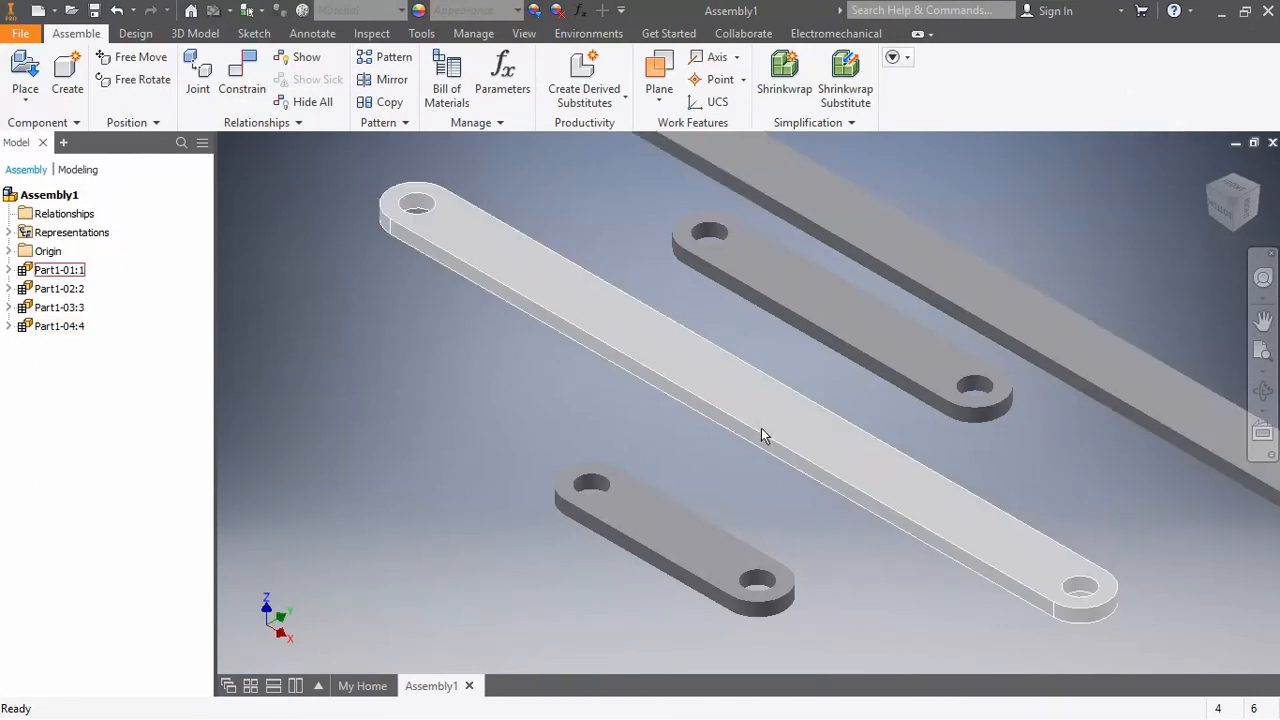
Step: Ground the long link Part1-01 so it stays fixed in the assembly
scroll(761, 432, "up", 3)
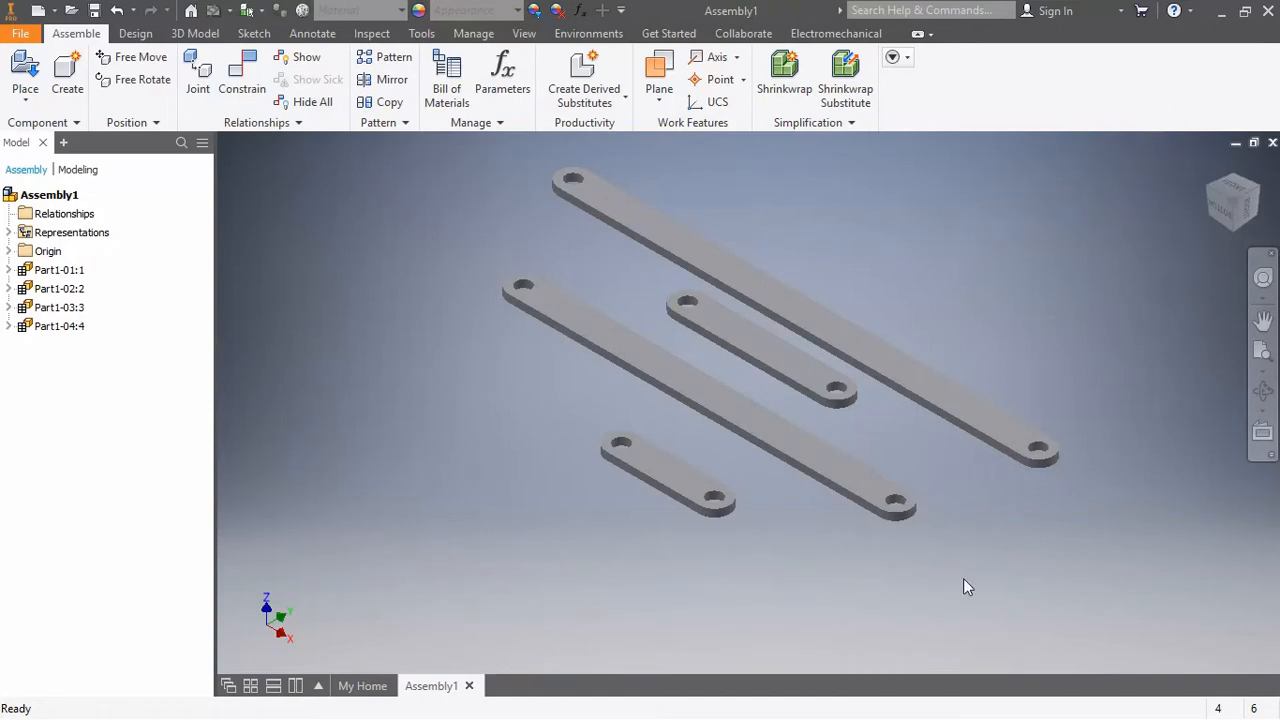
right_click(805, 461)
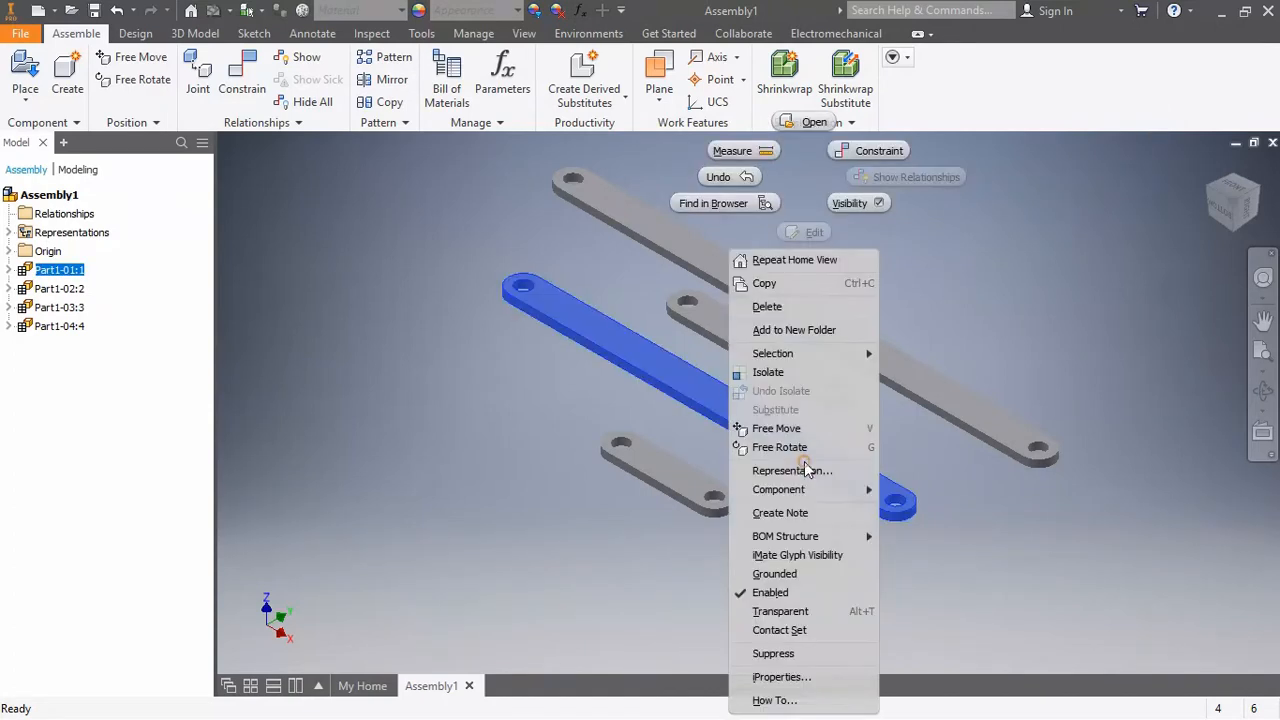
left_click(795, 575)
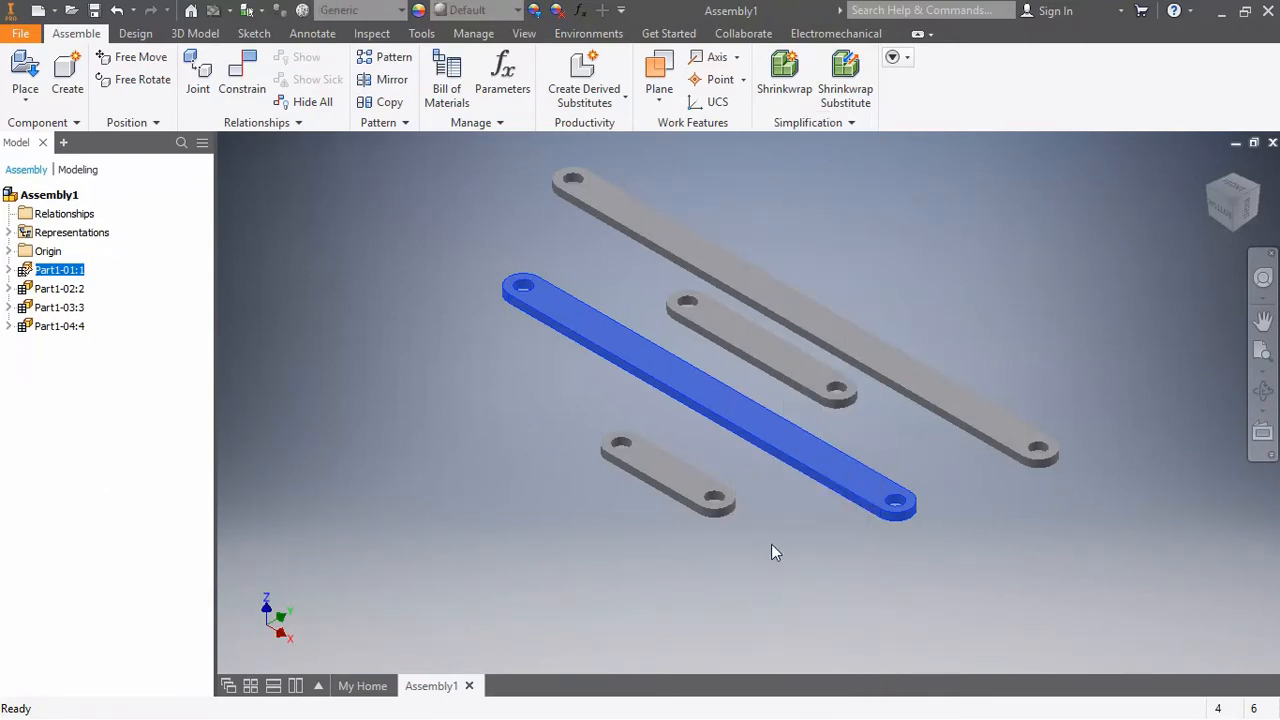
left_click(830, 576)
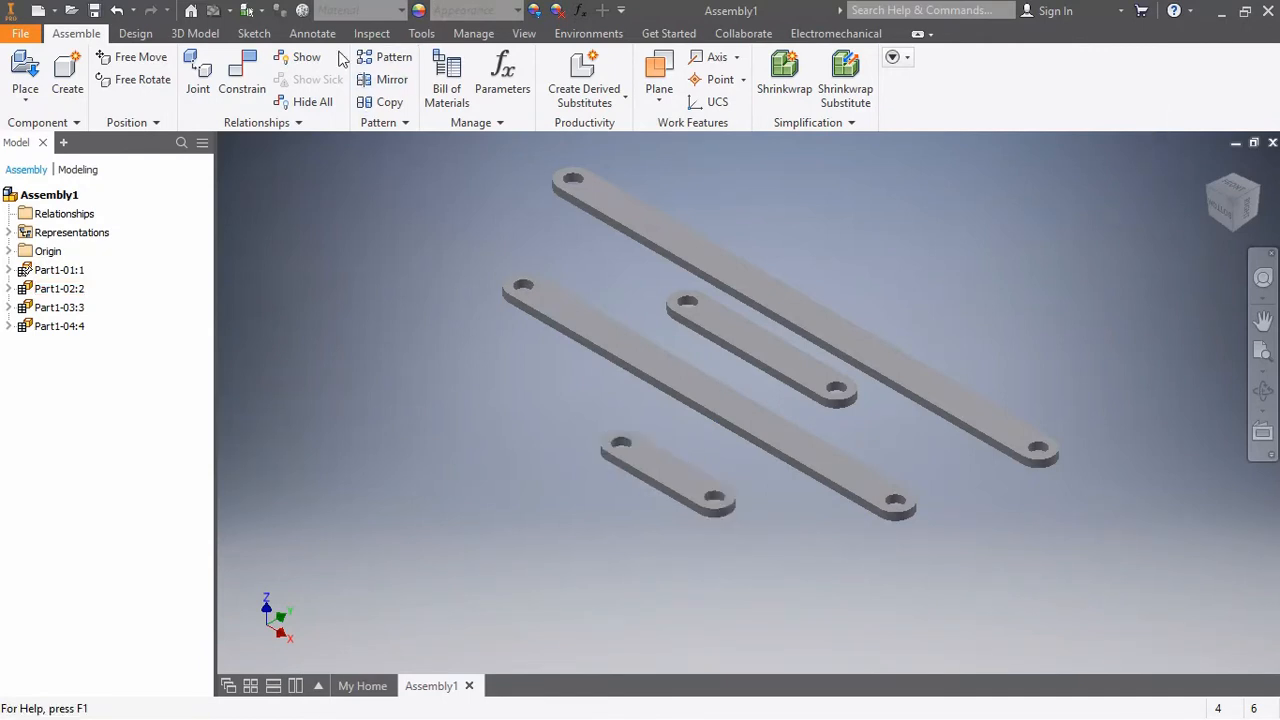
Step: Mate the top face of the short link Part1-02 to the top face of Part1-01 with 0 mm offset
left_click(250, 83)
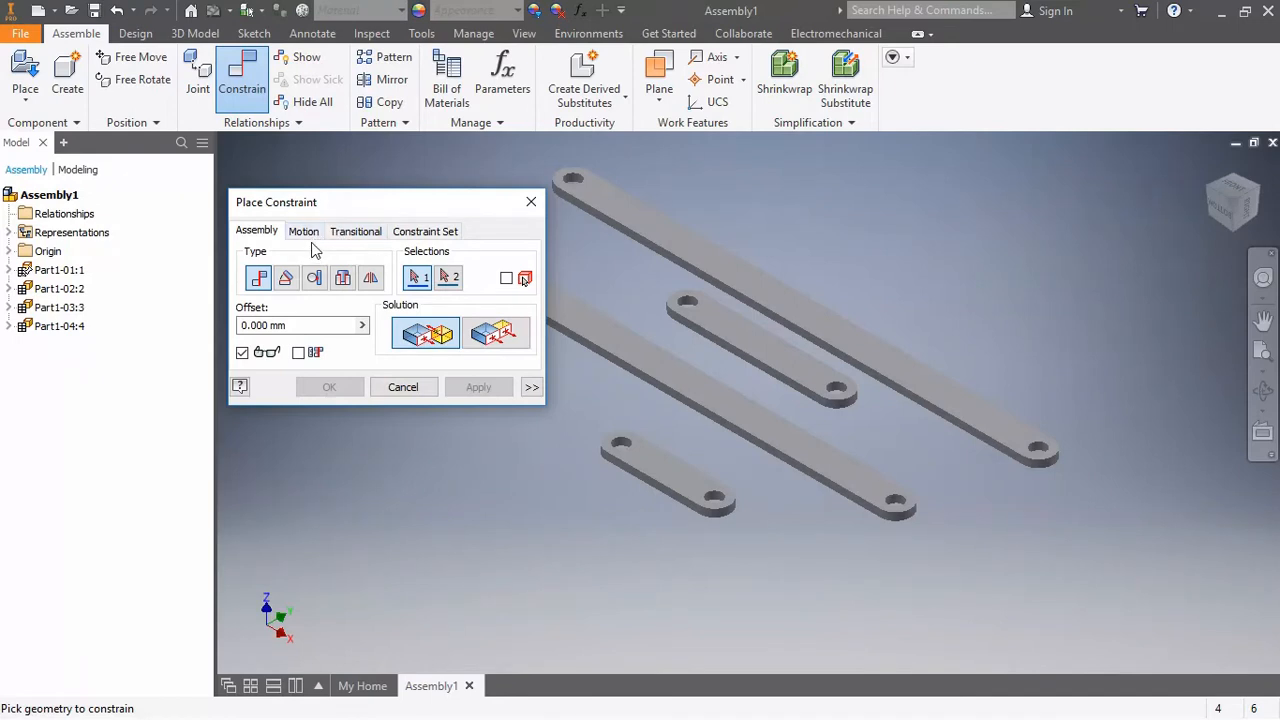
left_click(676, 477)
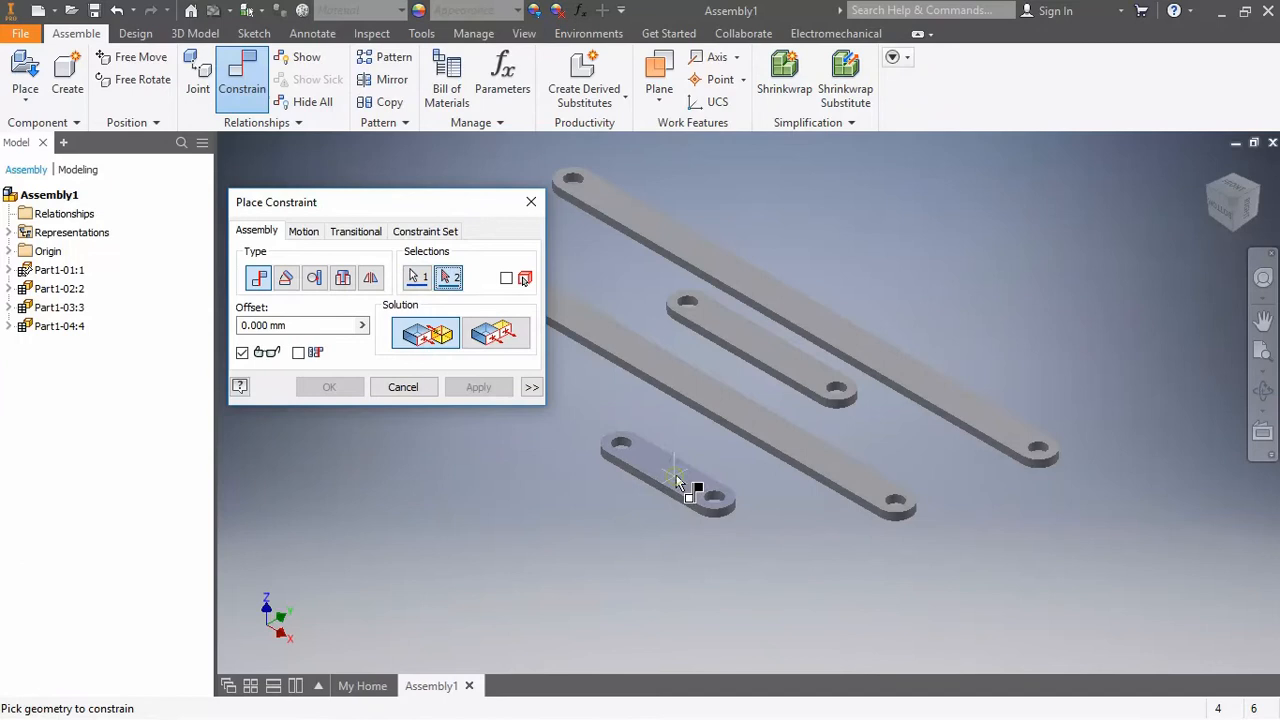
left_click(756, 422)
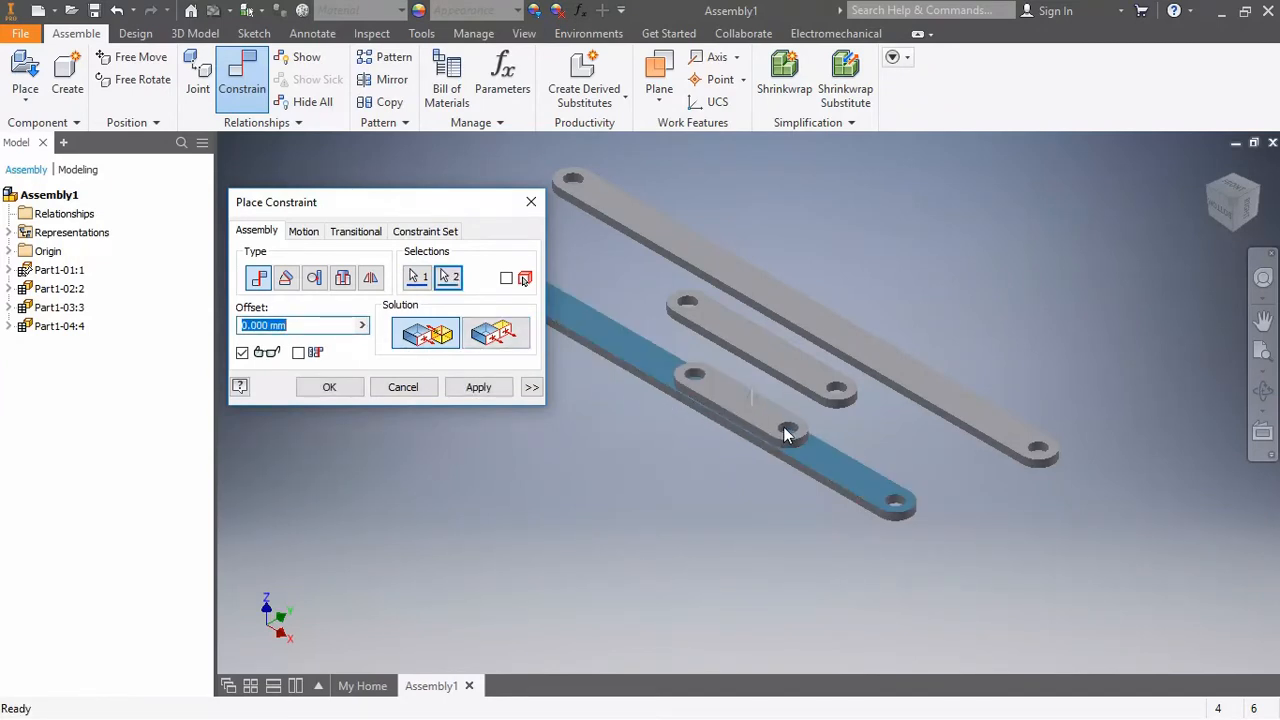
left_click(260, 283)
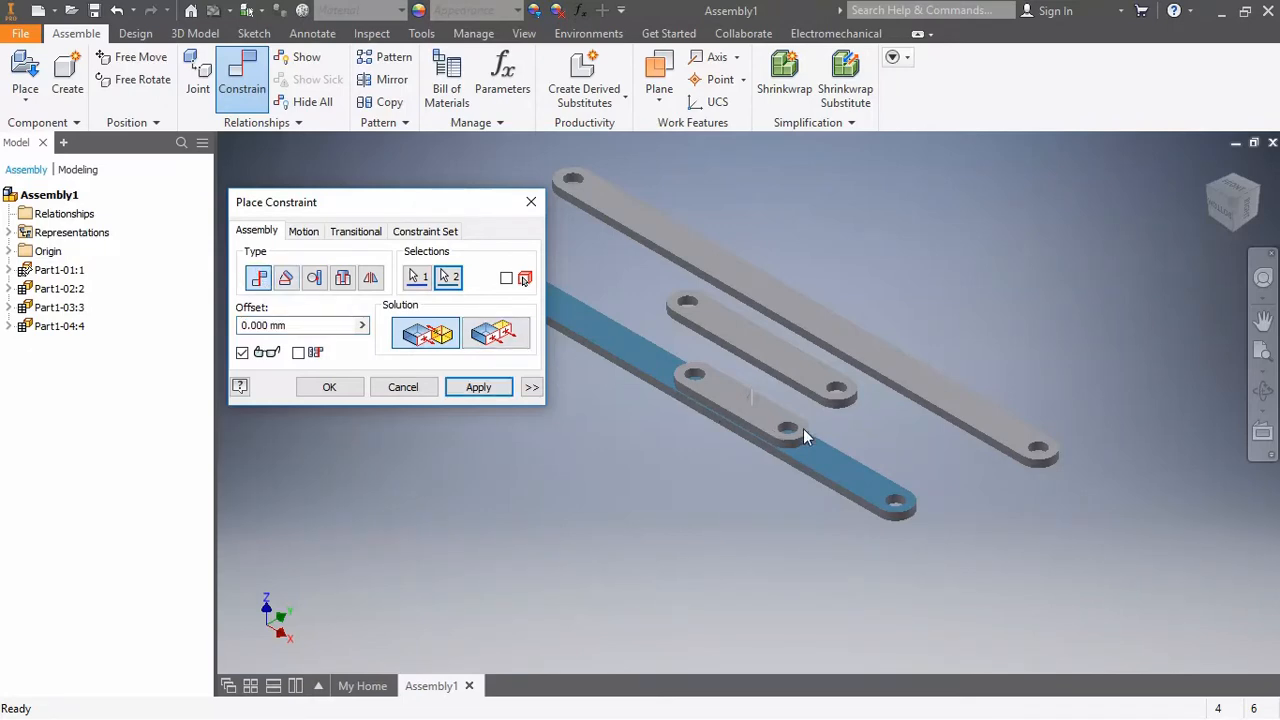
scroll(787, 430, "down", 5)
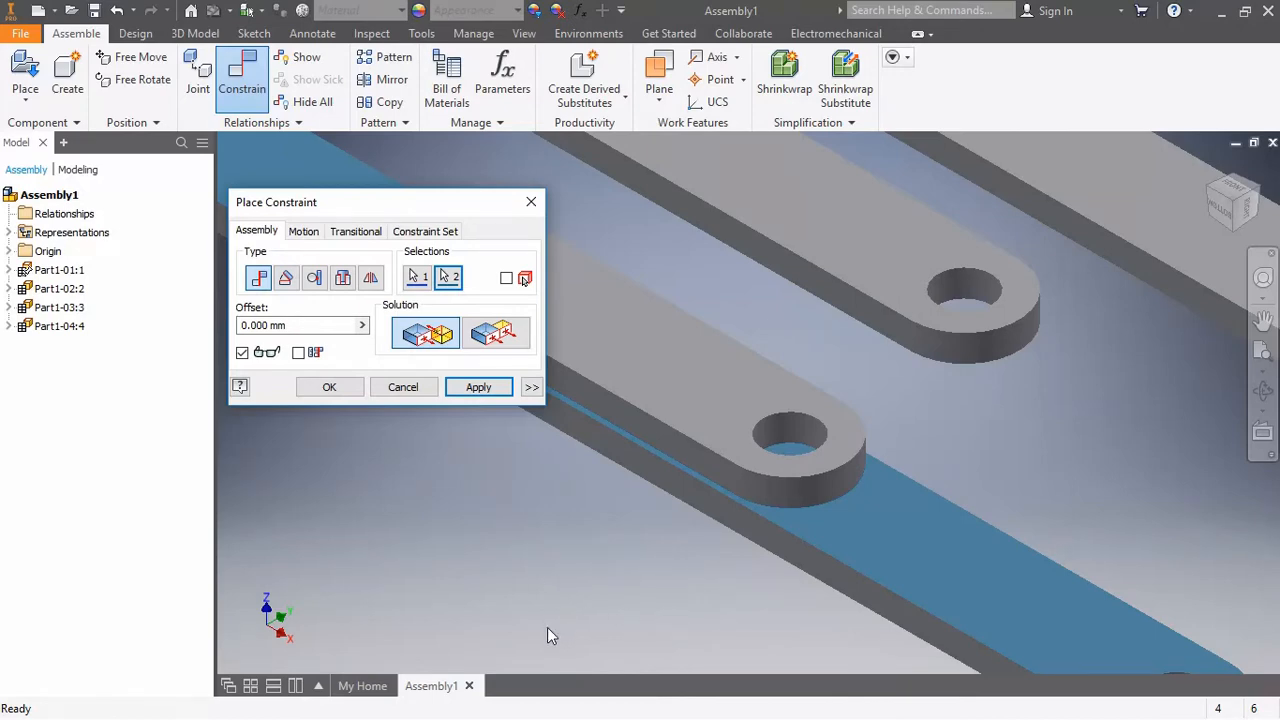
left_click(478, 388)
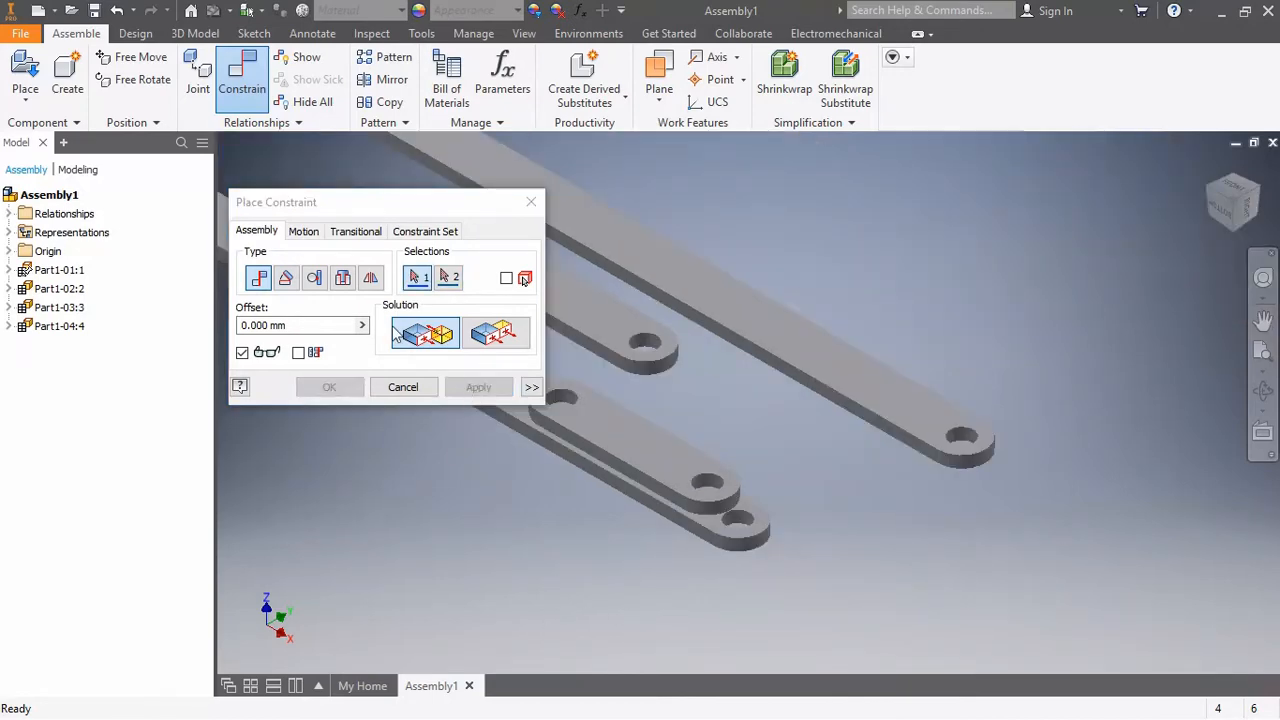
Step: Mate the axis of Part1-02's front end hole to the axis of Part1-01's front end hole with 0 mm offset
scroll(647, 435, "up", 4)
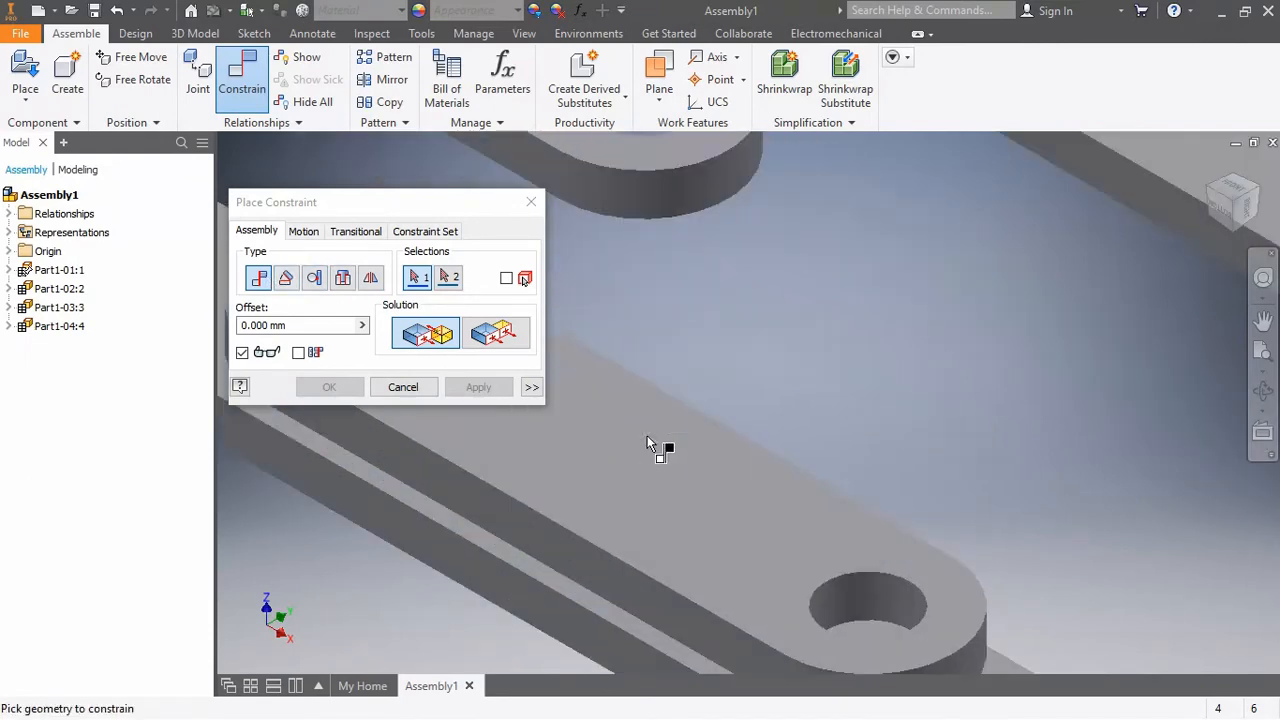
left_click(868, 605)
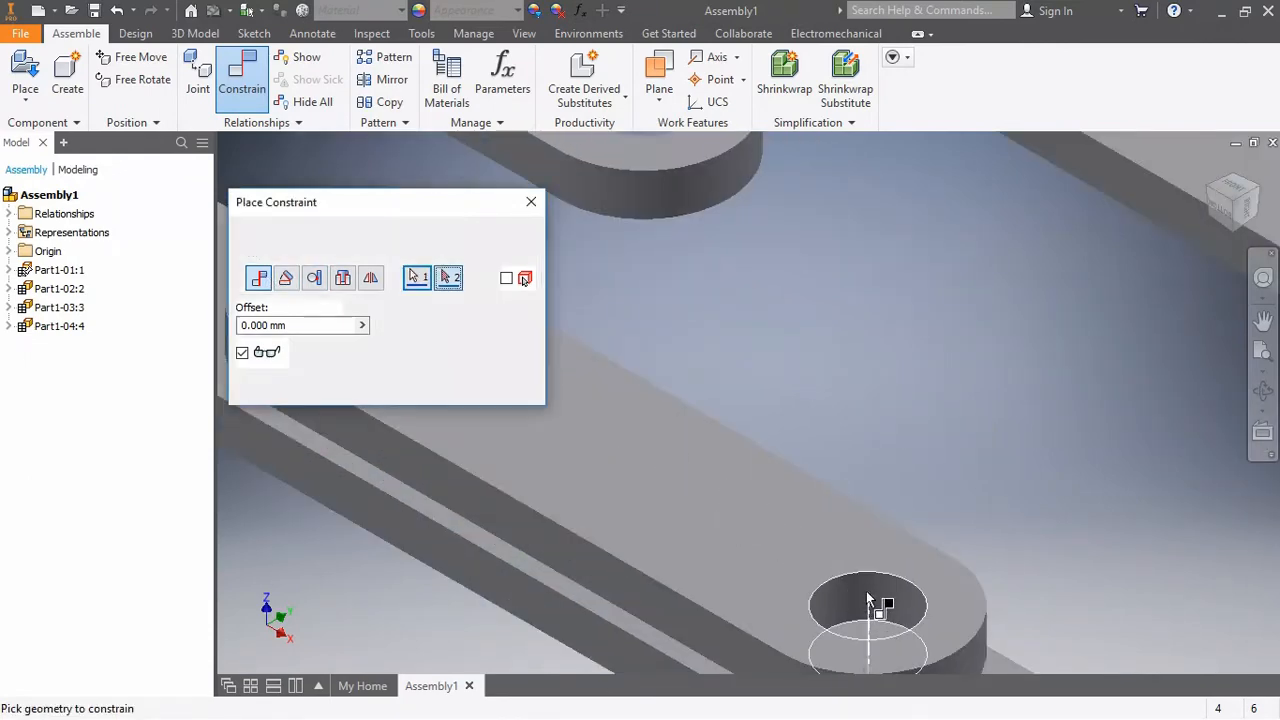
scroll(986, 540, "down", 3)
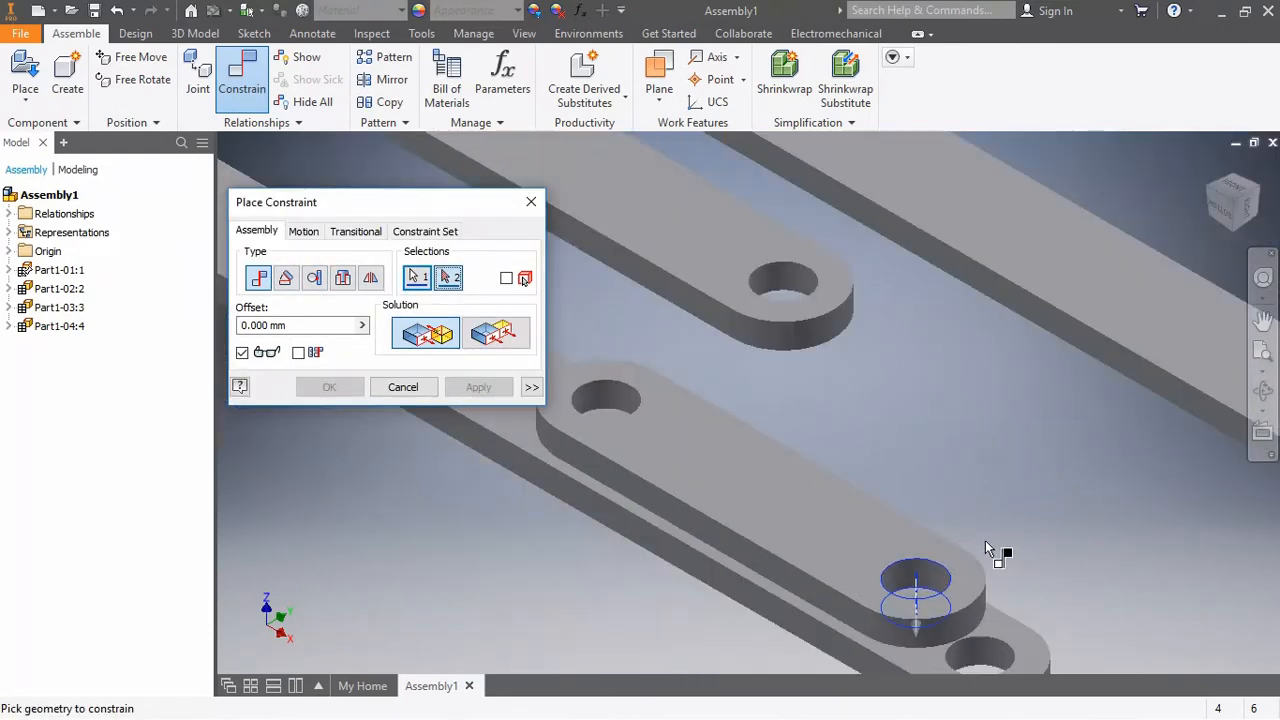
left_click(969, 642)
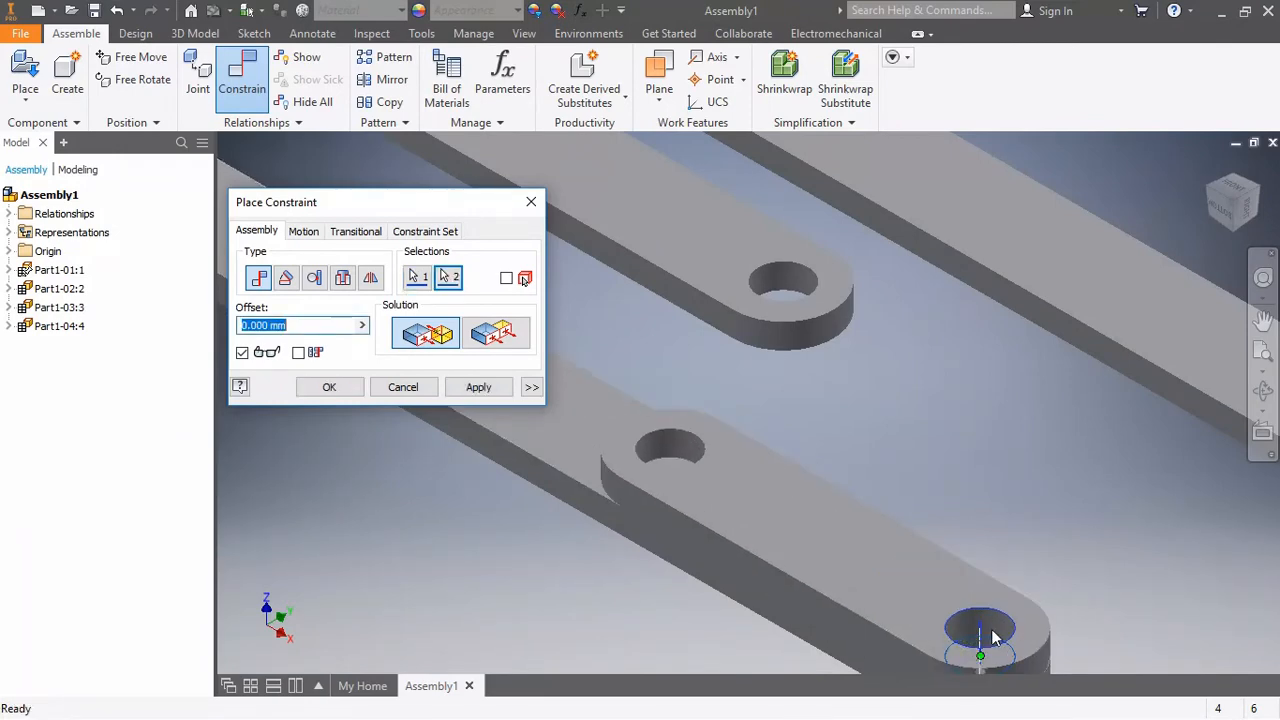
left_click(478, 391)
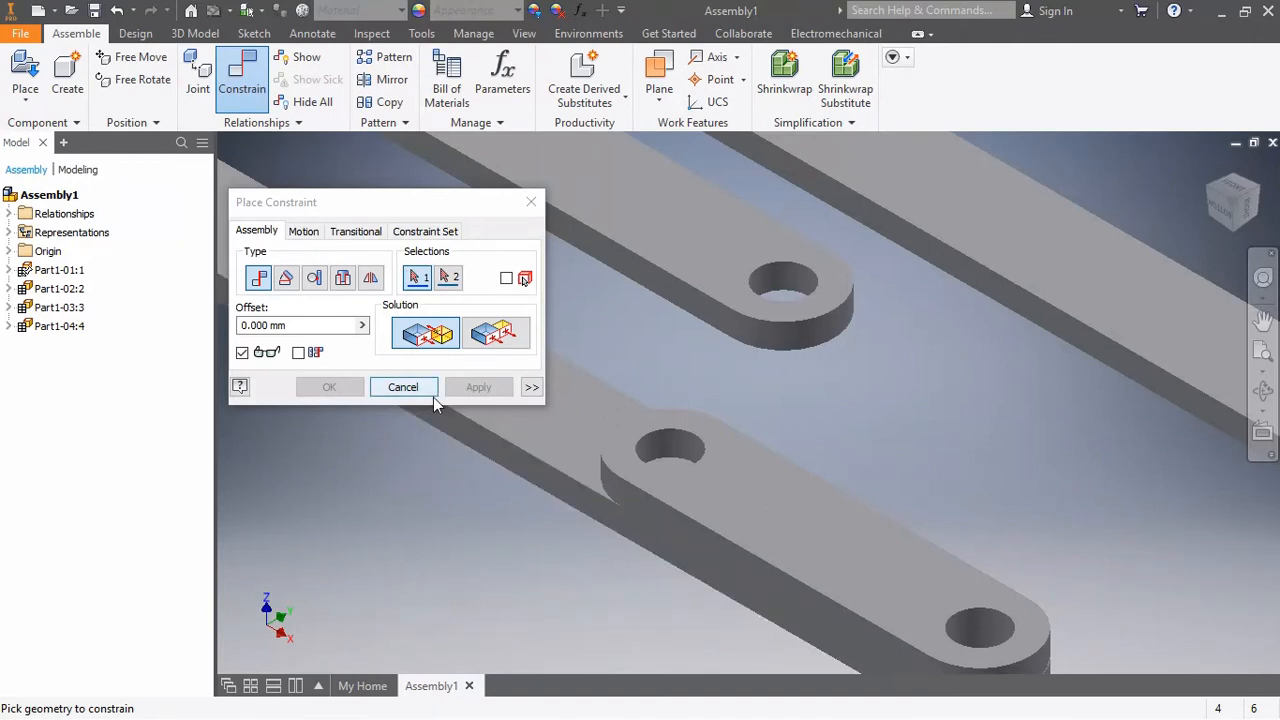
Step: Mate the top face of Part1-03 to the top face of Part1-01 with 0 mm offset
key("Home")
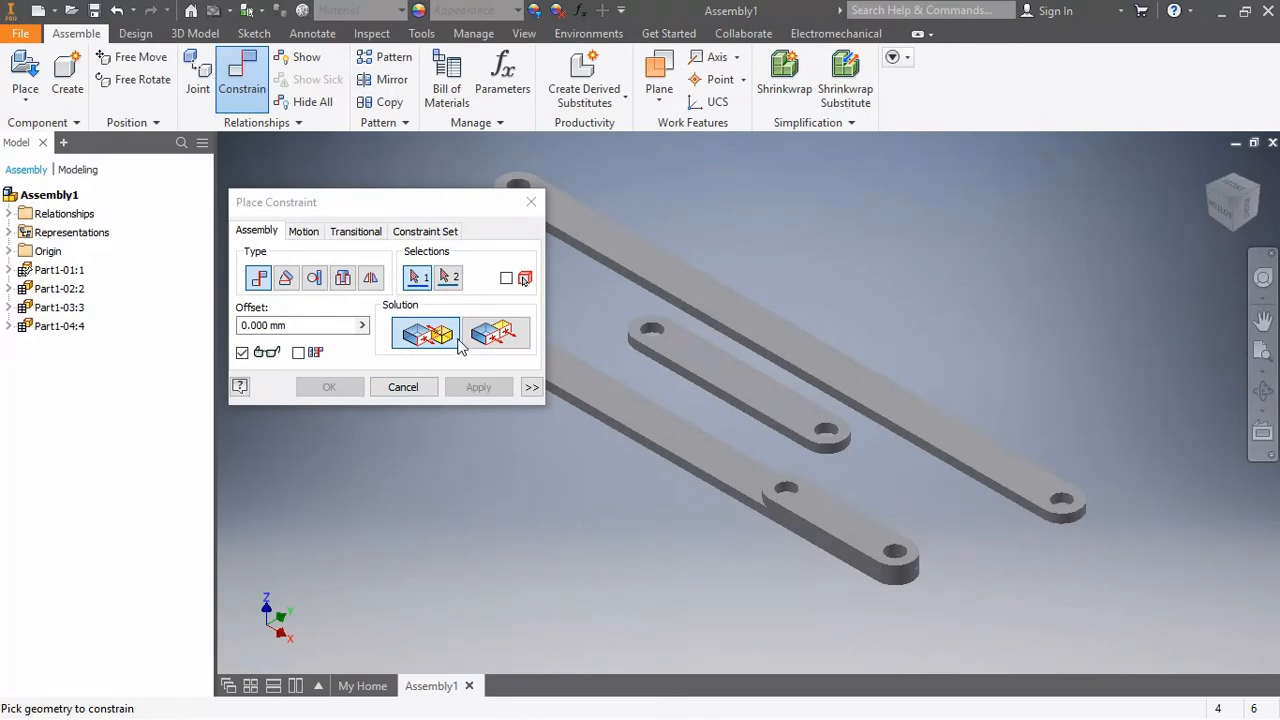
left_click_drag(417, 207, 980, 186)
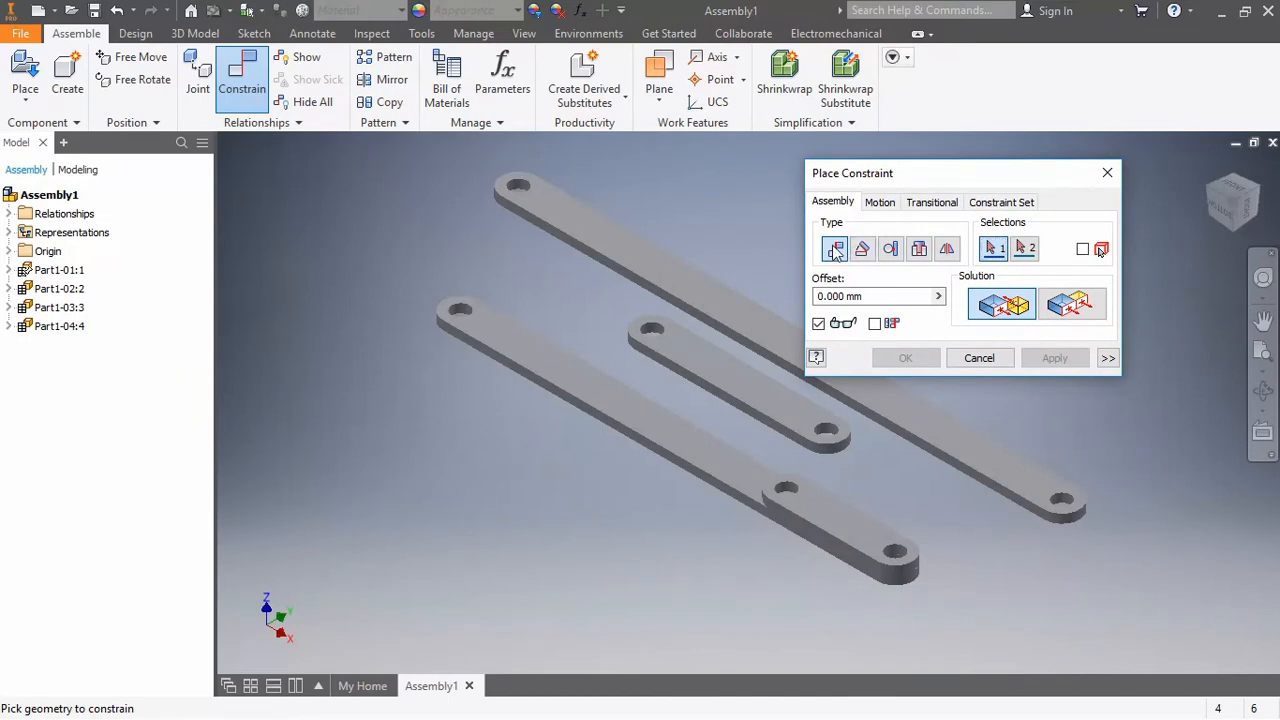
left_click(745, 381)
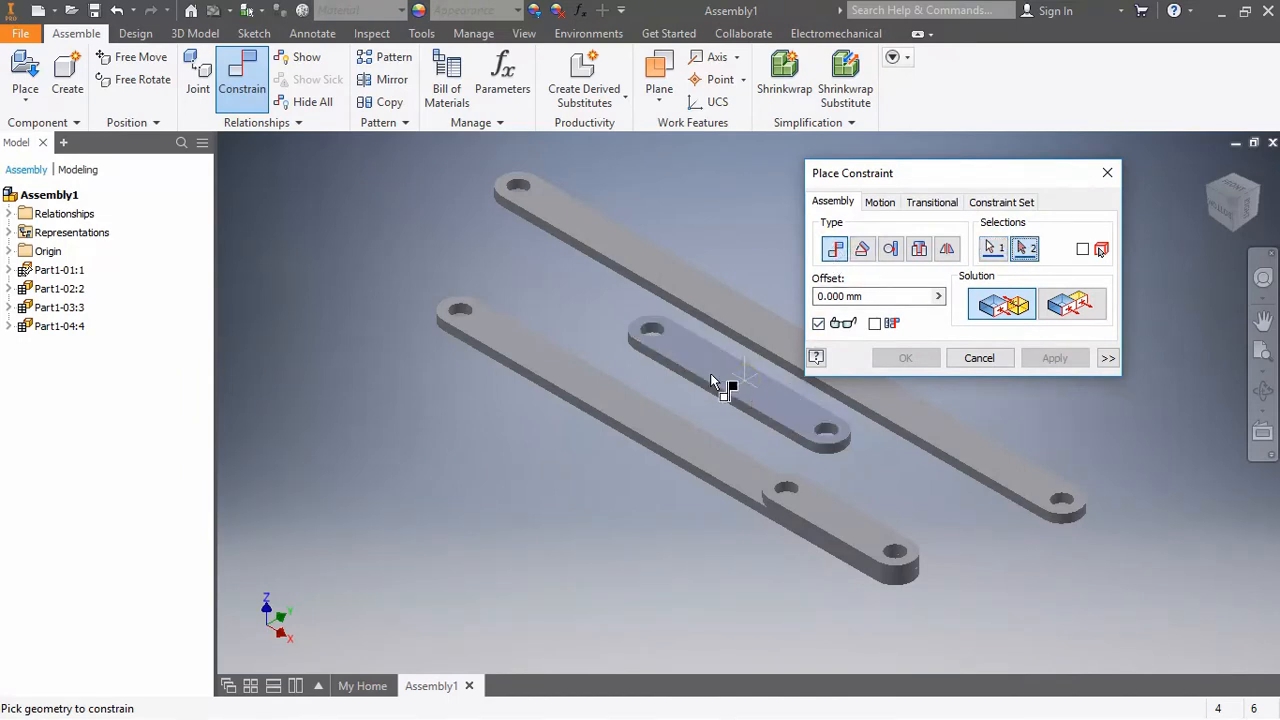
left_click(486, 323)
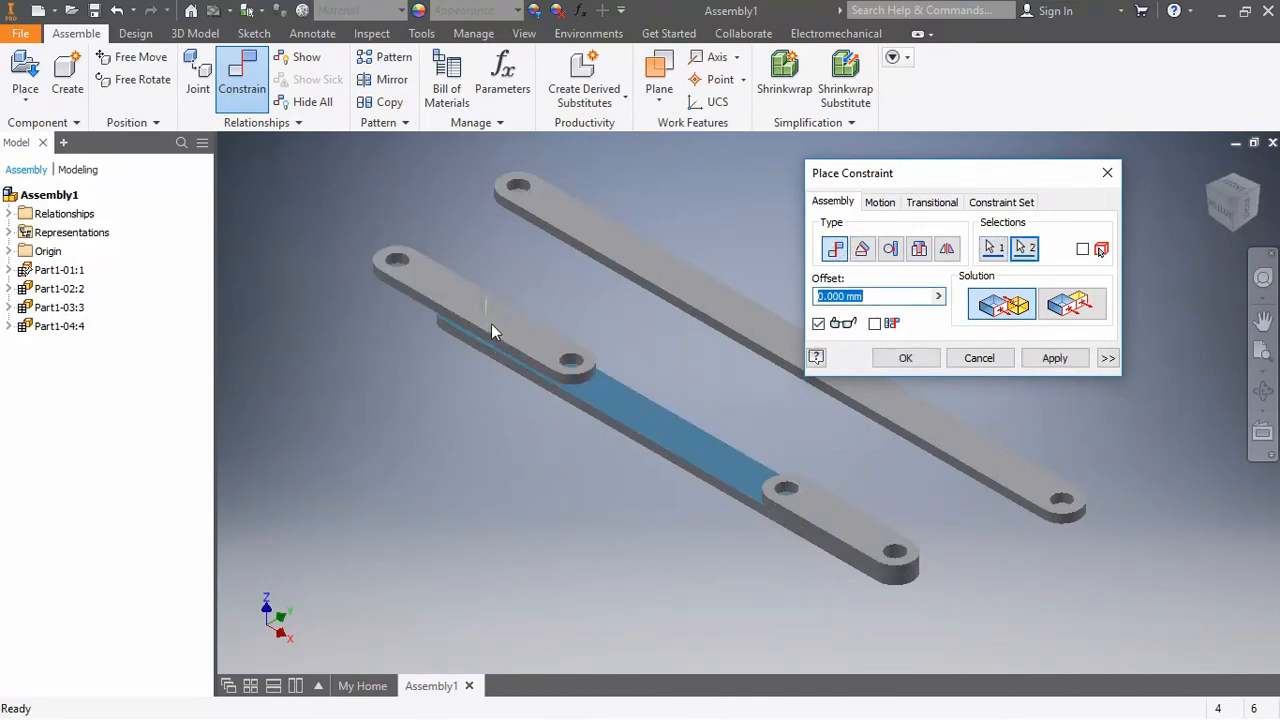
left_click(1040, 366)
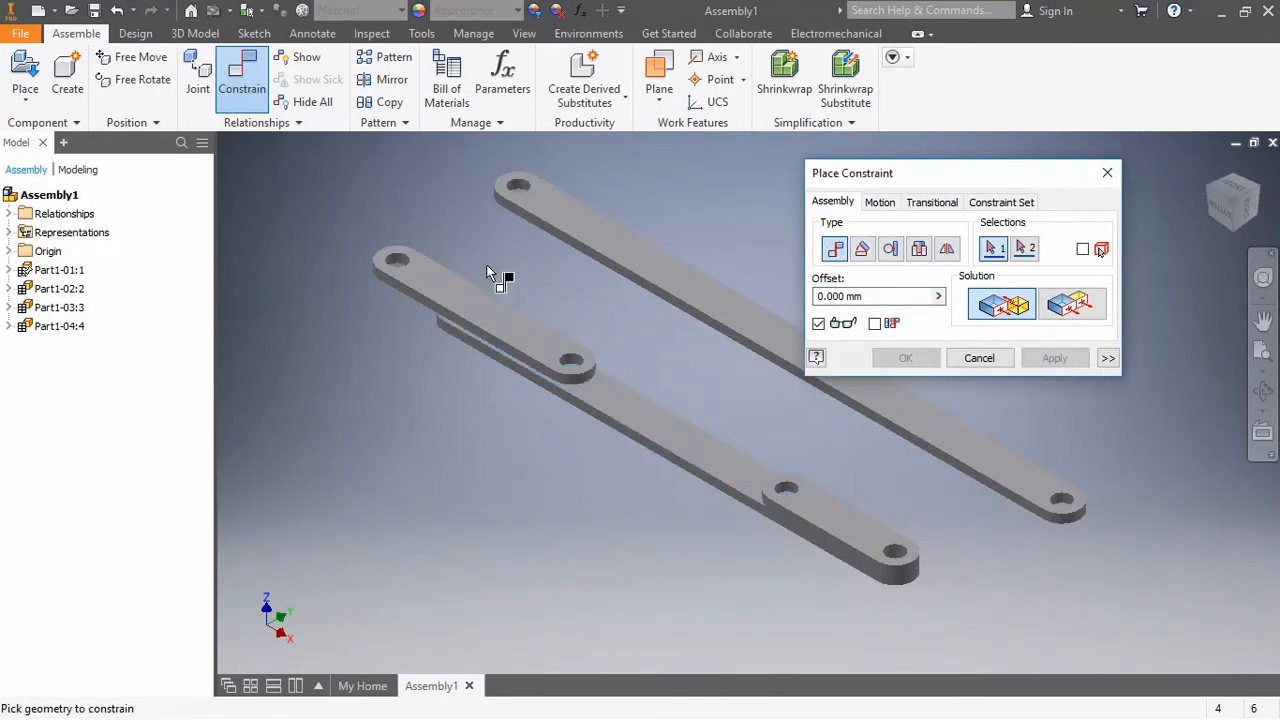
Step: Try to mate the center point of Part1-03's rear end hole to the center point of Part1-01's rear end hole
left_click(398, 262)
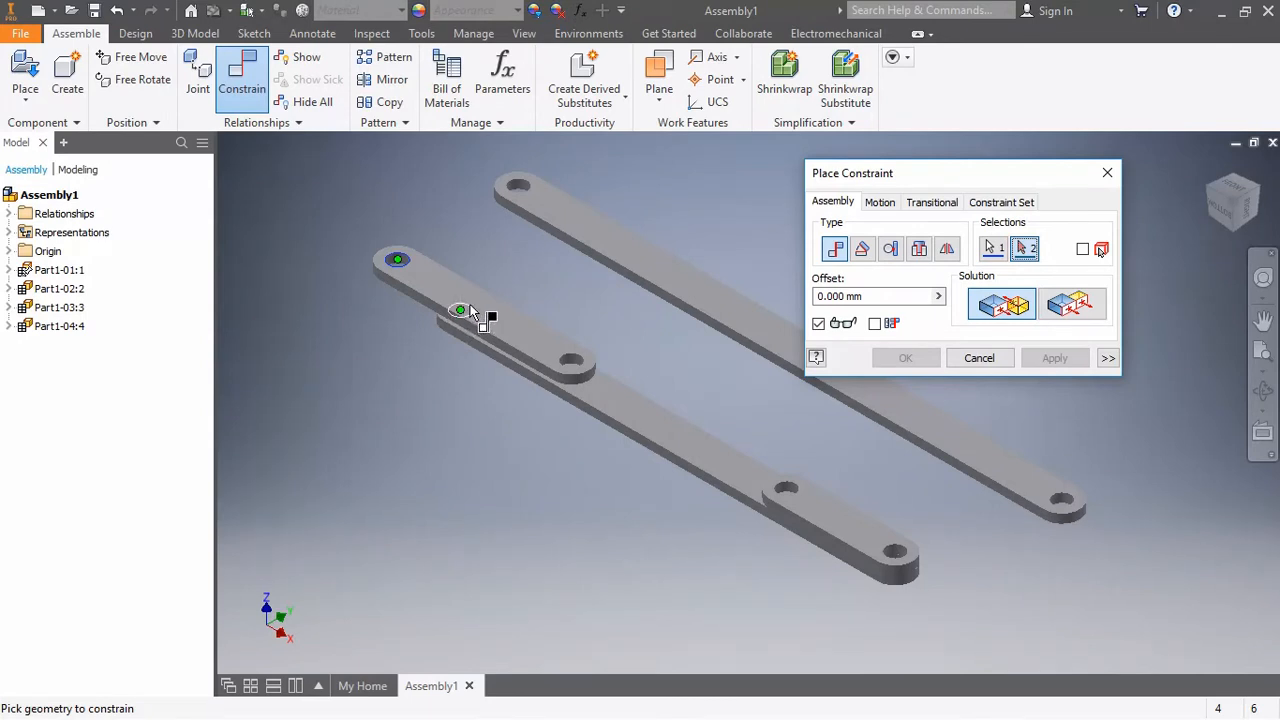
left_click(464, 314)
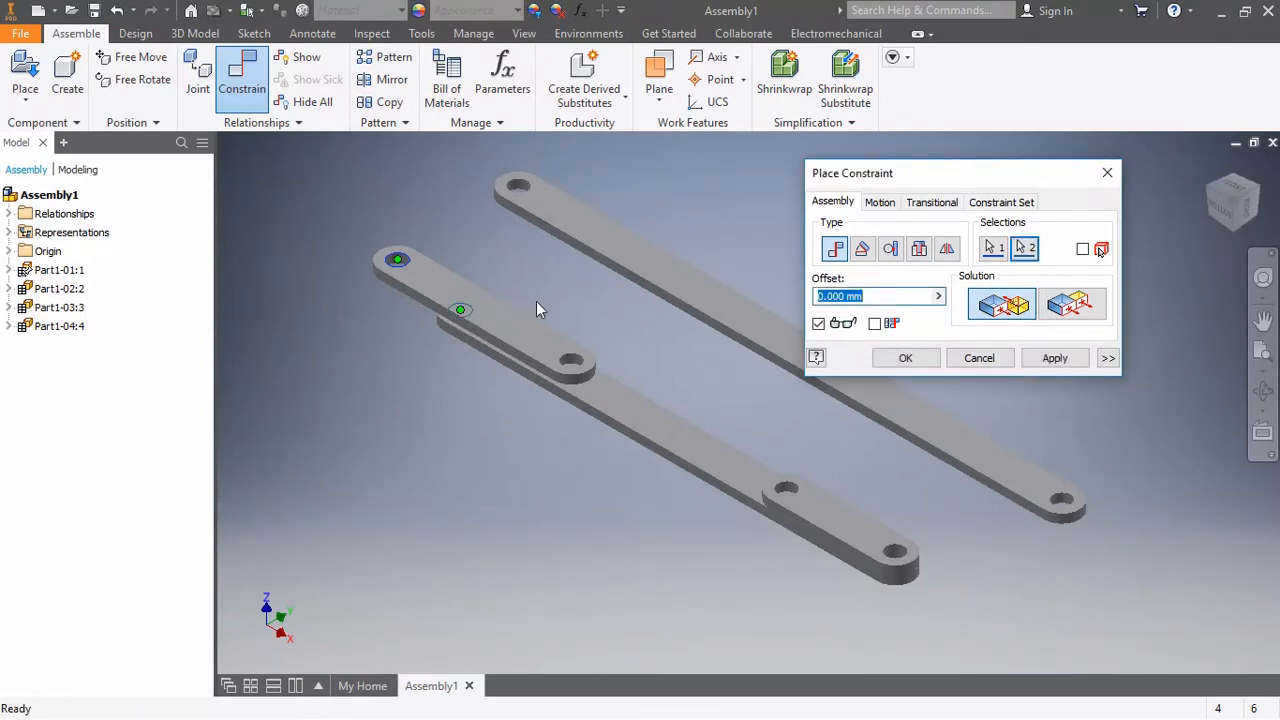
key("Return")
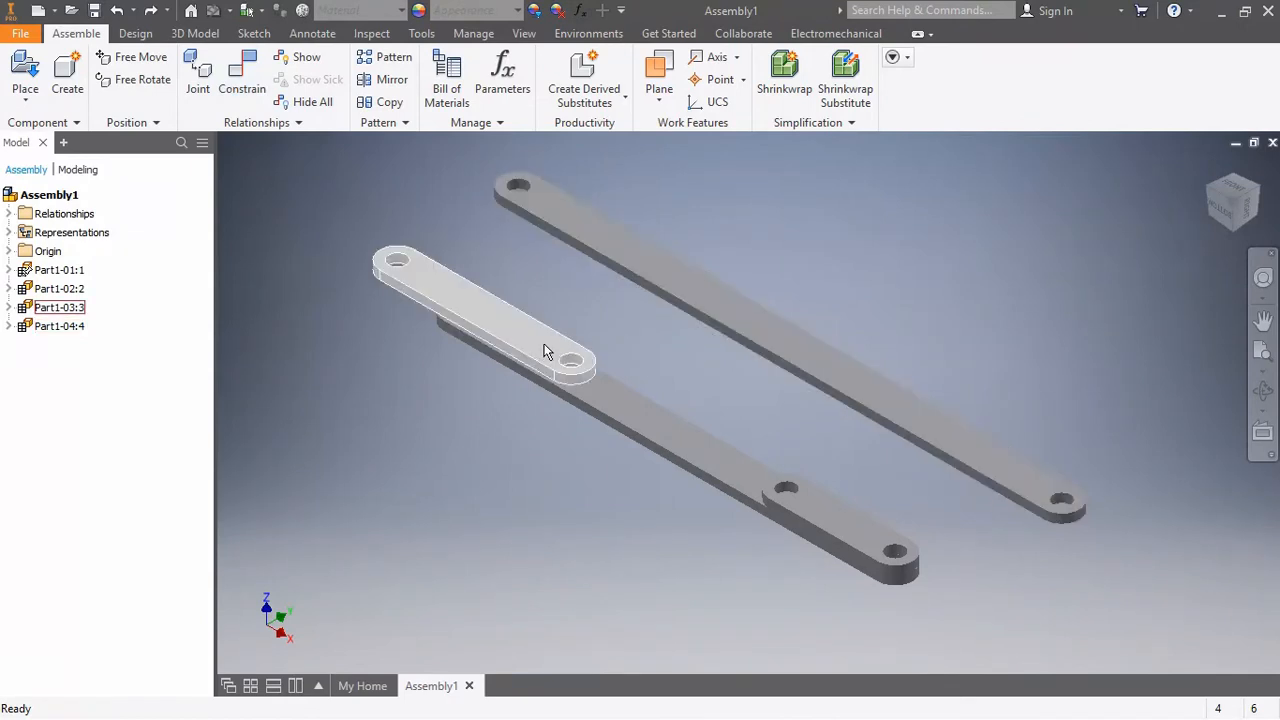
Step: Slide Part1-03 along Part1-01 to expose the rear hole, and mate the rear end hole axes of both links with 0 mm offset
left_click_drag(545, 345, 627, 408)
left_click_drag(678, 436, 686, 434)
left_click(238, 90)
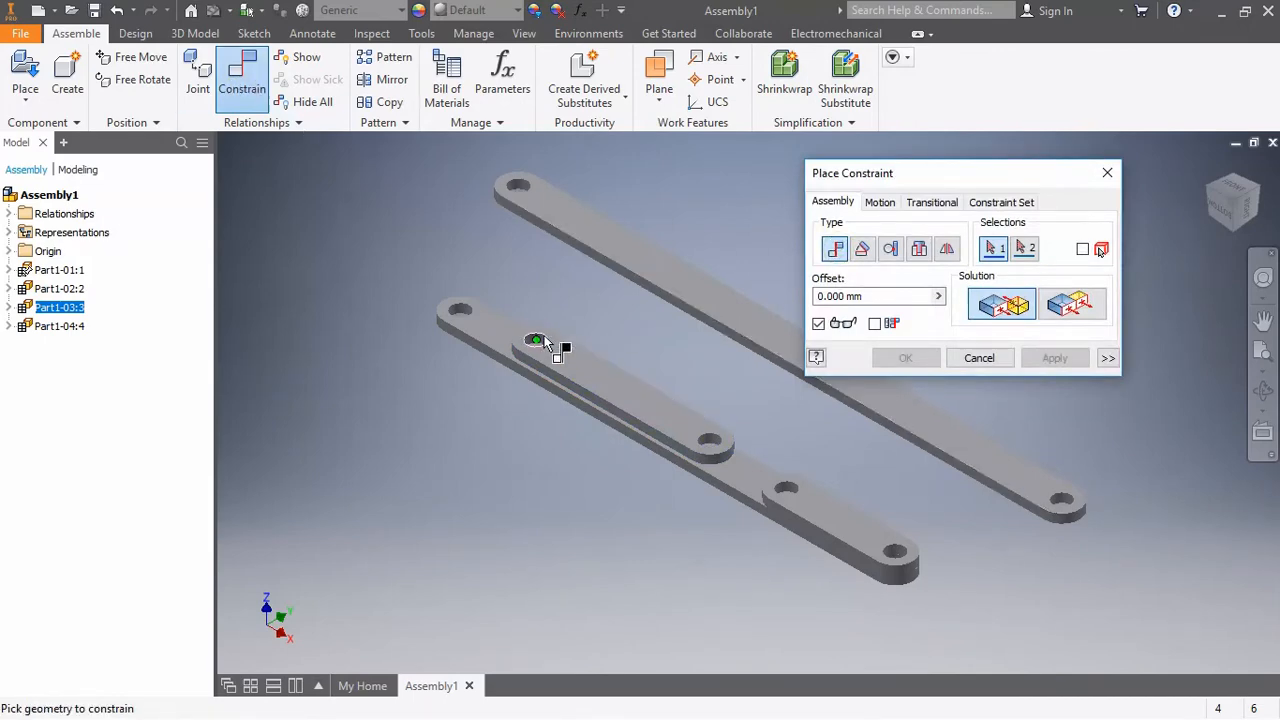
scroll(545, 348, "up", 5)
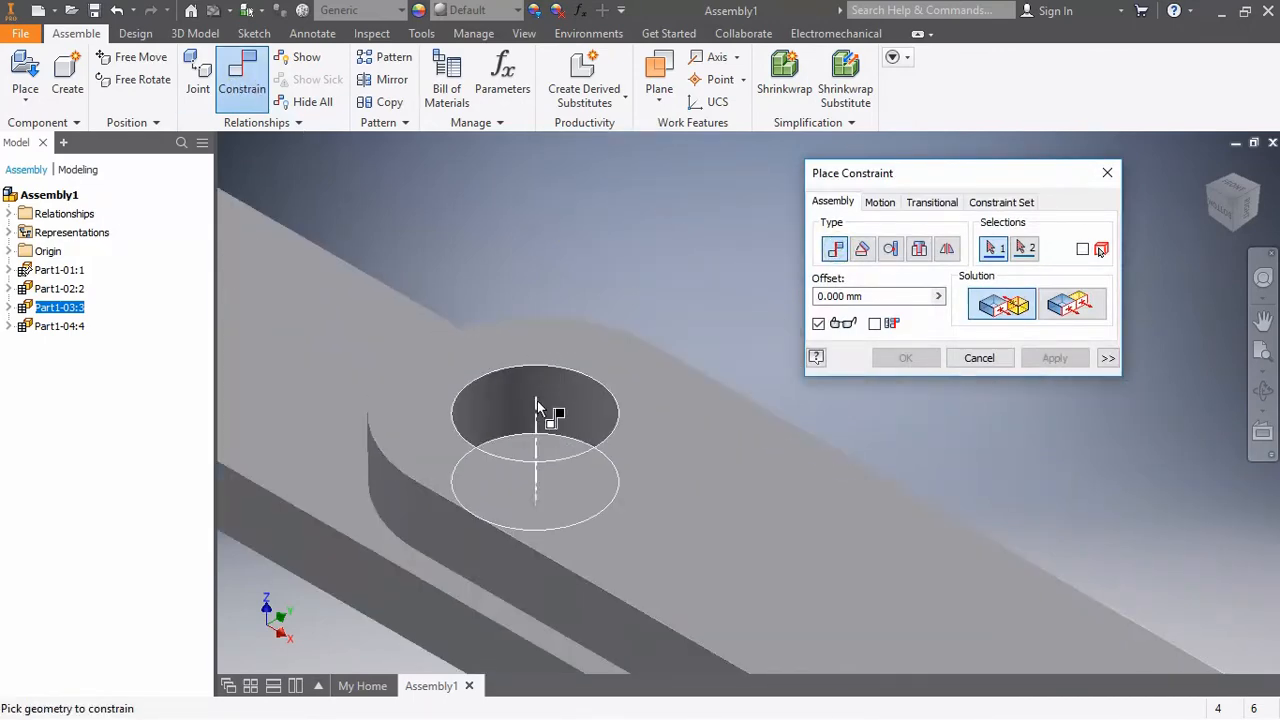
left_click(540, 400)
scroll(392, 272, "down", 4)
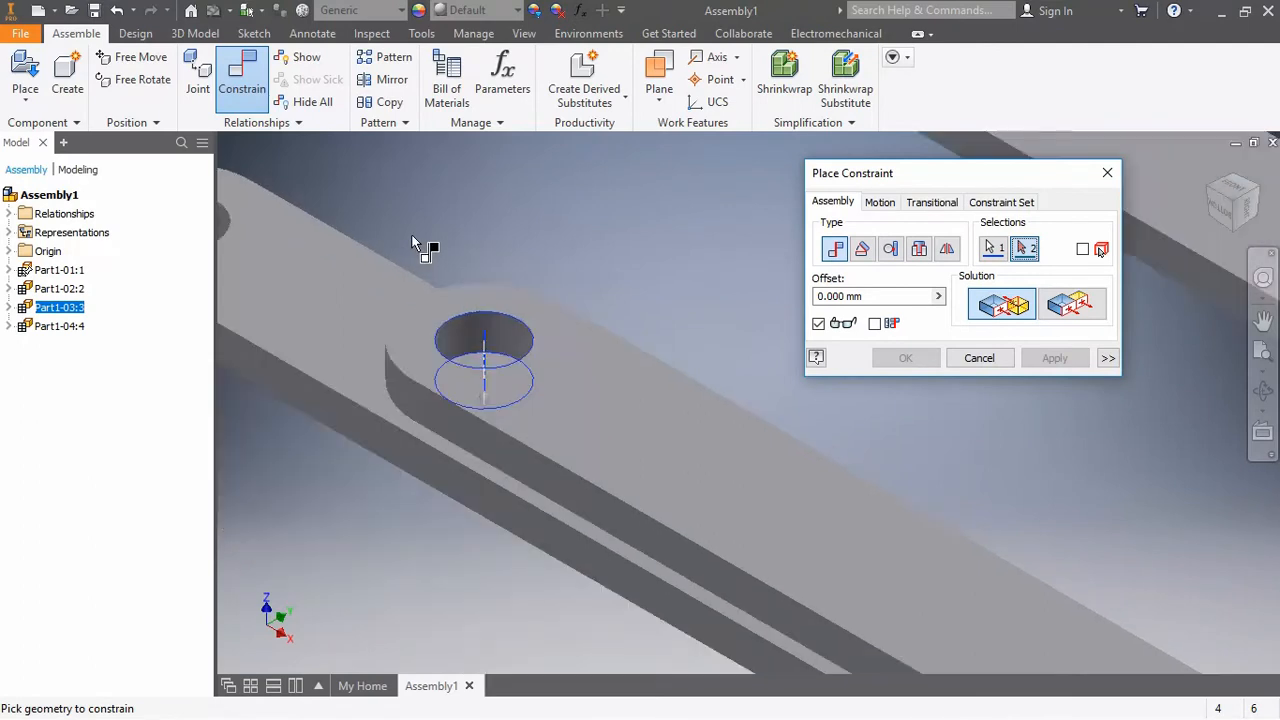
scroll(238, 188, "up", 2)
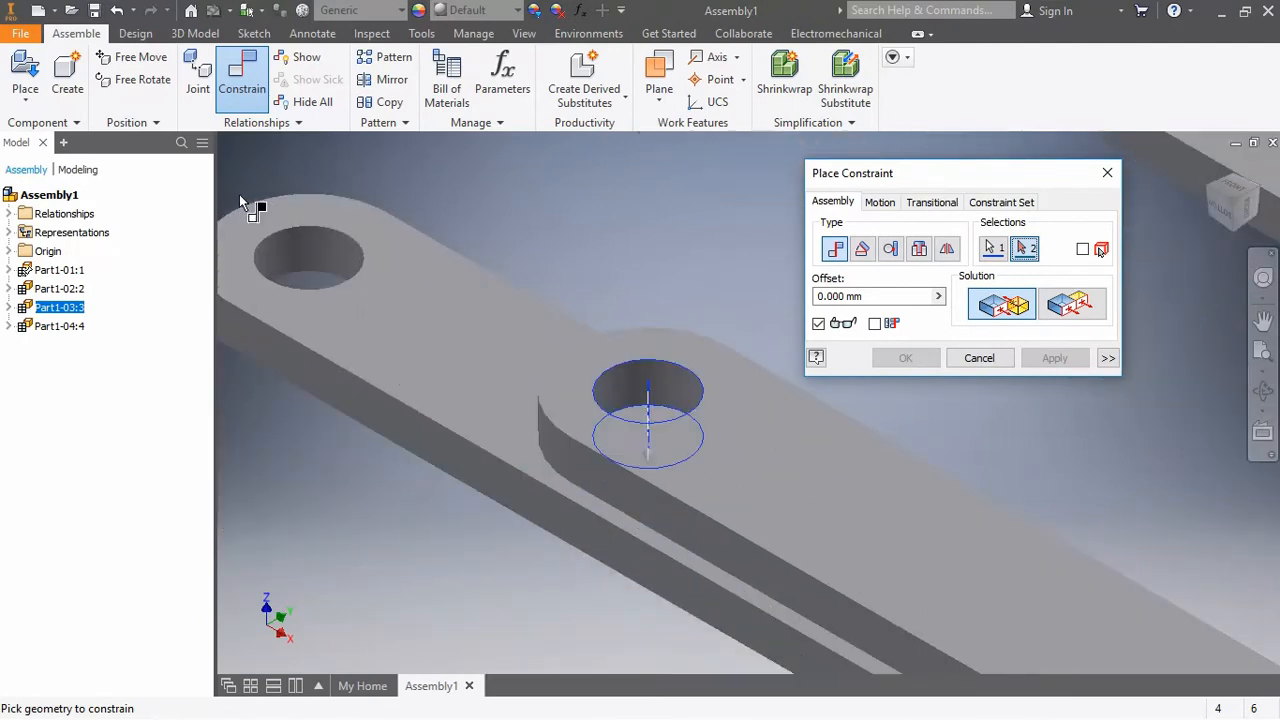
left_click(307, 258)
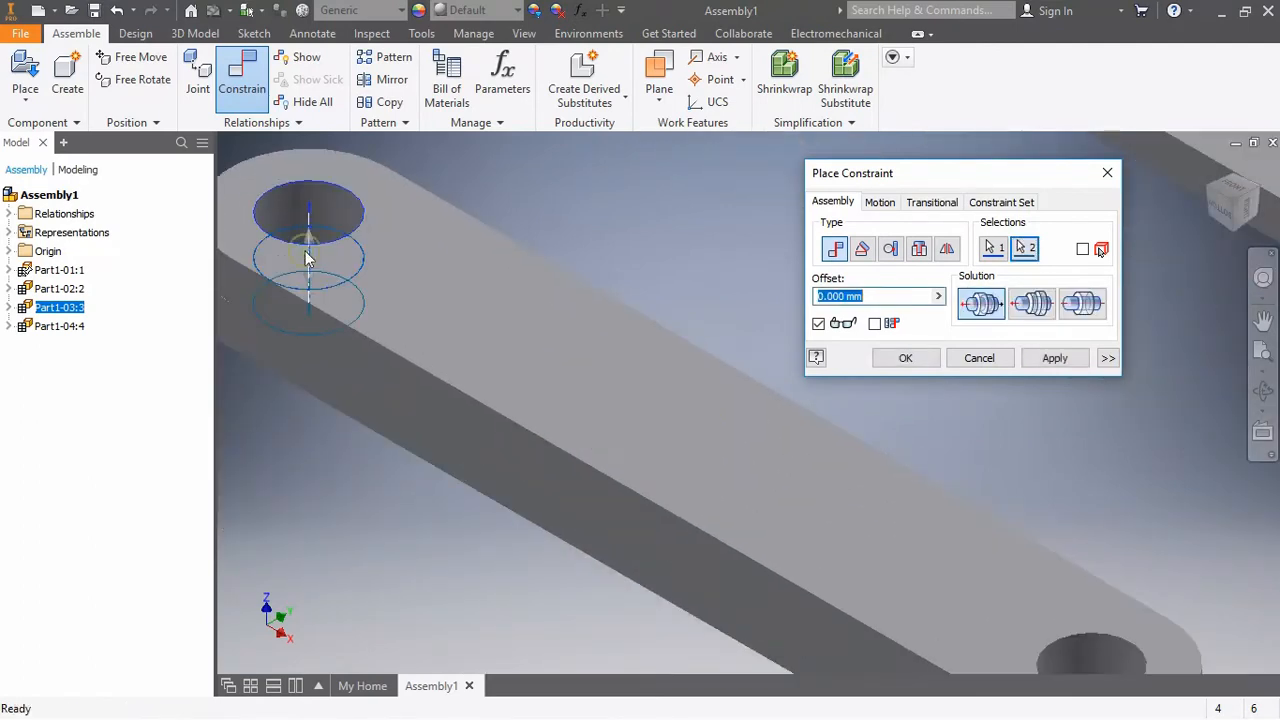
left_click(1055, 360)
left_click(976, 362)
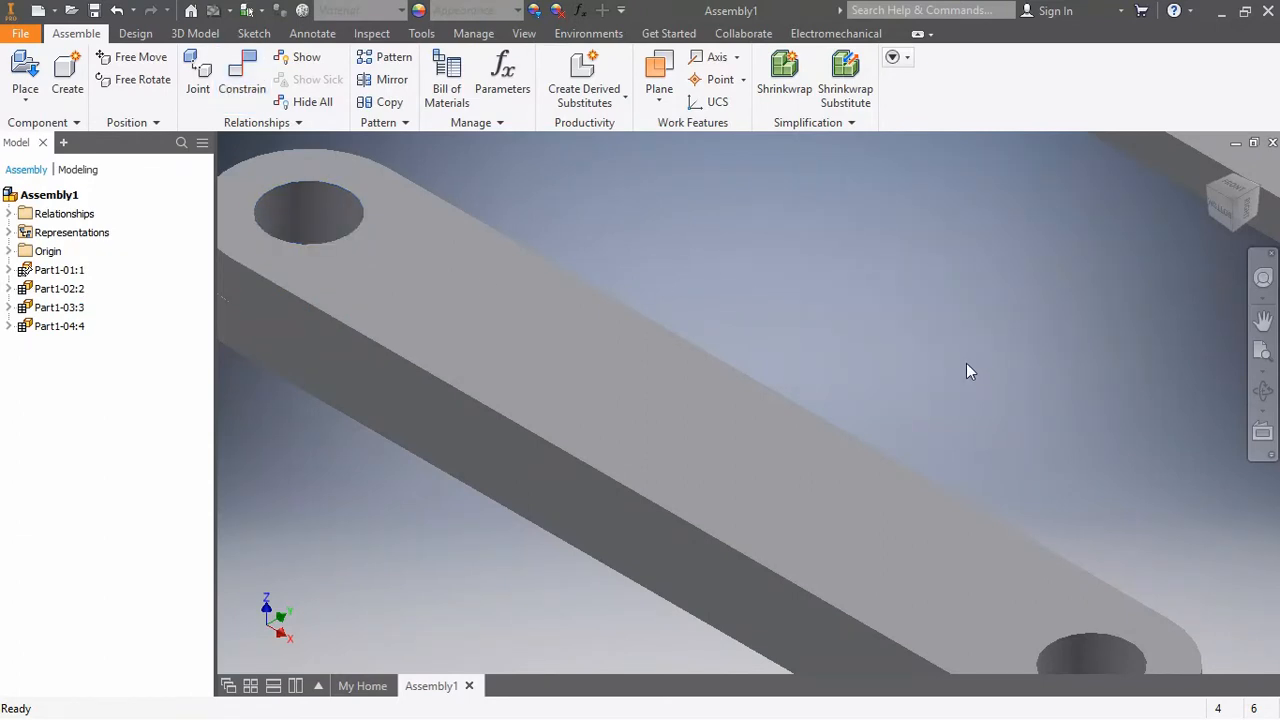
key("Home")
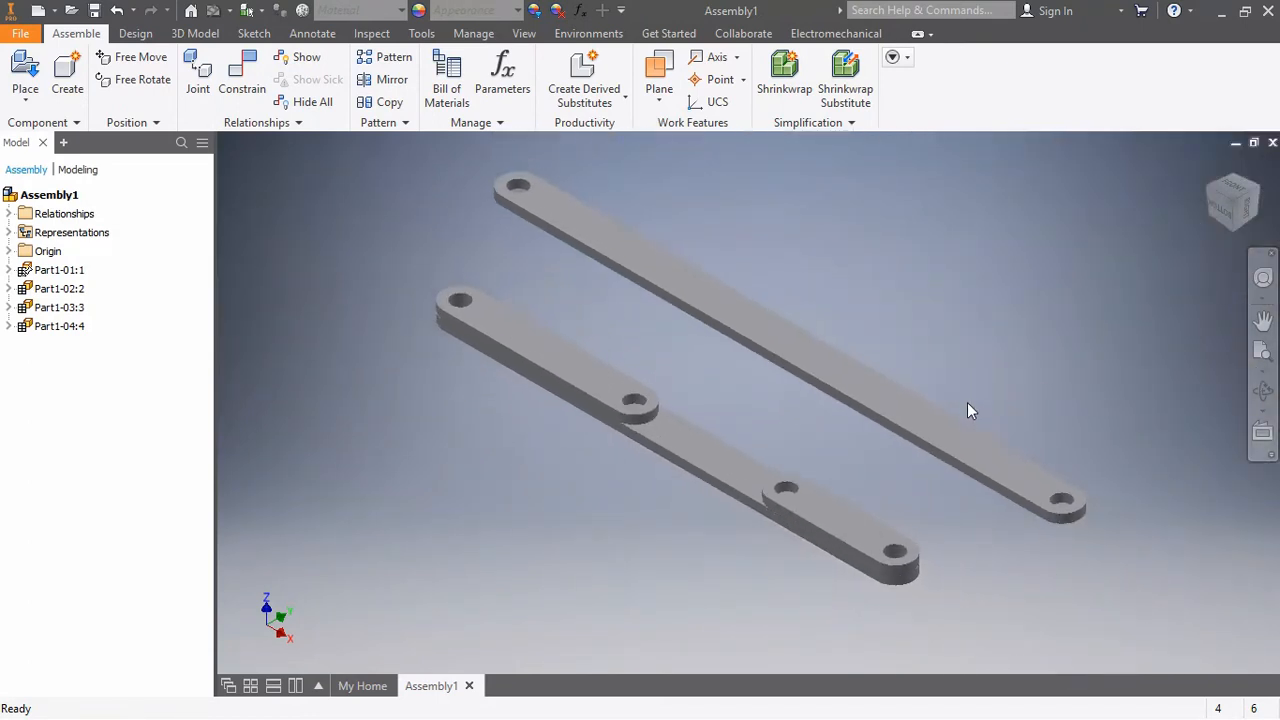
Step: Move Part1-04 clear of the other links and swing Part1-02 and Part1-03 outward about their pivots on Part1-01
left_click(862, 395)
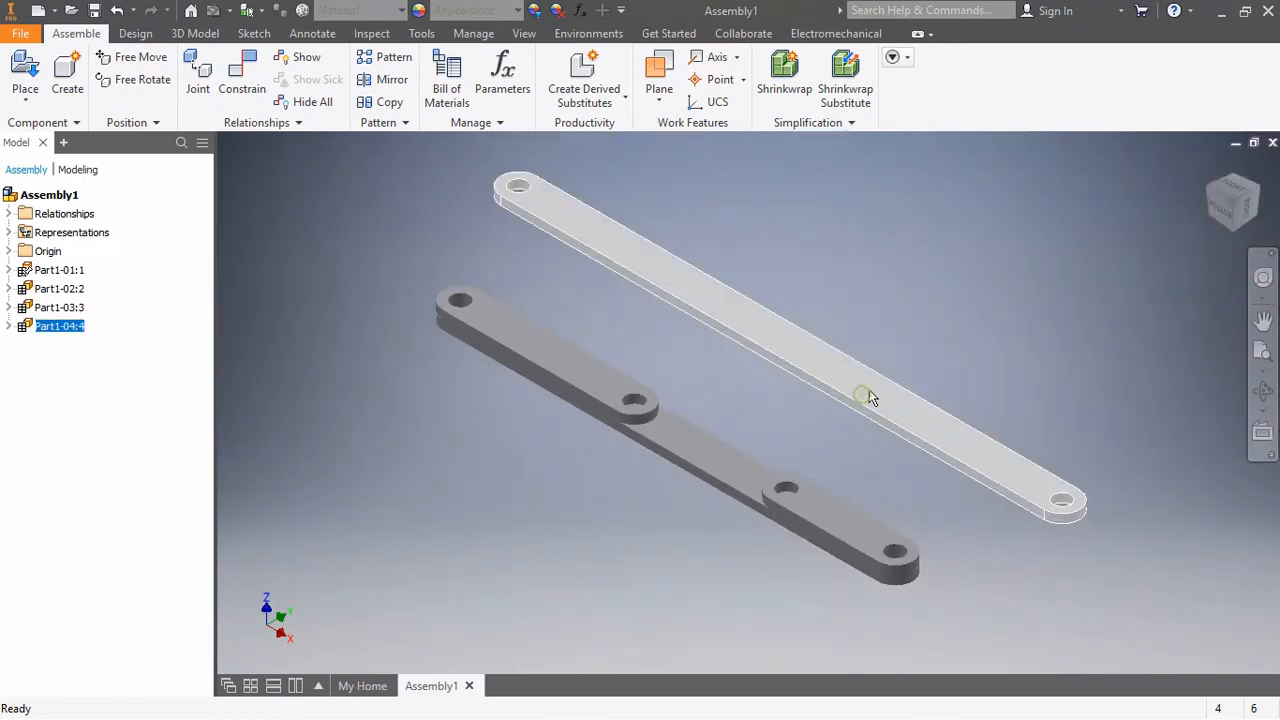
left_click_drag(868, 397, 990, 274)
left_click(846, 463)
left_click_drag(814, 489, 1025, 512)
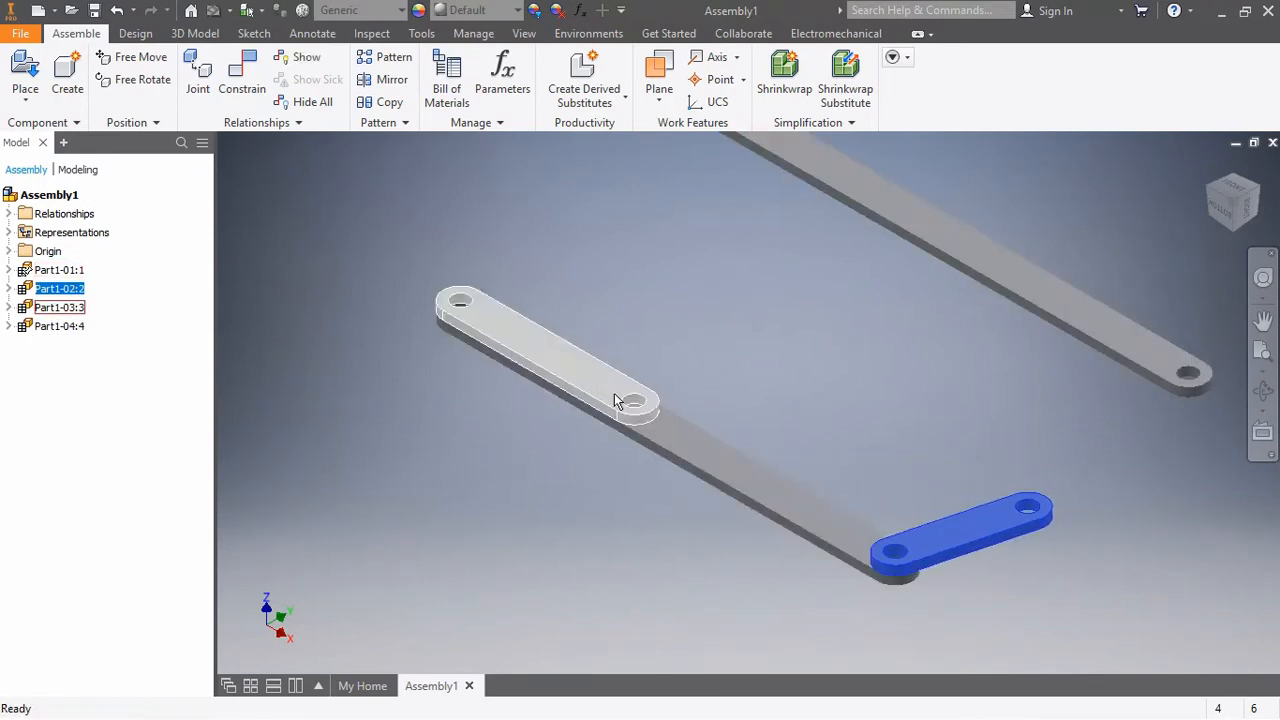
left_click_drag(617, 401, 652, 209)
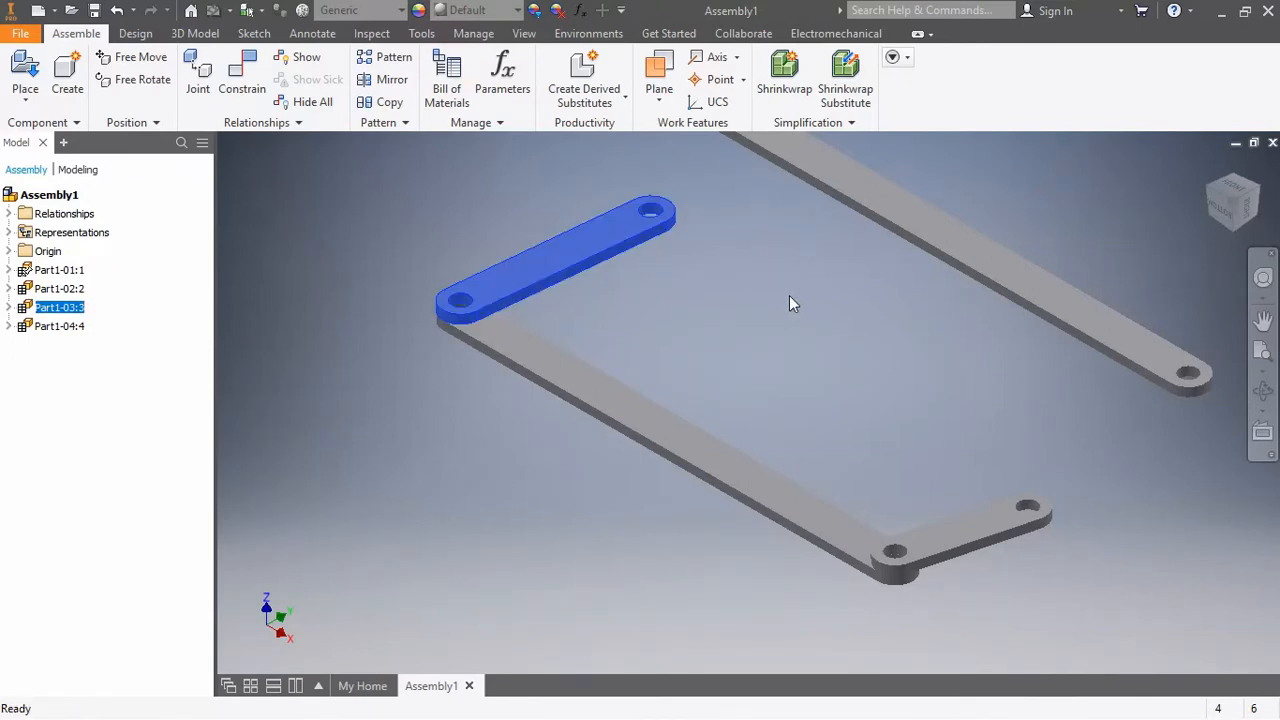
key("Home")
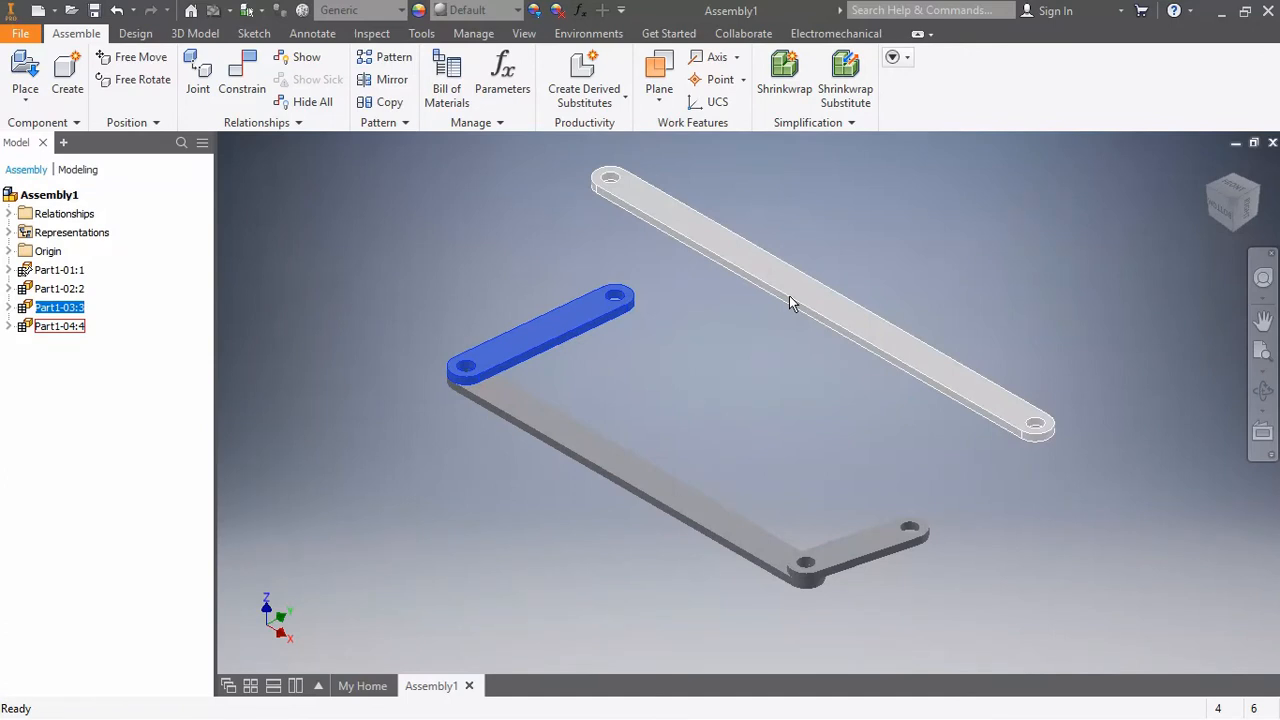
Step: Mate the top face of Part1-04 to the top face of Part1-03 with 0 mm offset
left_click(249, 66)
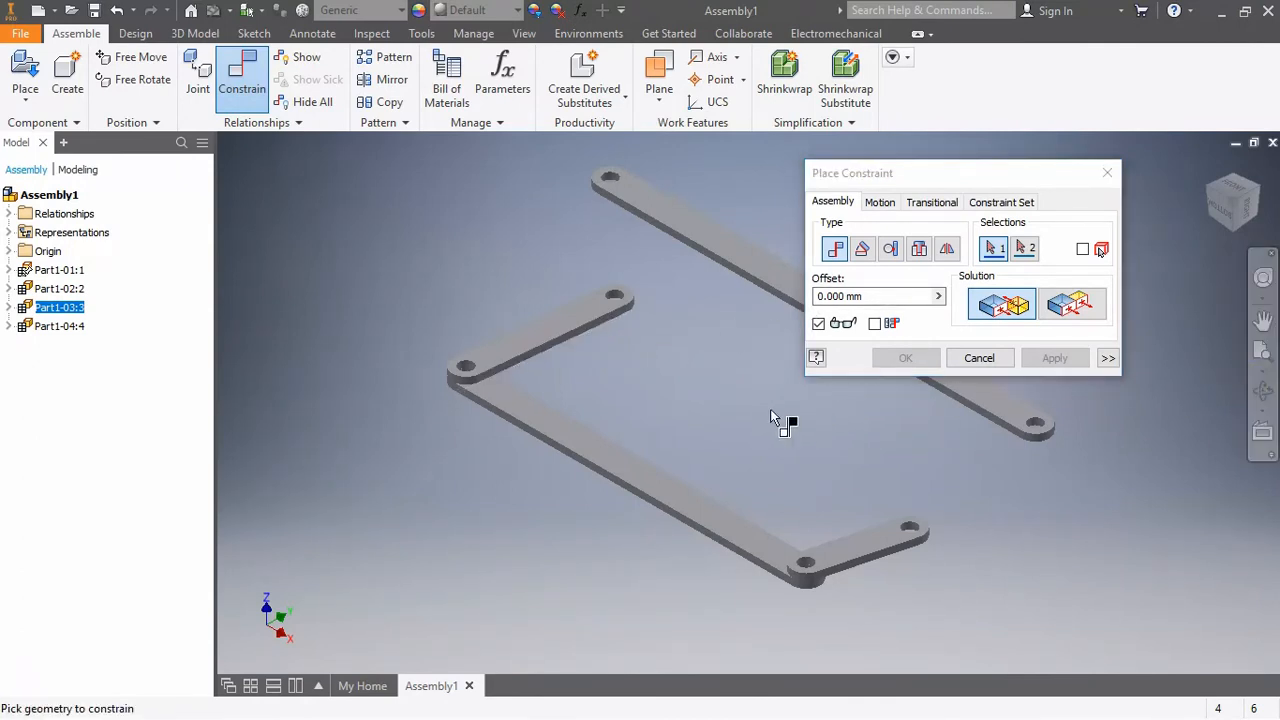
left_click(707, 237)
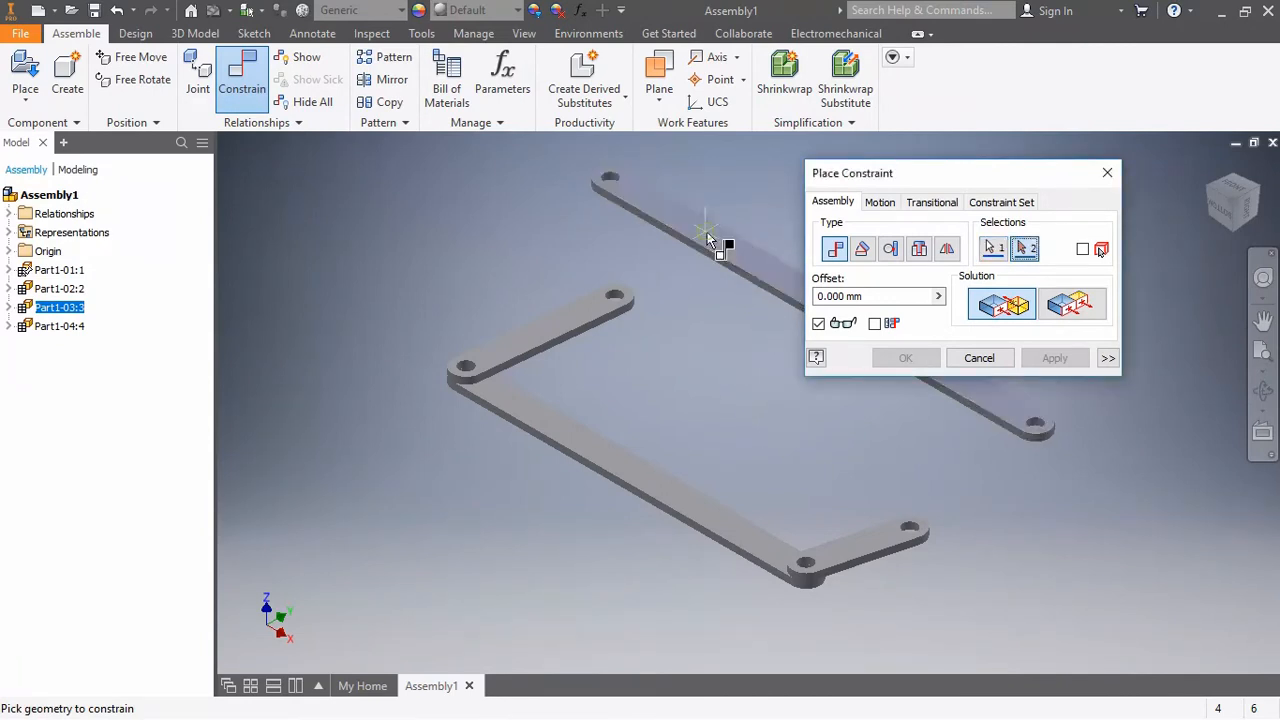
left_click(586, 320)
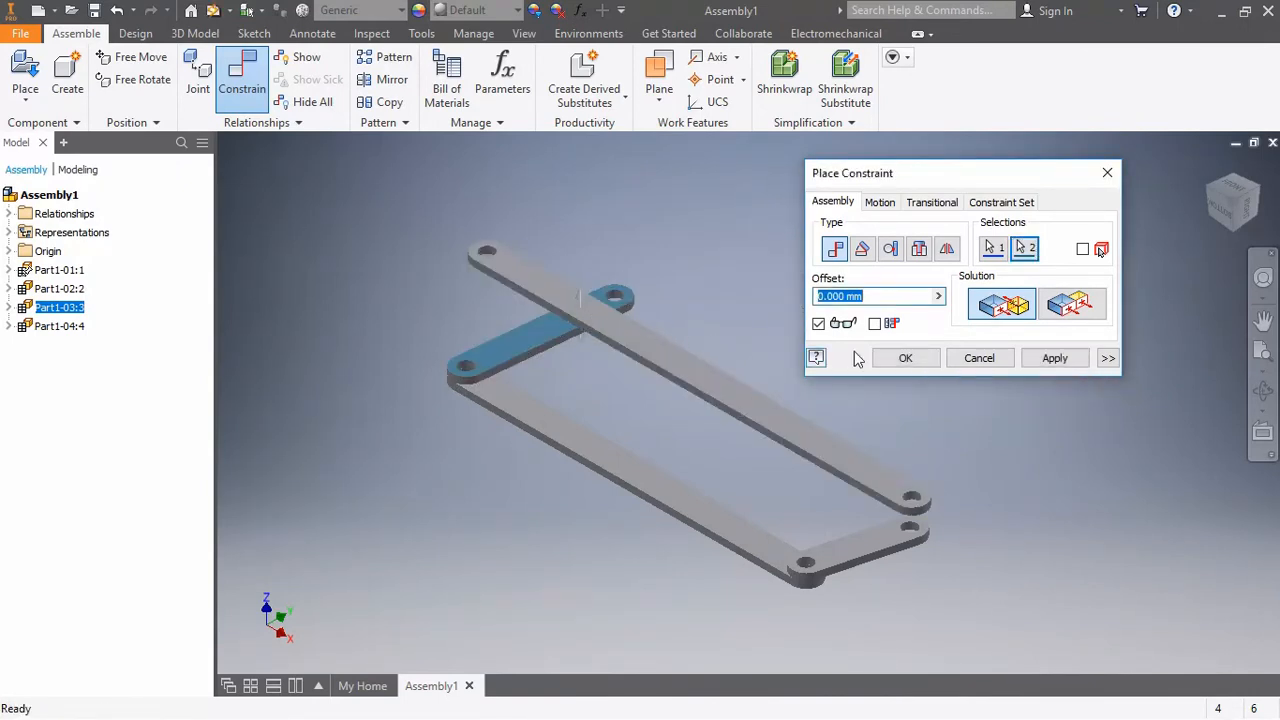
left_click(1055, 358)
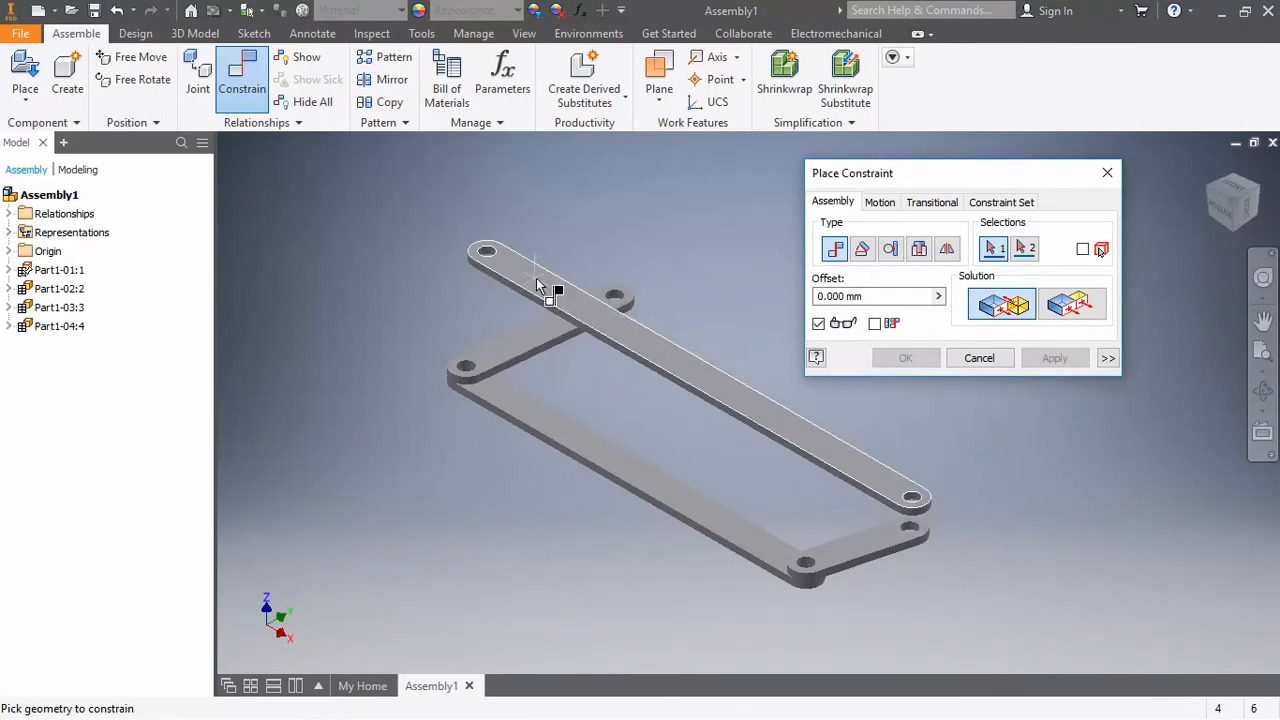
Step: Mate the axis of Part1-04's rear end hole to the axis of Part1-03's free end hole with 0 mm offset
scroll(487, 253, "up", 3)
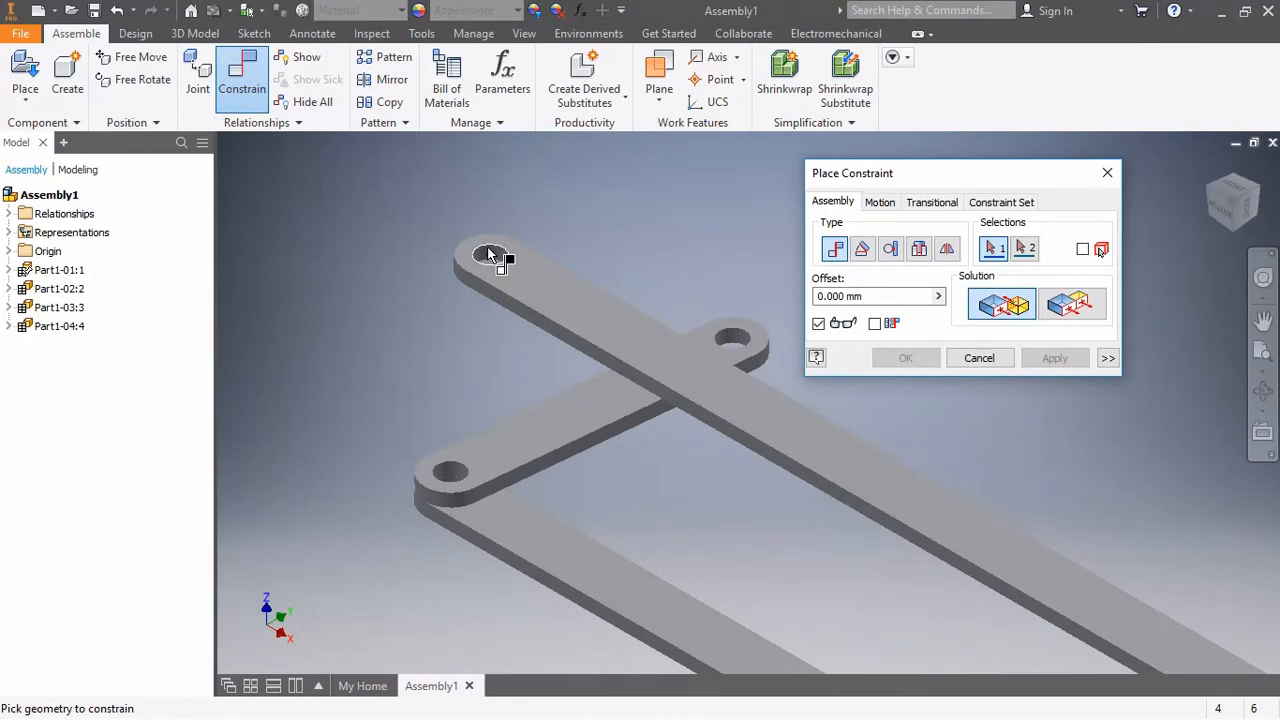
scroll(487, 253, "up", 4)
left_click(510, 277)
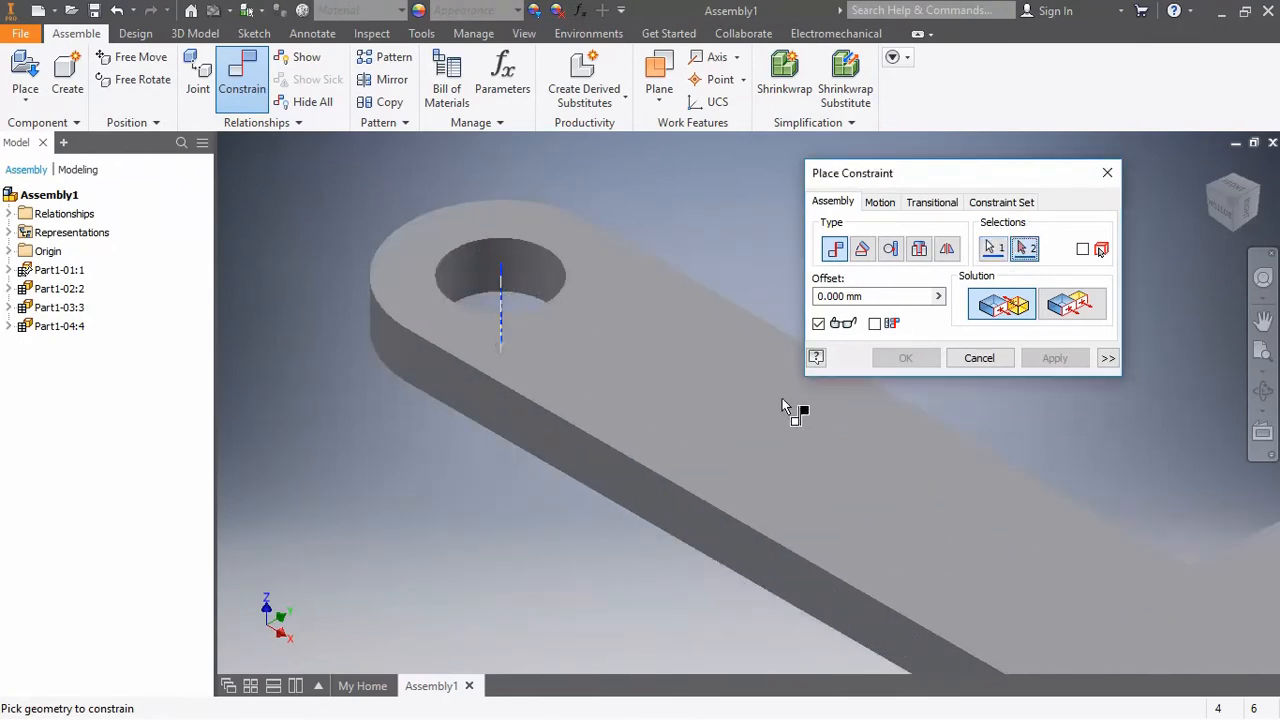
scroll(782, 400, "down", 3)
scroll(985, 455, "up", 3)
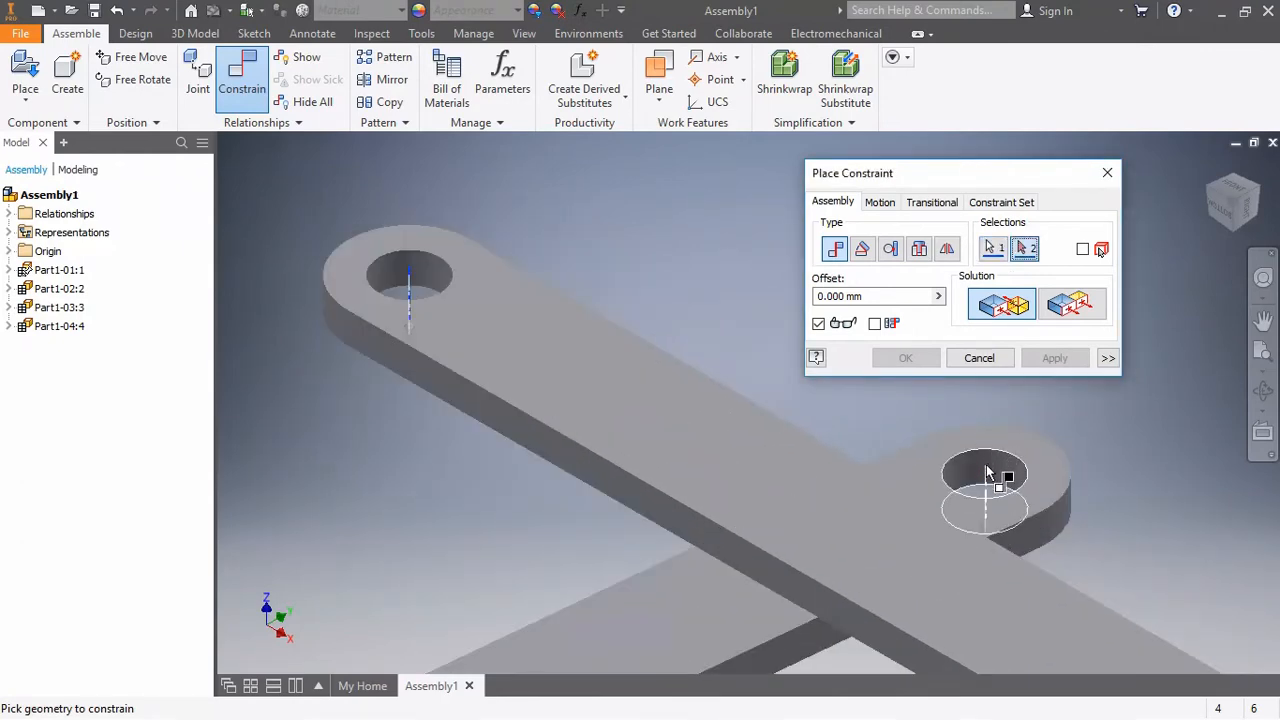
left_click(987, 473)
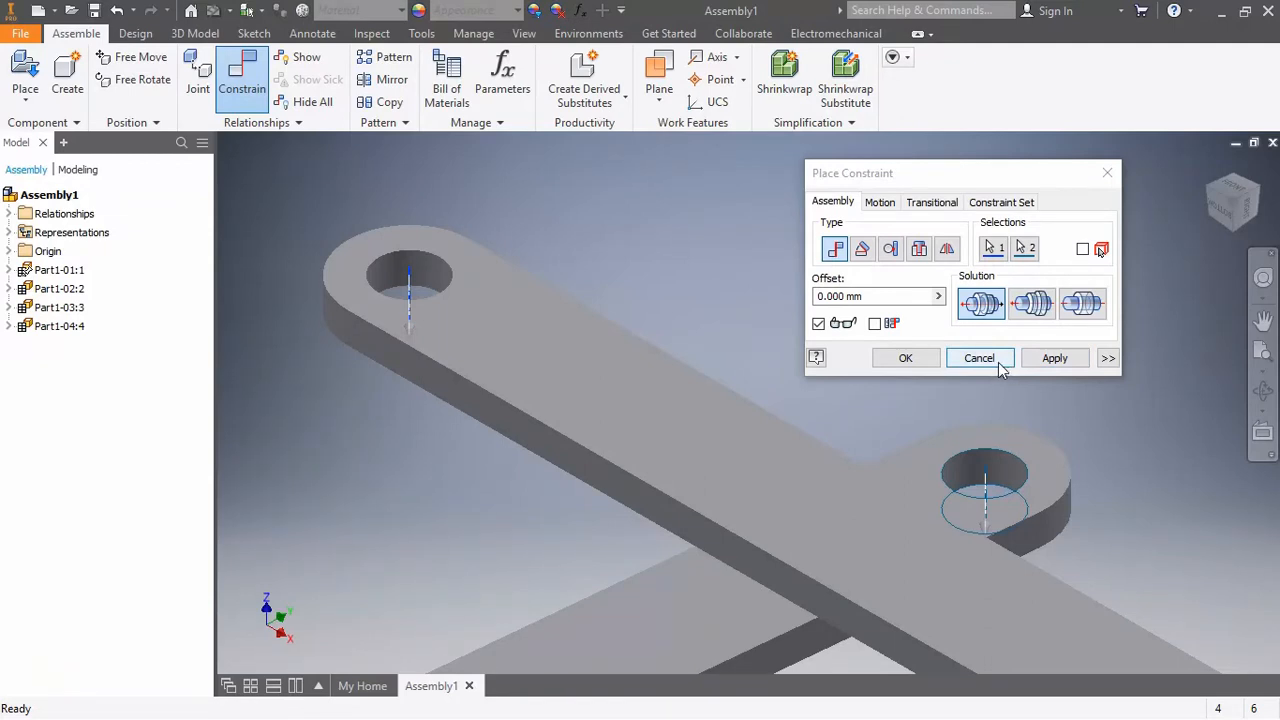
left_click(1031, 303)
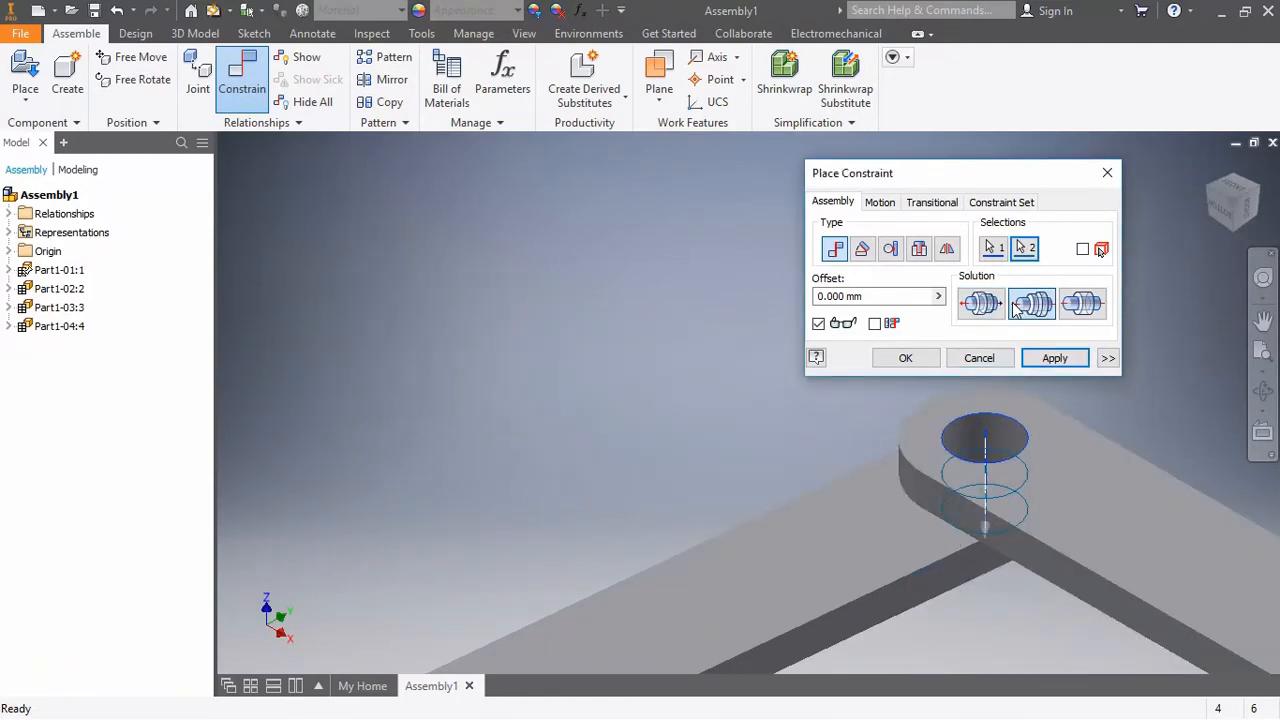
left_click(1052, 359)
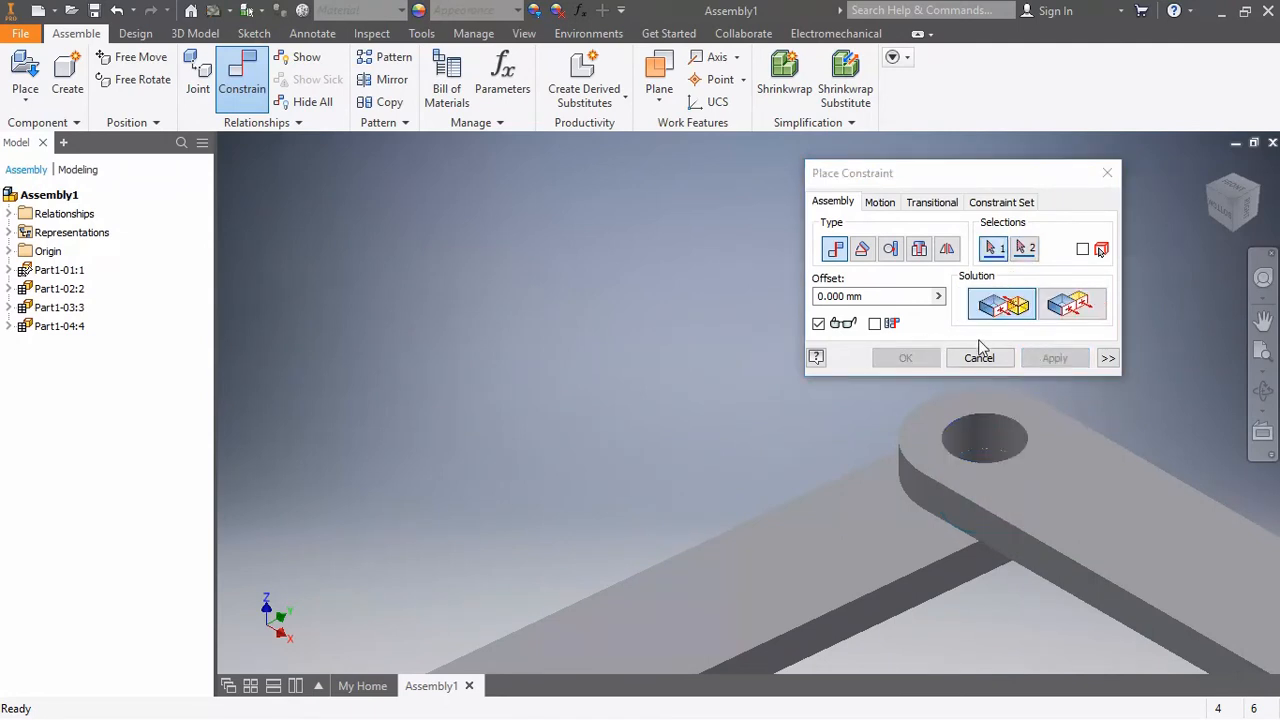
Step: Mate the axis of Part1-04's front end hole to the axis of Part1-02's free end hole with 0 mm offset
key("F6")
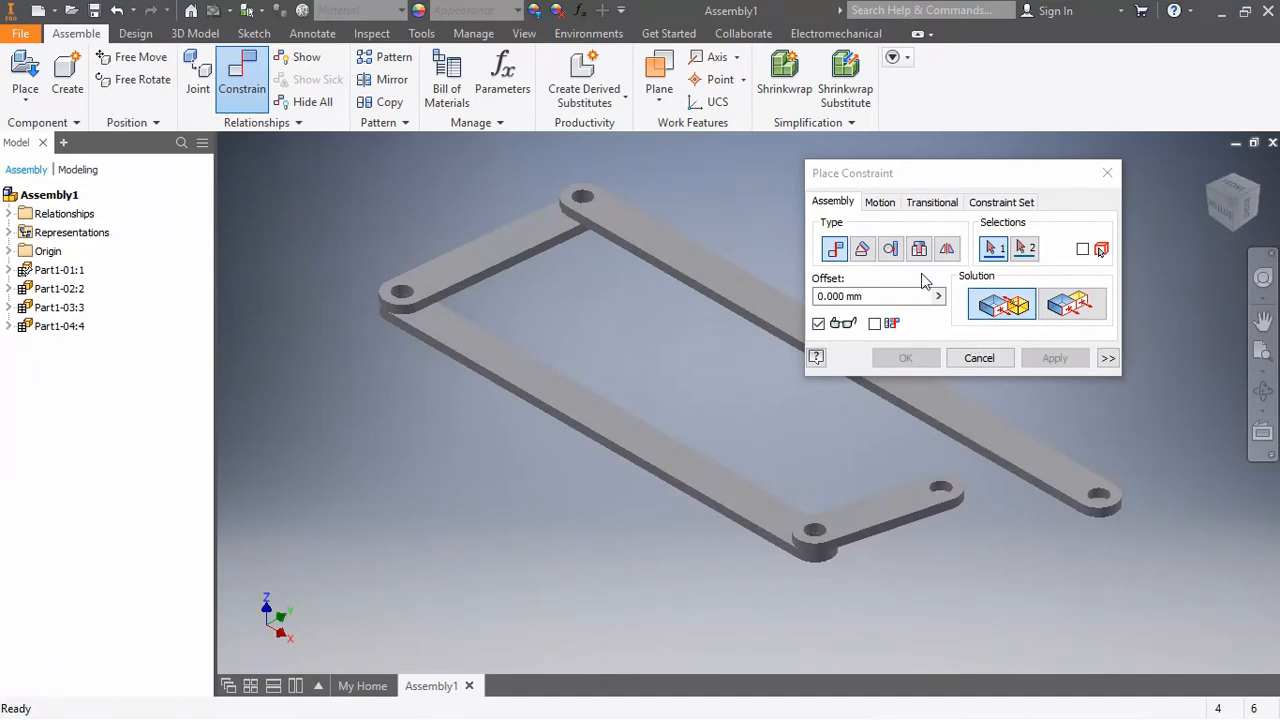
scroll(1100, 488, "up", 4)
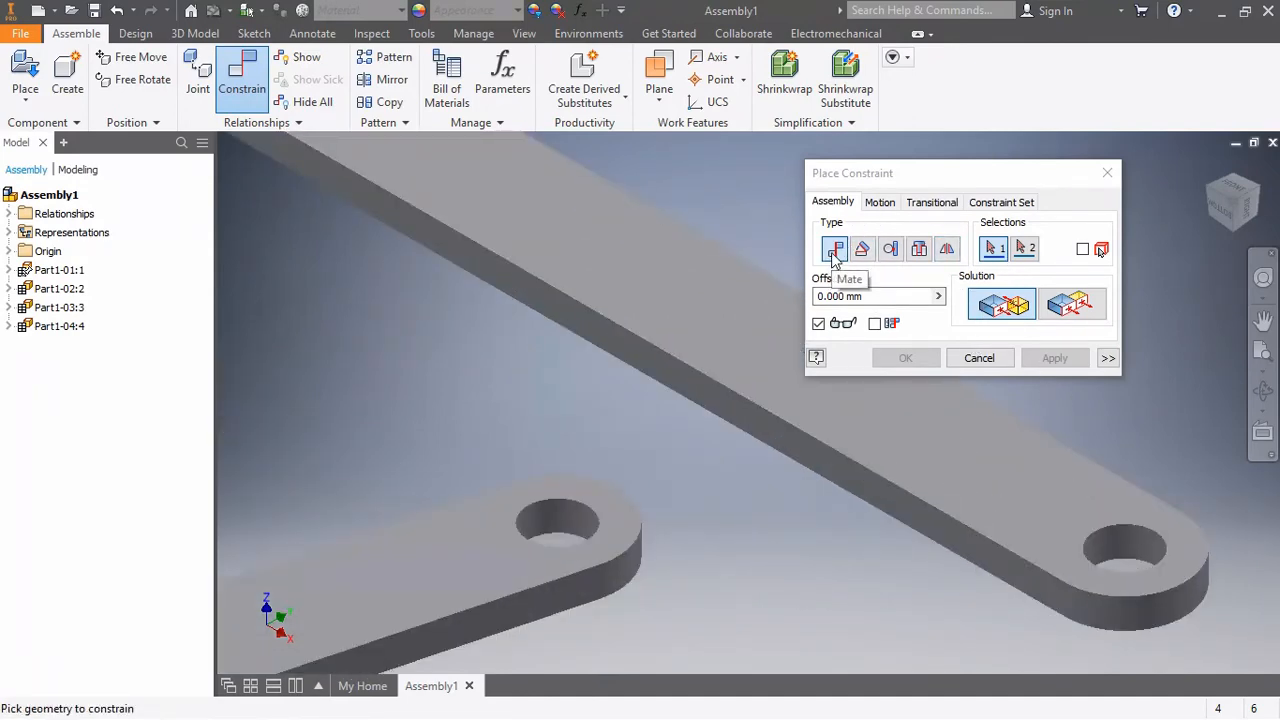
left_click(1127, 548)
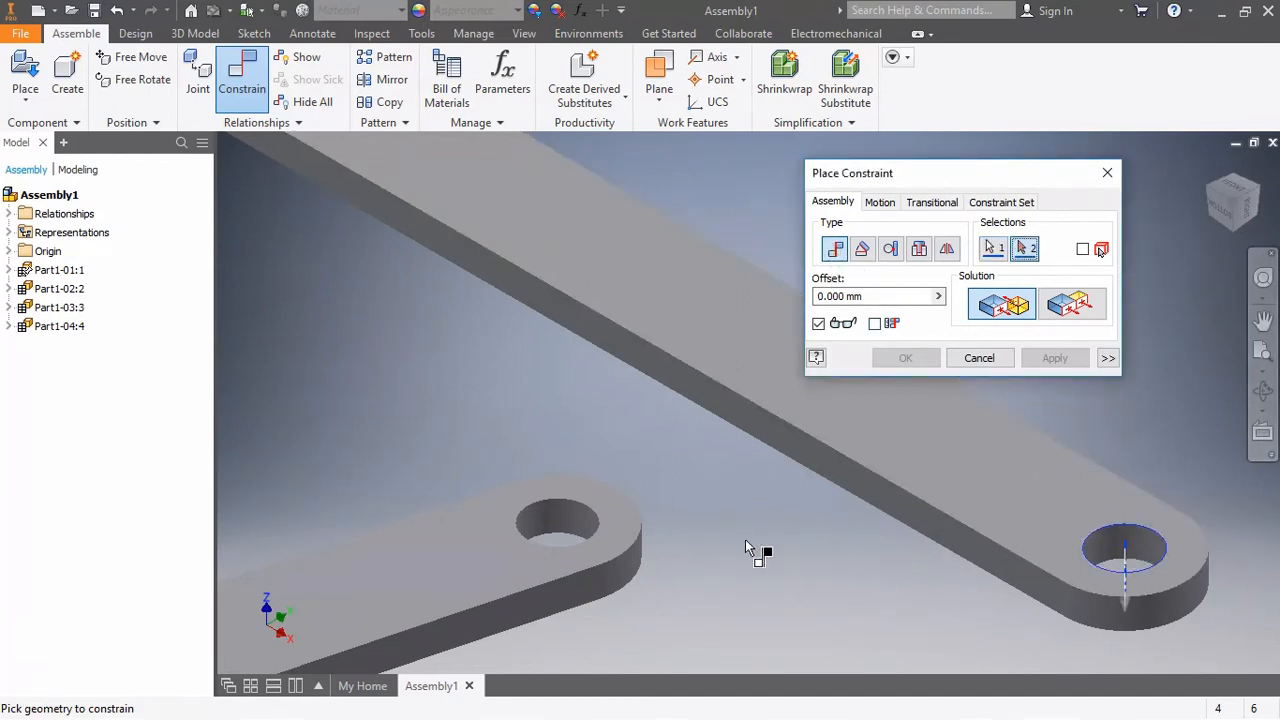
left_click(571, 521)
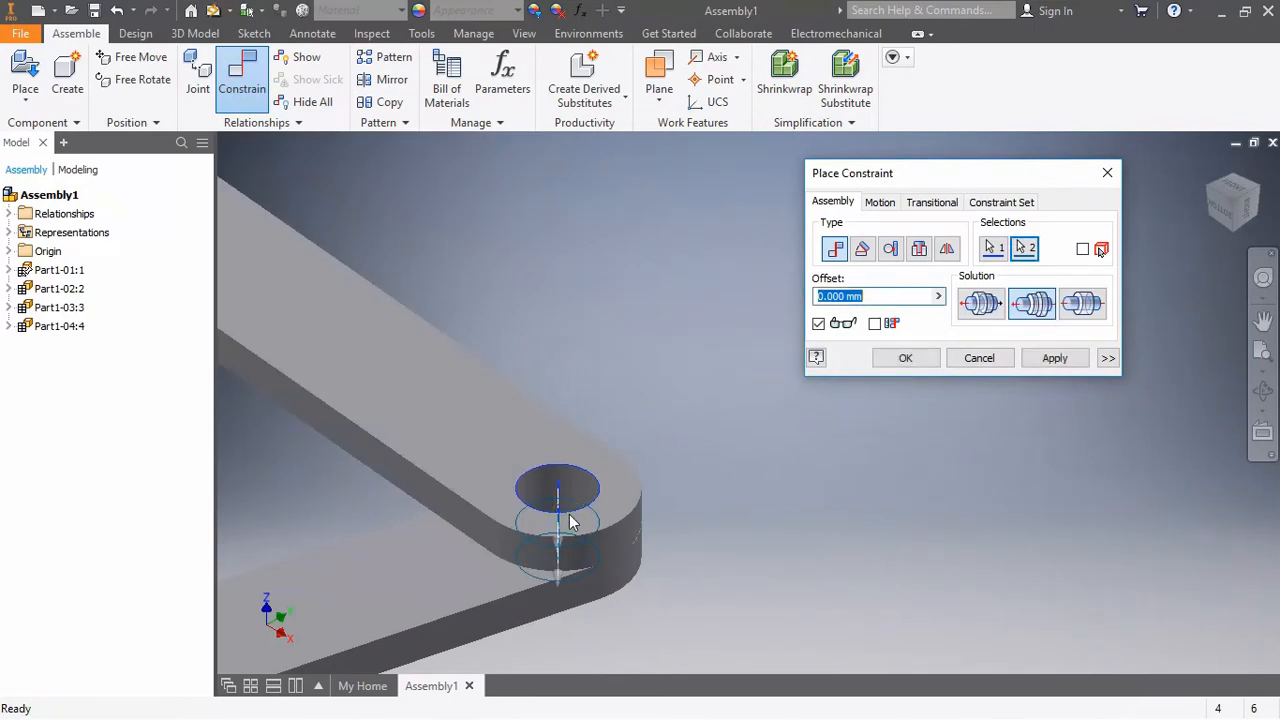
left_click(1055, 358)
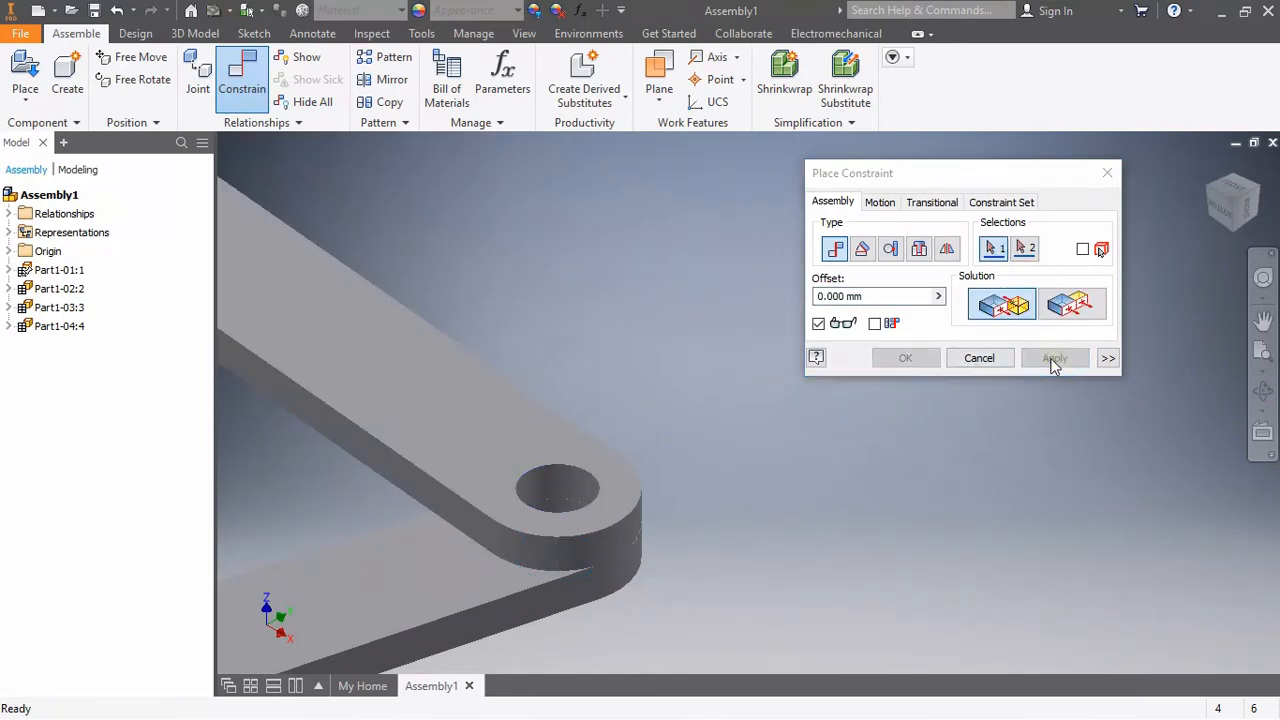
left_click(979, 359)
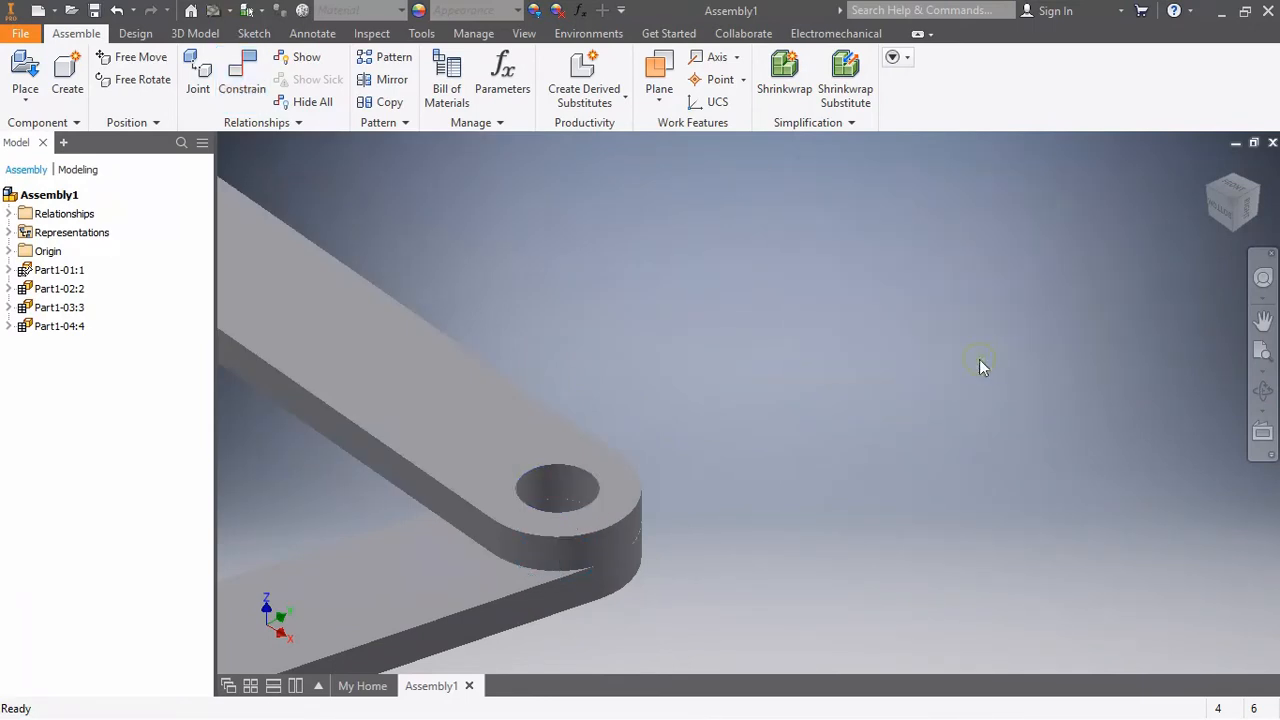
Step: Swing Part1-02 and Part1-04 to test how the closed four-link chain moves
key("Home")
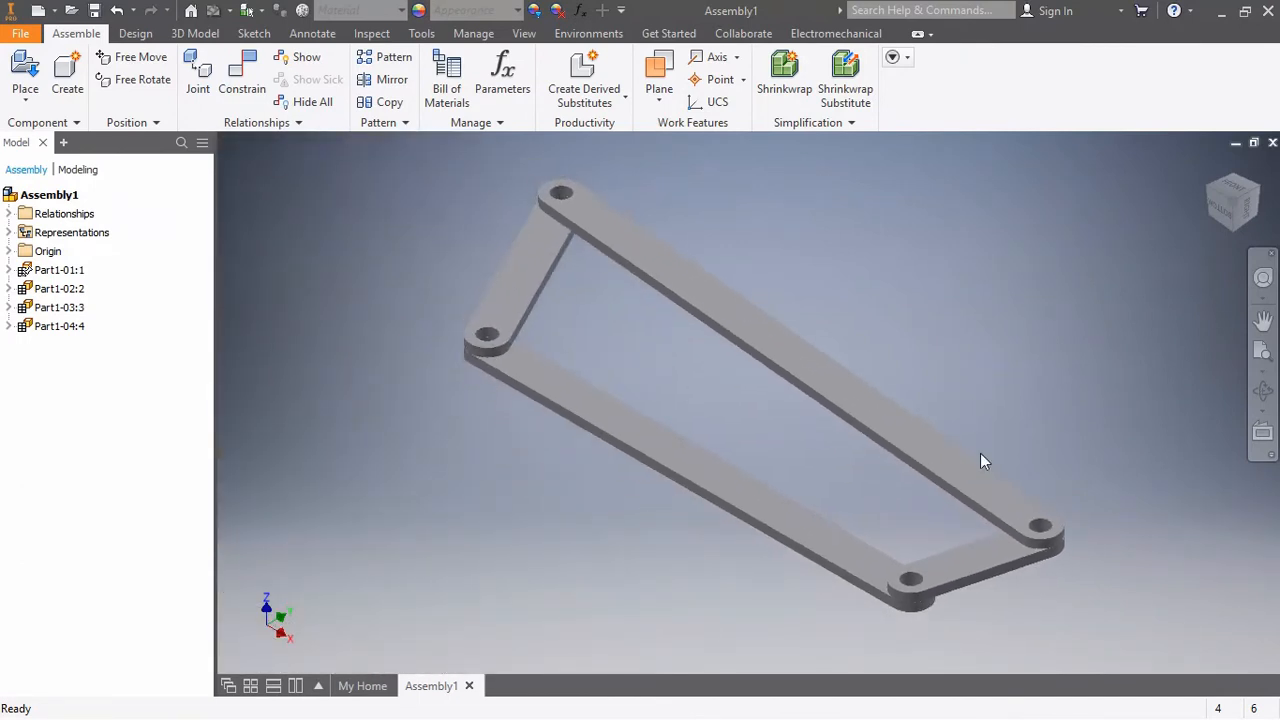
left_click_drag(1017, 557, 828, 569)
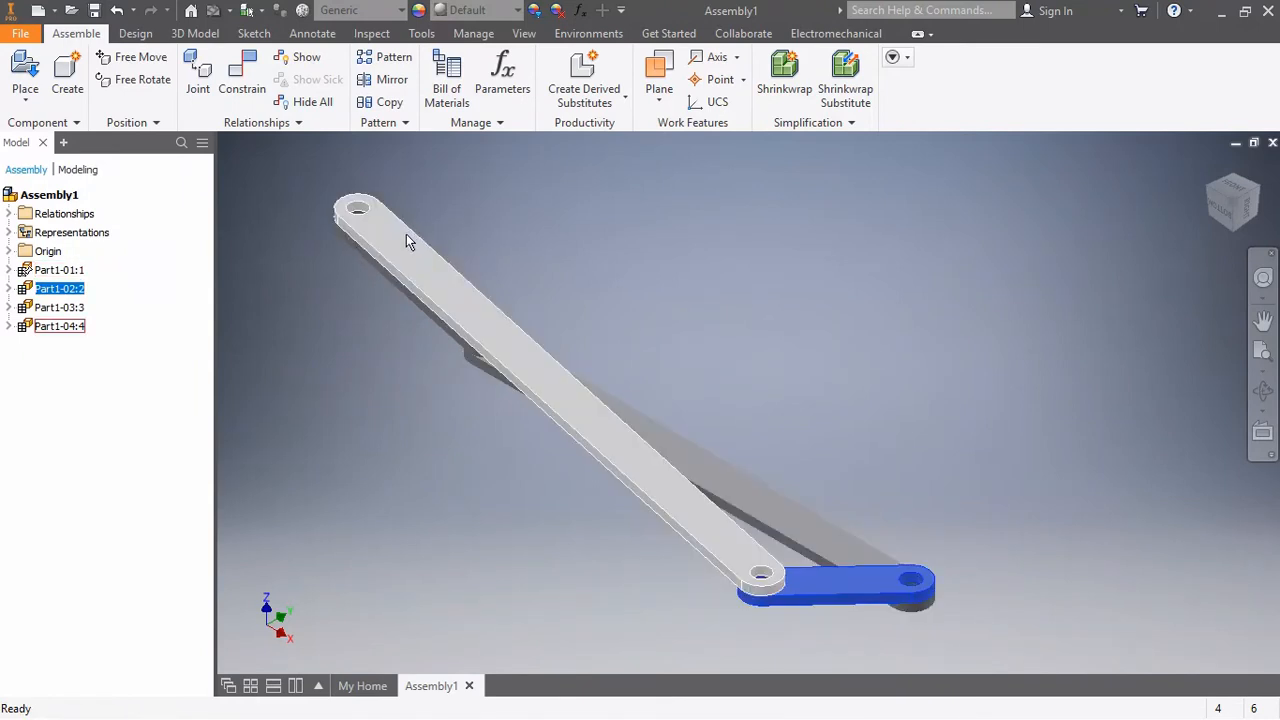
left_click_drag(406, 241, 490, 316)
left_click(397, 388)
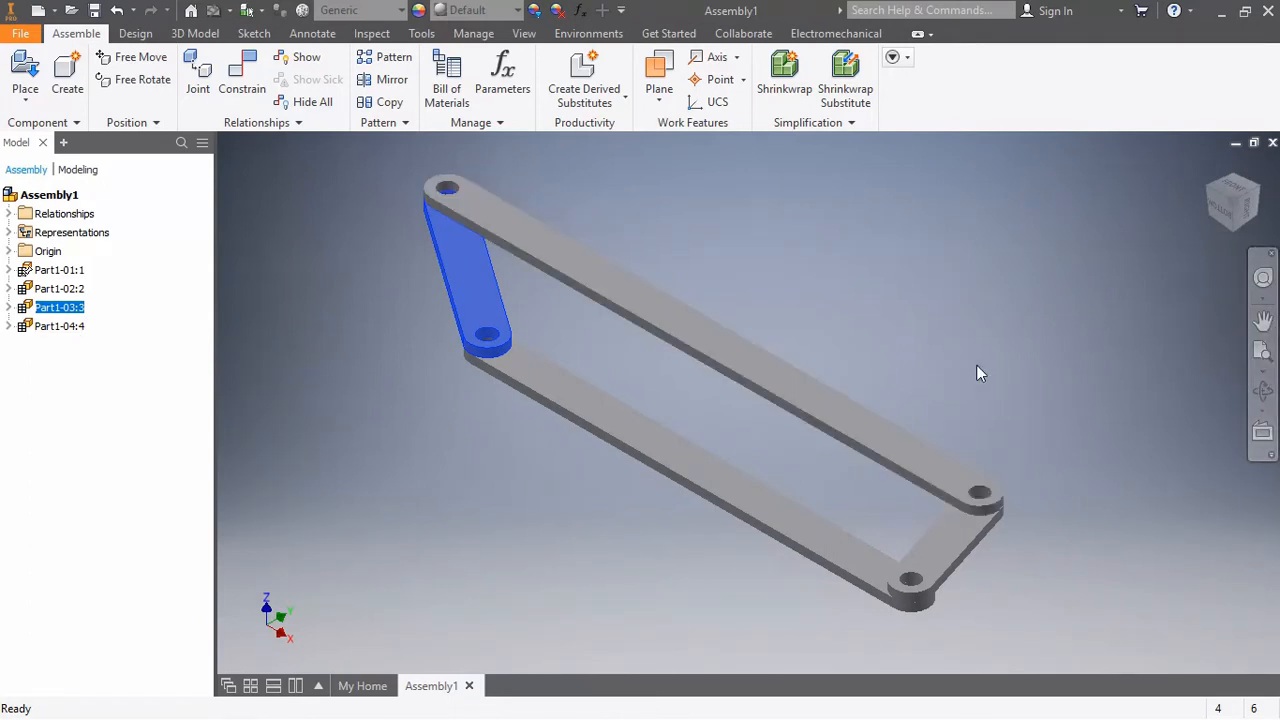
left_click(802, 337)
left_click(850, 415)
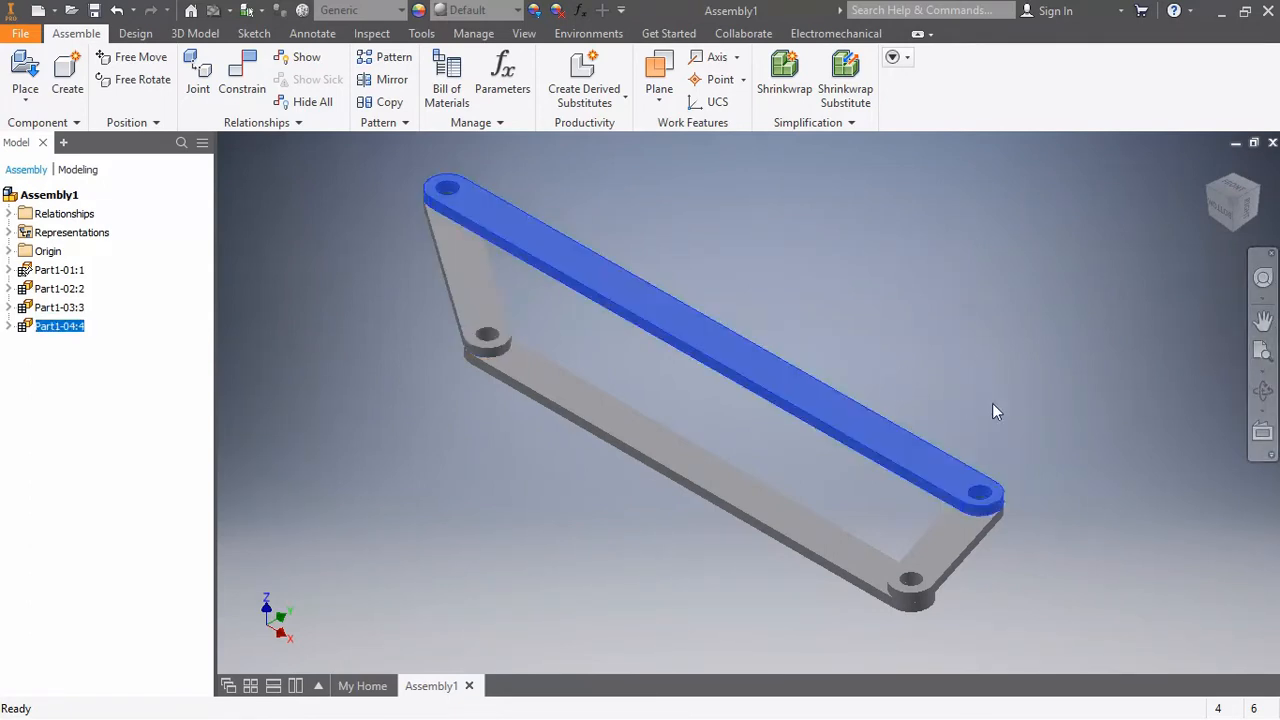
Step: Examine the linkage from its back side and swing Part1-04 and Part1-02 through several positions to check the motion
left_click(1262, 392)
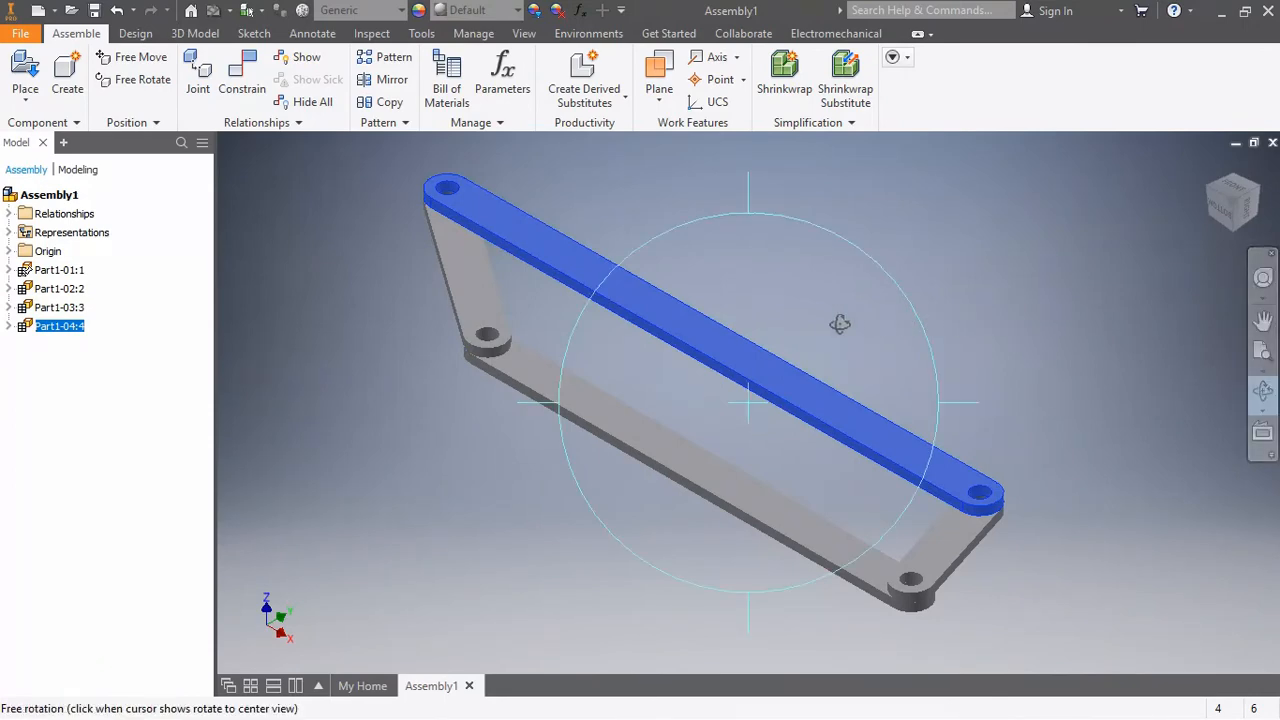
left_click_drag(808, 300, 633, 152)
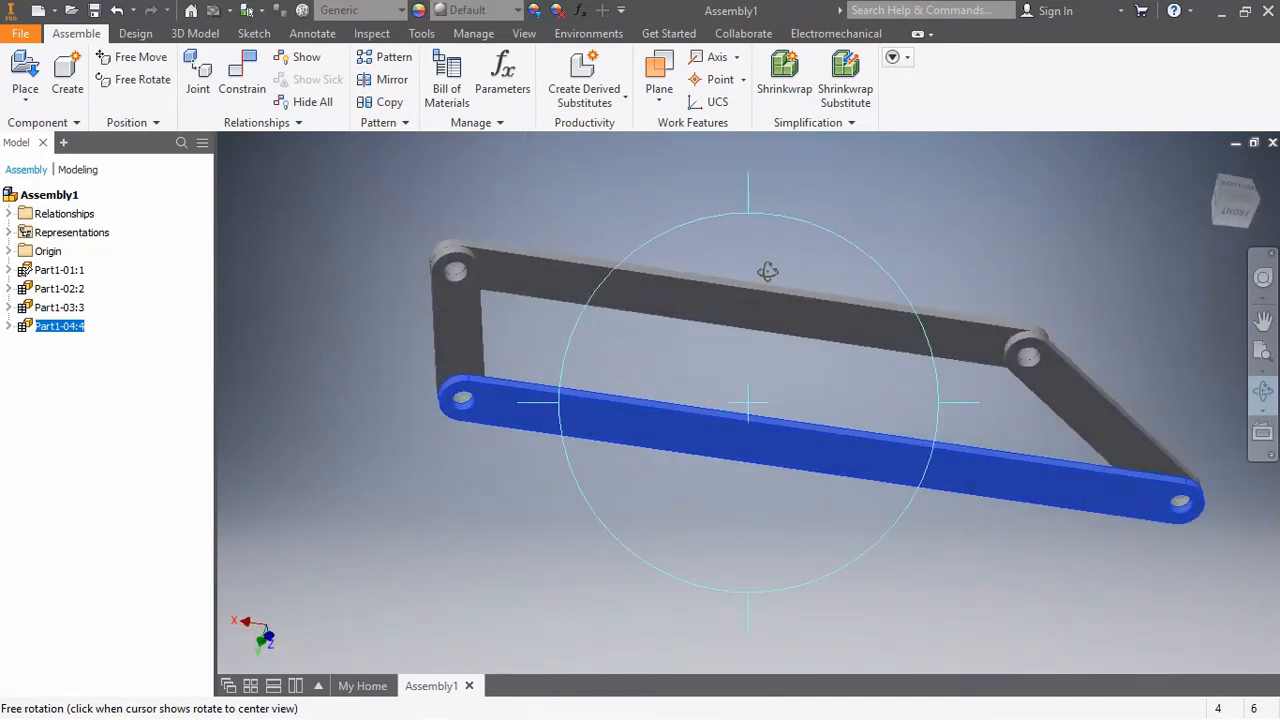
left_click_drag(762, 297, 754, 469)
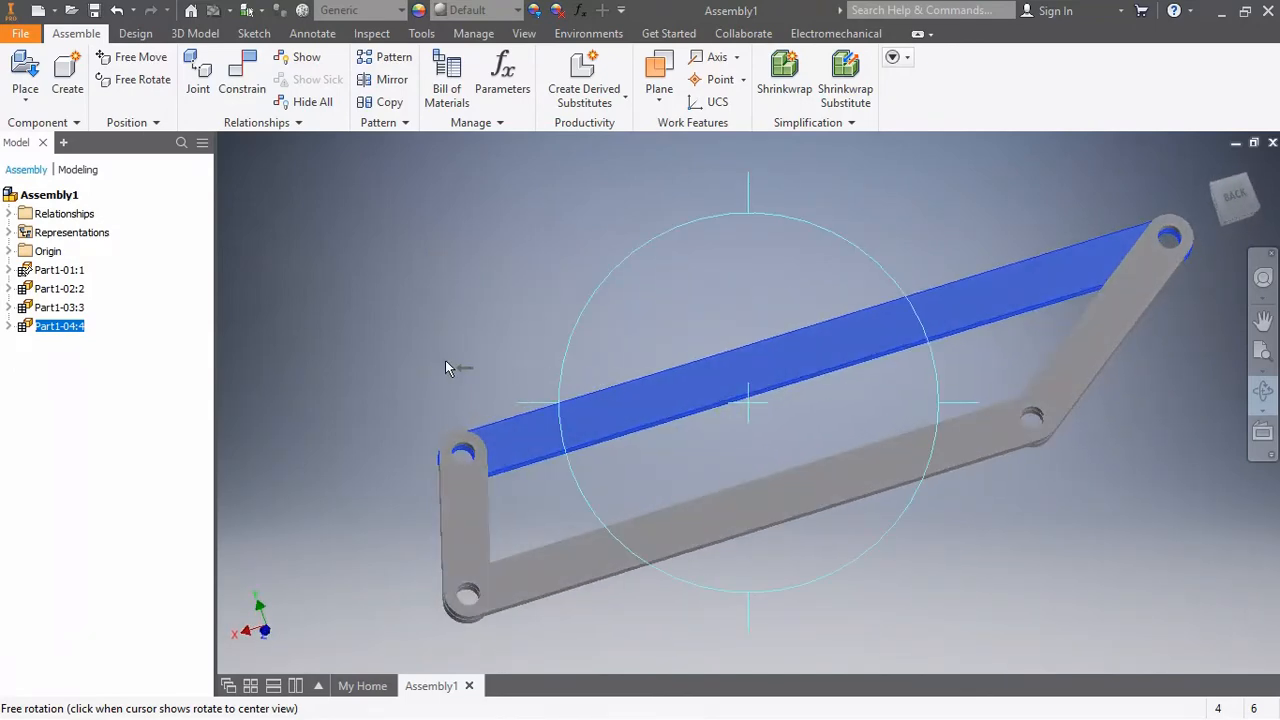
key("Escape")
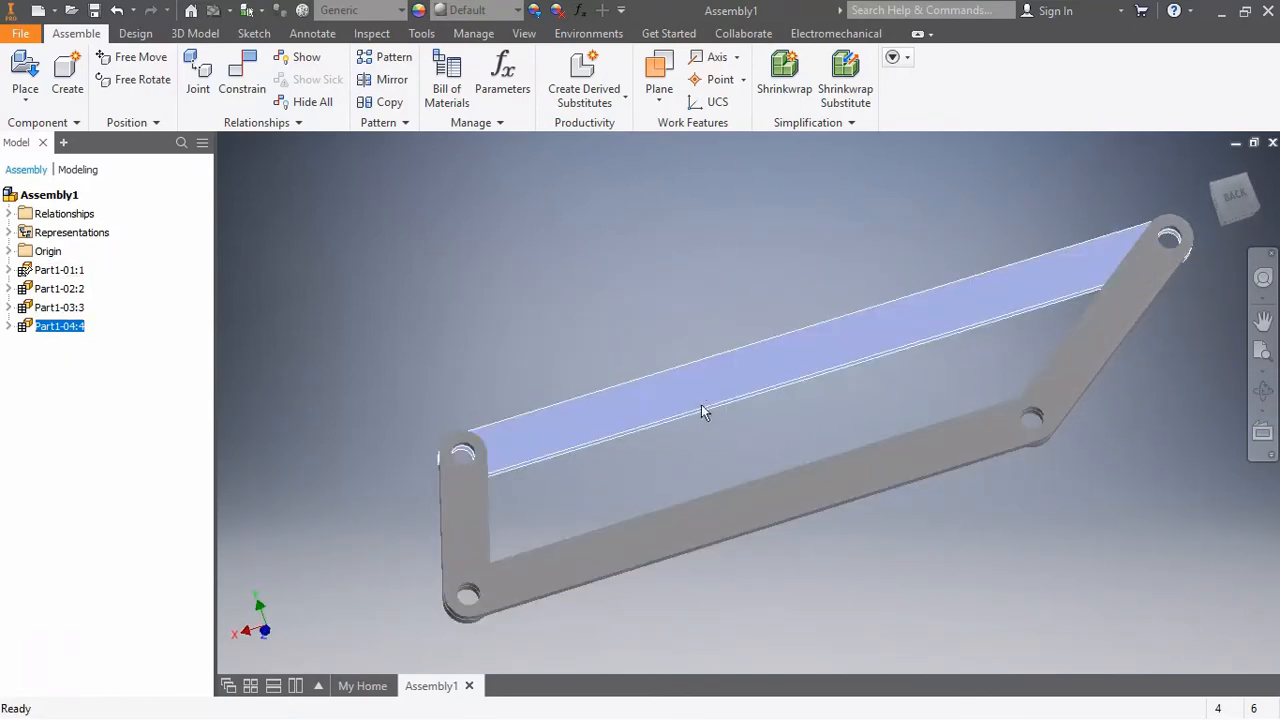
left_click_drag(700, 384, 570, 370)
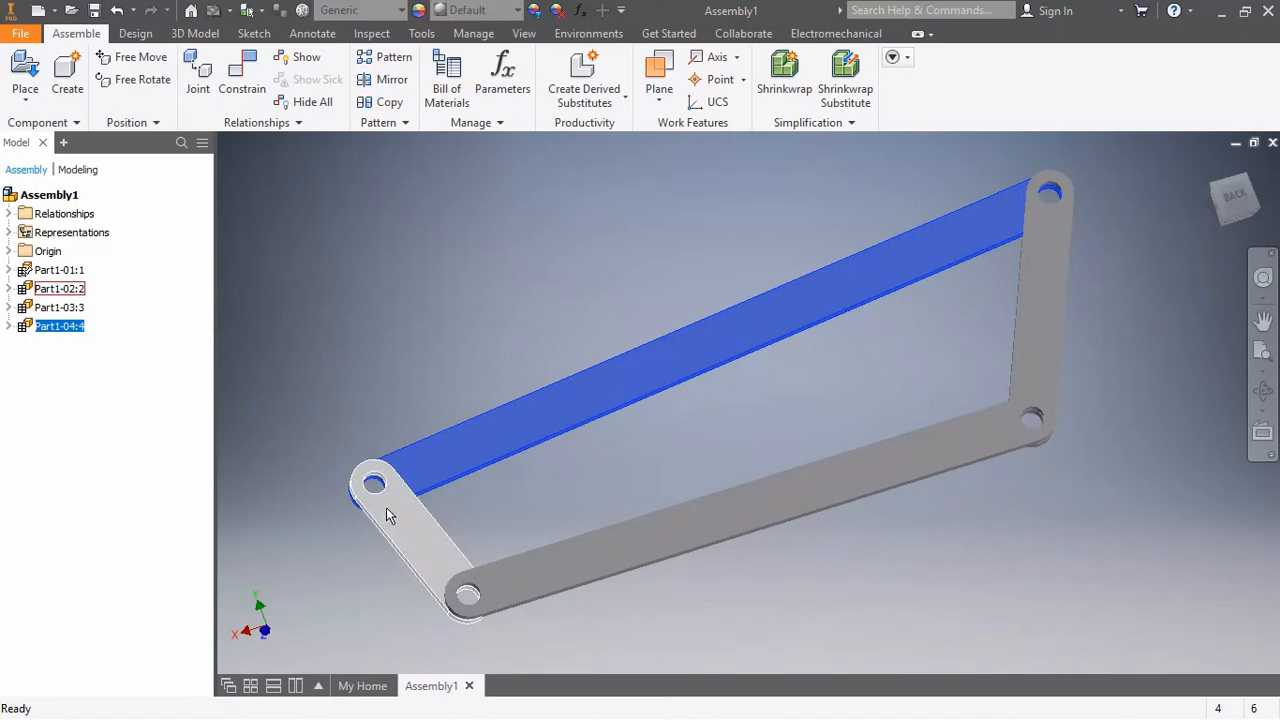
left_click_drag(389, 515, 566, 598)
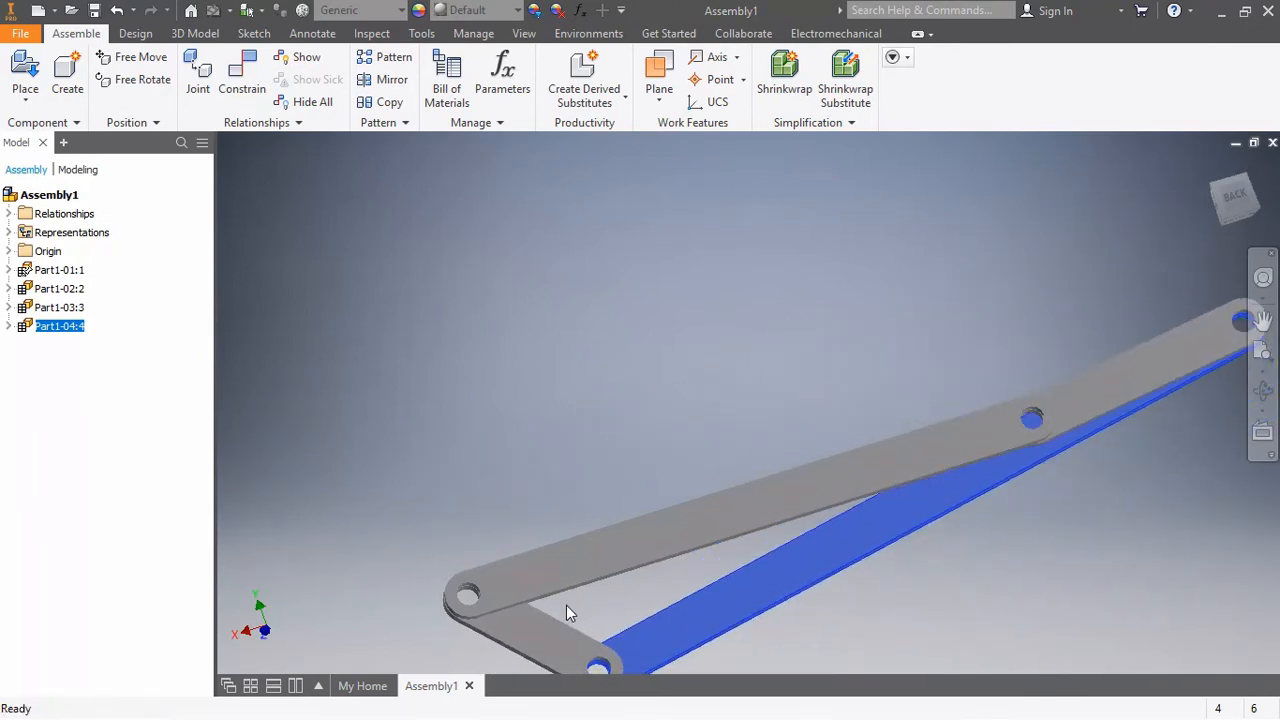
left_click(565, 652)
left_click_drag(565, 652, 525, 558)
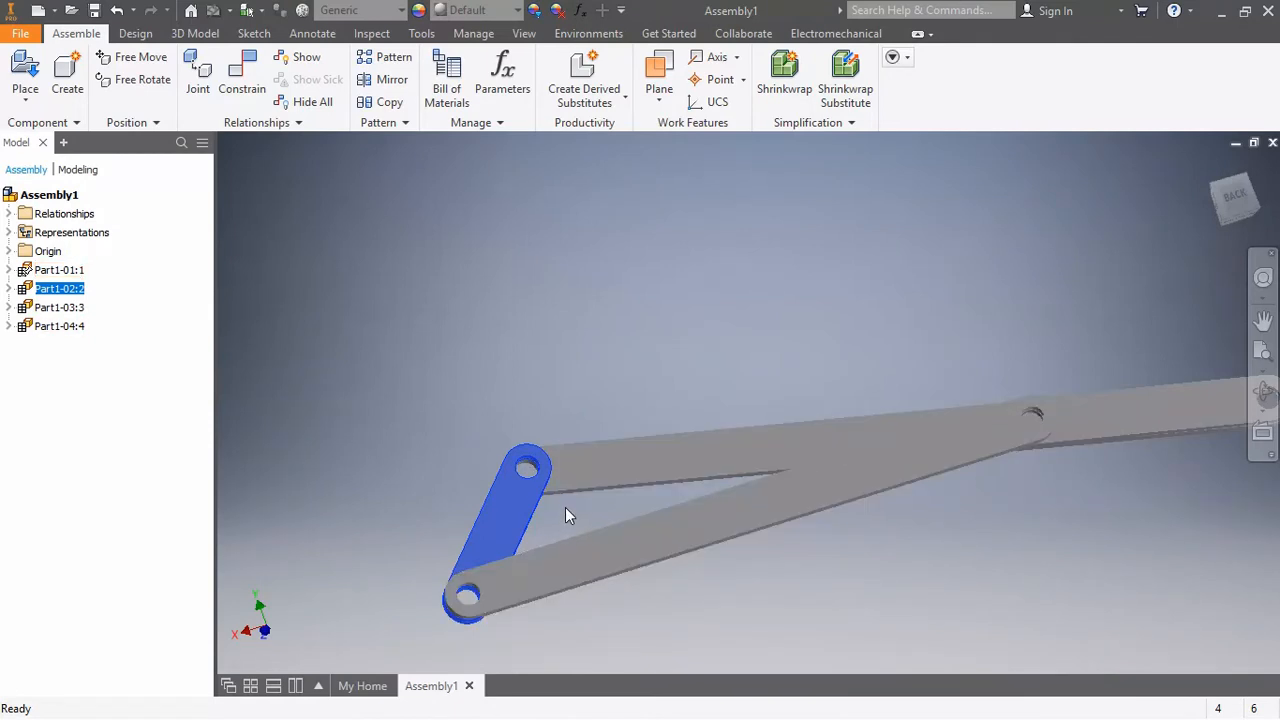
scroll(686, 440, "down", 3)
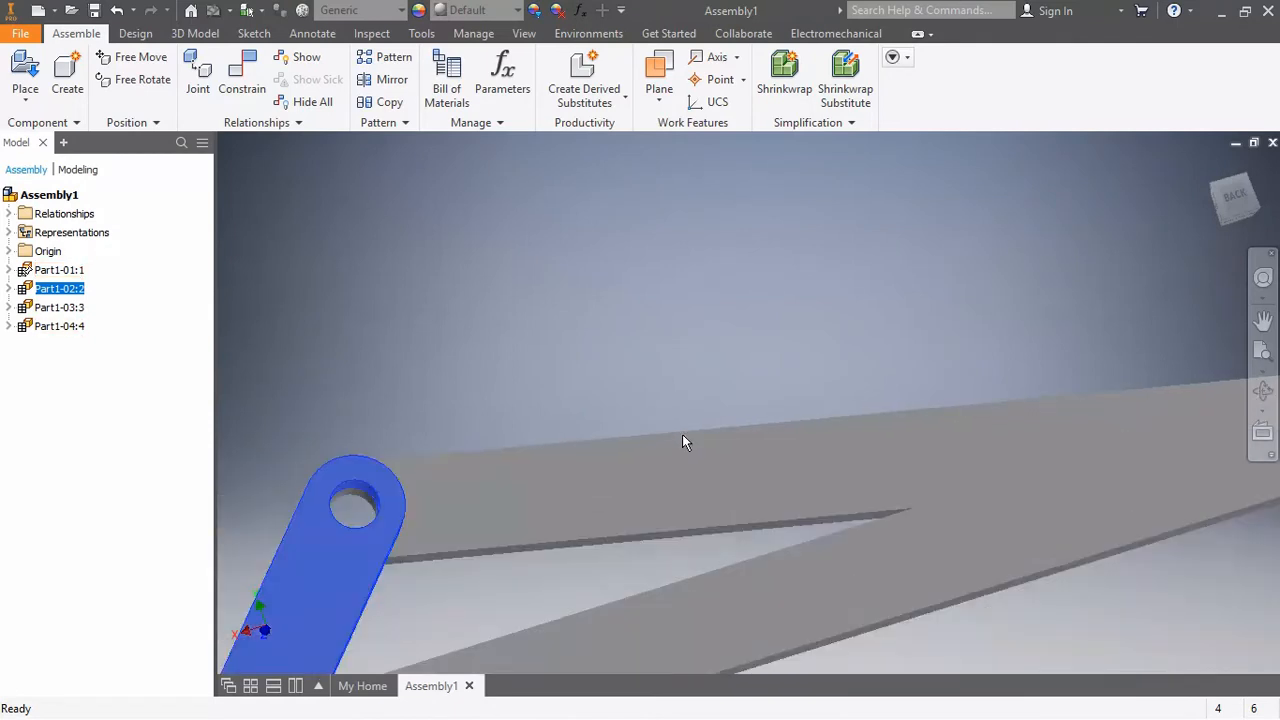
scroll(686, 440, "up", 5)
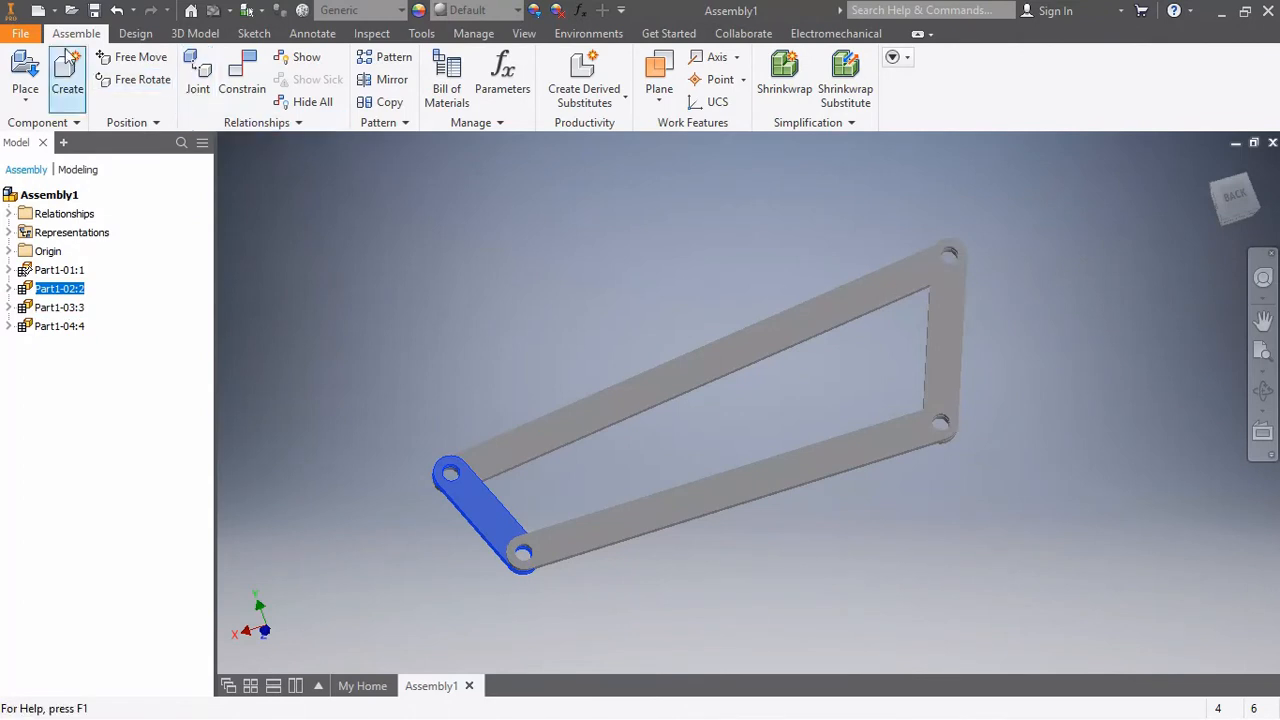
Step: Save the assembly as FourBarChain in the GPBhuj folder
key("ctrl+s")
type("FourB")
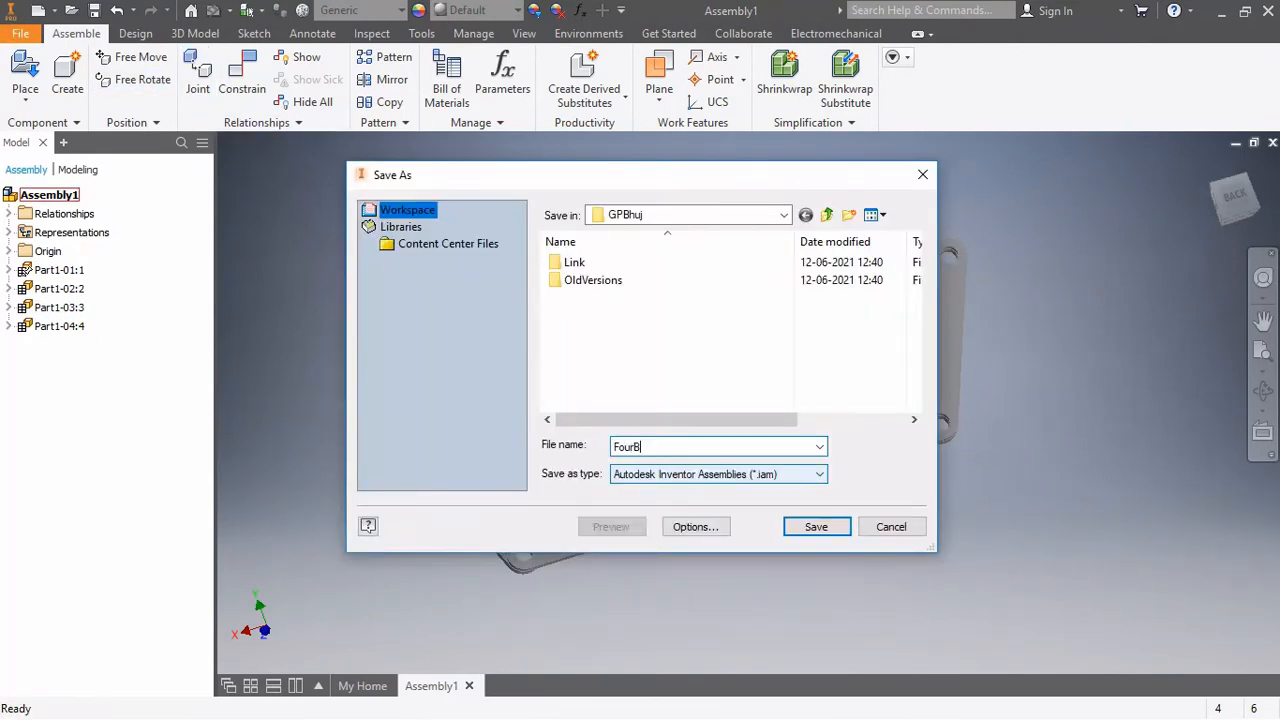
type("arChain")
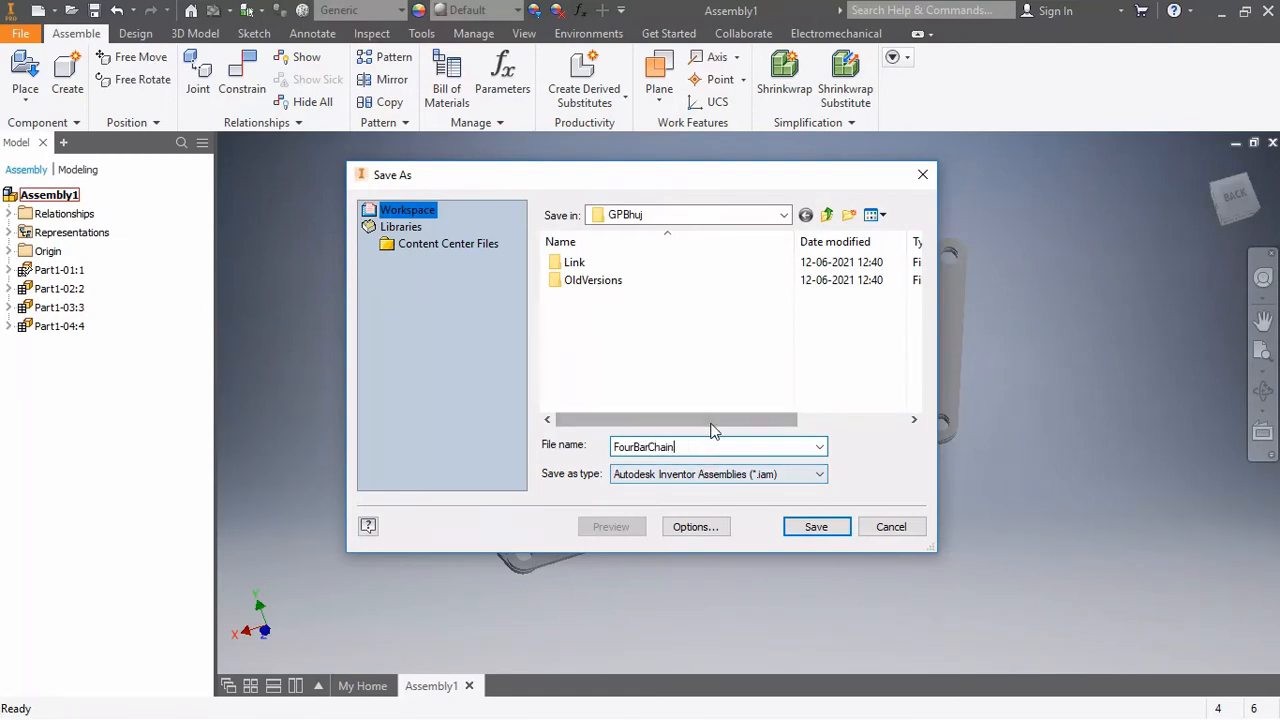
left_click(815, 527)
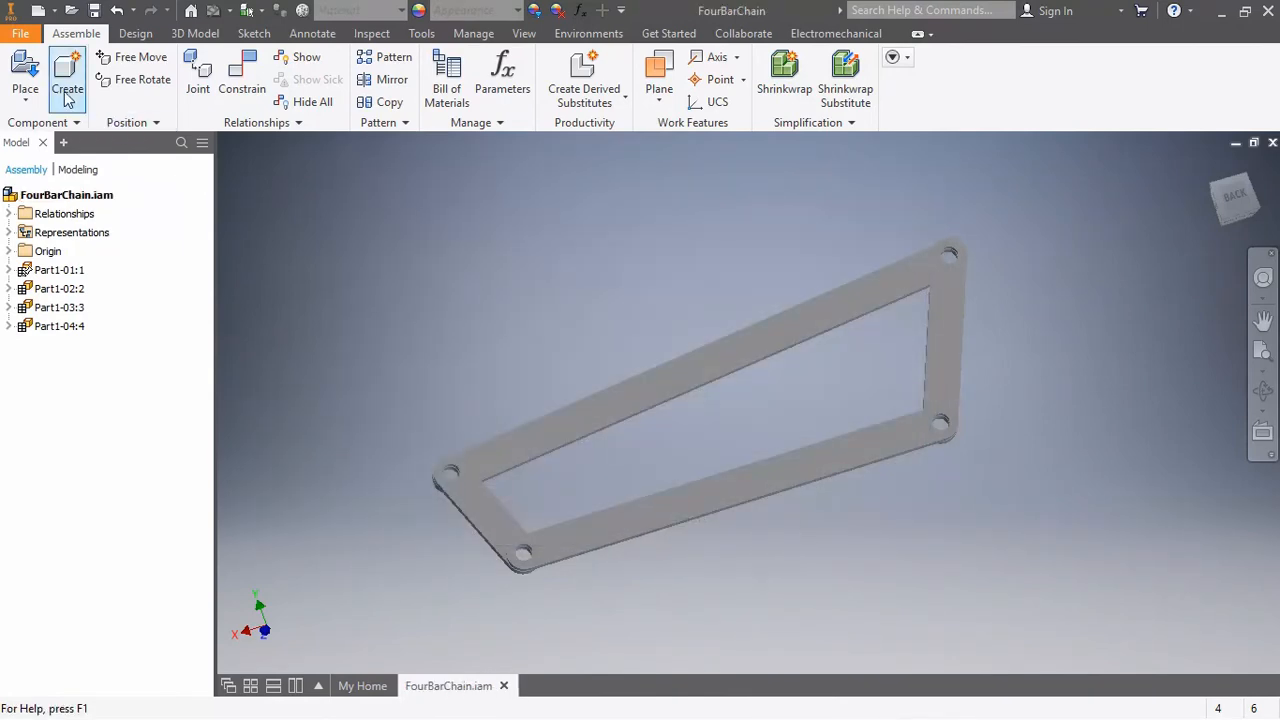
Step: Open the source part of Part1-04 from the assembly and reveal its origin geometry and the sketch under Extrusion1
left_click(58, 326)
right_click(66, 327)
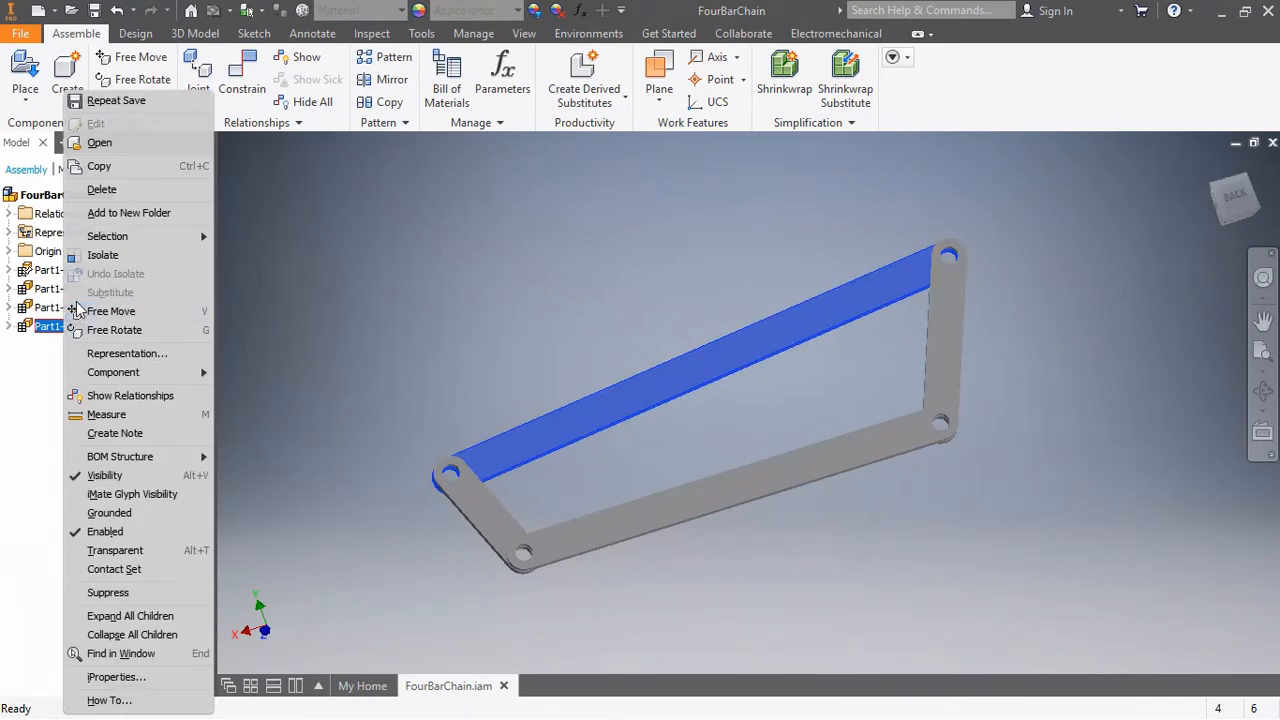
left_click(101, 146)
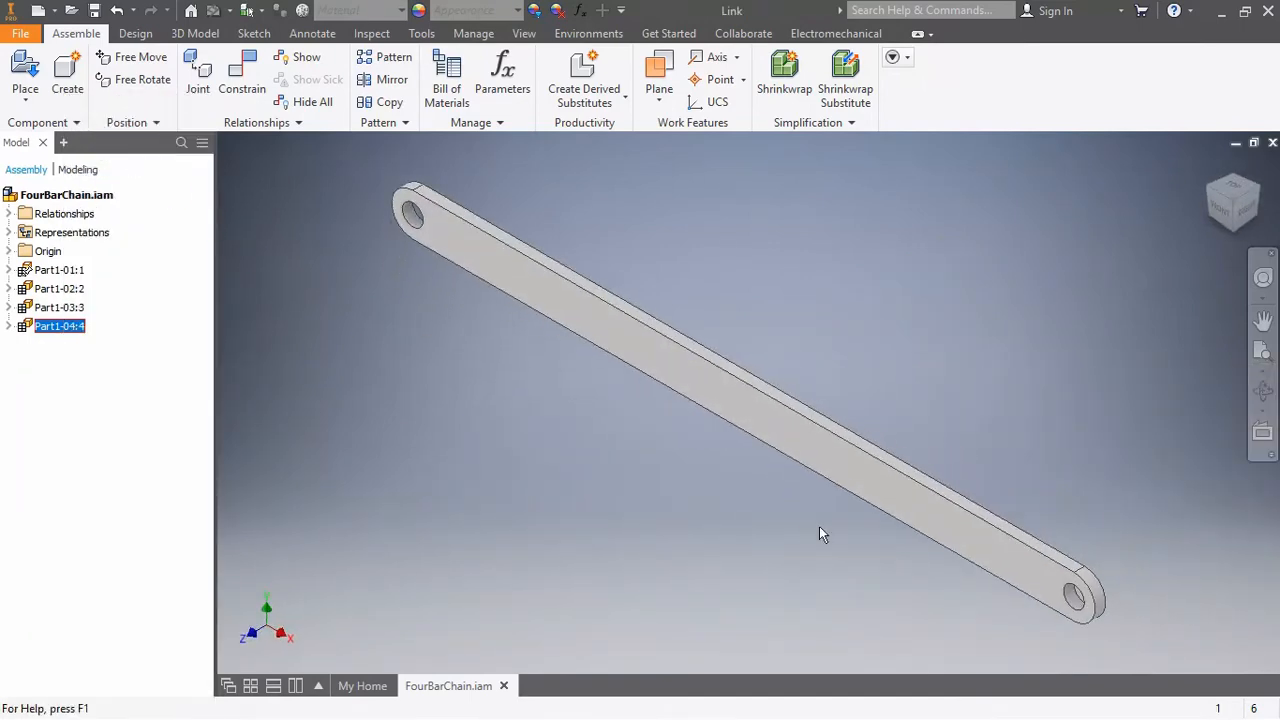
left_click(719, 395)
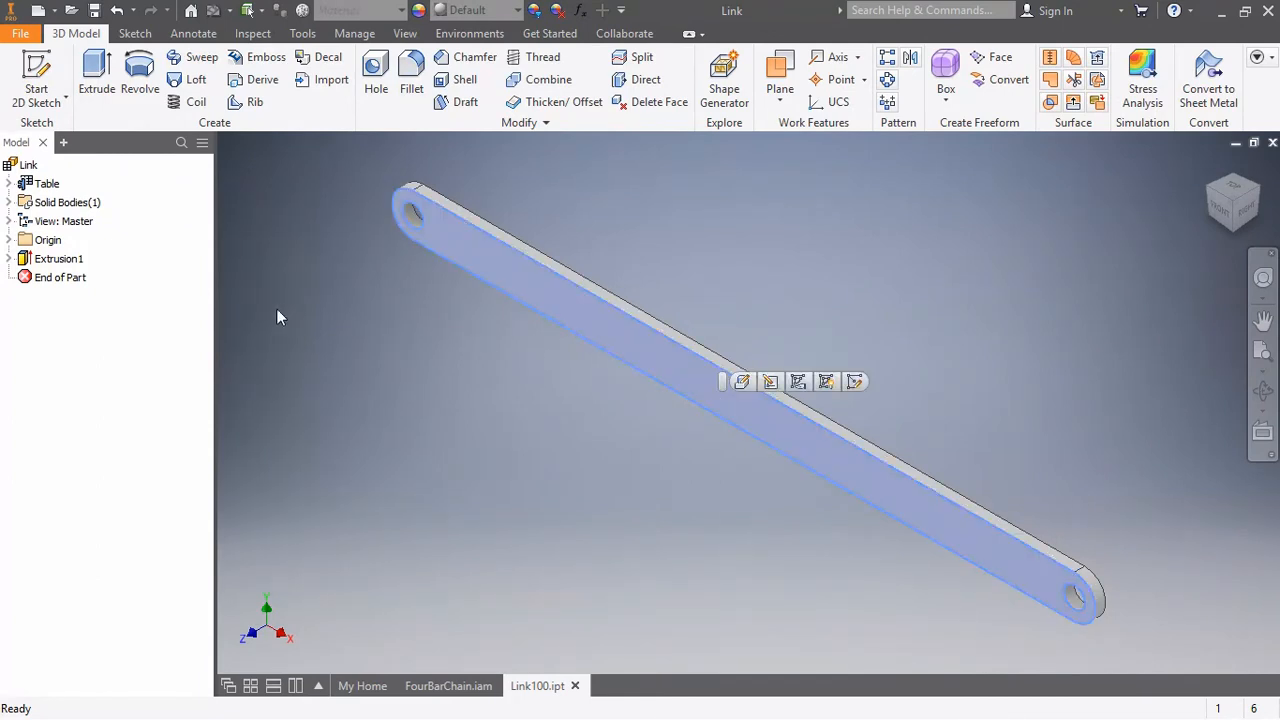
left_click(9, 240)
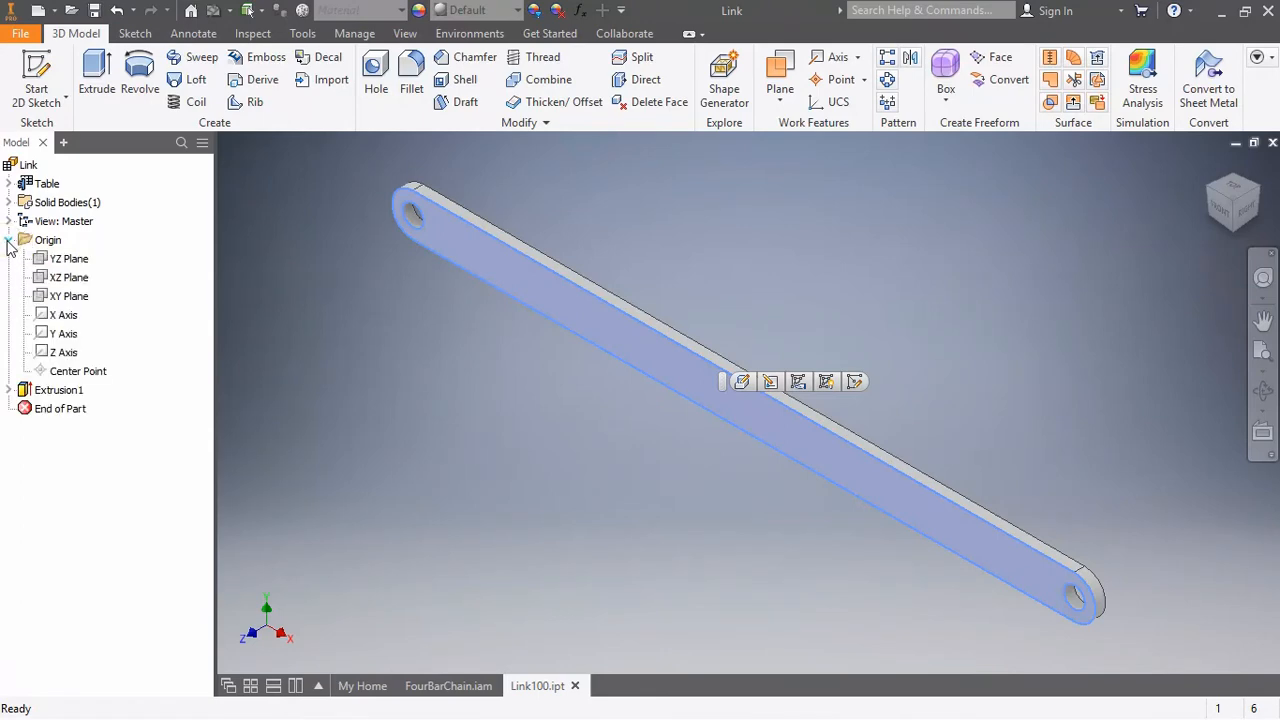
left_click(9, 390)
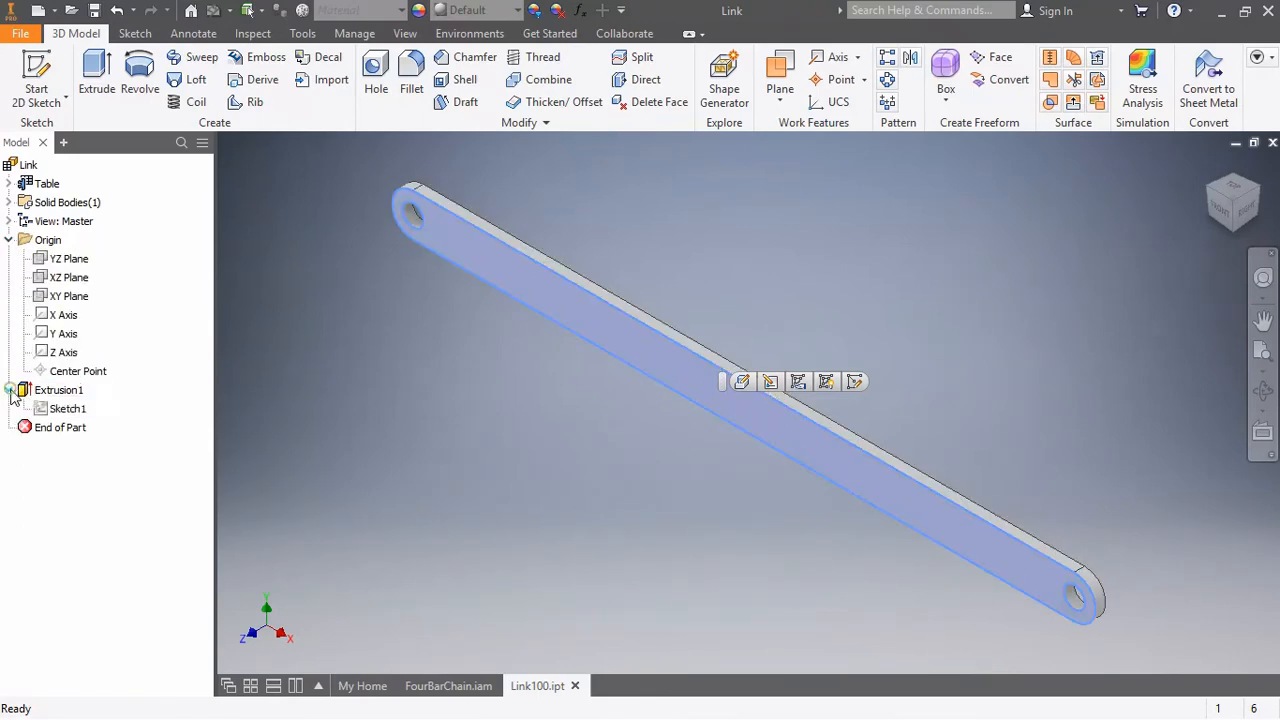
Step: Edit Sketch1 of the link, set the hole-to-hole link length to 135 mm, and finish the sketch
left_click(66, 408)
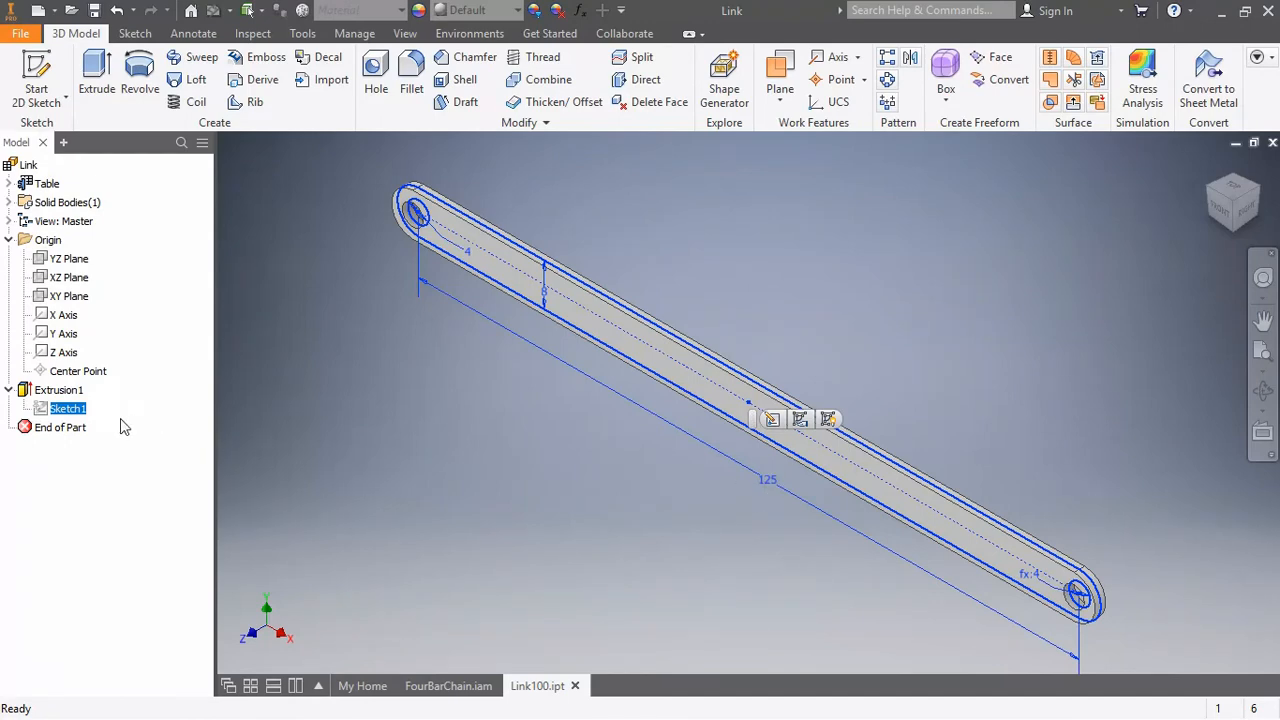
left_click(62, 409)
double_click(41, 411)
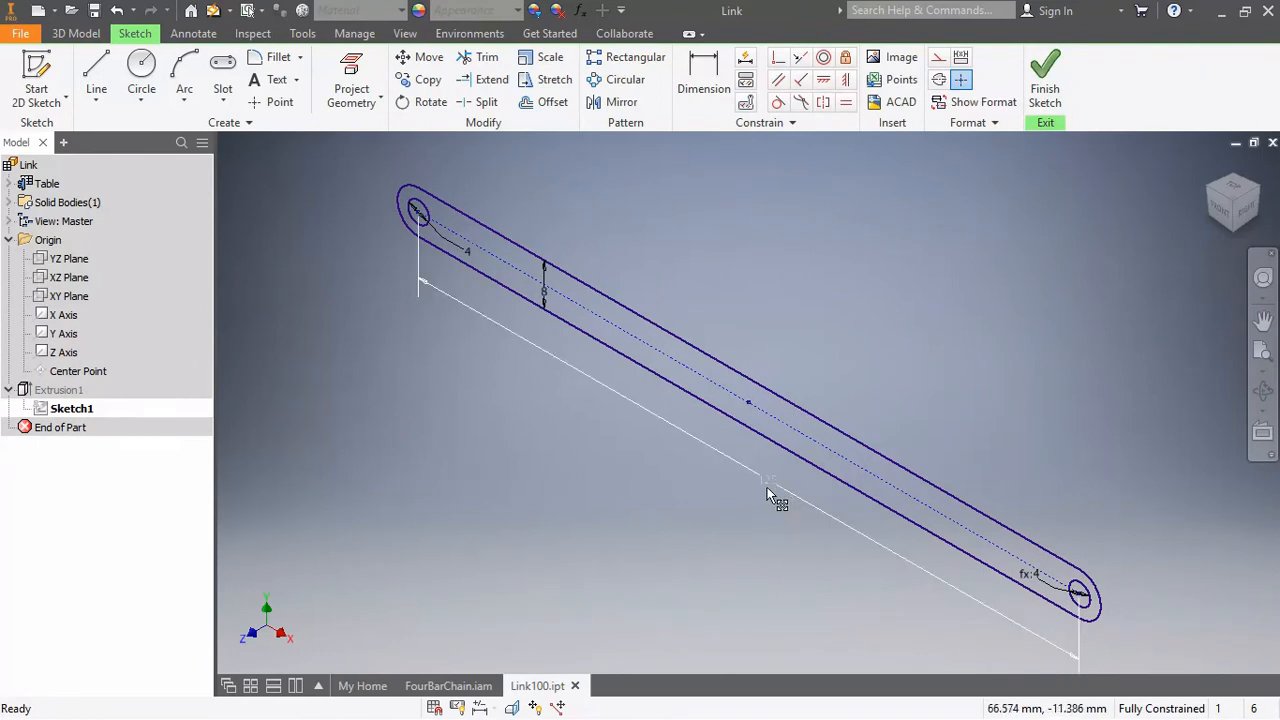
double_click(767, 484)
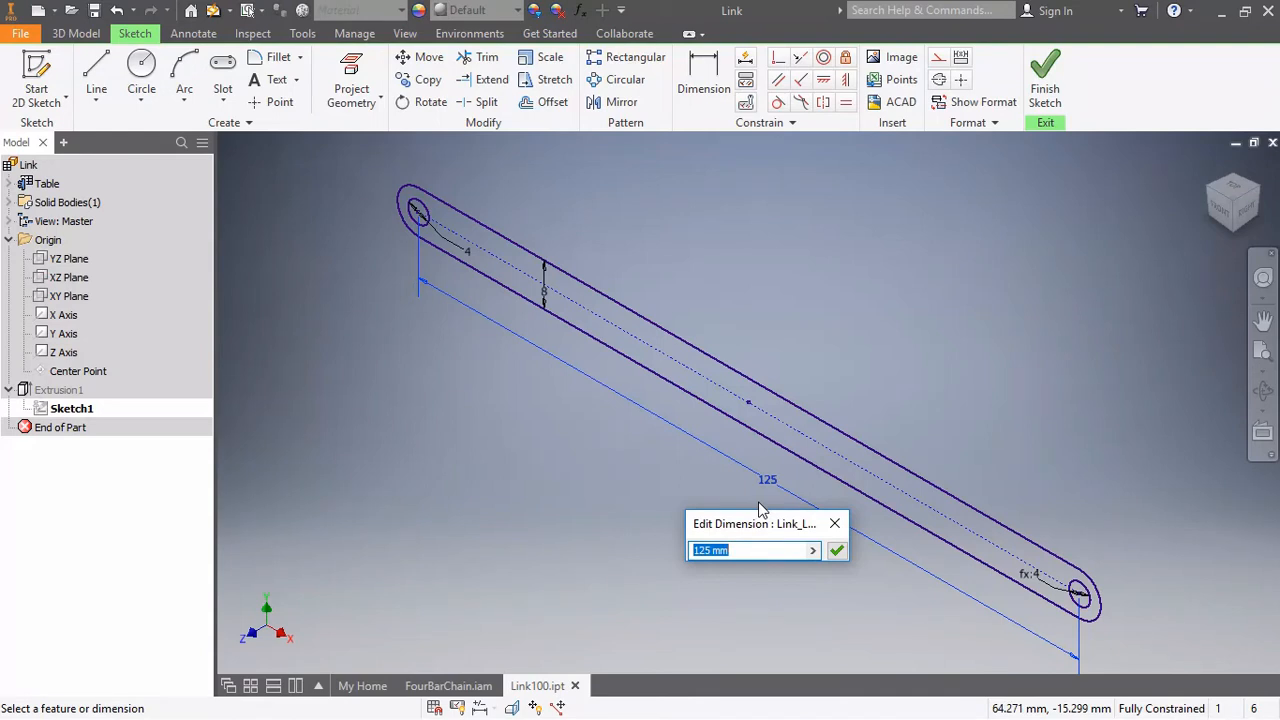
type("135")
left_click(837, 551)
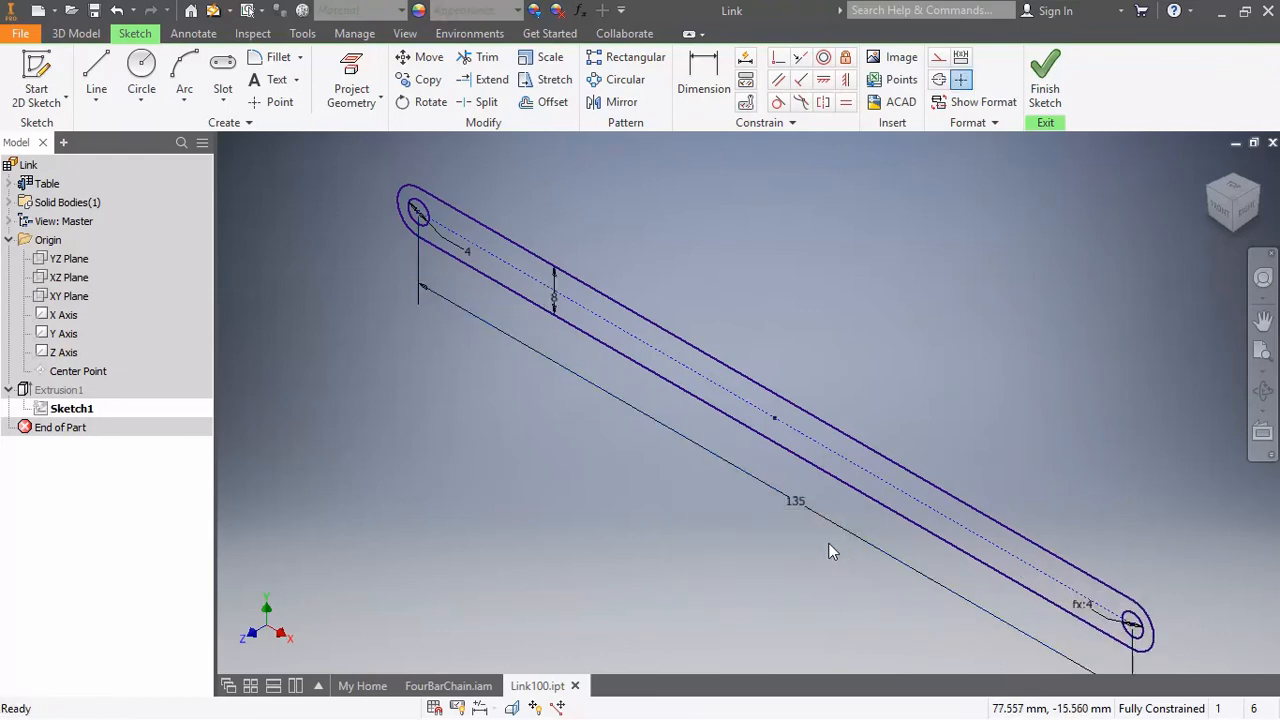
left_click(1049, 82)
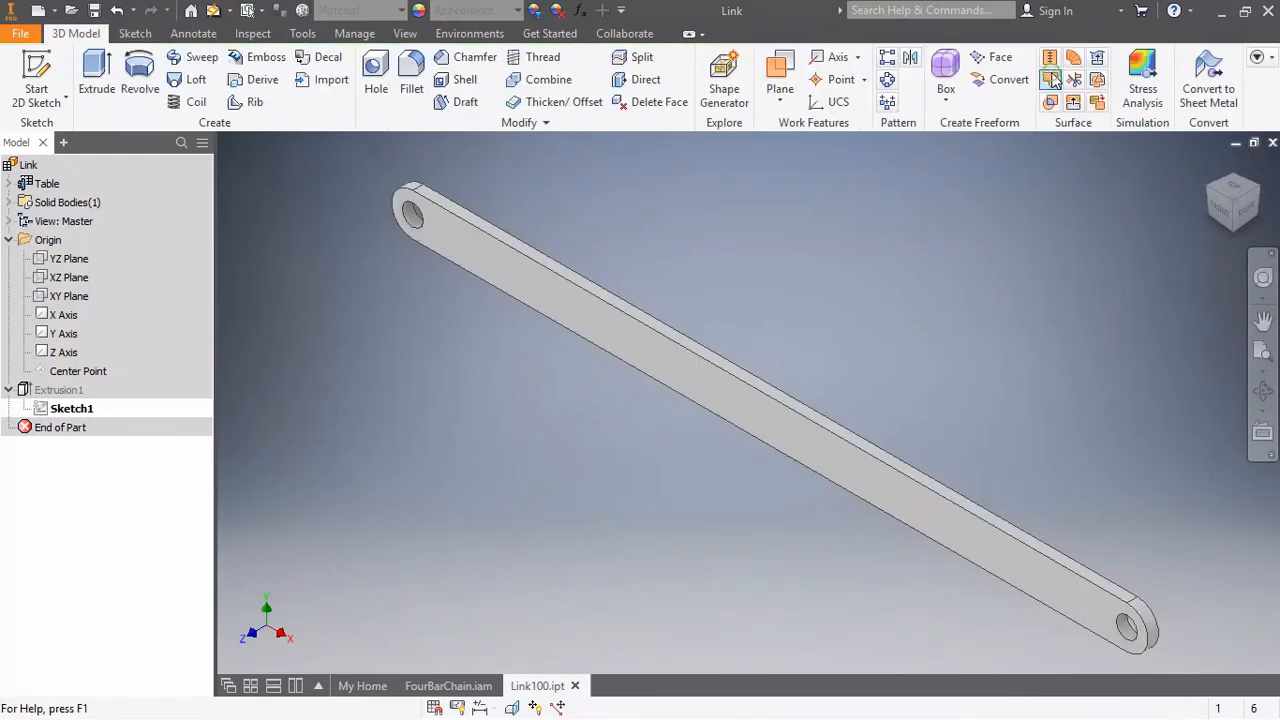
Step: Save the link part and update the active table row with the 135 mm Link_Length
left_click(21, 35)
left_click(62, 186)
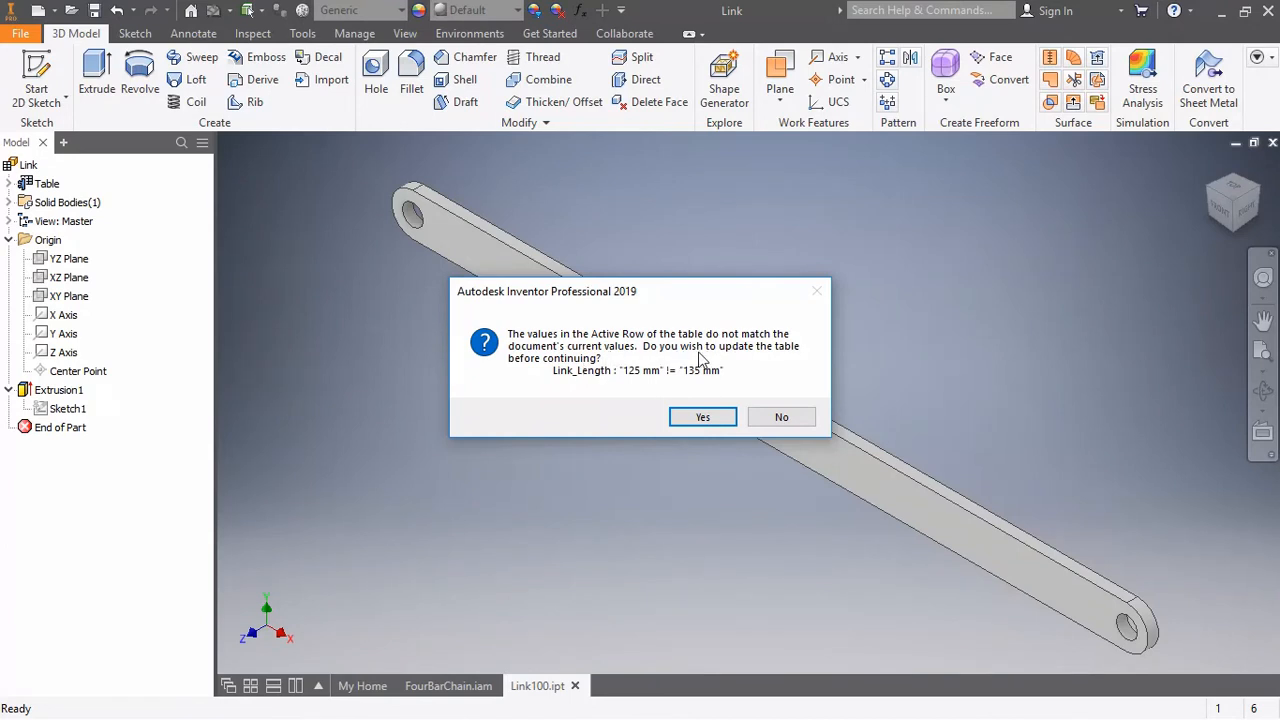
left_click(703, 420)
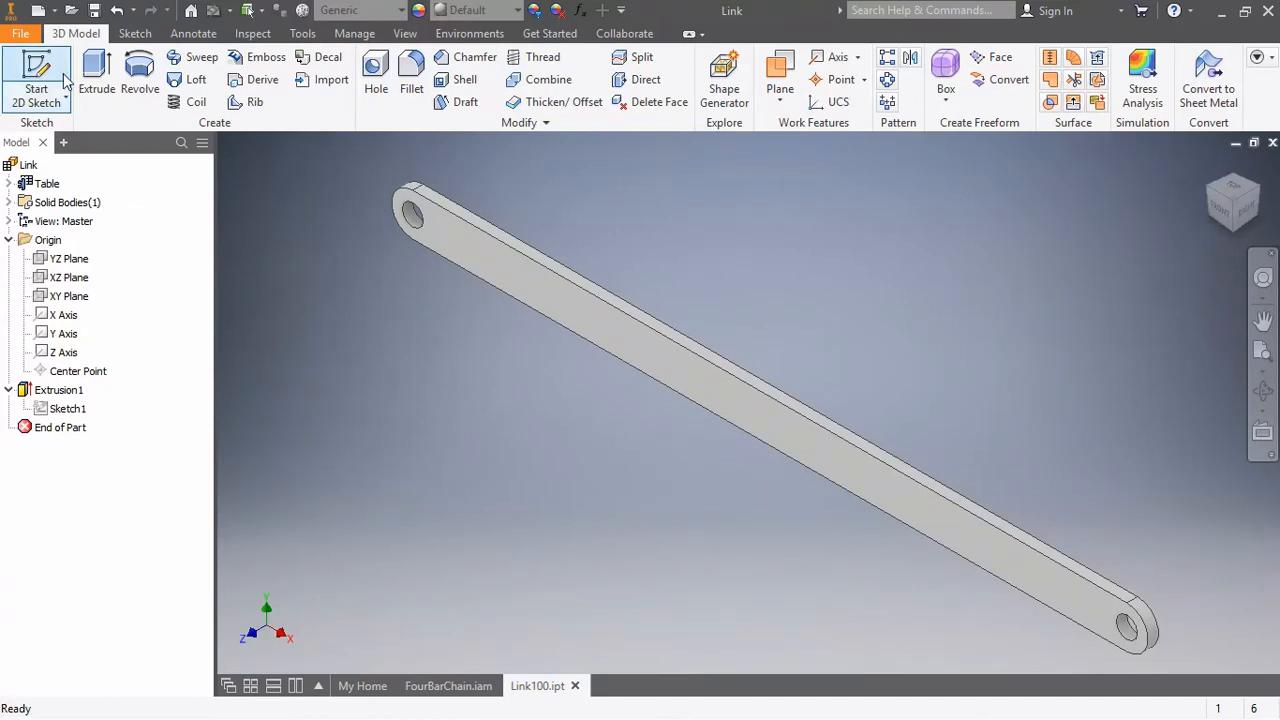
Step: Return to the FourBarChain assembly and swing Part1-04 and Part1-02 to check the linkage's motion
left_click(18, 35)
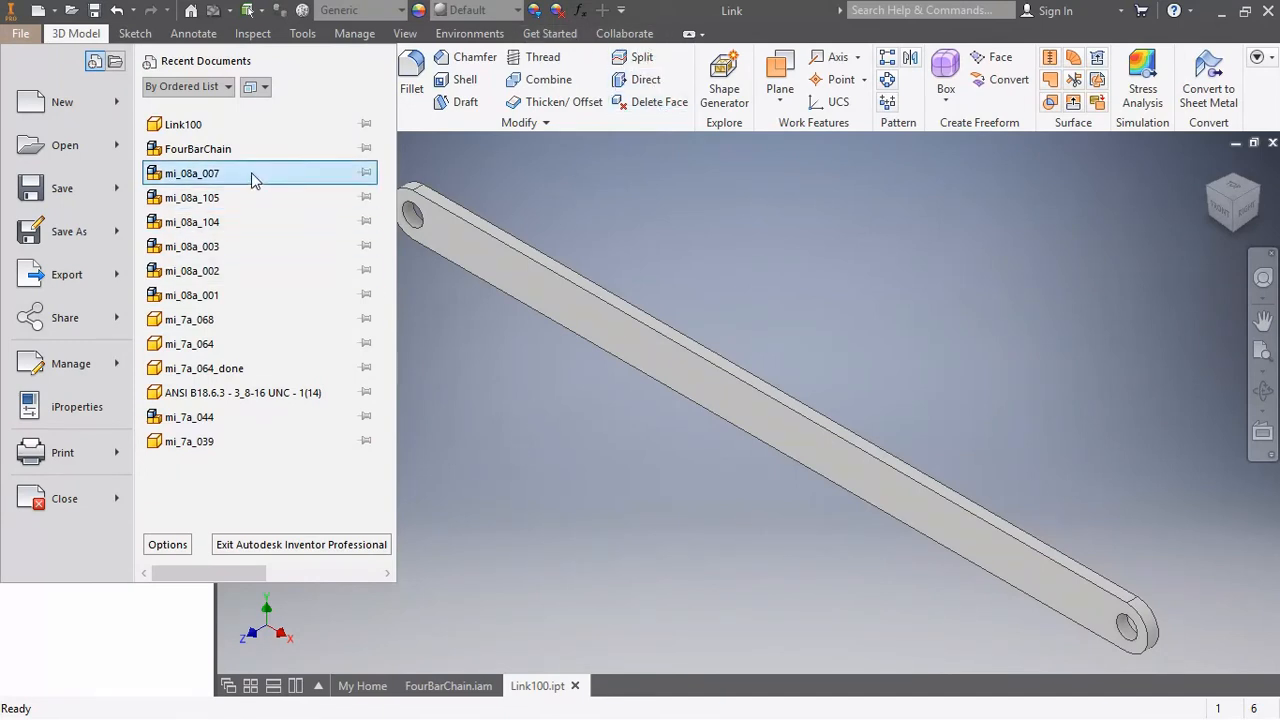
left_click(228, 151)
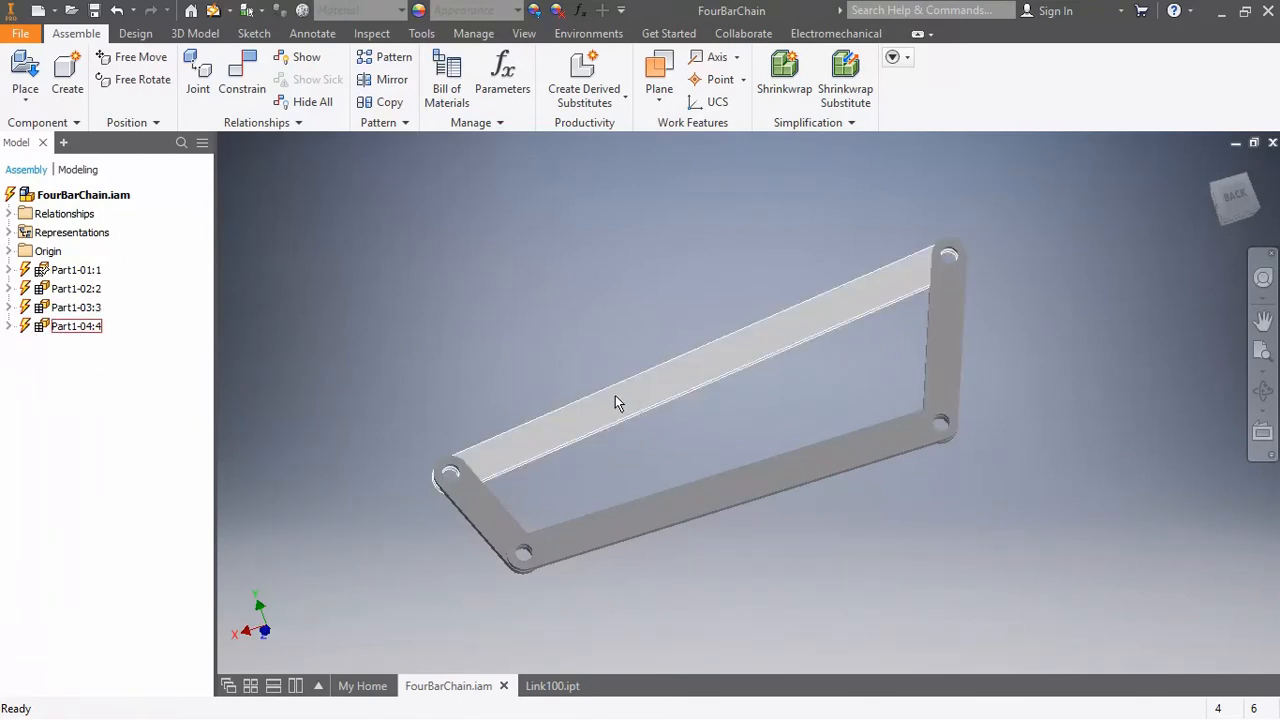
left_click_drag(615, 400, 632, 372)
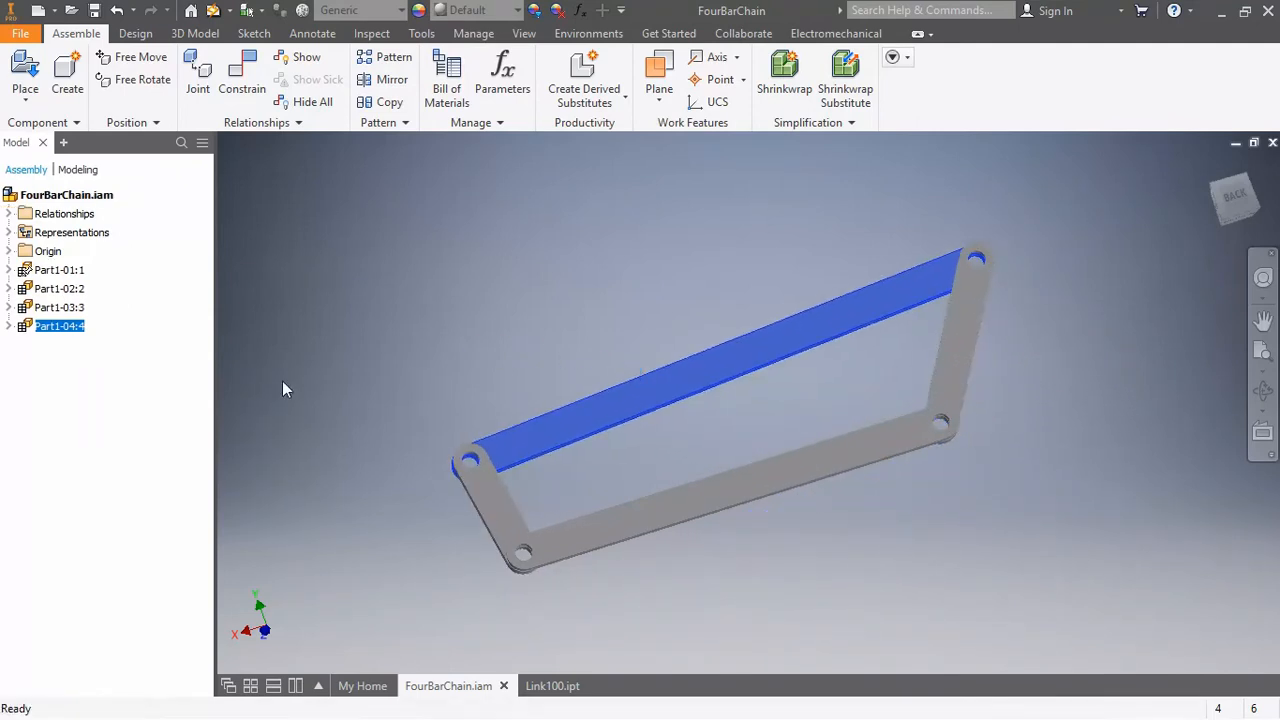
right_click(72, 334)
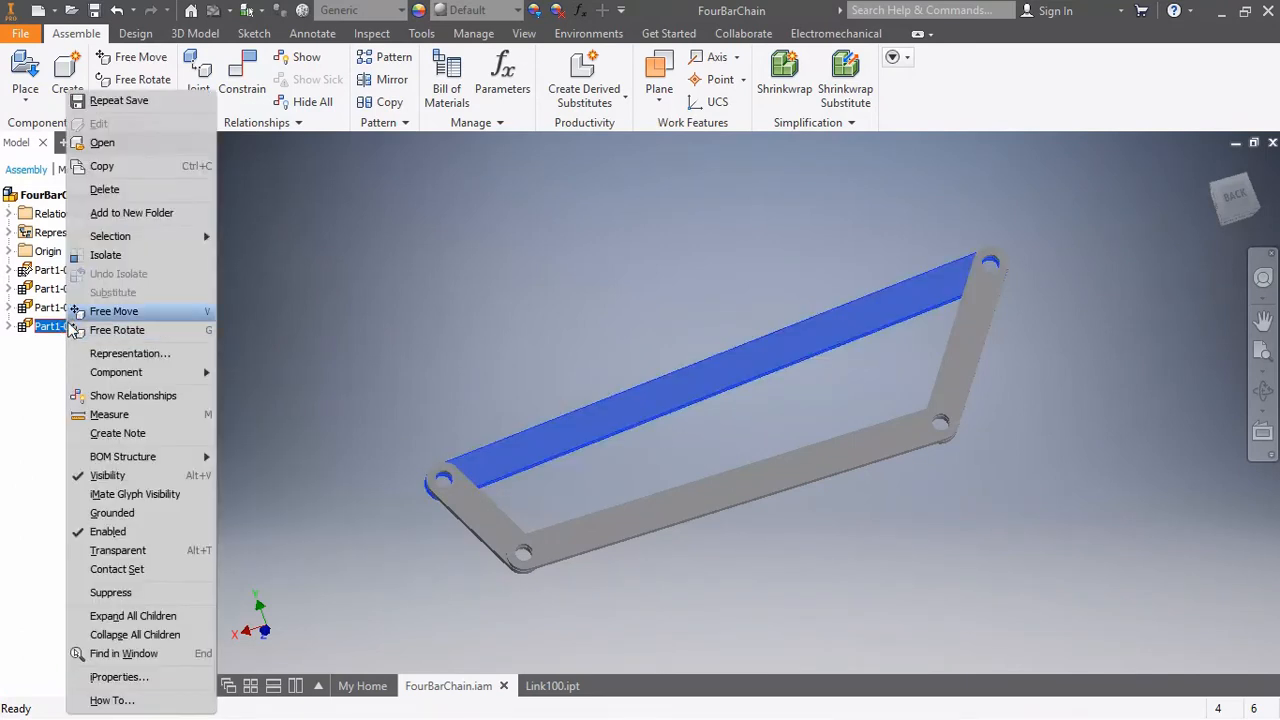
key("Escape")
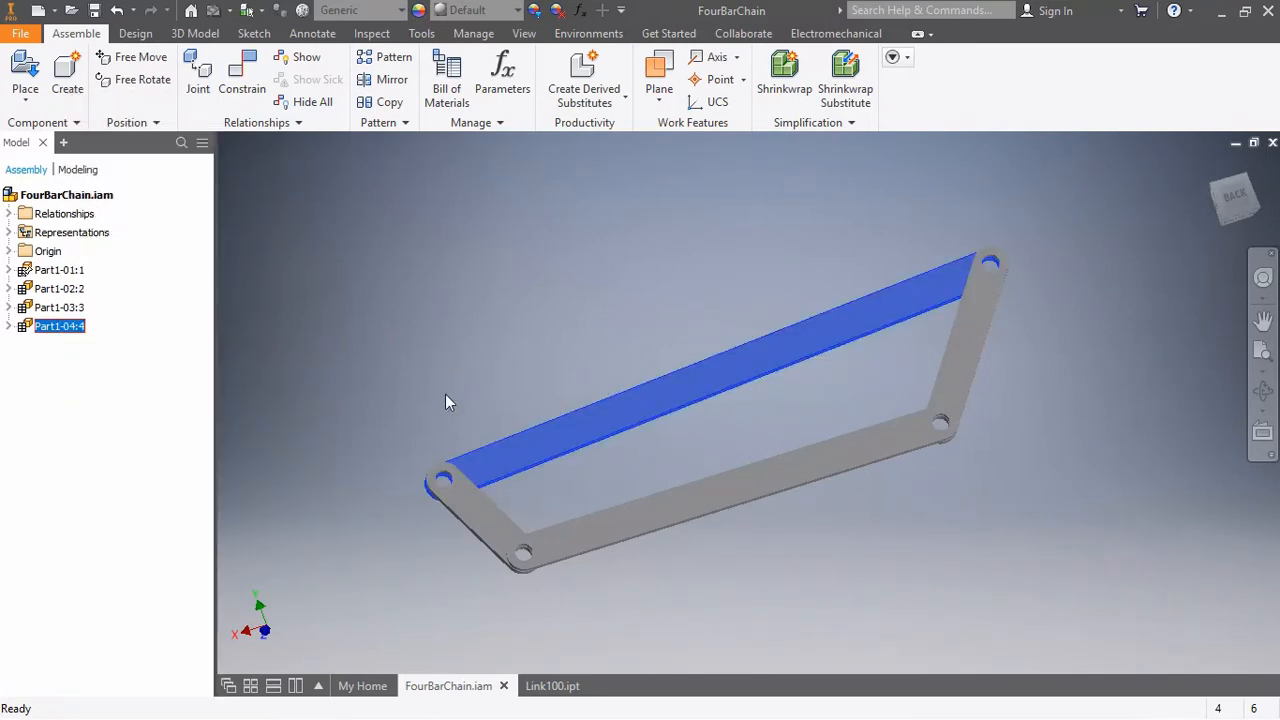
left_click_drag(491, 494, 558, 460)
Step: Reopen the source part of Part1-04 from the assembly
left_click(60, 328)
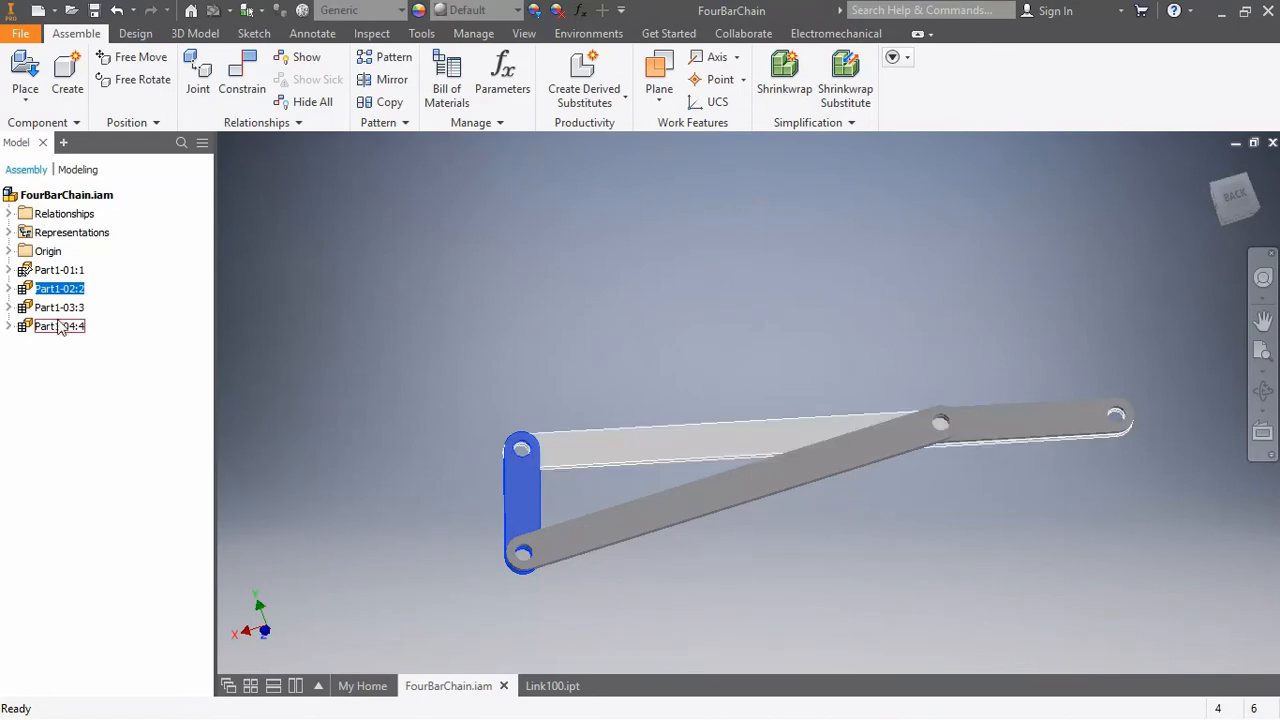
right_click(58, 332)
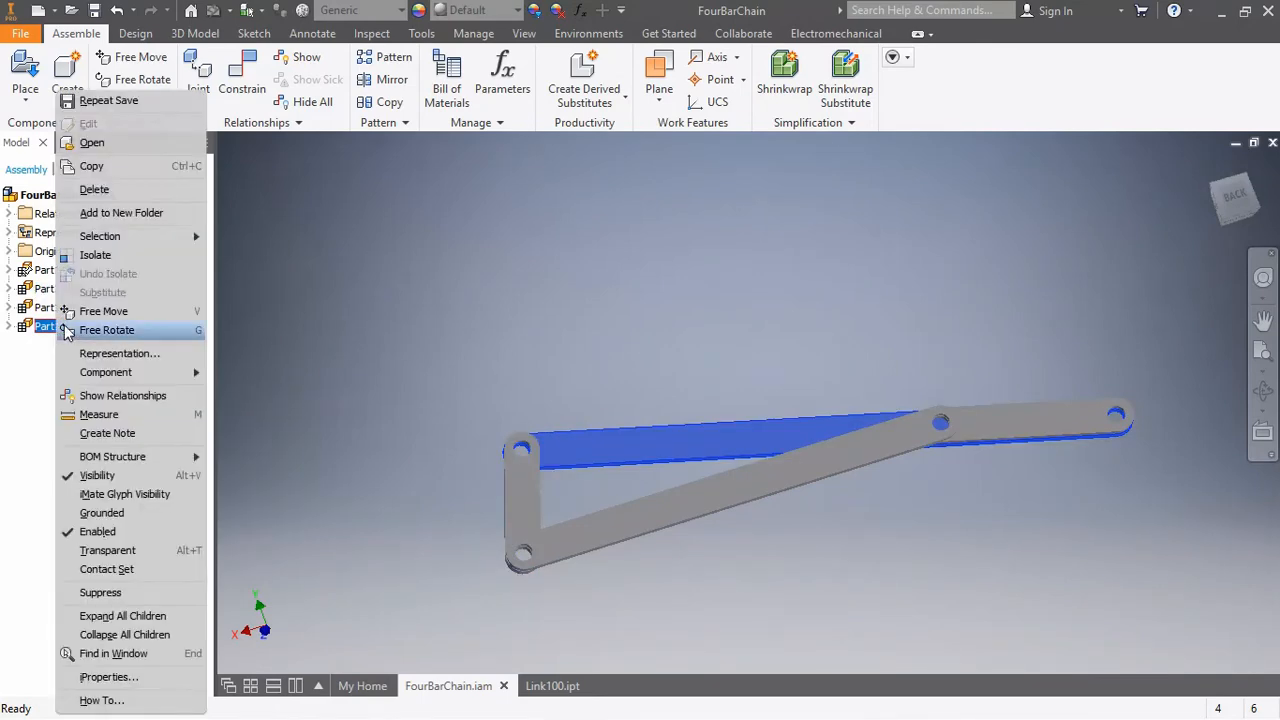
left_click(92, 143)
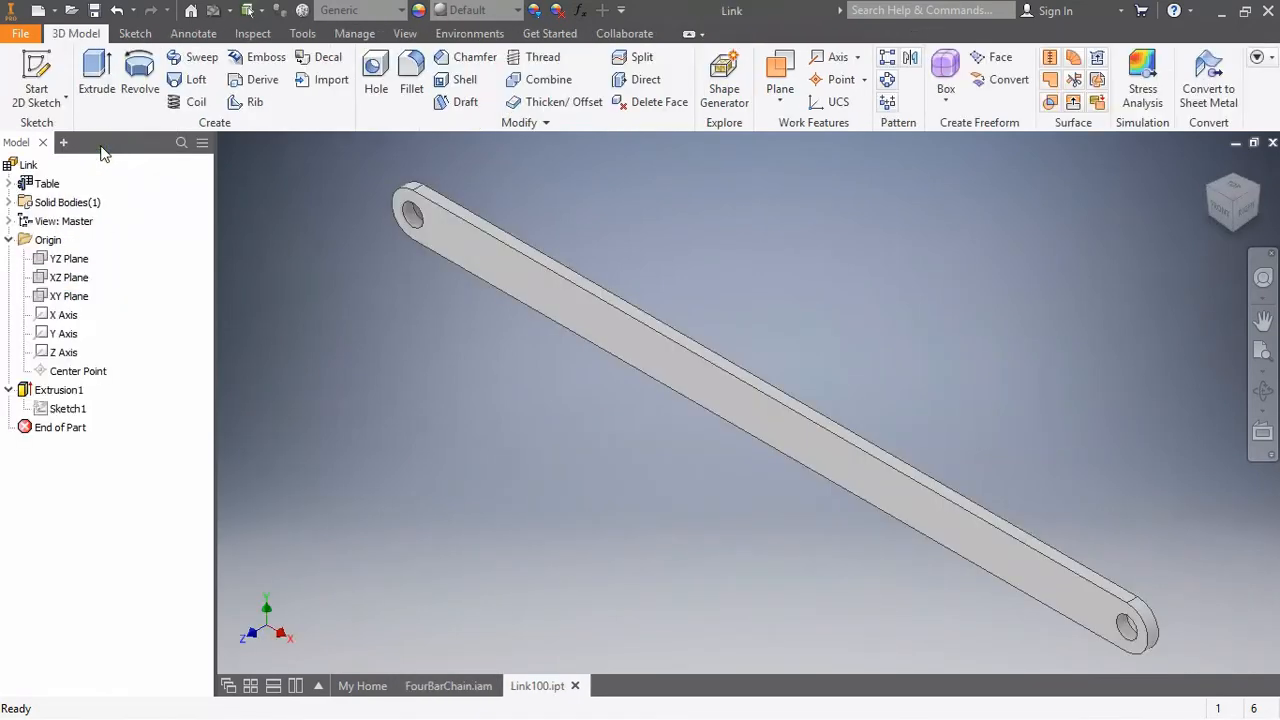
Step: Edit the link's Sketch1, set the hole-to-hole link length to 105 mm, and finish the sketch
left_click(66, 410)
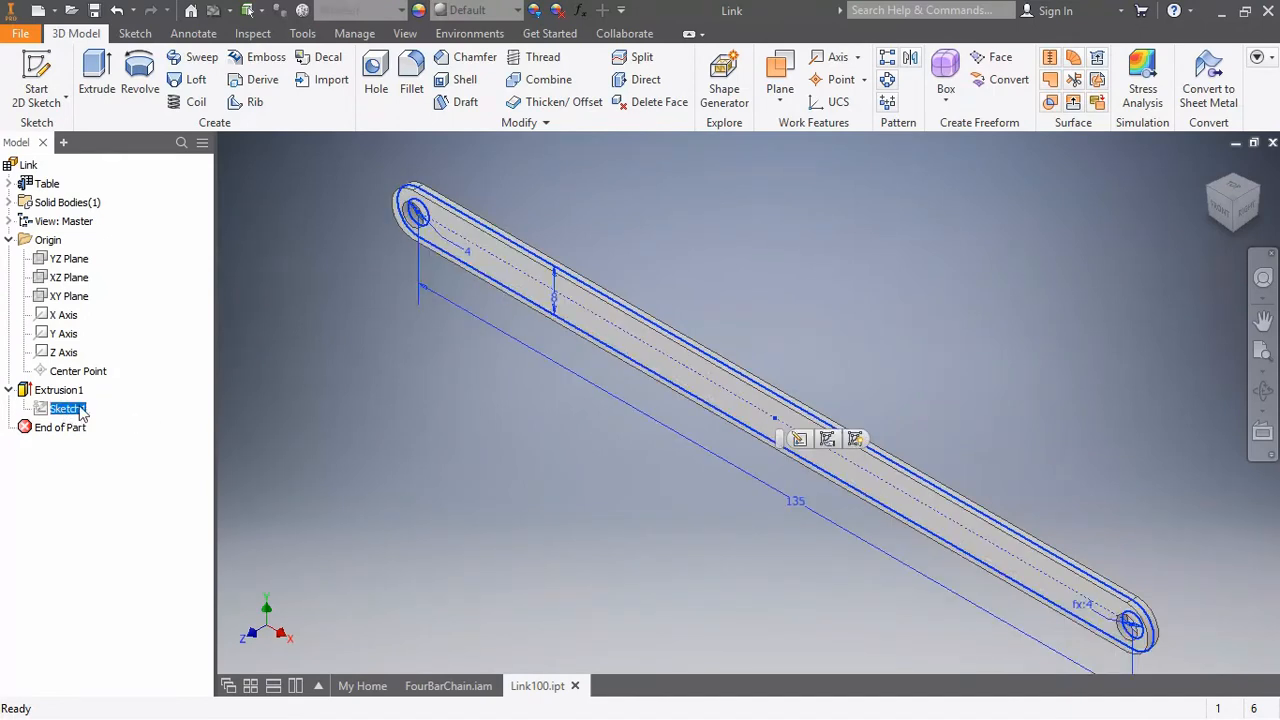
left_click(804, 505)
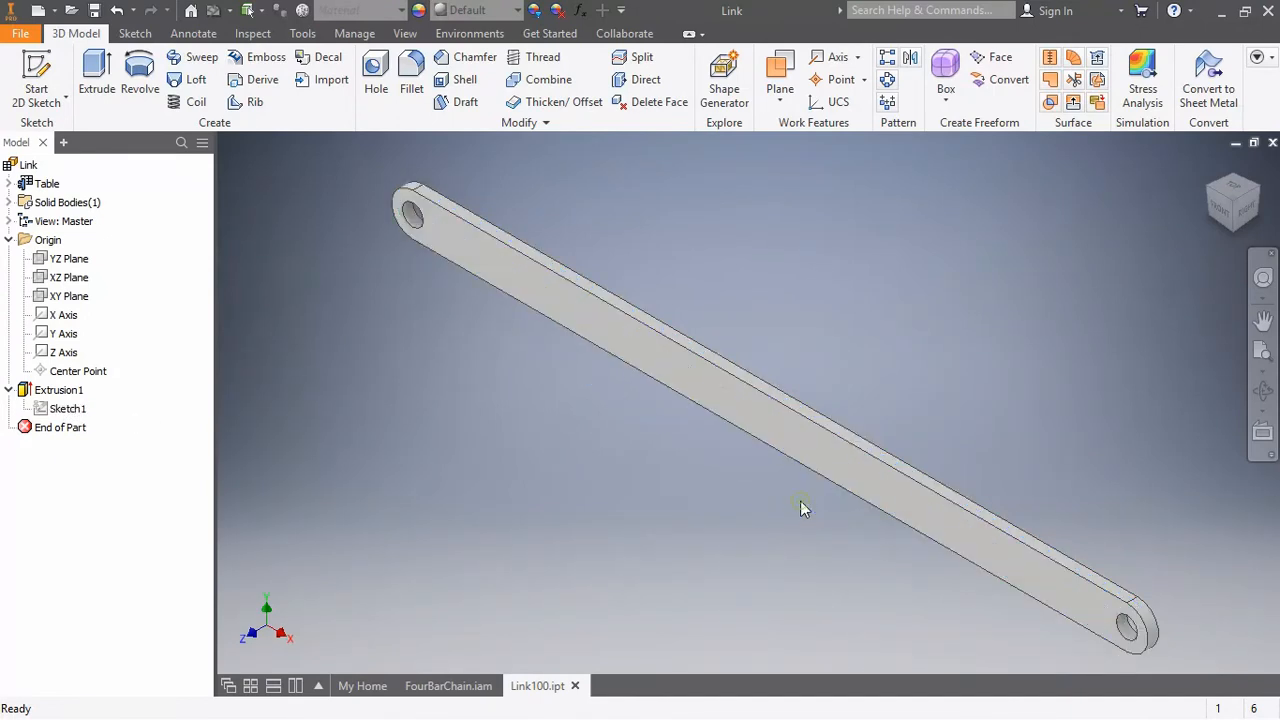
double_click(67, 410)
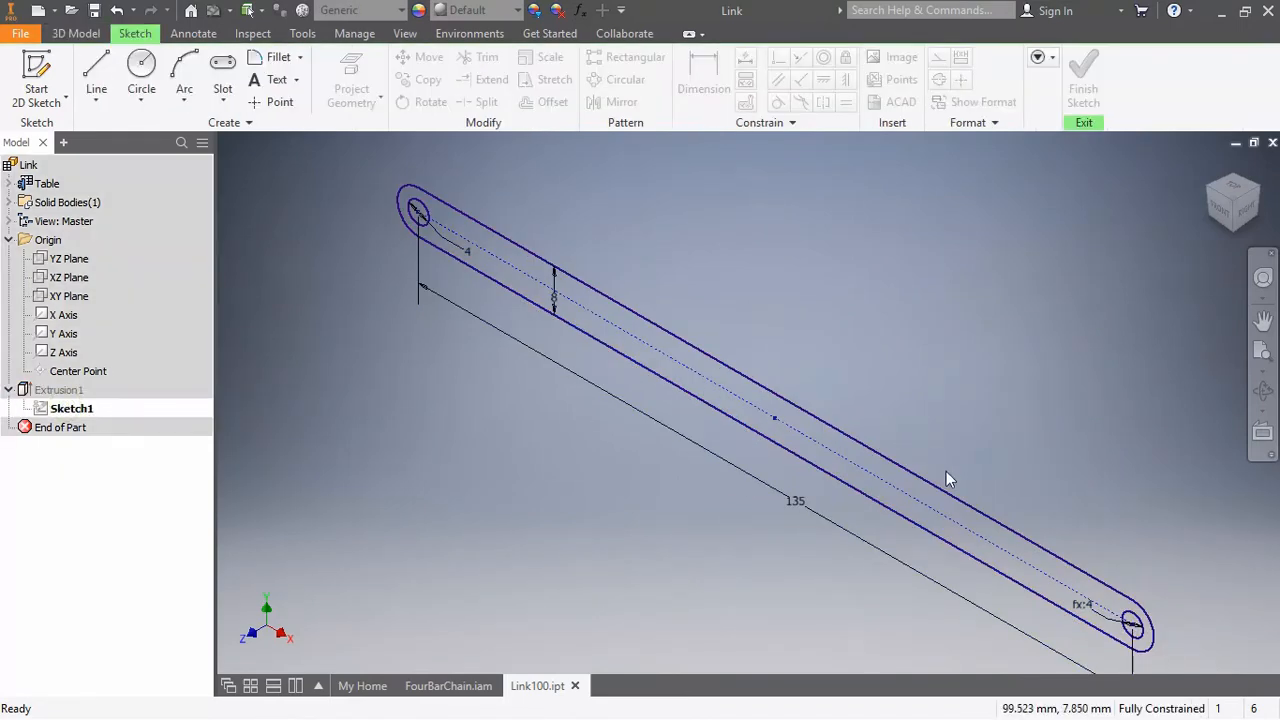
double_click(792, 502)
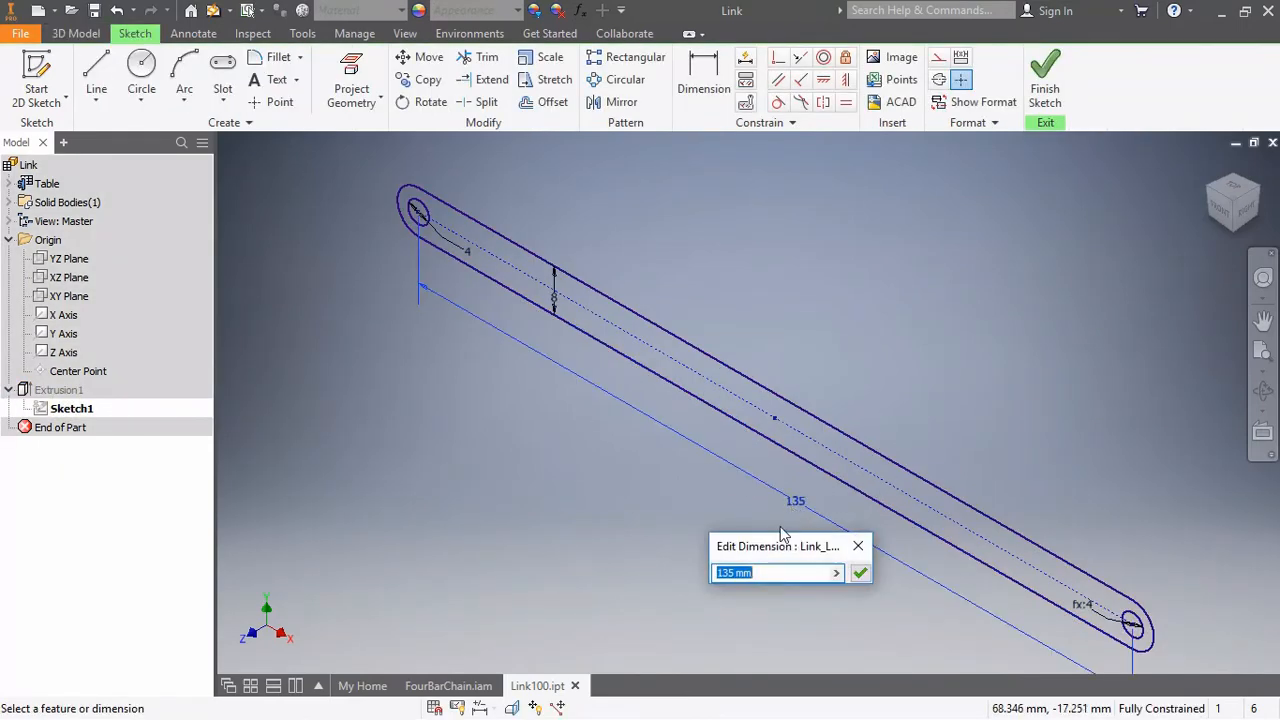
type("105")
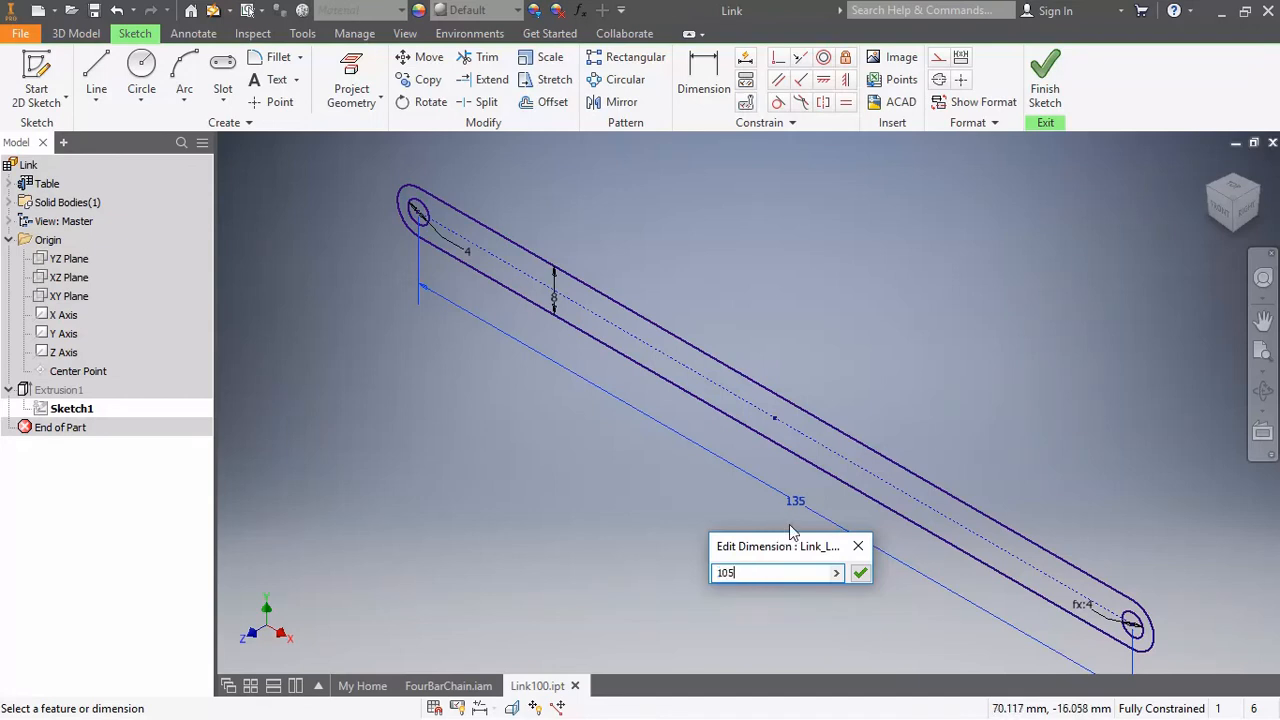
left_click(860, 572)
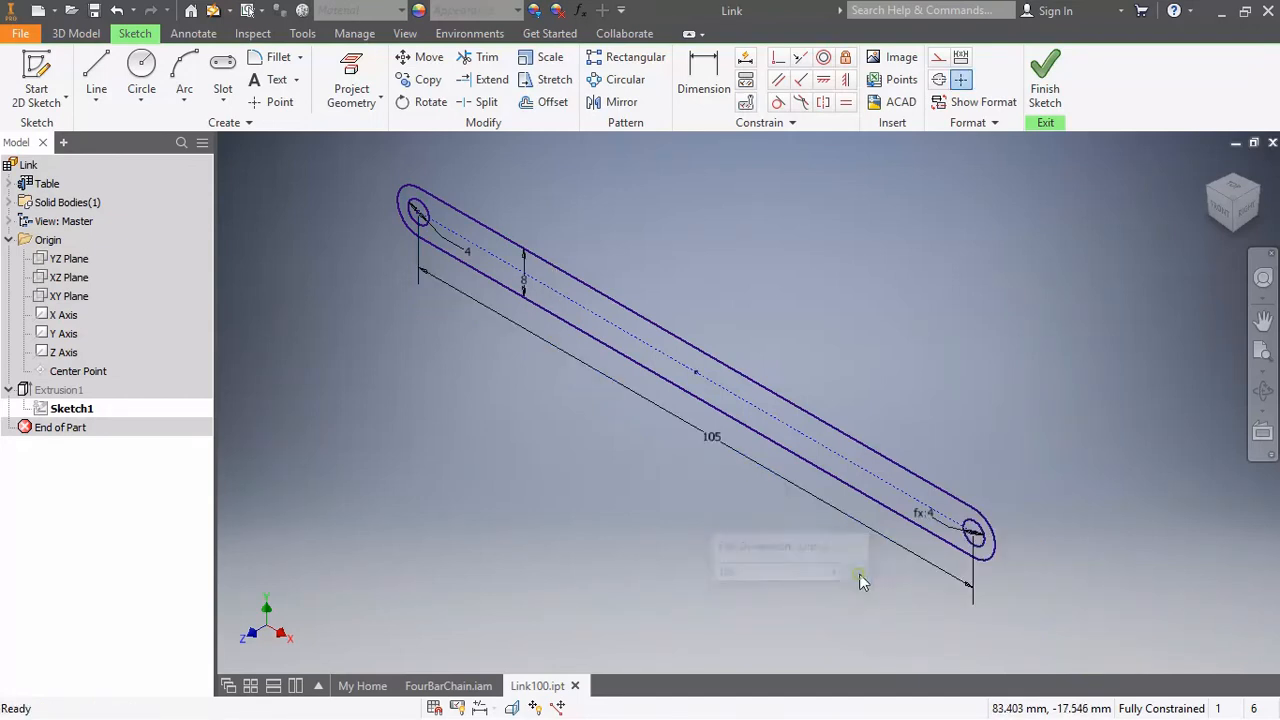
left_click(1045, 75)
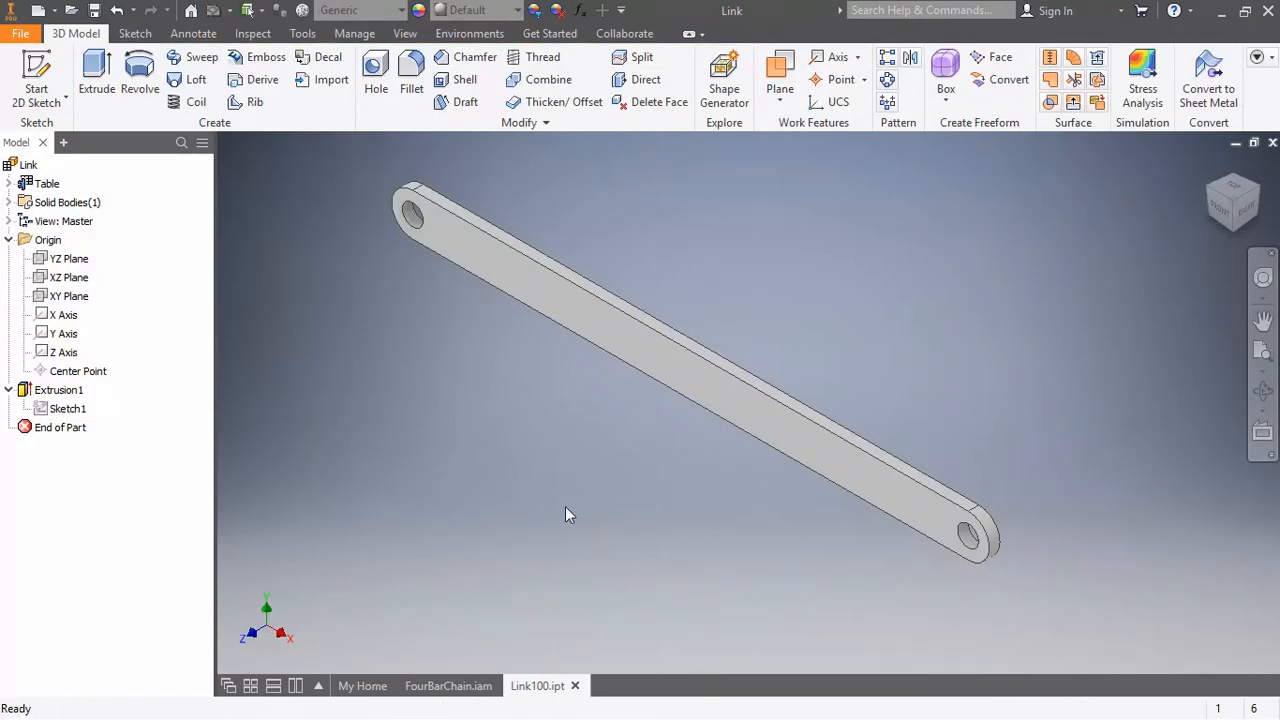
Step: Close the link part, saving its changes and updating the active table row with the 105 mm Link_Length
left_click(20, 33)
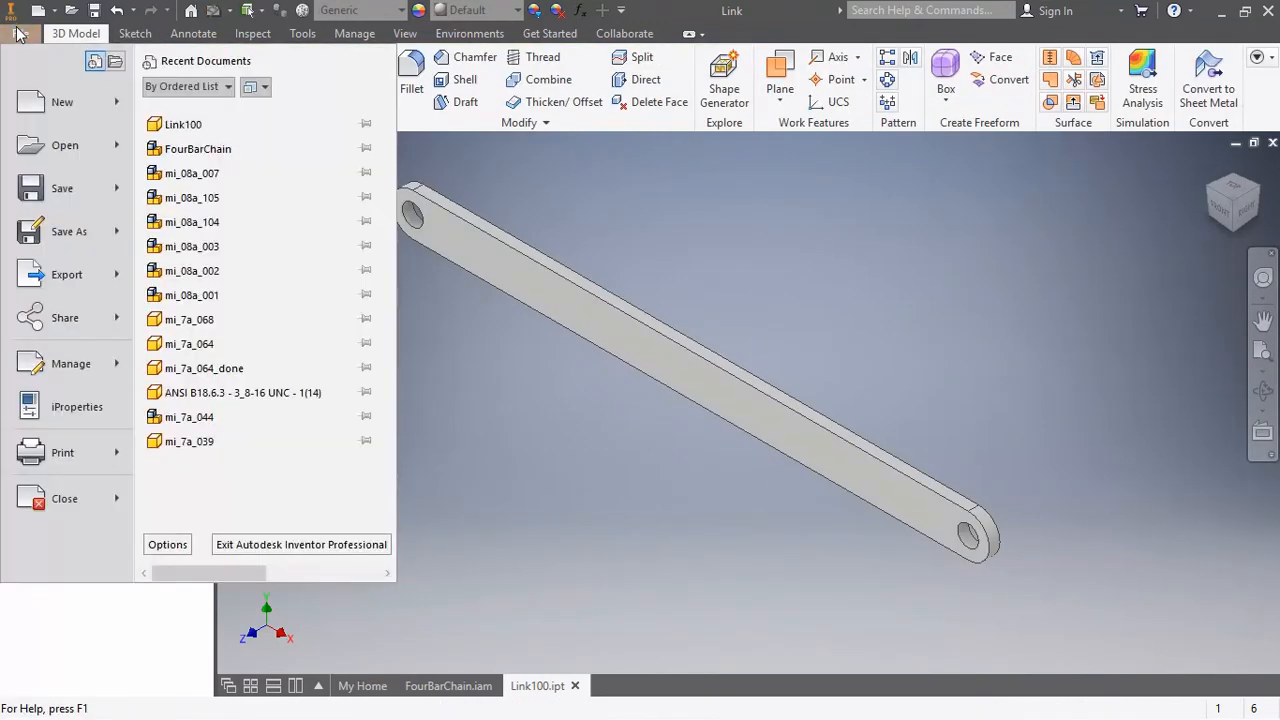
left_click(82, 497)
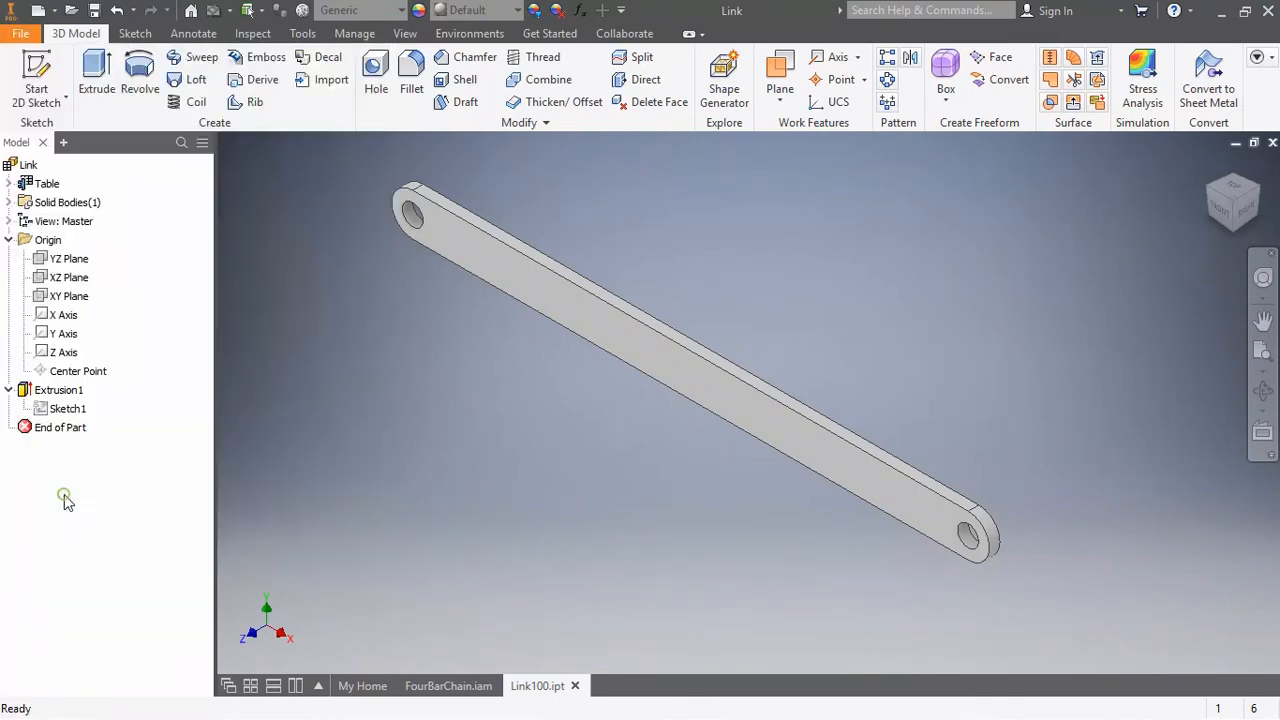
left_click(498, 408)
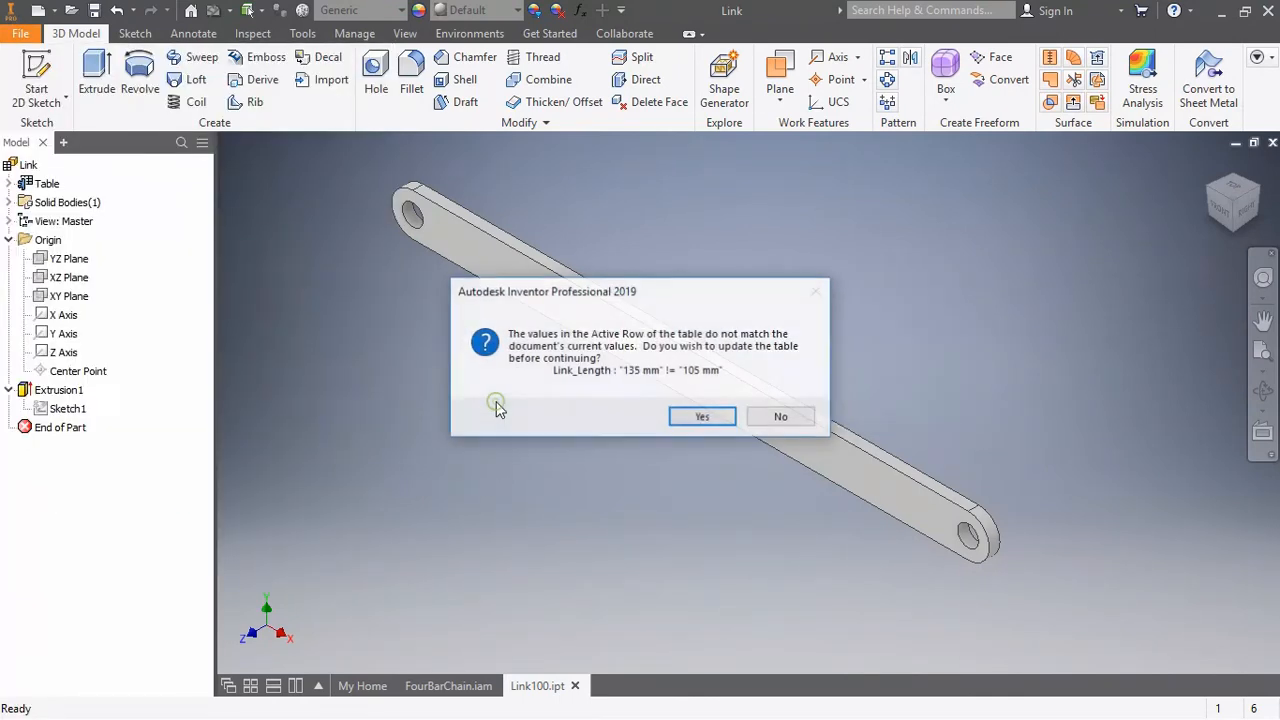
left_click(700, 416)
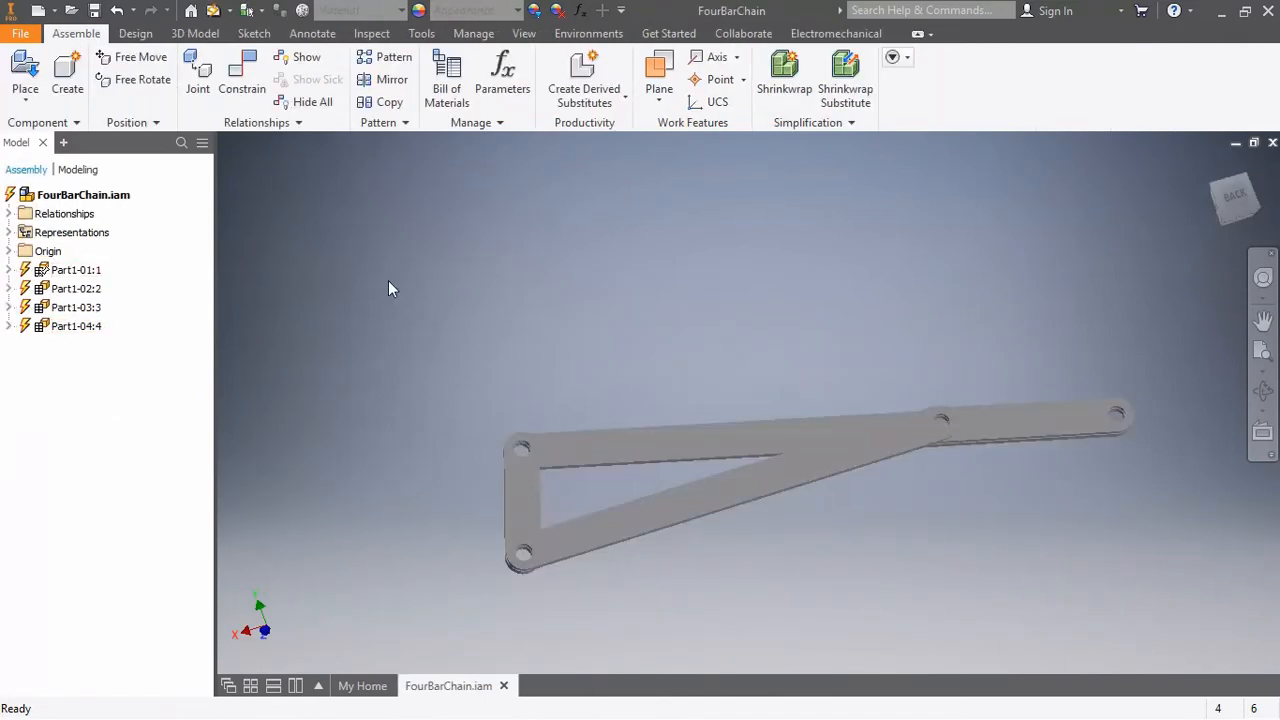
Step: Swing Part1-02 so the linkage opens into a four-sided loop, checking its motion with the changed link length
left_click(28, 333)
right_click(28, 333)
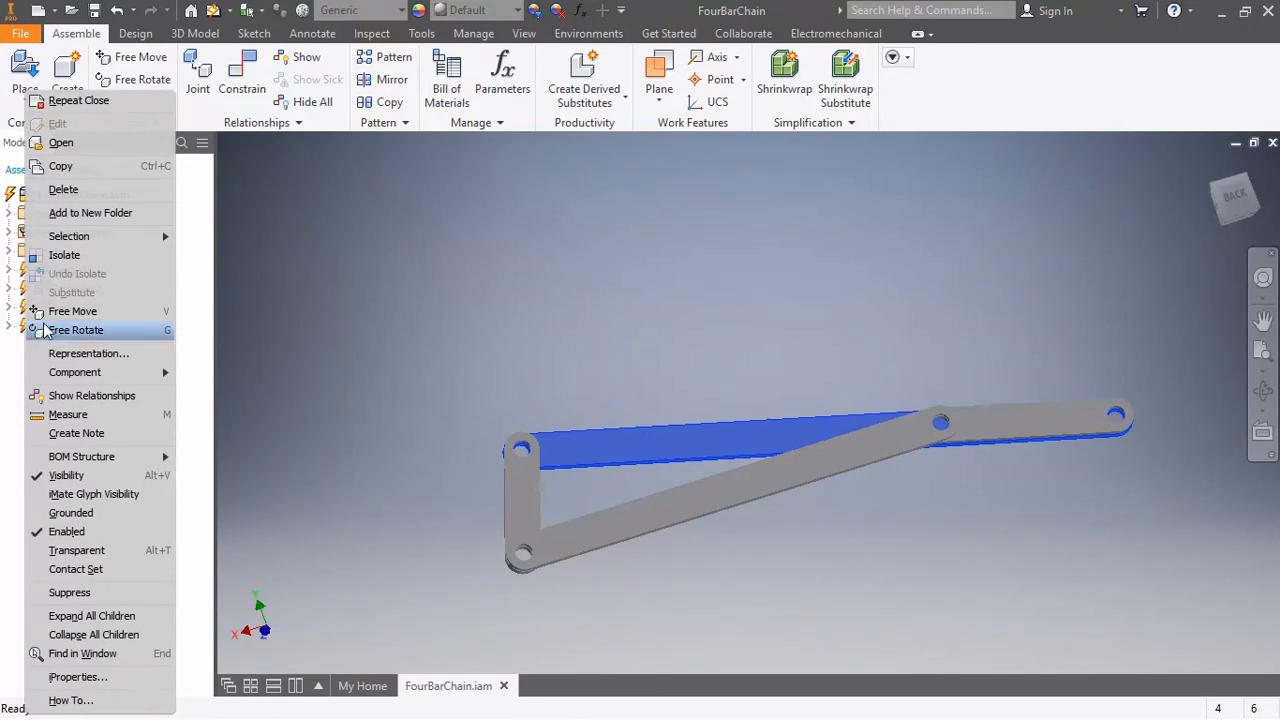
left_click(366, 348)
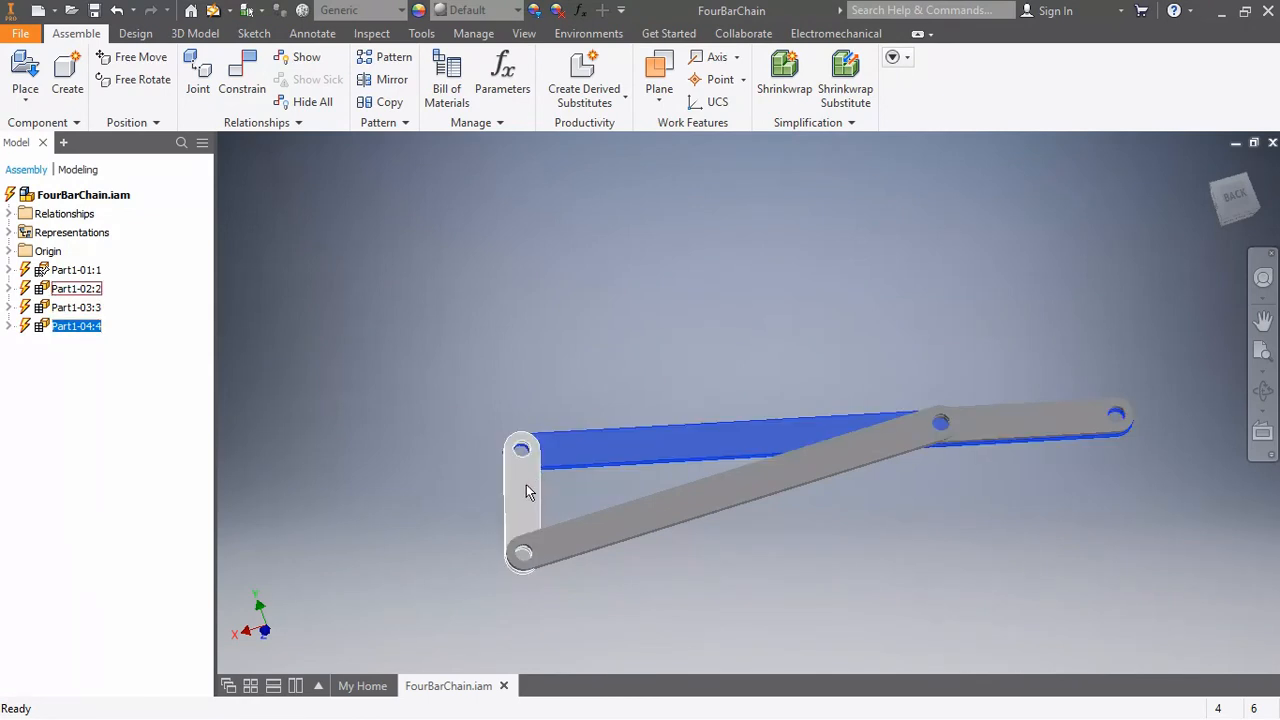
left_click_drag(525, 486, 805, 318)
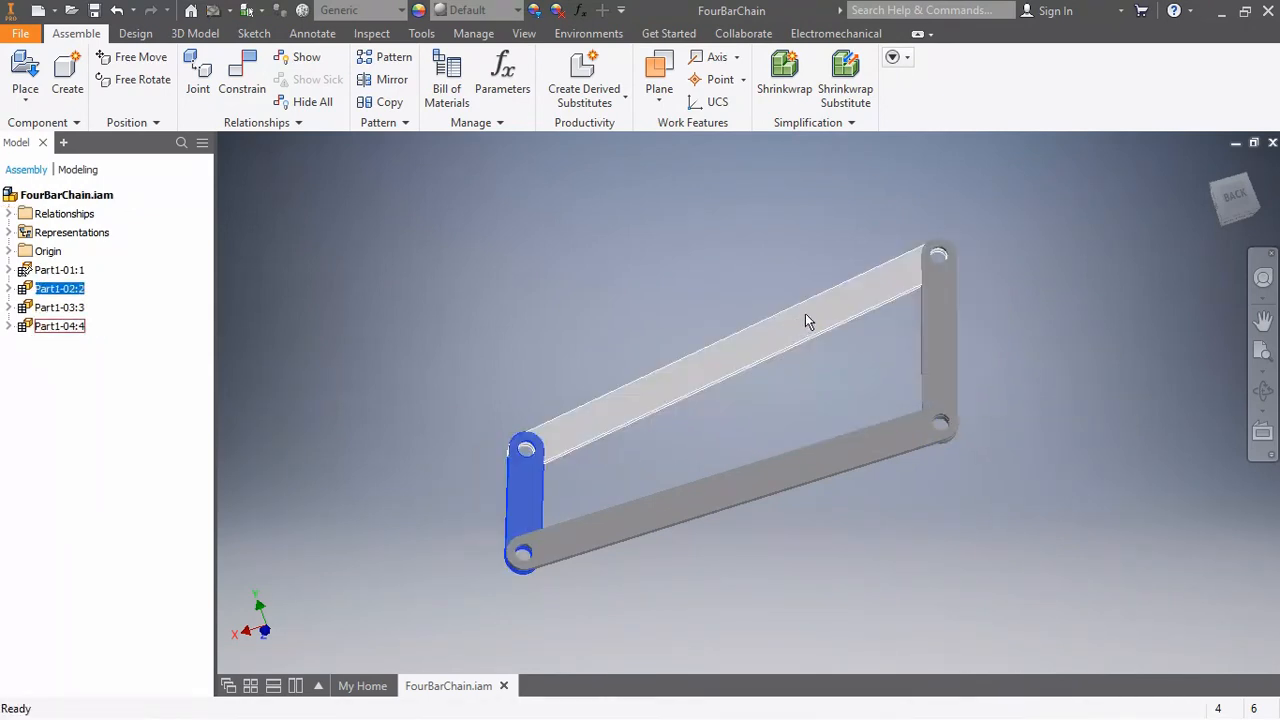
mouse_move(528, 488)
left_mouse_down()
mouse_move(541, 479)
mouse_move(580, 517)
mouse_move(585, 570)
mouse_move(552, 596)
mouse_move(505, 576)
mouse_move(527, 502)
mouse_move(540, 515)
mouse_move(502, 520)
mouse_move(466, 574)
mouse_move(514, 608)
mouse_move(572, 569)
mouse_move(577, 529)
mouse_move(540, 500)
mouse_move(500, 510)
mouse_move(488, 563)
mouse_move(515, 615)
mouse_move(579, 537)
mouse_move(555, 500)
mouse_move(528, 510)
left_mouse_up()
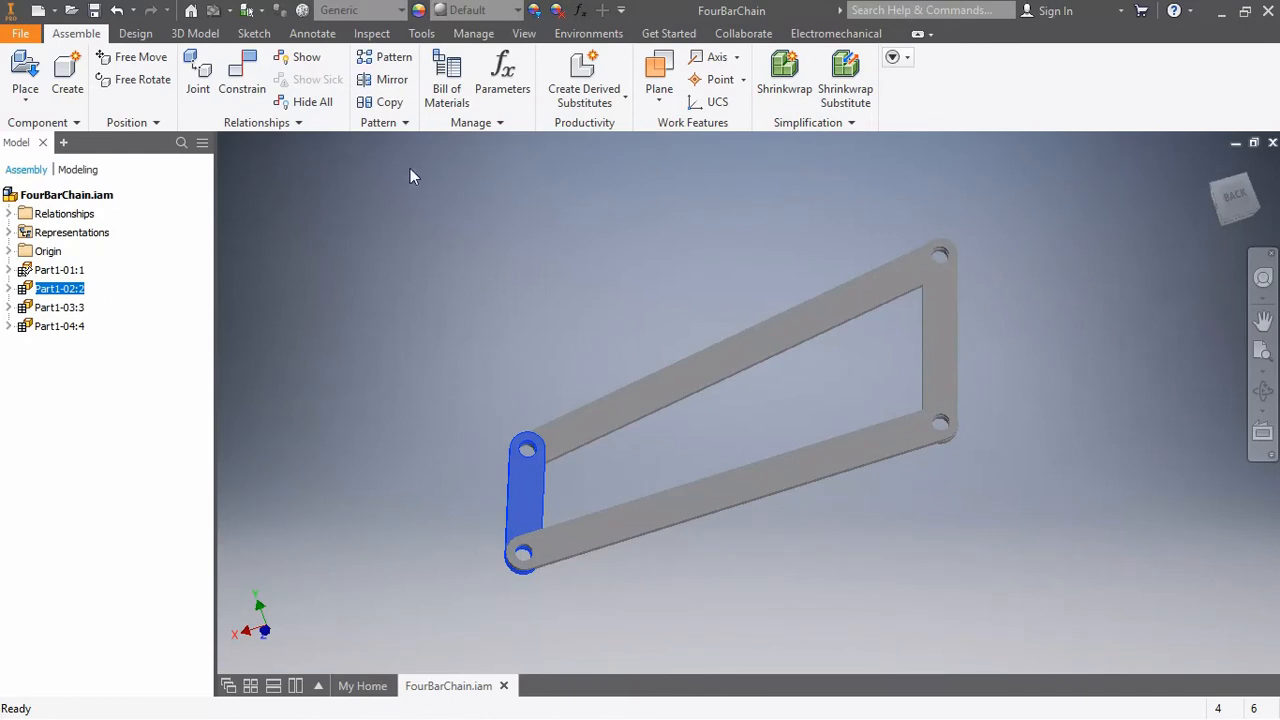
left_click(403, 240)
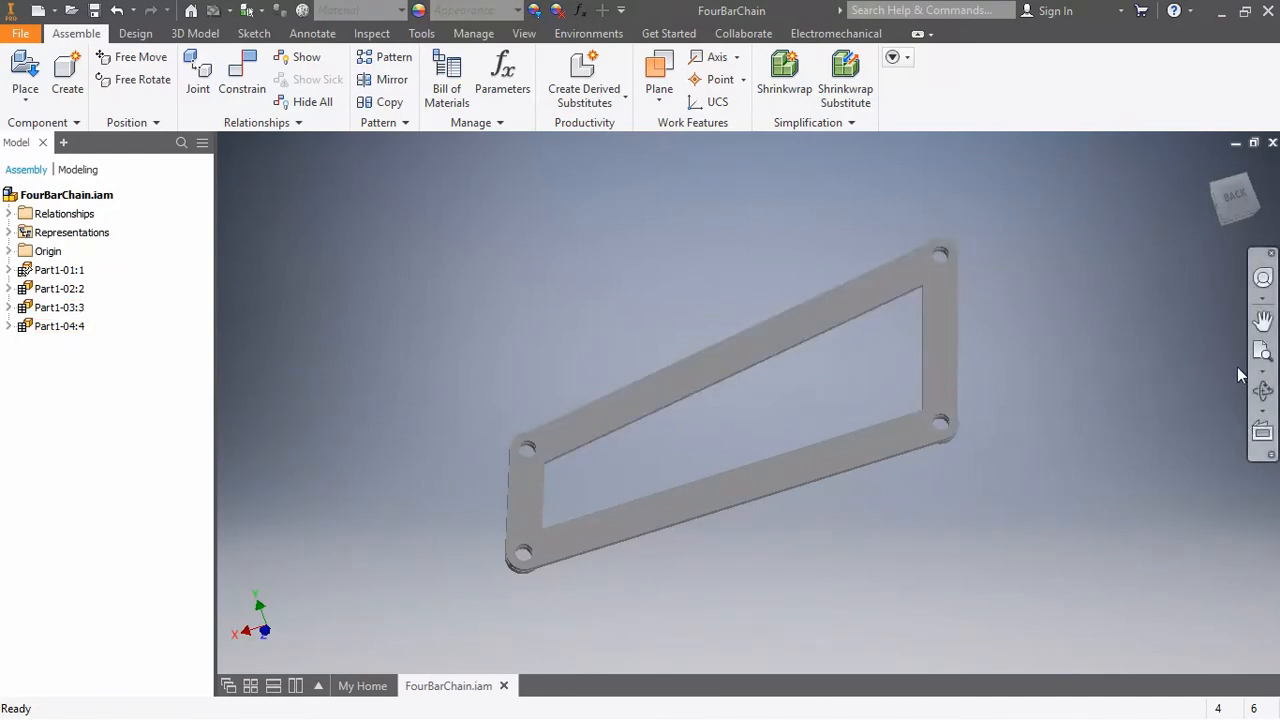
Step: Choose Cross Recessed Pan Head Tapping Screw - Type T - Type I - Metric from the Content Center's round head self tapping screws for placement
key("F6")
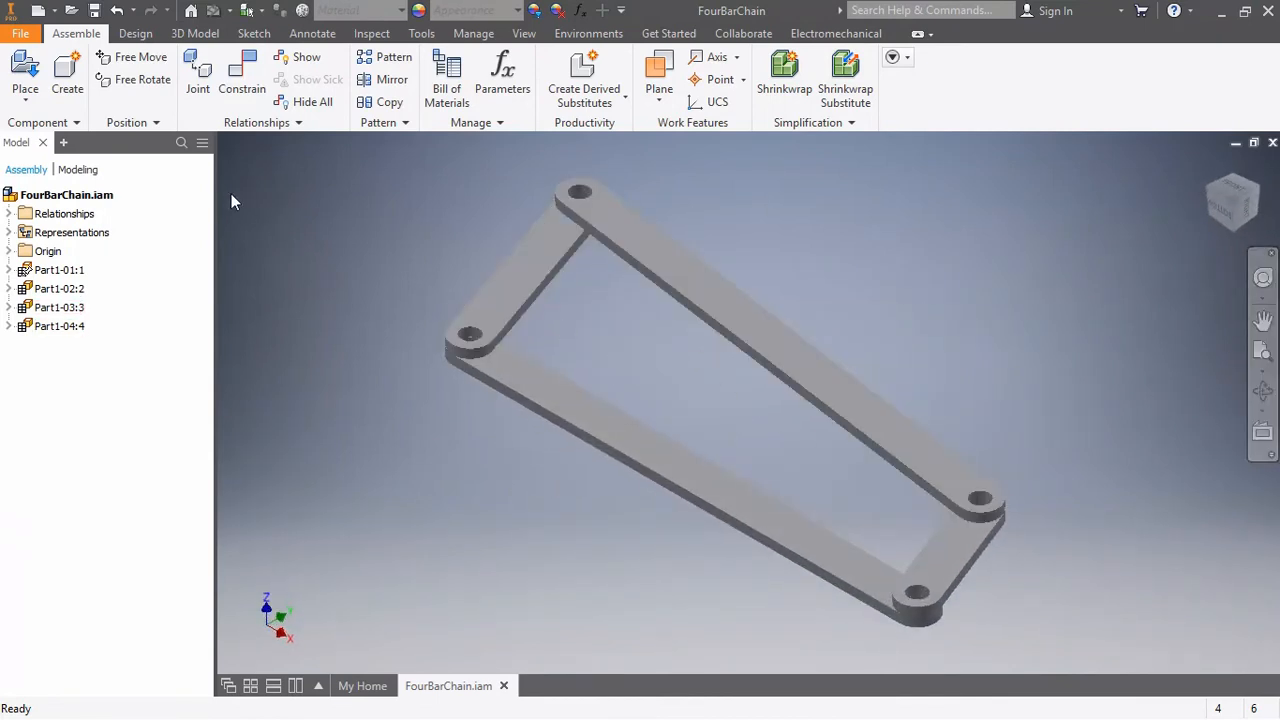
left_click(35, 98)
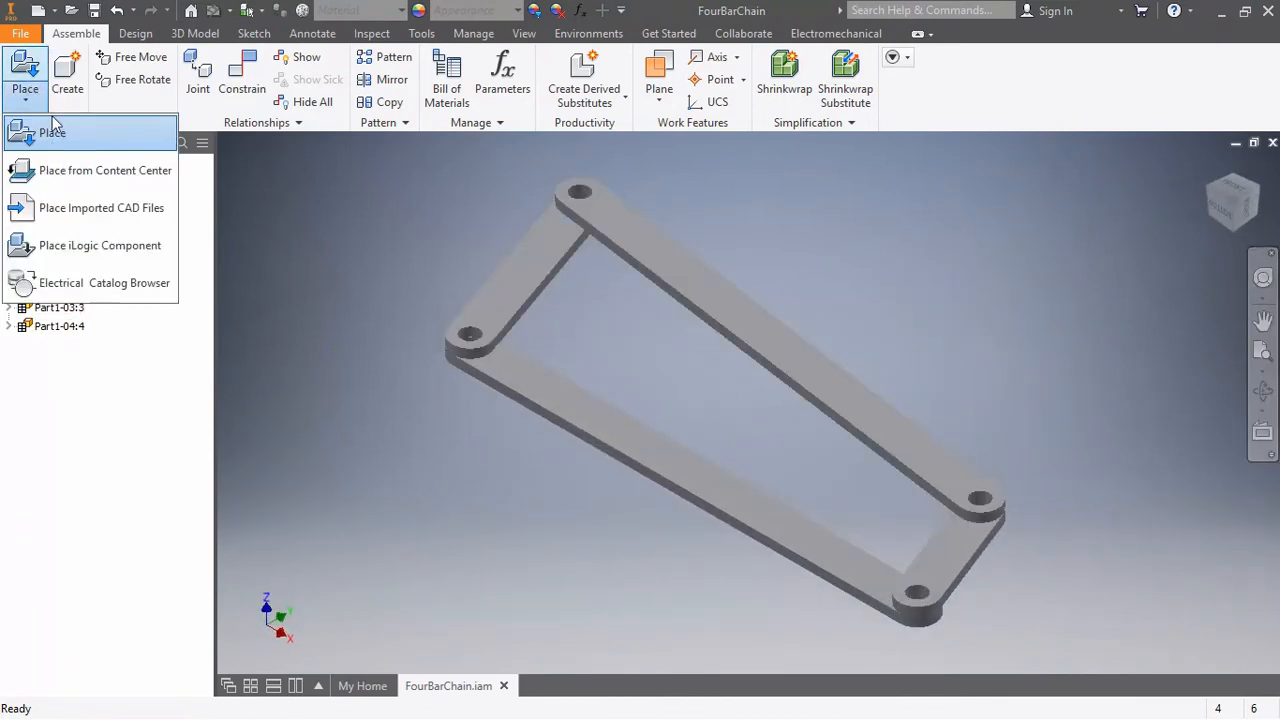
left_click(78, 170)
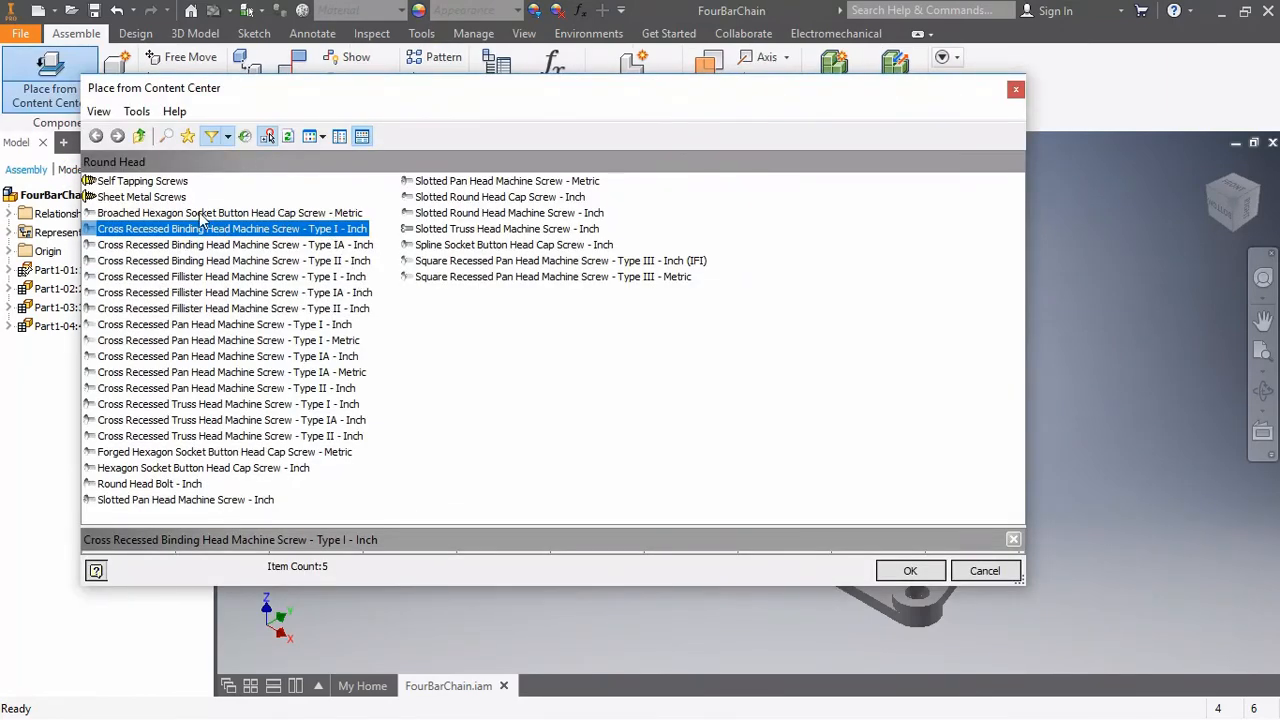
left_click(91, 183)
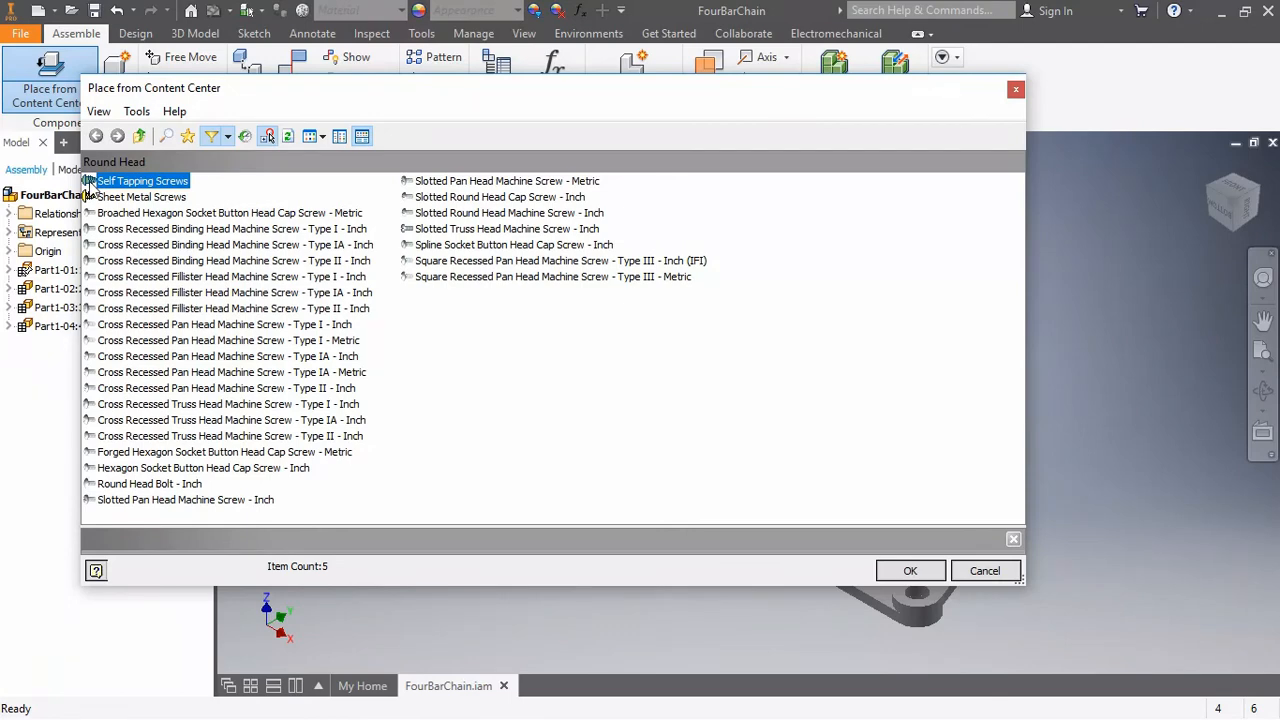
double_click(90, 183)
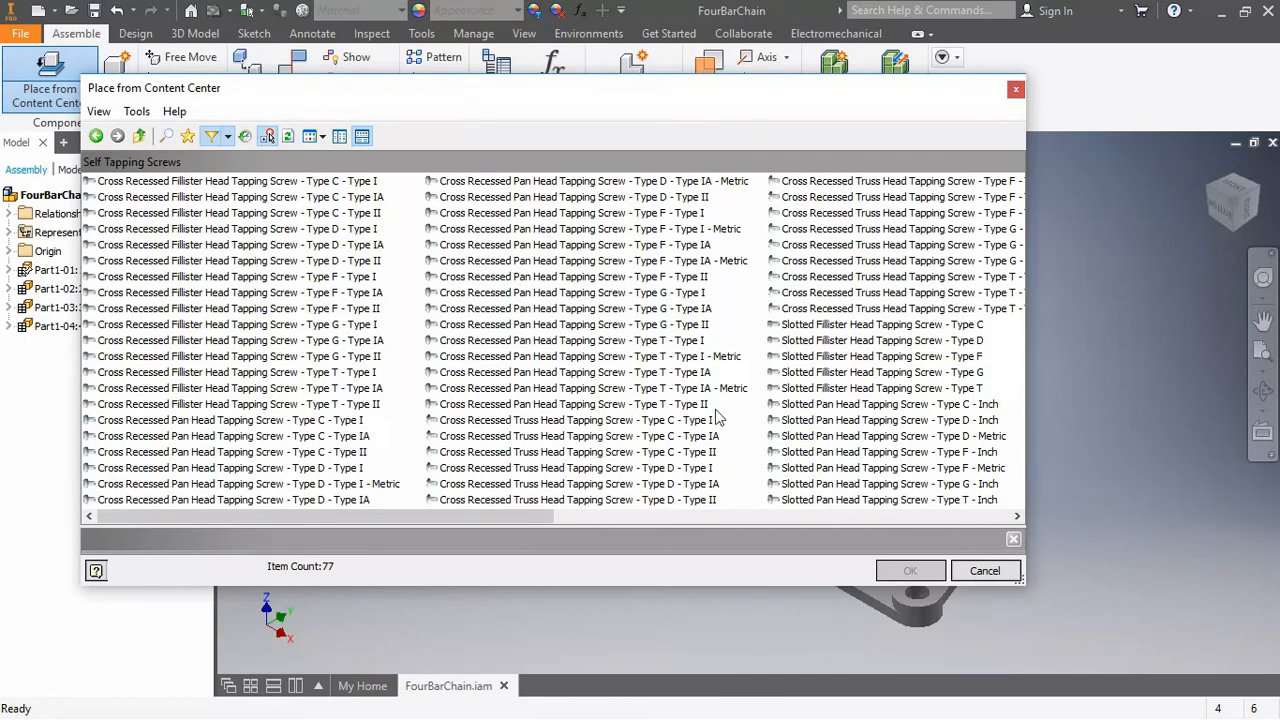
left_click(655, 360)
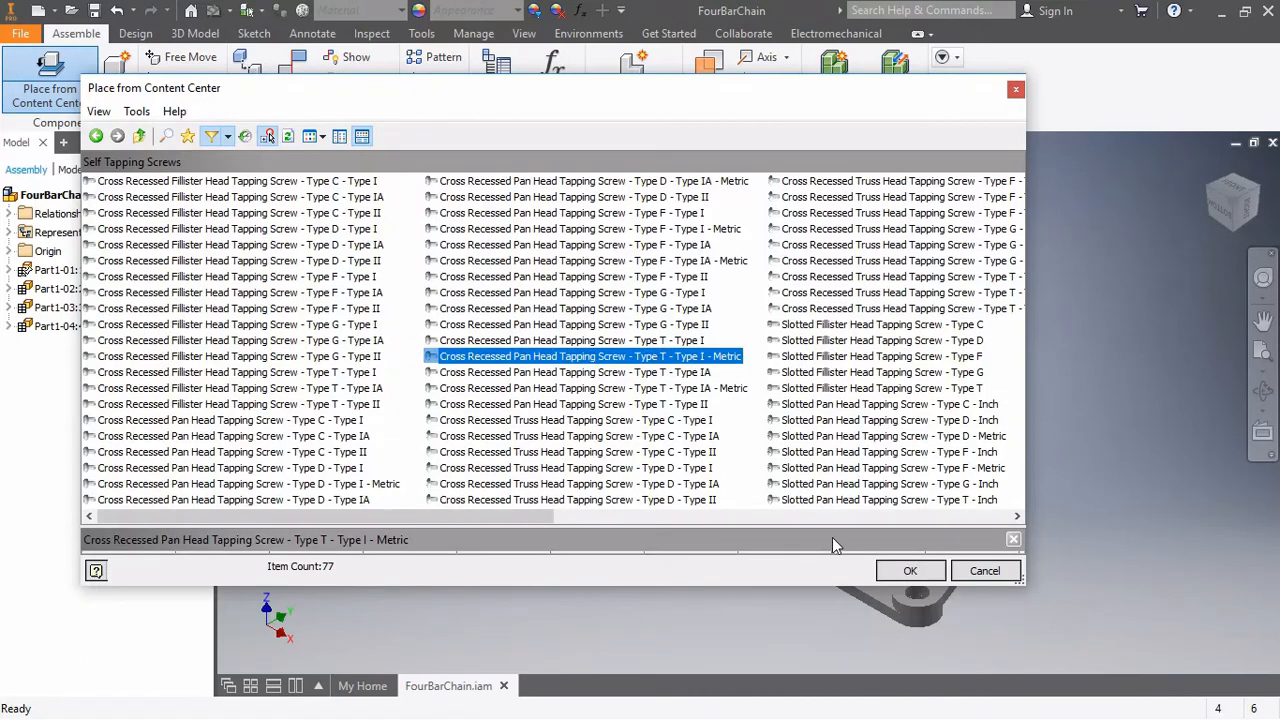
left_click(909, 575)
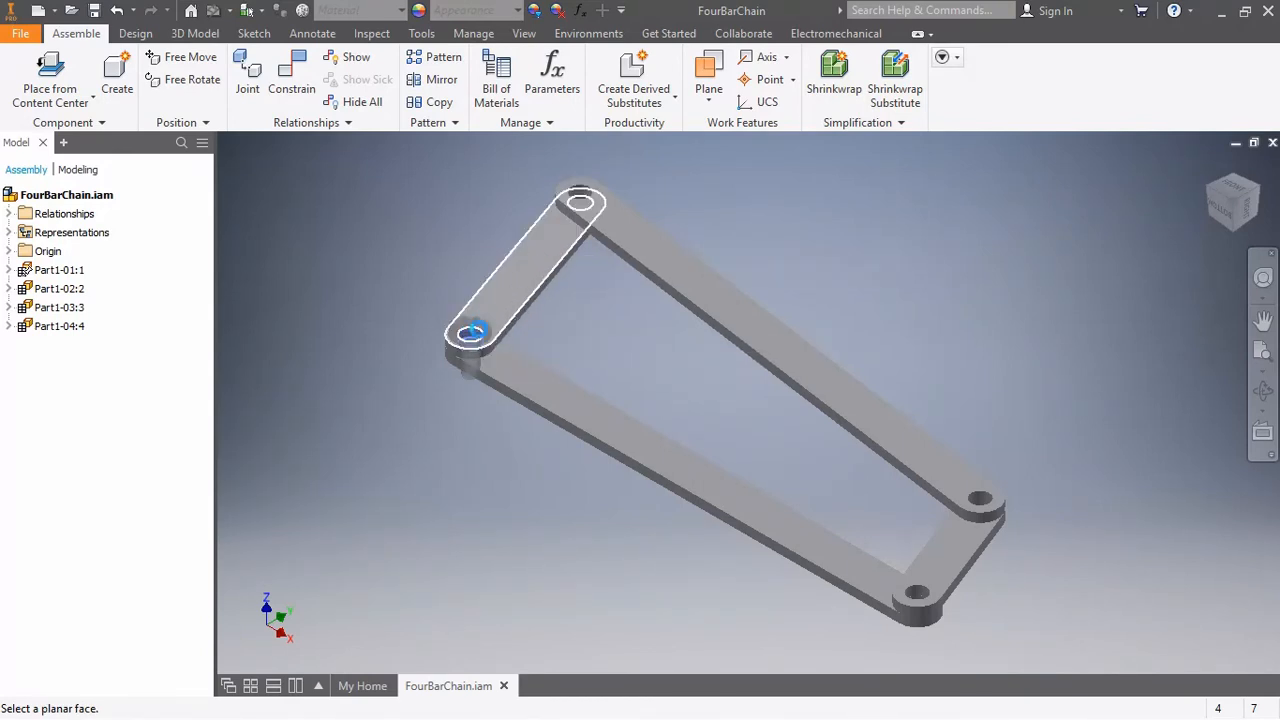
Step: Insert M3.5x0.6 x 8 tapping screws into all four pivot holes of the linkage with AutoDrop, and end the placement
left_click(480, 340)
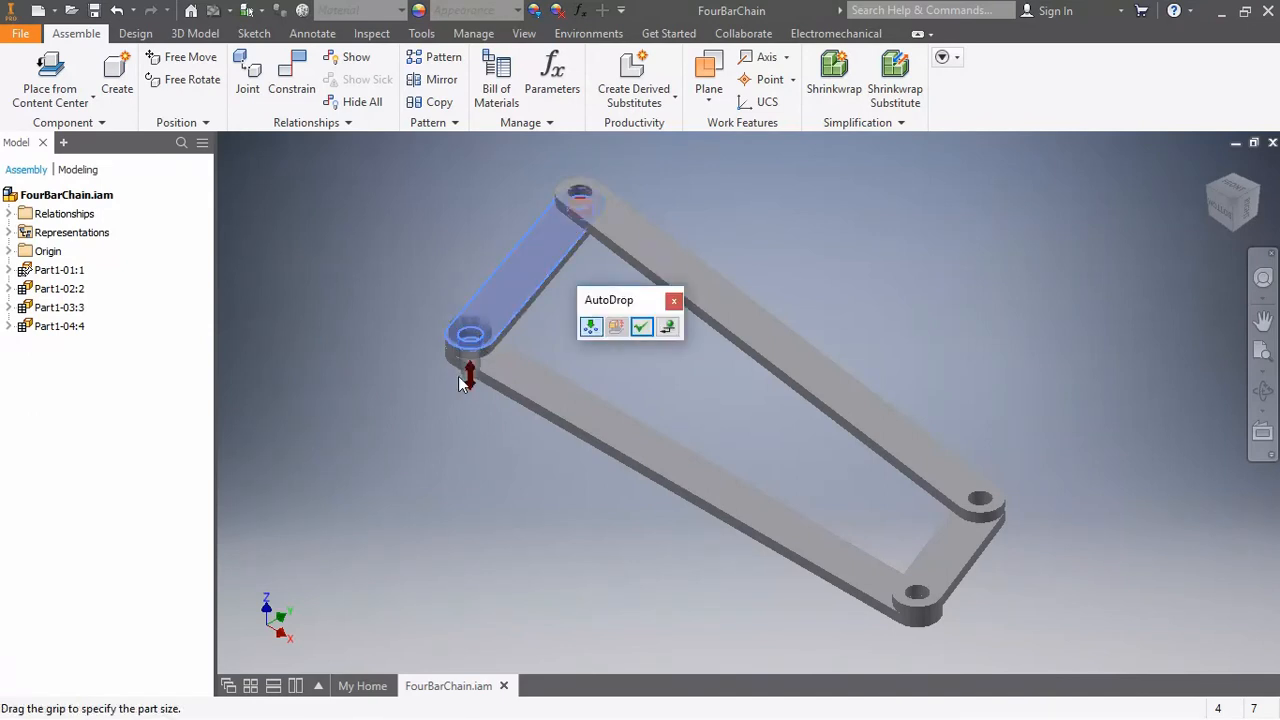
left_click(641, 326)
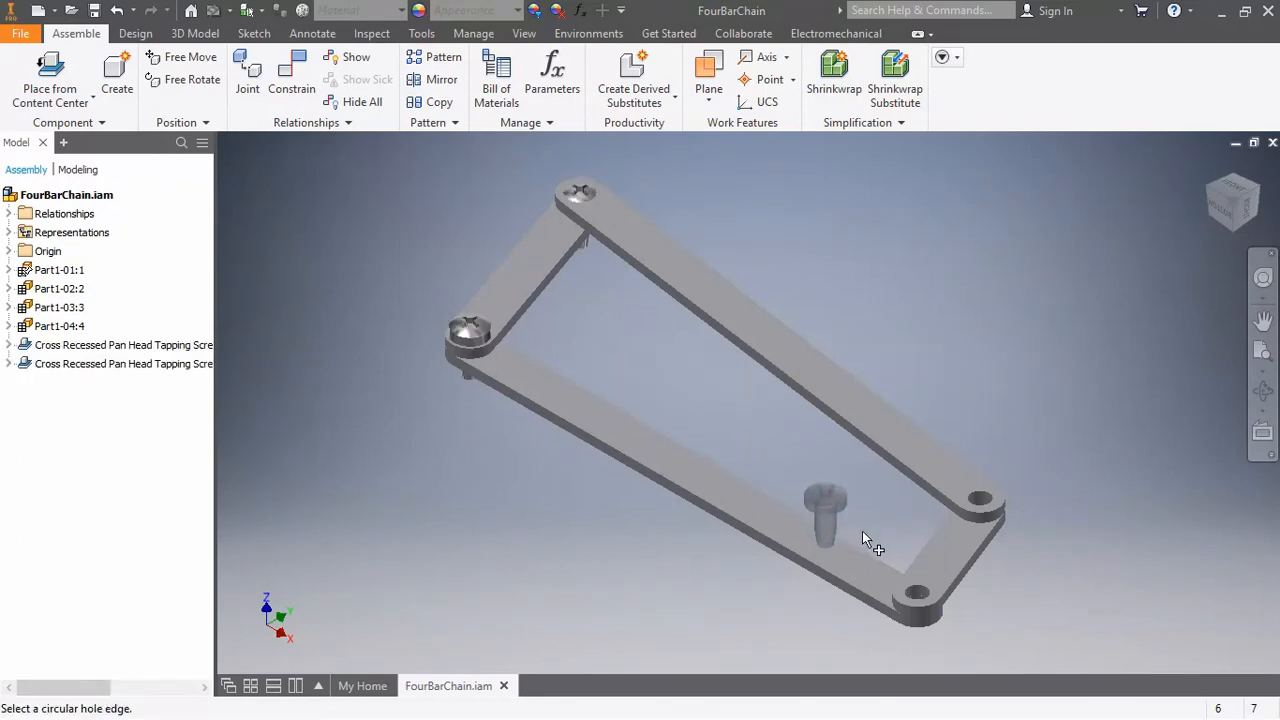
left_click(917, 593)
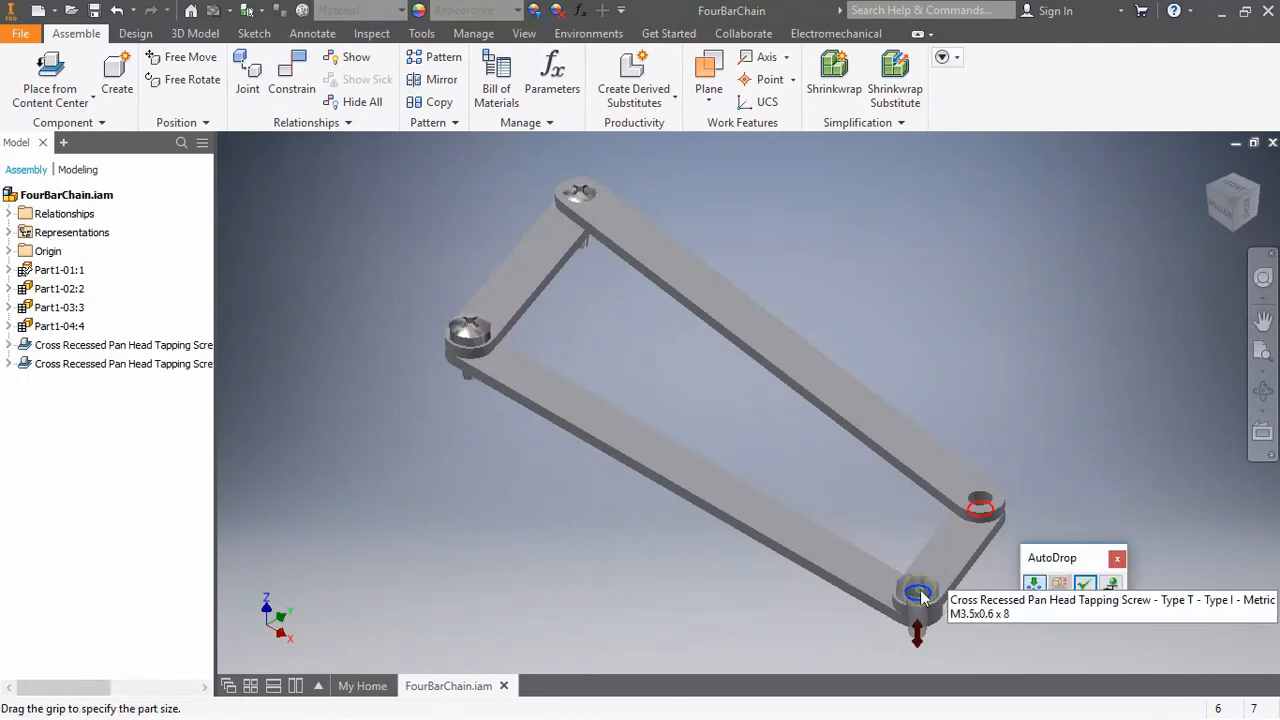
left_click(1085, 584)
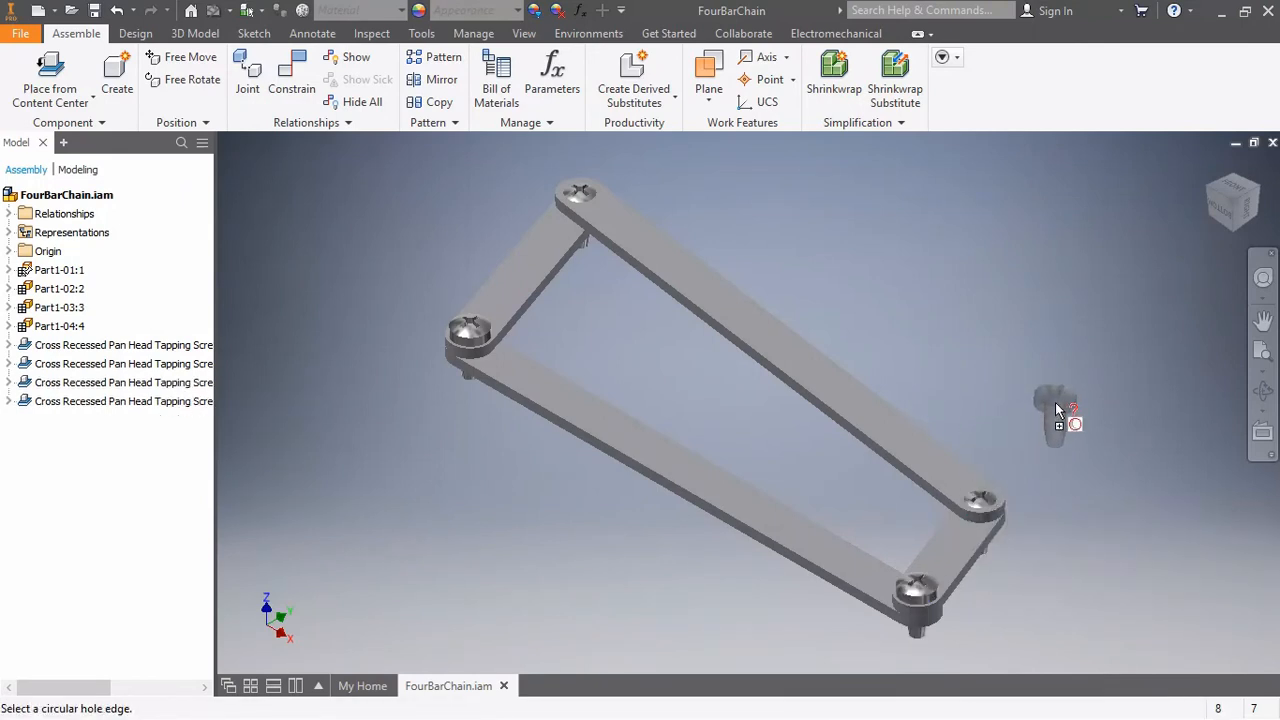
key("Escape")
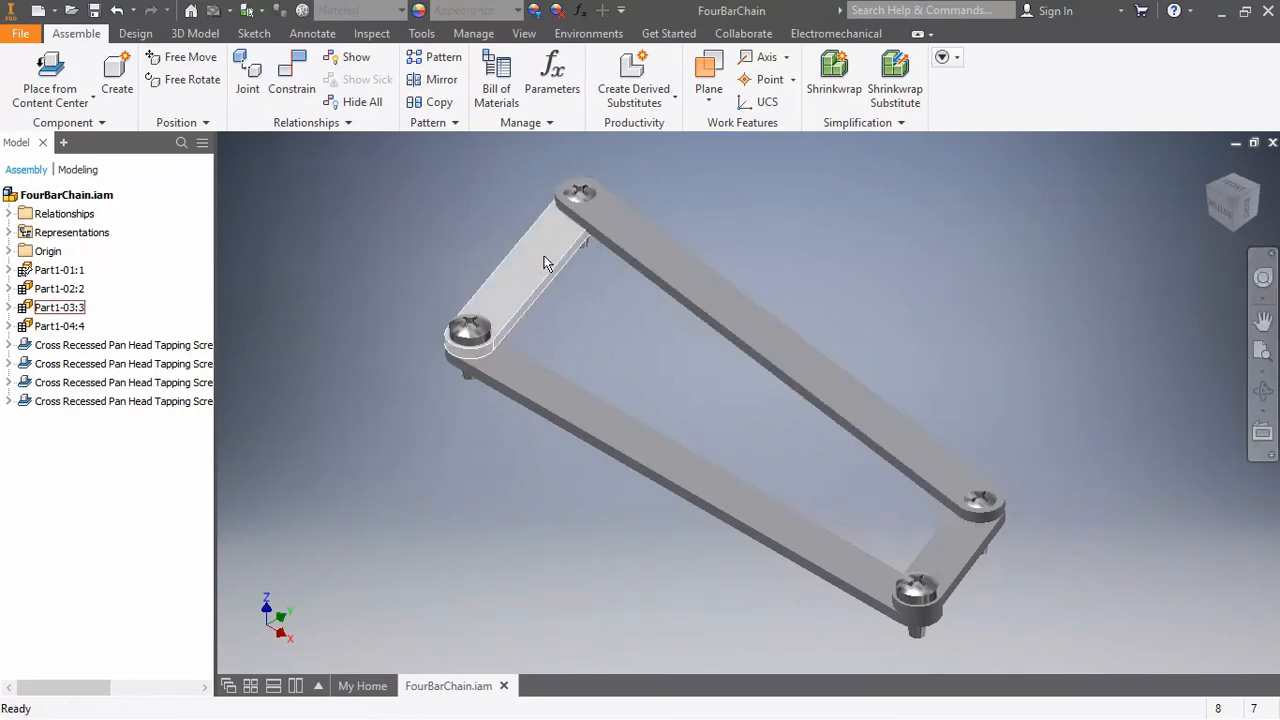
Step: Swing Part1-02 with the screws fitted and examine the linkage's motion and screws from below and above
left_click_drag(950, 545, 894, 593)
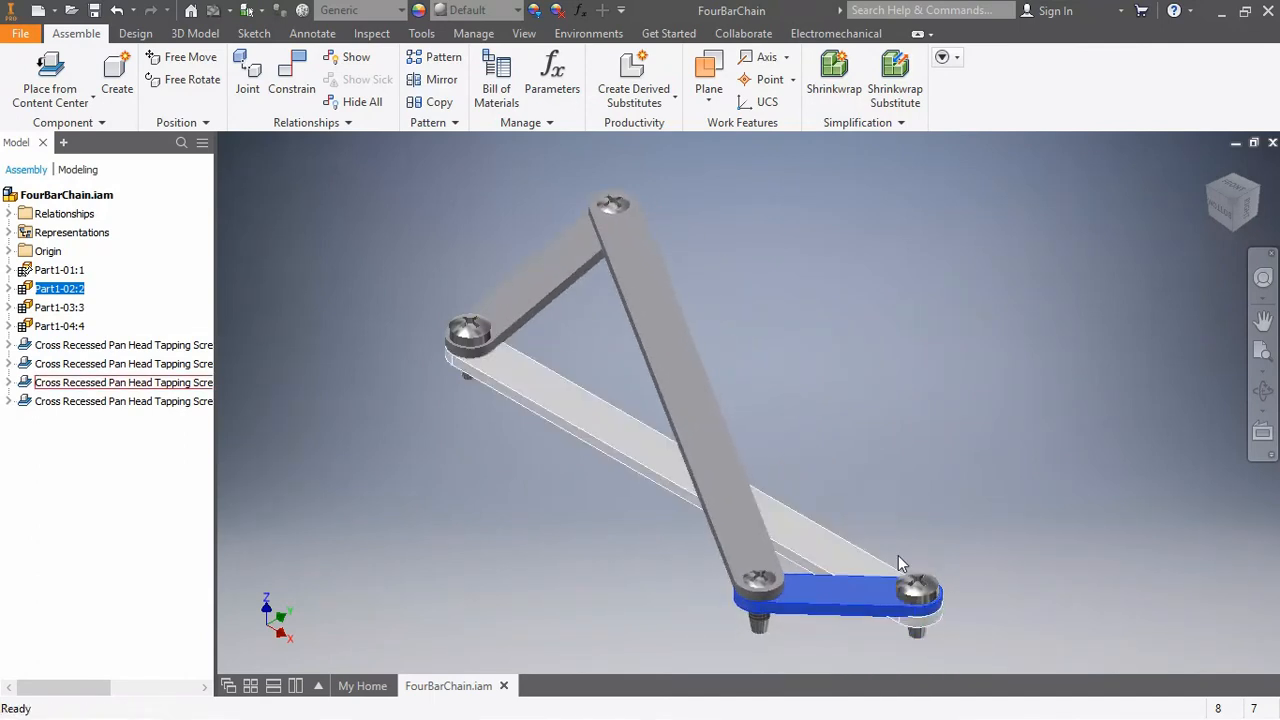
left_click(1263, 392)
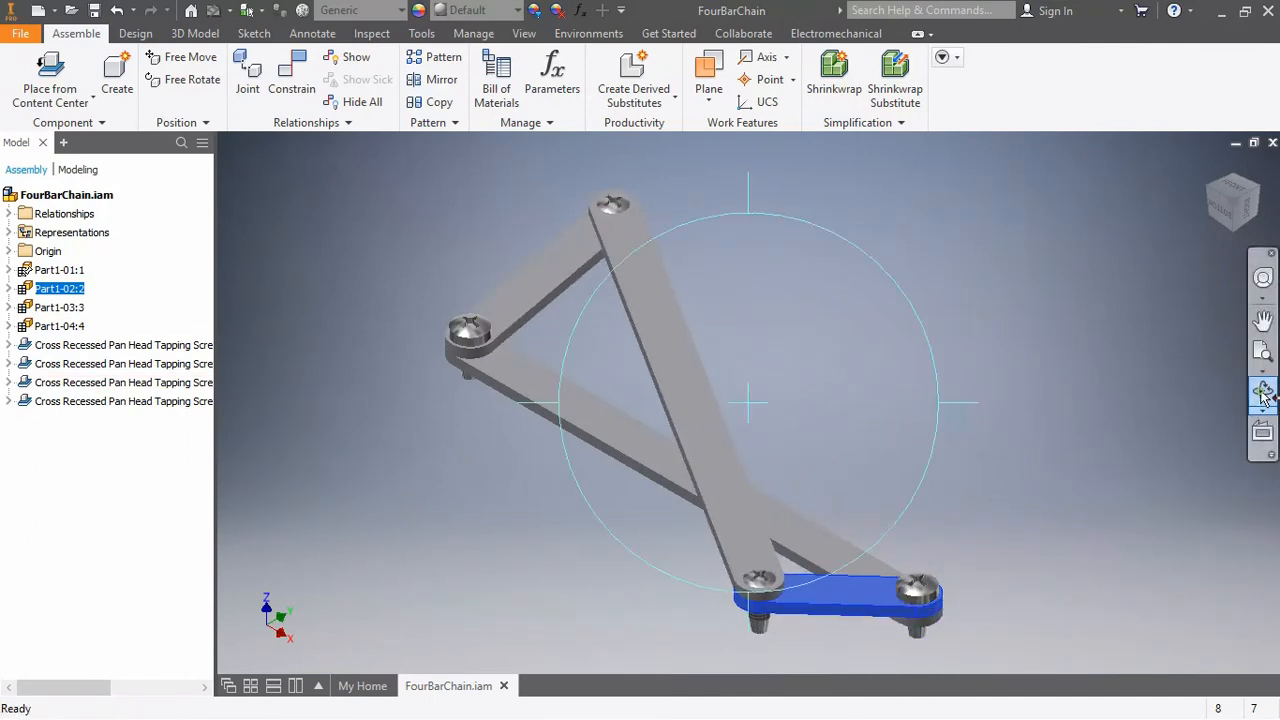
left_click_drag(789, 509, 824, 281)
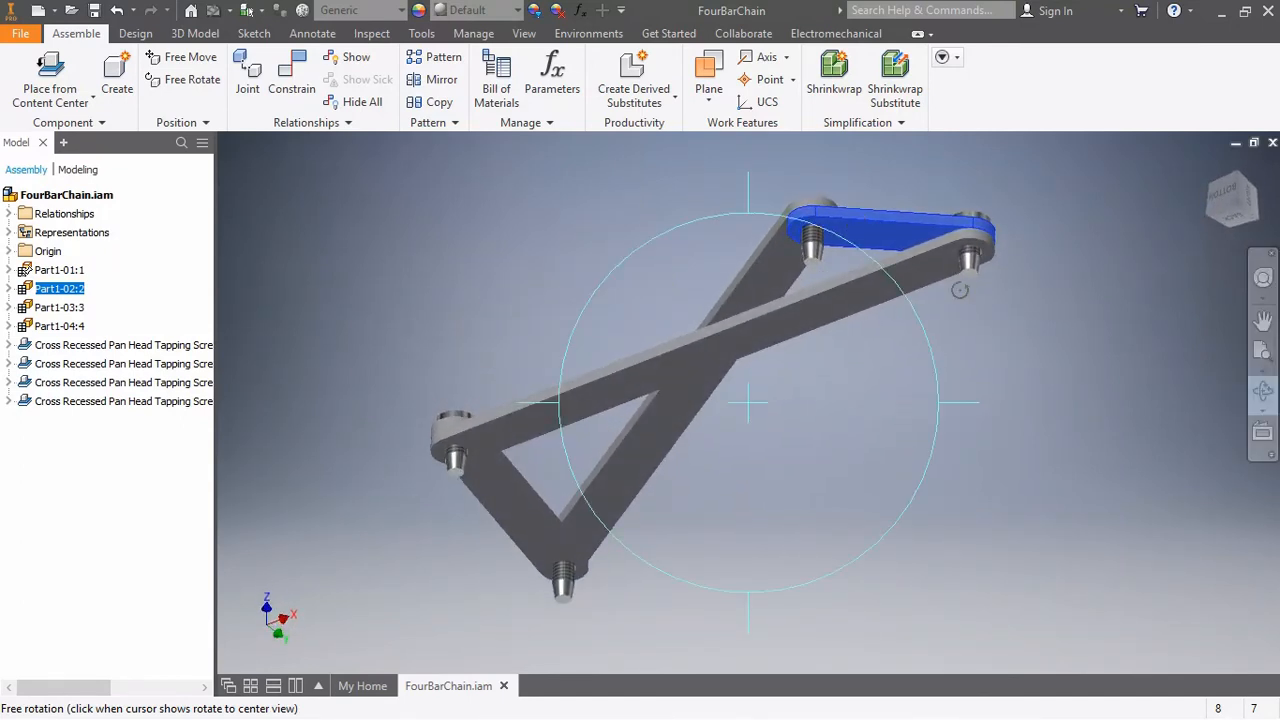
key("Escape")
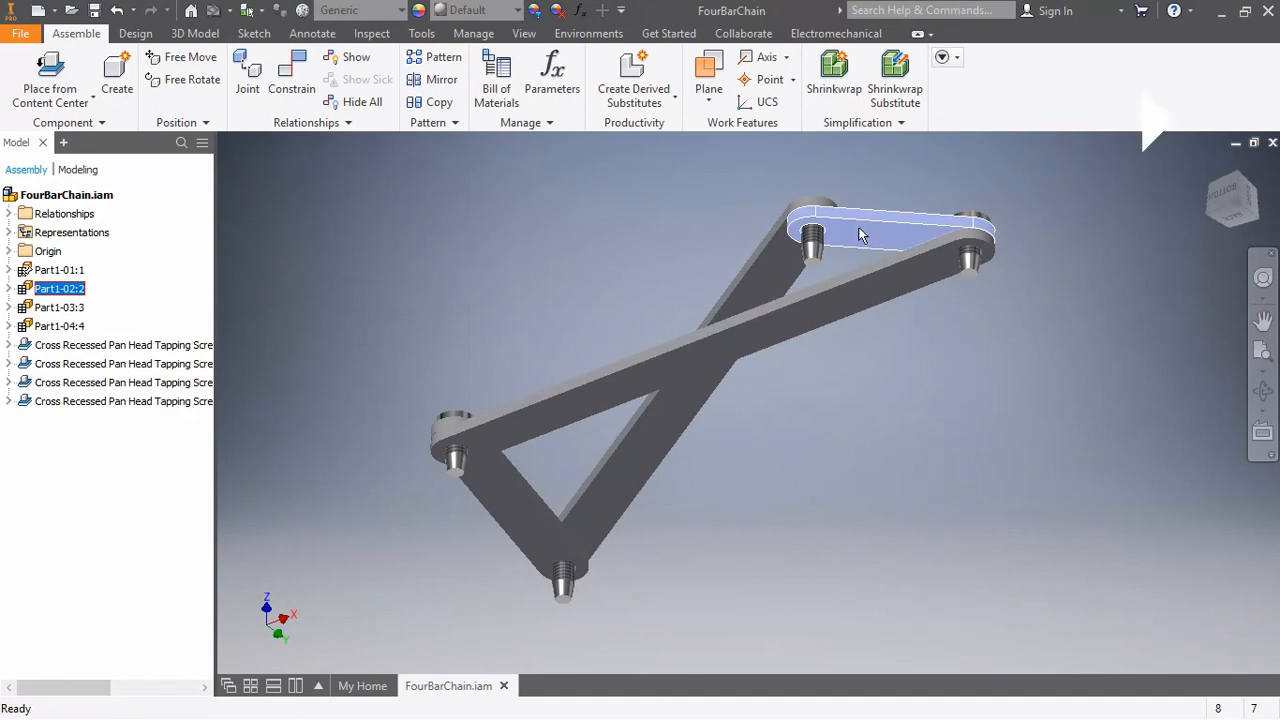
left_click_drag(861, 227, 995, 254)
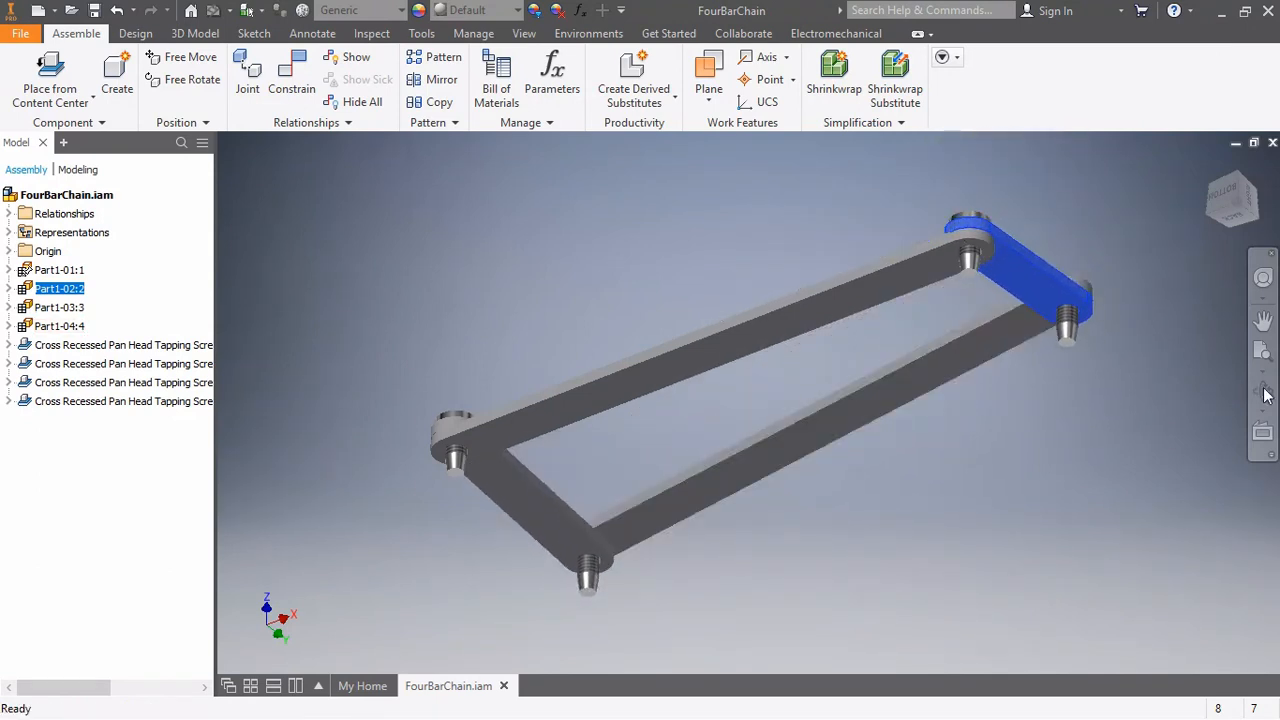
left_click(920, 320)
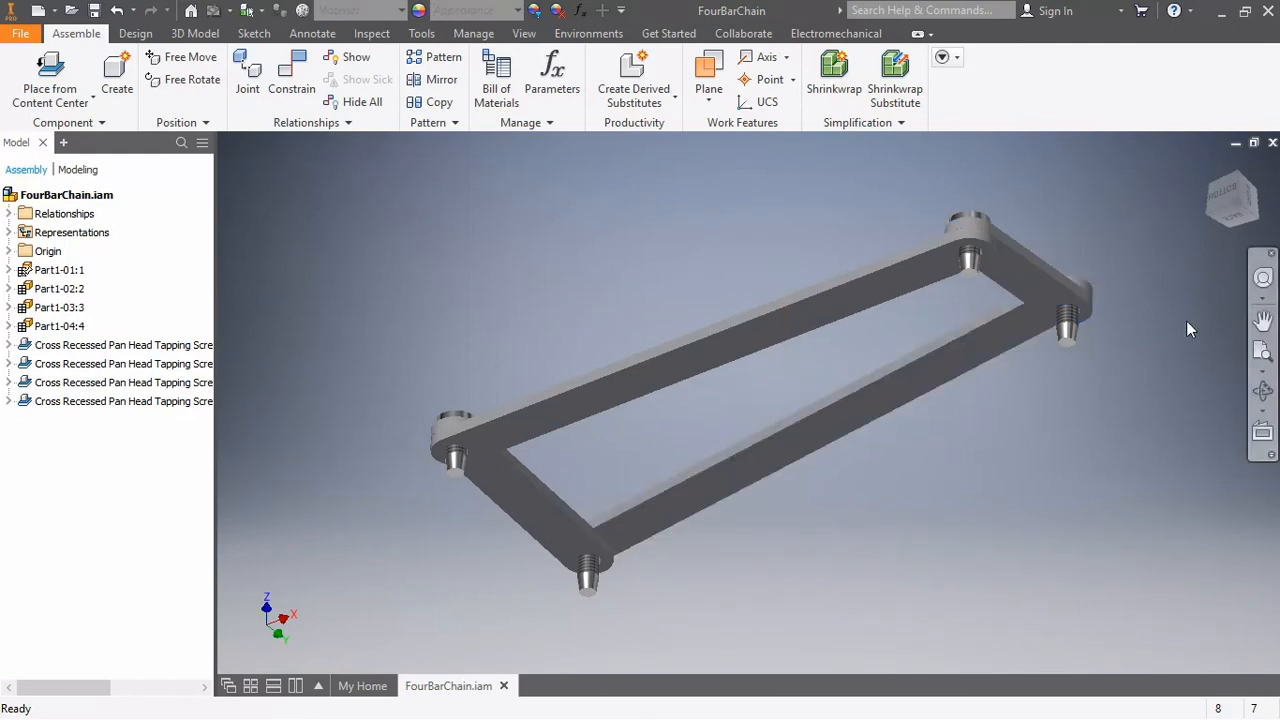
left_click(1263, 391)
left_click_drag(765, 313, 783, 503)
left_click_drag(749, 279, 628, 186)
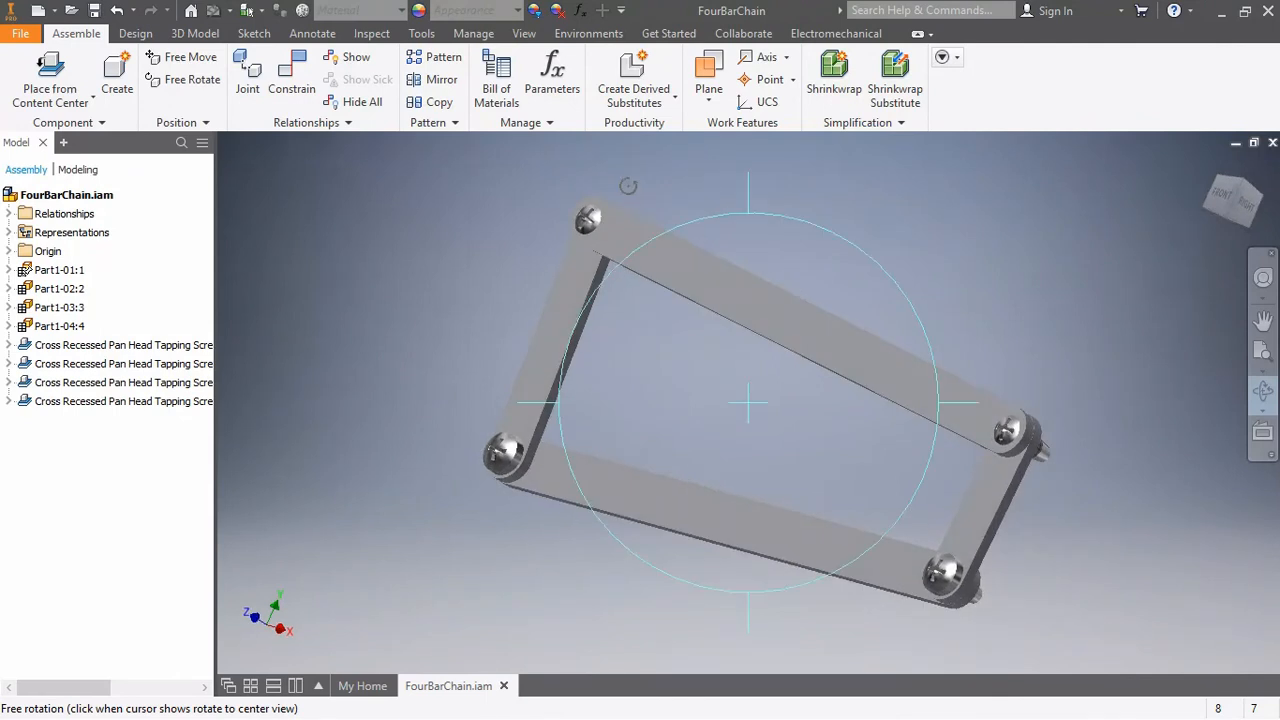
left_click_drag(885, 429, 997, 339)
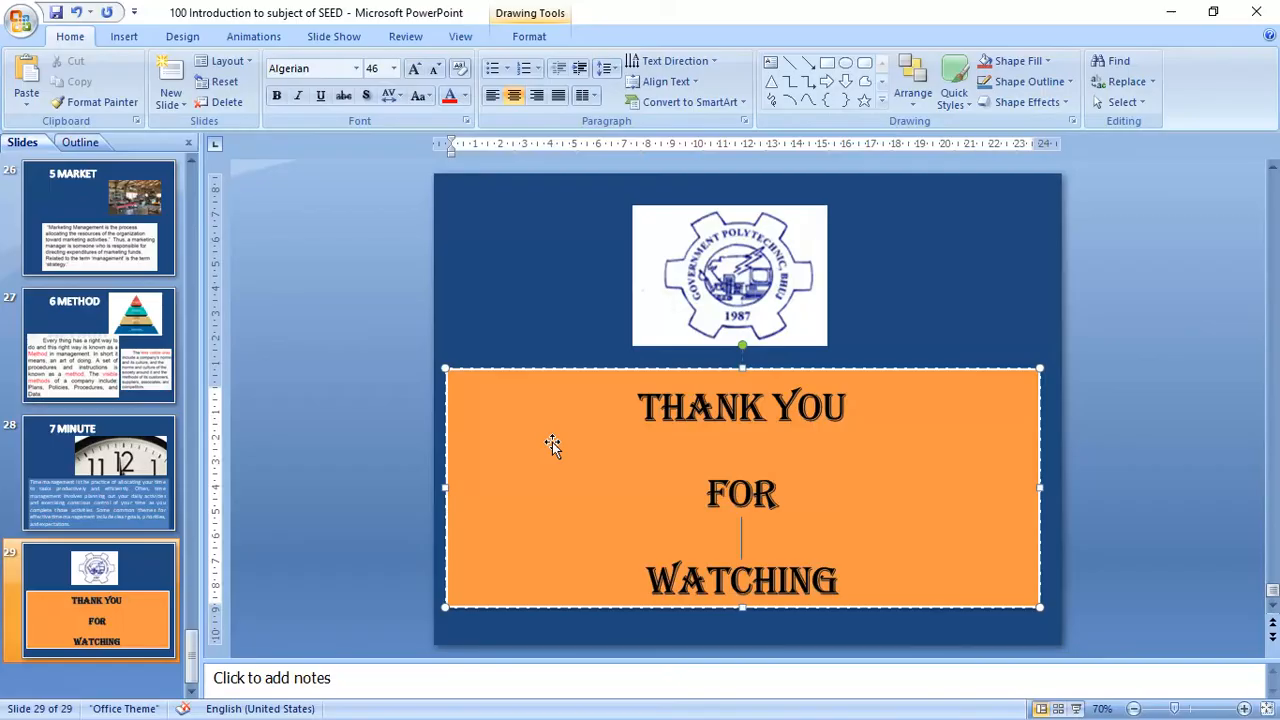
Step: Switch to PowerPoint and start the slide show from the closing Thank You slide
key("shift+F5")
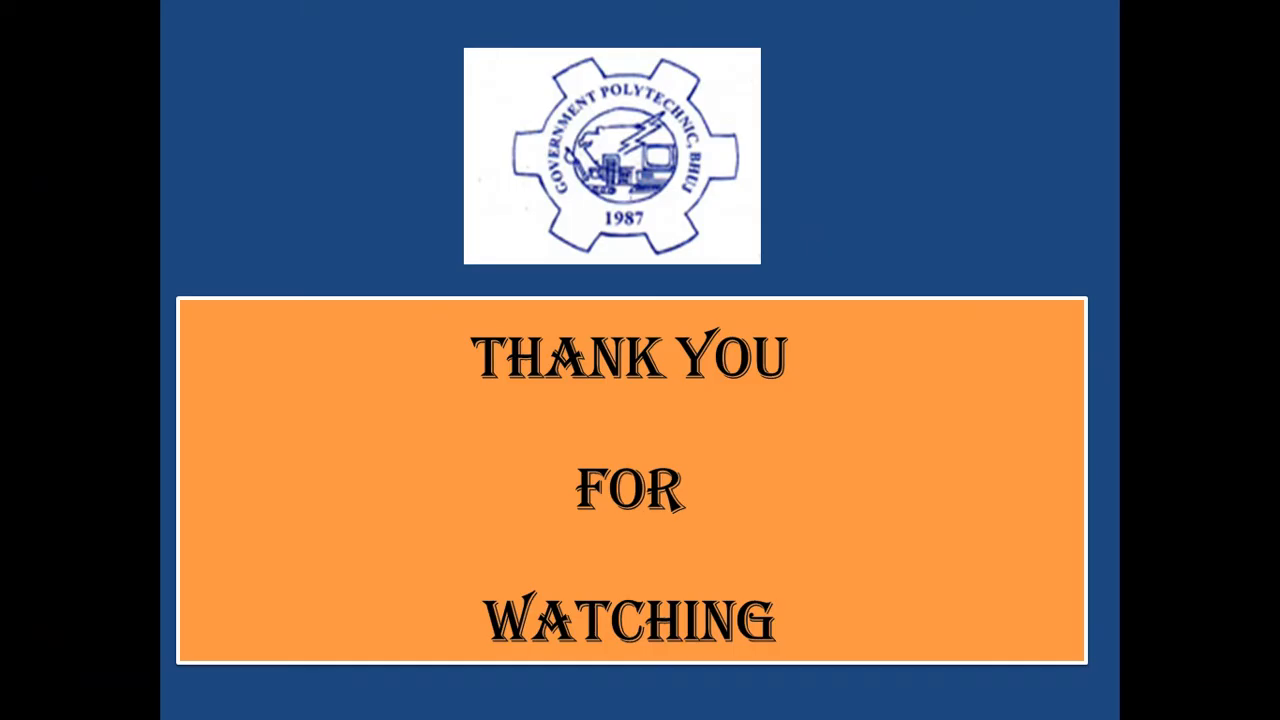